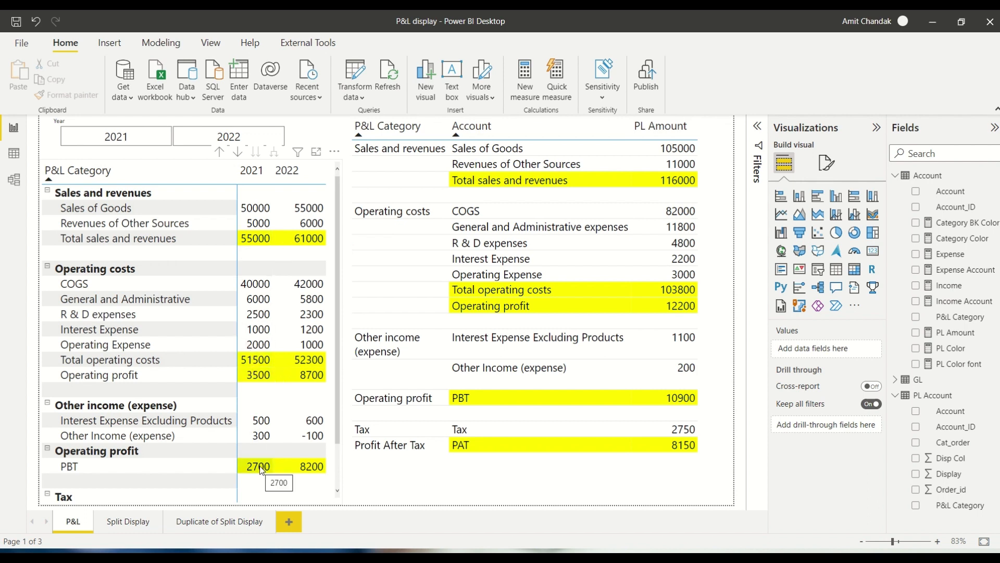
# Review the P&L report page down to PAT, check the Split Display and Duplicate of Split Display pages, and return to P&L.
pyautogui.scroll(-2, 262, 470)
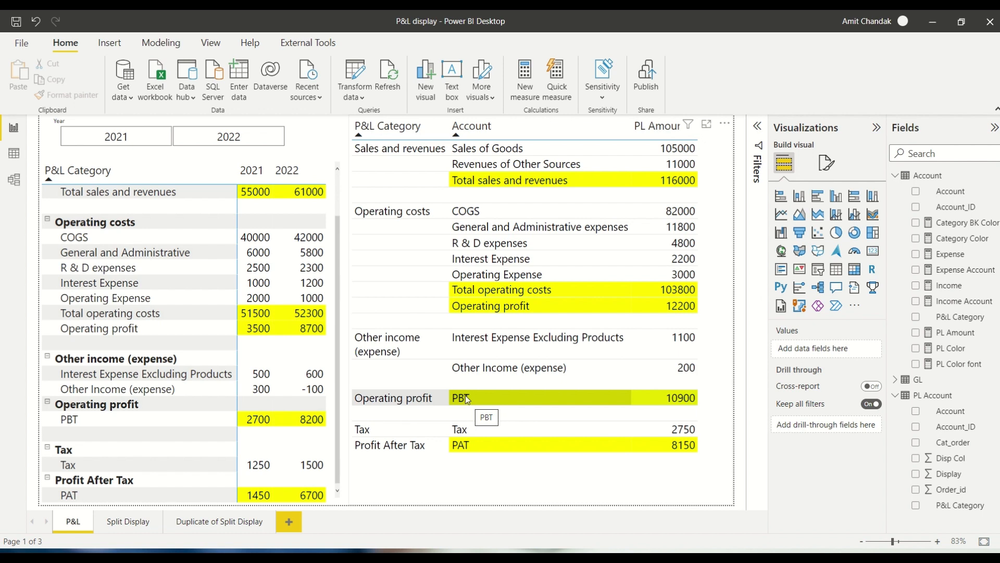
pyautogui.scroll(1, 274, 368)
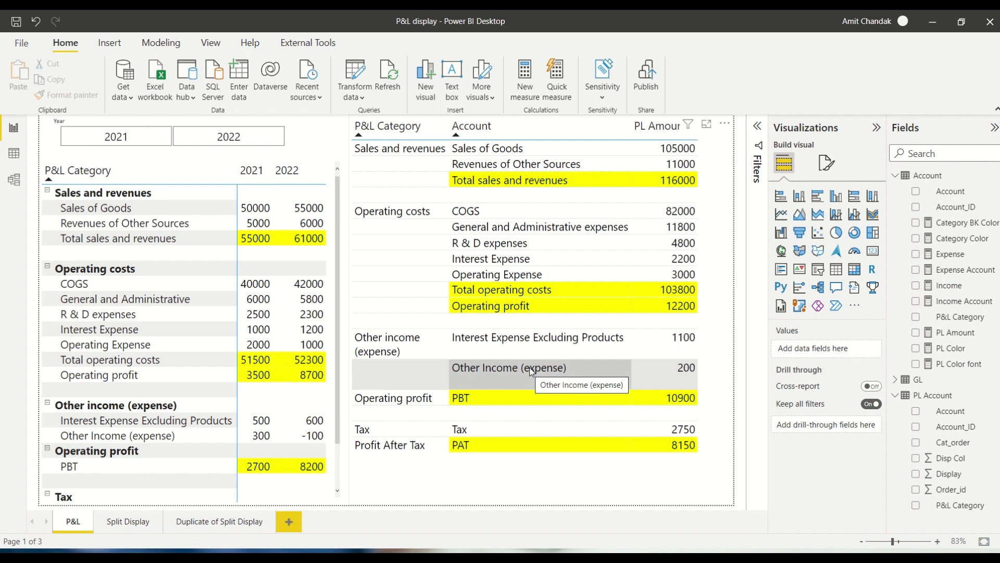
pyautogui.click(129, 527)
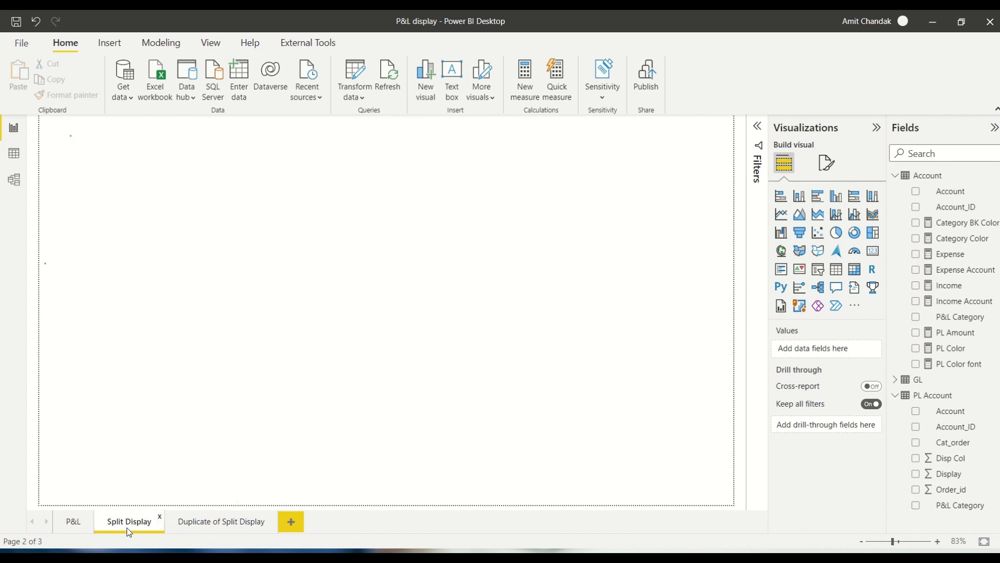
pyautogui.click(200, 524)
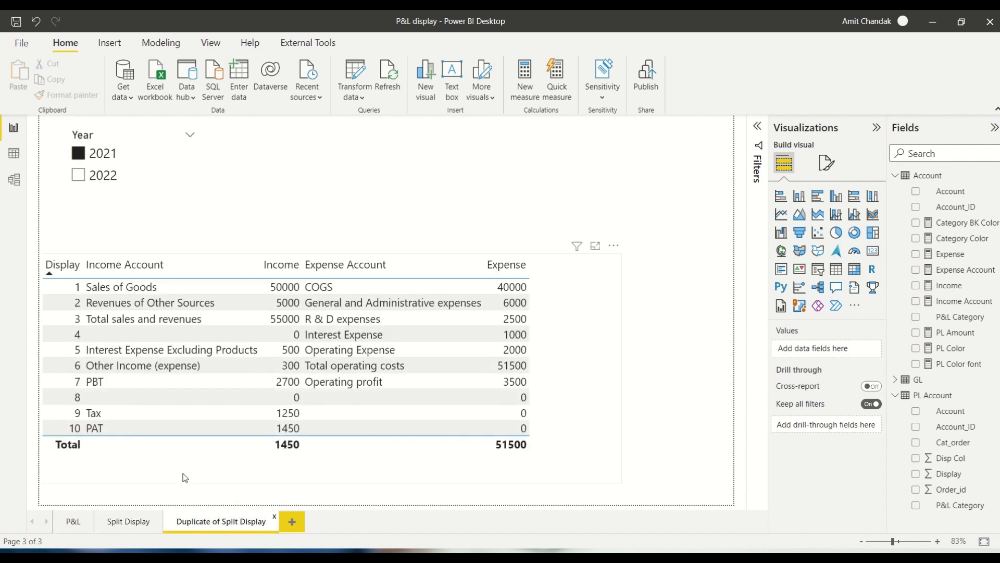
pyautogui.click(129, 522)
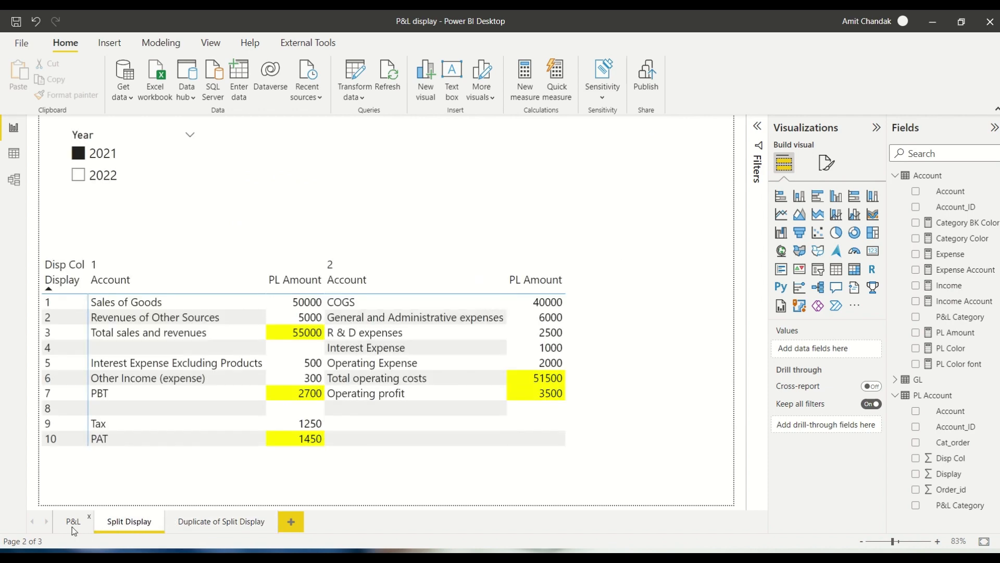
pyautogui.click(73, 527)
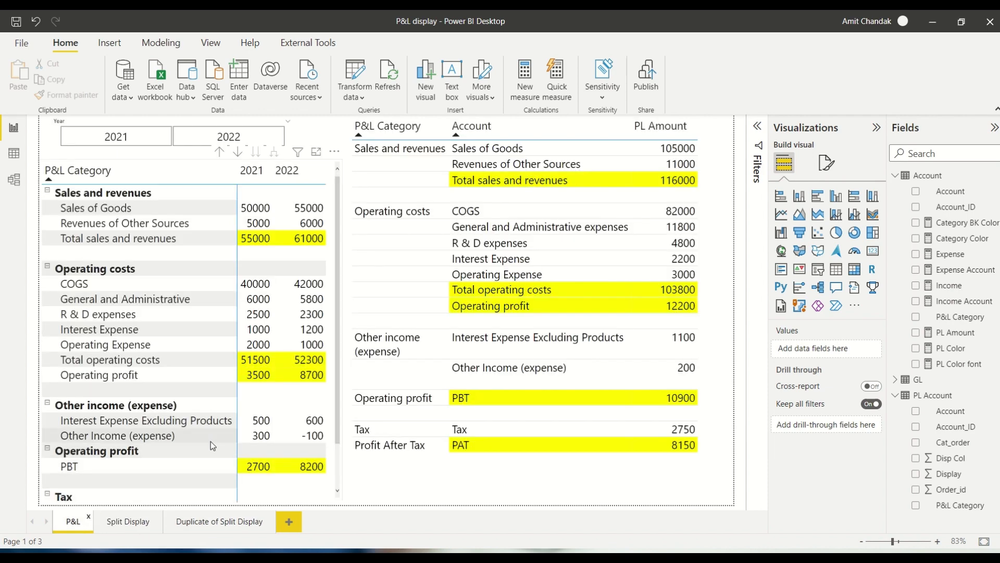
# Switch to the P&L Data workbook in Excel and examine the Sales of Goods and Revenues of Other Sources accounts on the Display sheet.
pyautogui.hotkey('alt', 'Tab')
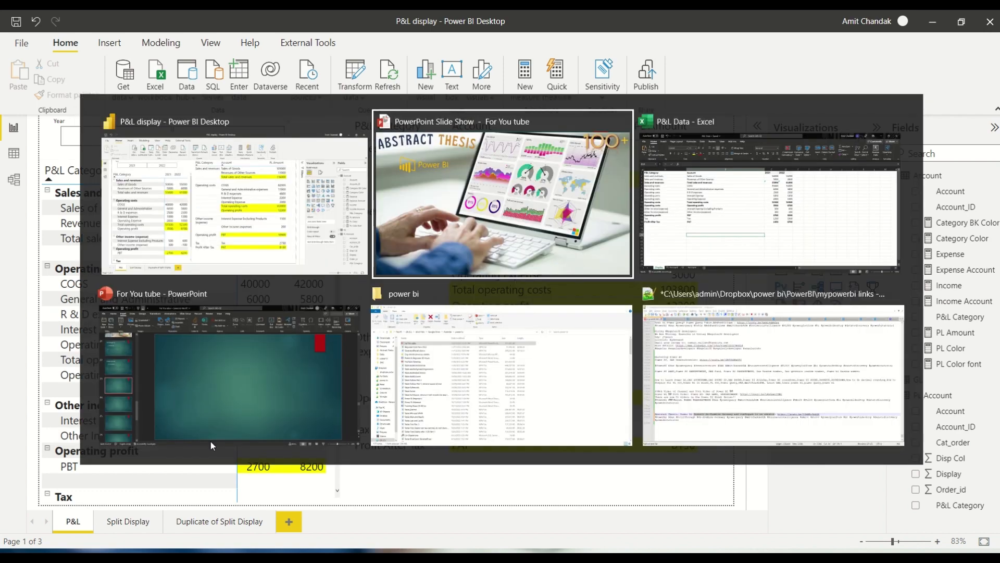
pyautogui.hotkey('alt', 'Tab')
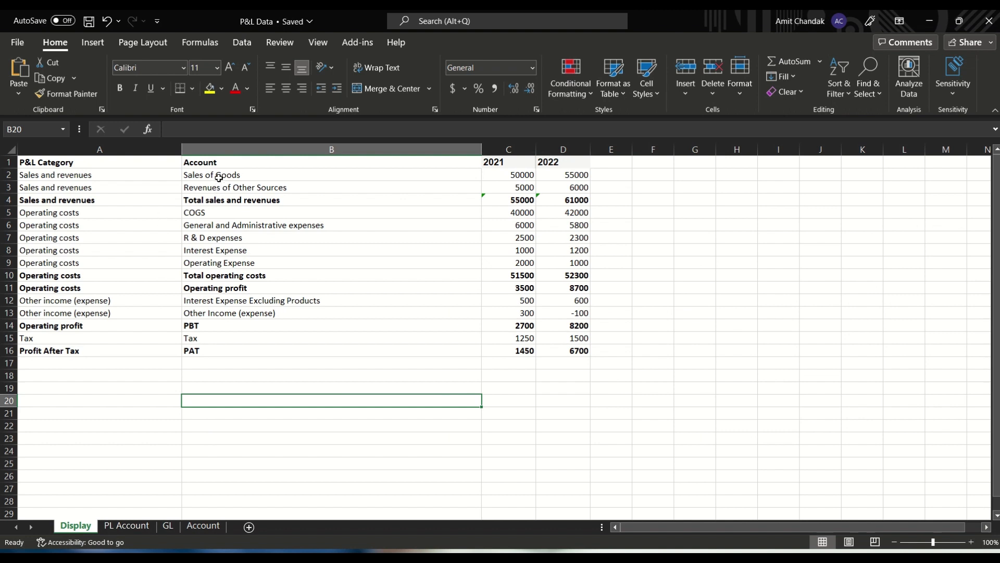
pyautogui.moveTo(219, 177)
pyautogui.mouseDown()
pyautogui.moveTo(220, 197)
pyautogui.moveTo(221, 188)
pyautogui.mouseUp()
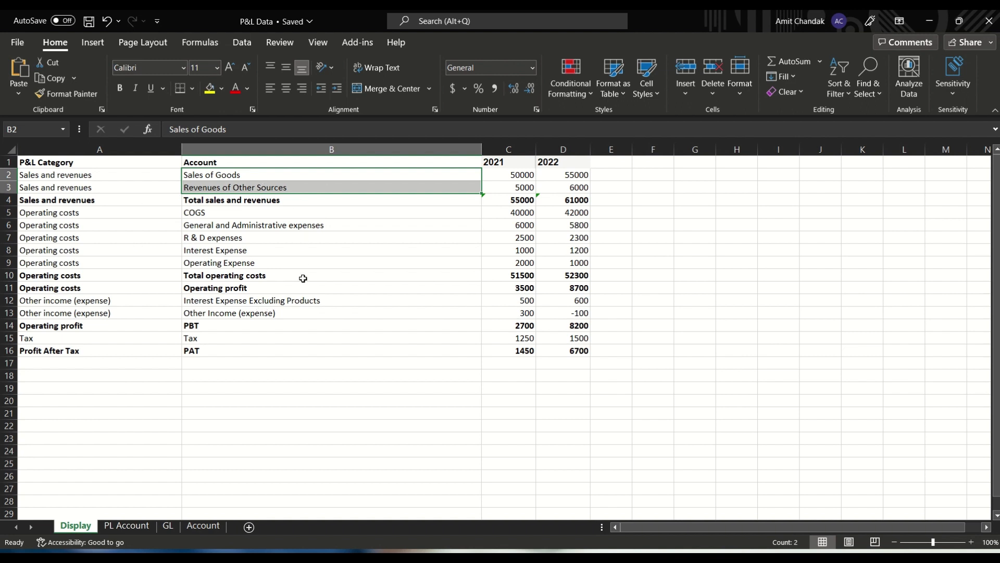
# Examine the GL sheet's Account_ID, Account, Amount and Year columns and the Account sheet's mapping of accounts to P&L categories.
pyautogui.click(168, 526)
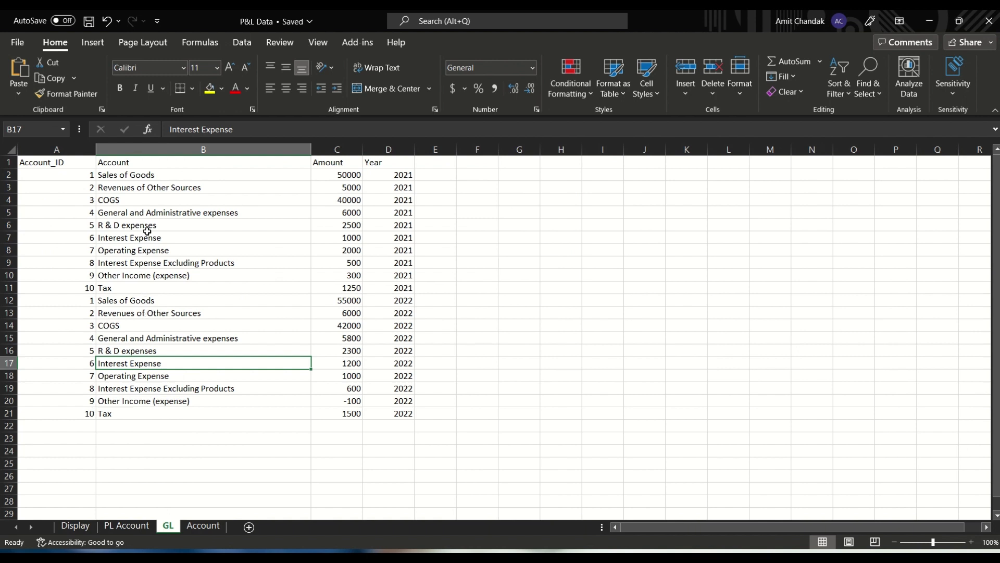
pyautogui.moveTo(90, 175); pyautogui.dragTo(92, 288)
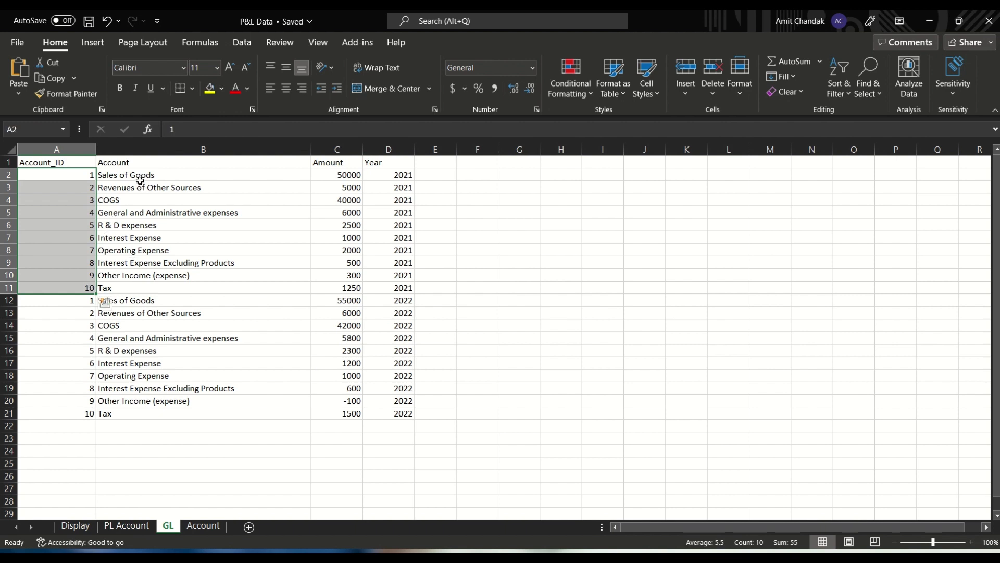
pyautogui.moveTo(134, 175); pyautogui.dragTo(139, 287)
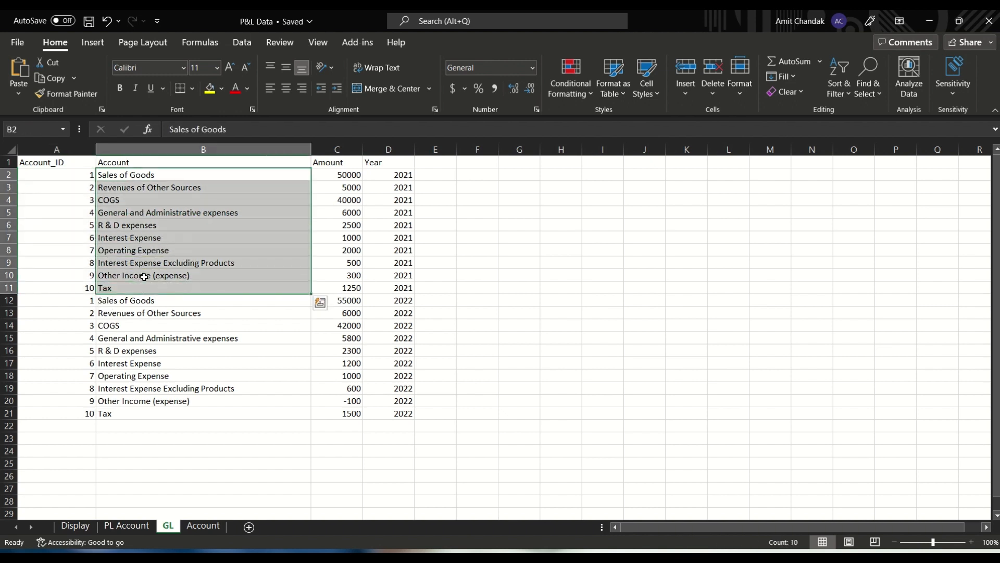
pyautogui.click(336, 163)
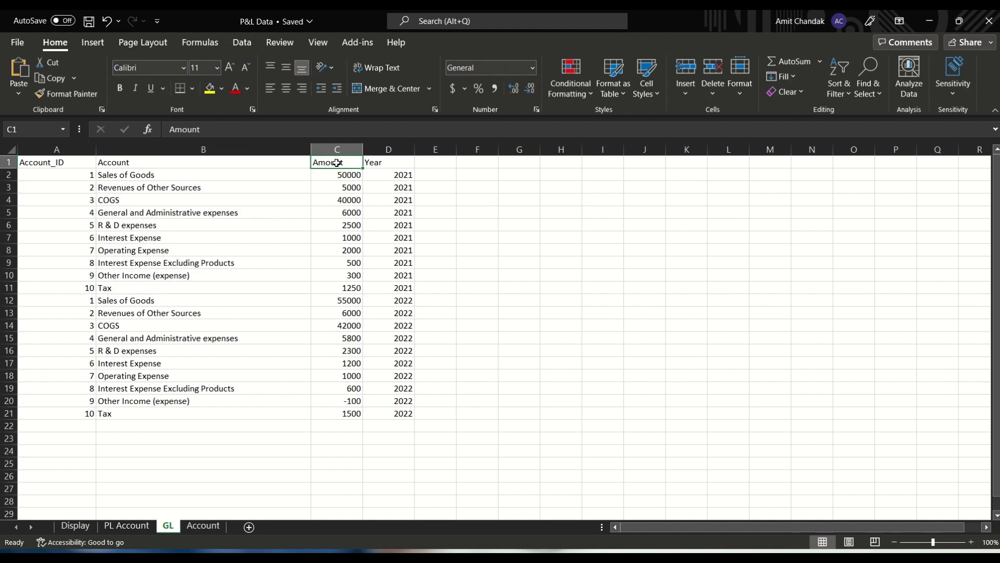
pyautogui.click(394, 162)
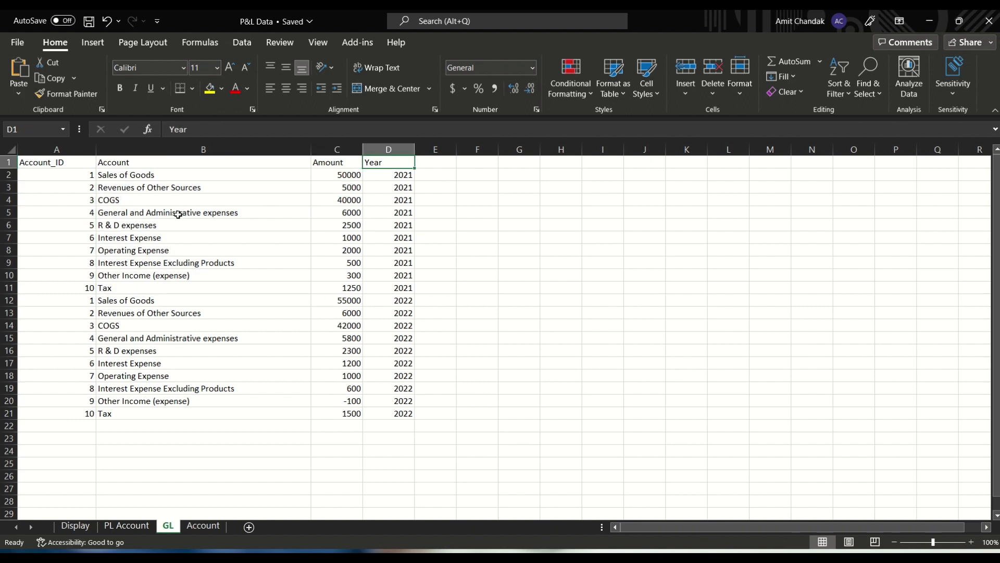
pyautogui.moveTo(165, 188); pyautogui.dragTo(164, 277)
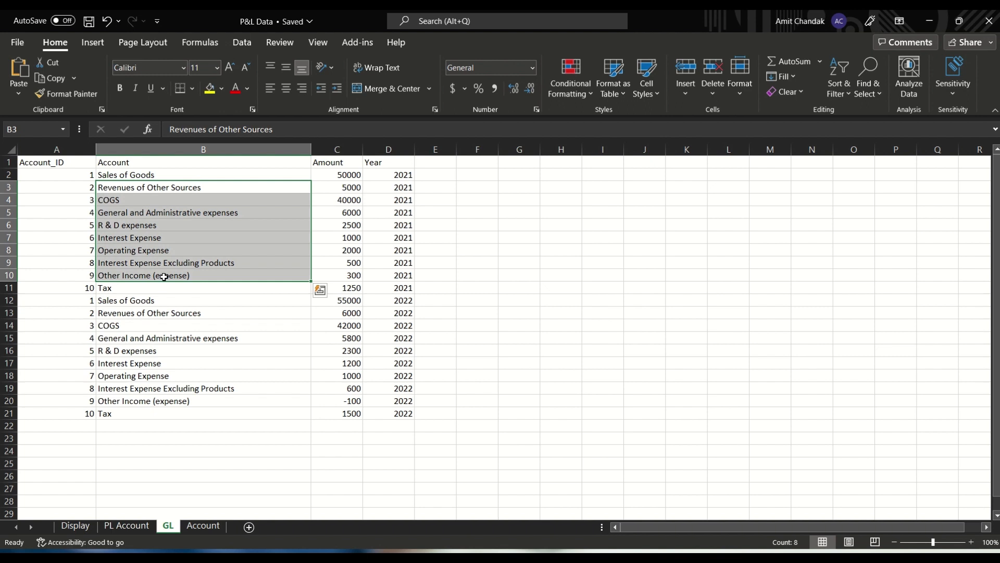
pyautogui.click(203, 525)
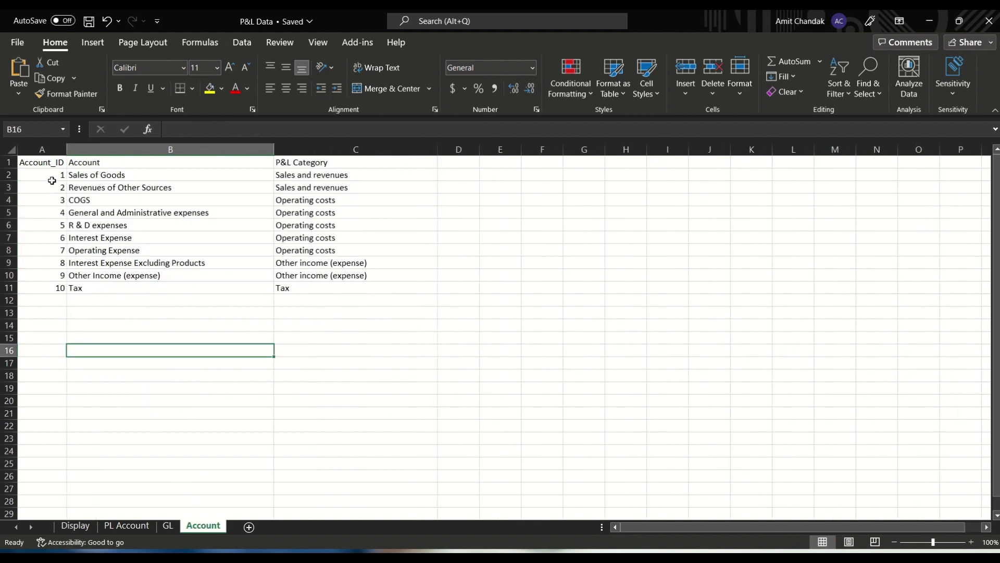
pyautogui.moveTo(49, 178); pyautogui.dragTo(280, 288)
# Look at the PL Account sheet, and examine the Total sales and revenues, Operating profit, PBT and PAT rows on the Display sheet.
pyautogui.click(107, 528)
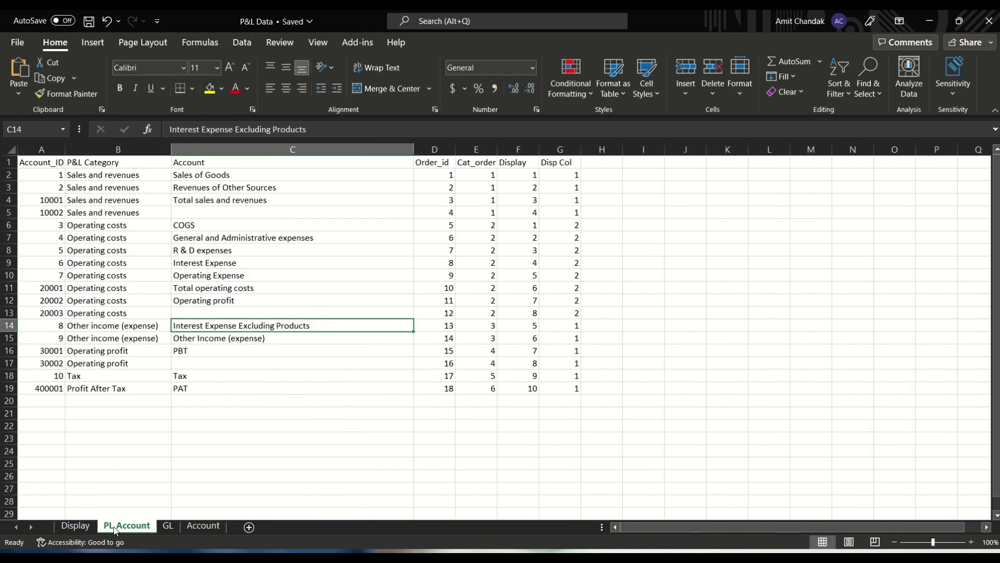
pyautogui.click(77, 528)
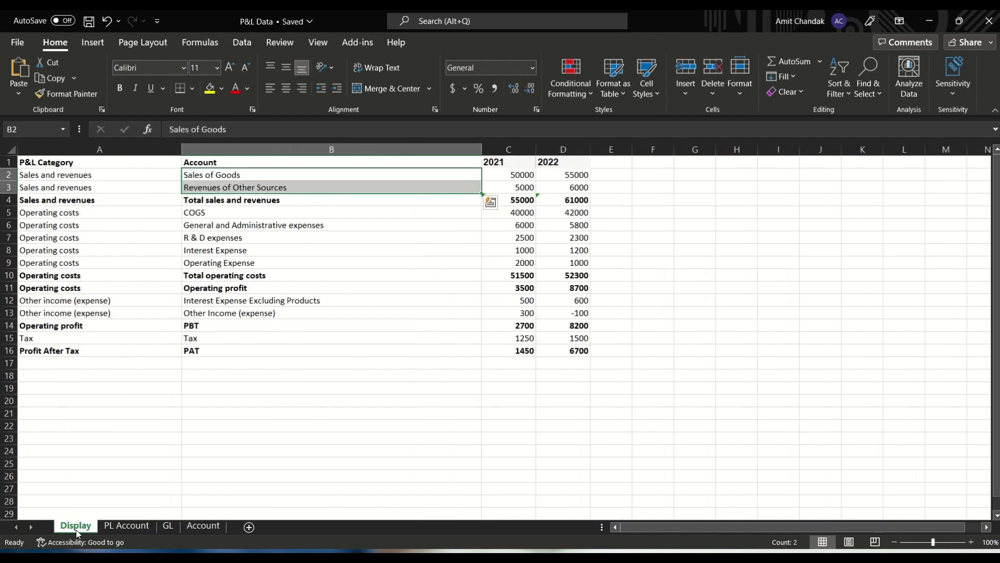
pyautogui.click(209, 203)
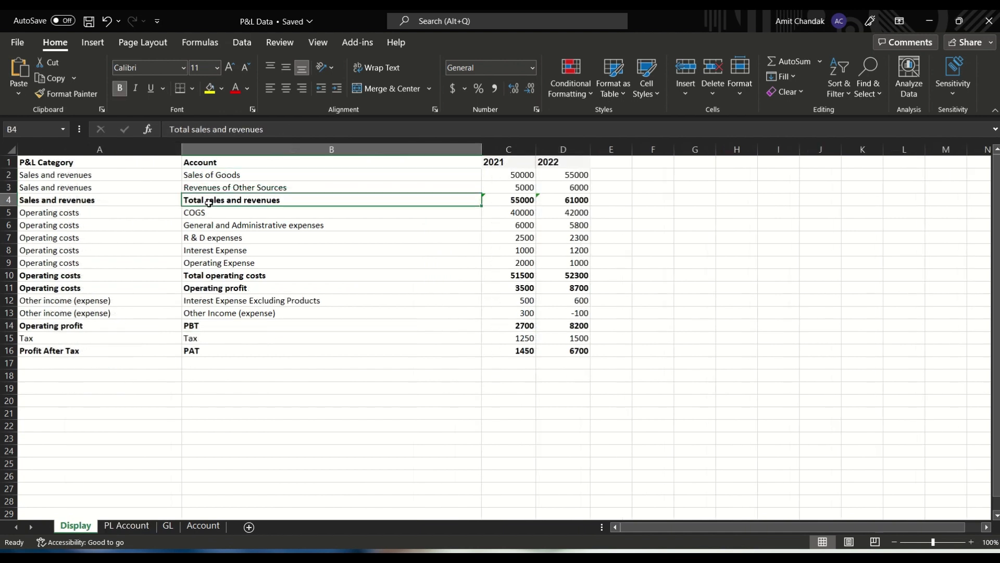
pyautogui.click(203, 285)
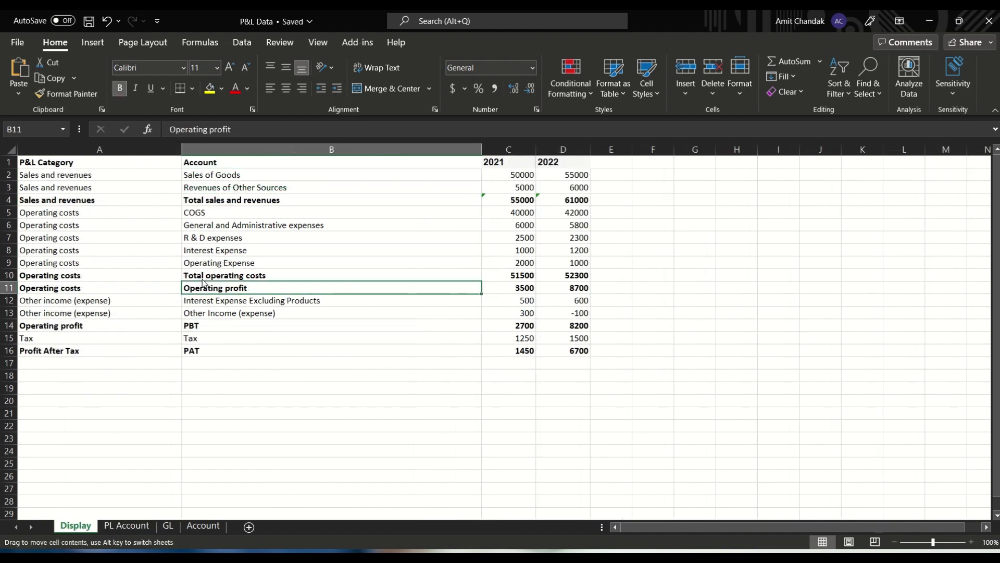
pyautogui.click(192, 325)
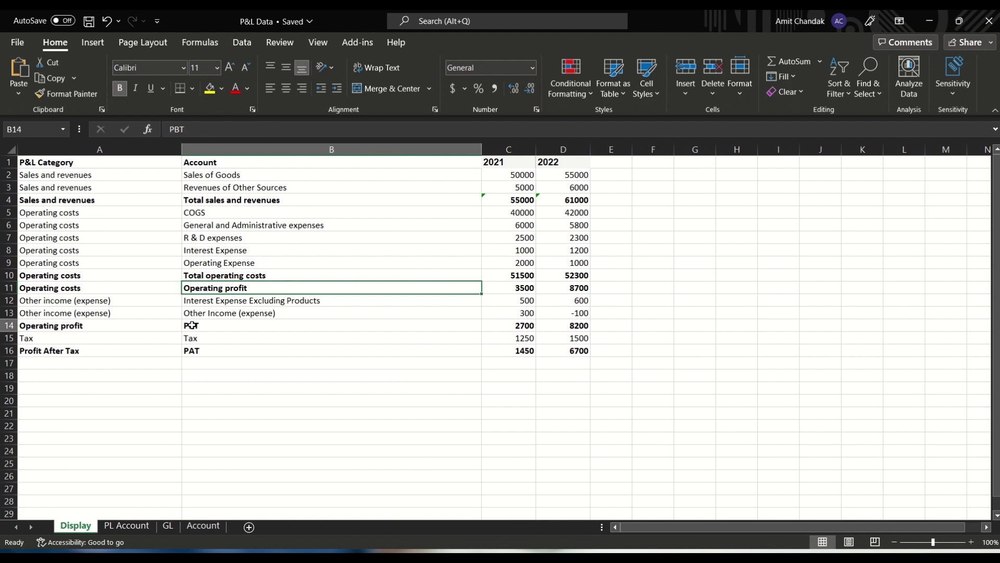
pyautogui.click(193, 363)
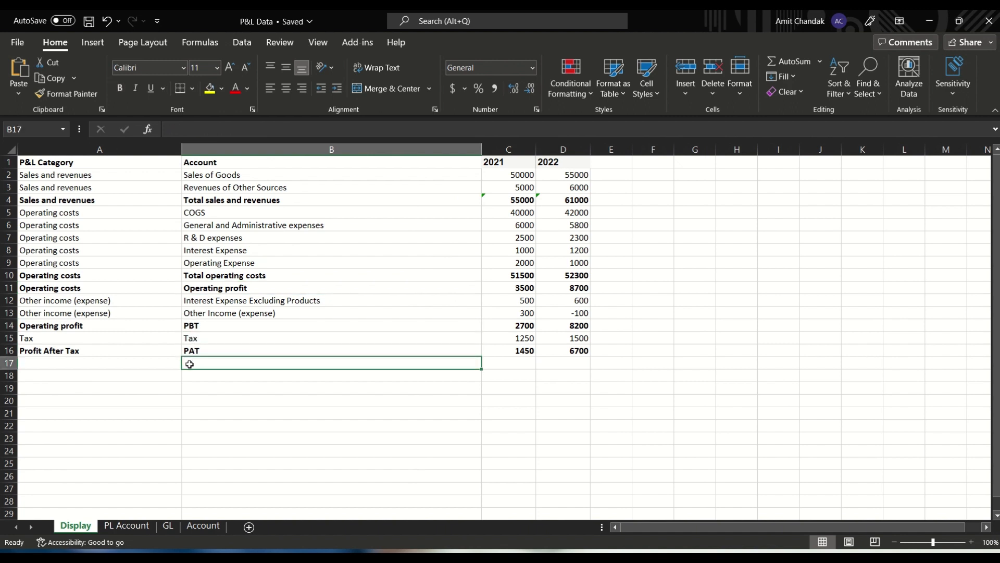
# Examine the Account_IDs of the subtotal, blank spacer and PAT rows on the PL Account sheet.
pyautogui.click(127, 526)
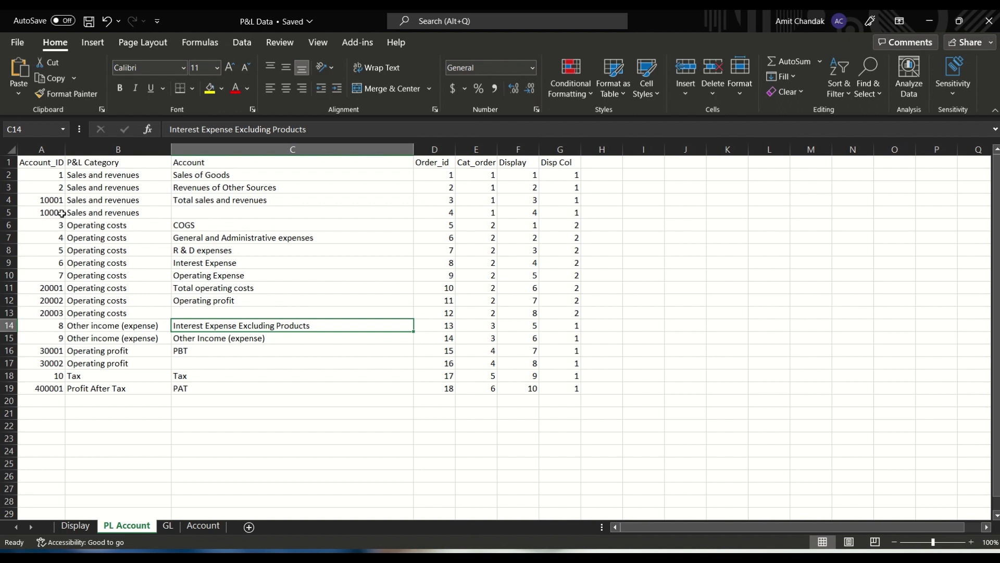
pyautogui.moveTo(47, 200); pyautogui.dragTo(472, 213)
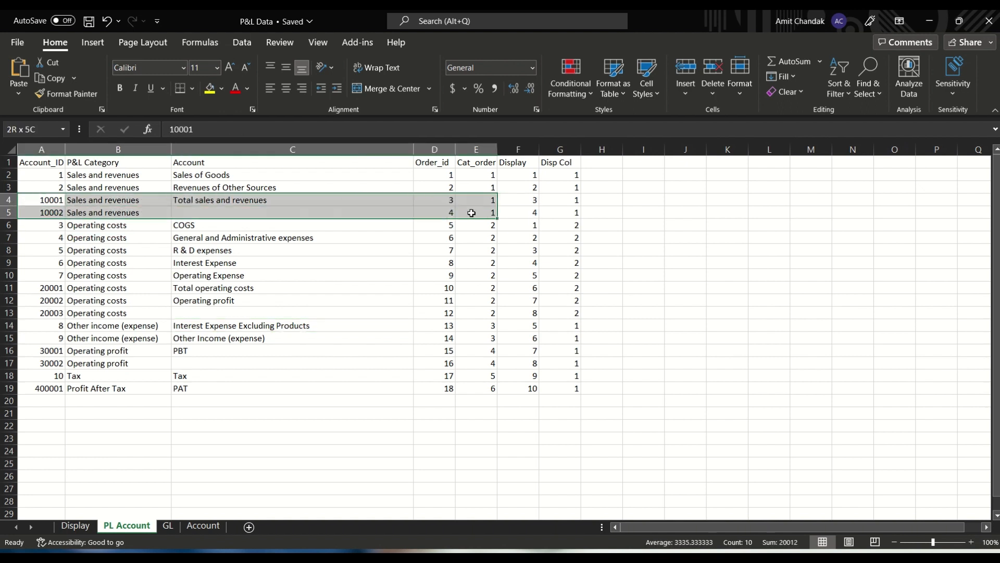
pyautogui.click(97, 209)
pyautogui.moveTo(49, 201); pyautogui.dragTo(48, 210)
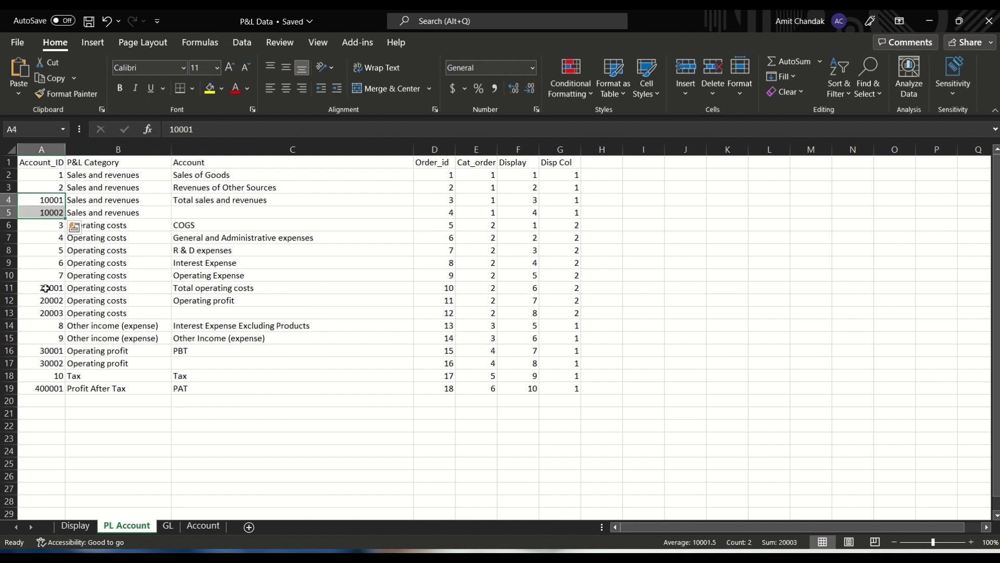
pyautogui.moveTo(46, 288); pyautogui.dragTo(47, 363)
pyautogui.click(45, 388)
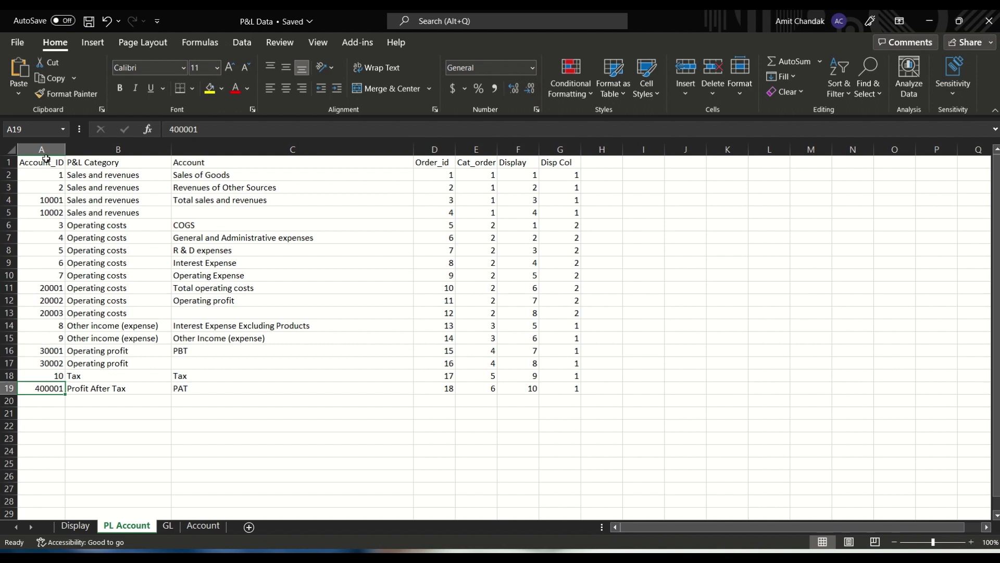
# Inspect the full Account_ID column on the PL Account sheet, comparing the added total and spacer rows with the original accounts.
pyautogui.moveTo(46, 159); pyautogui.dragTo(40, 397)
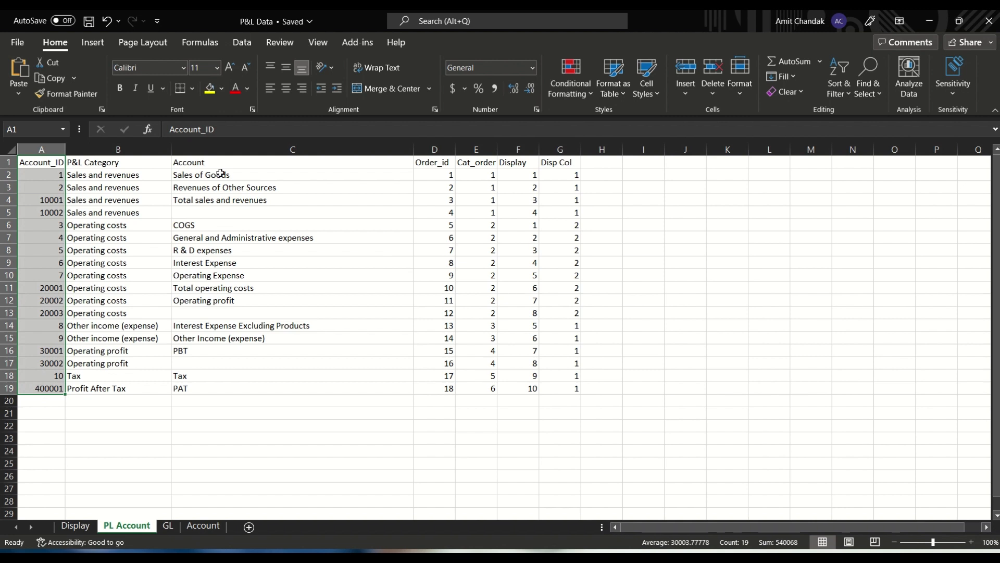
pyautogui.click(48, 200)
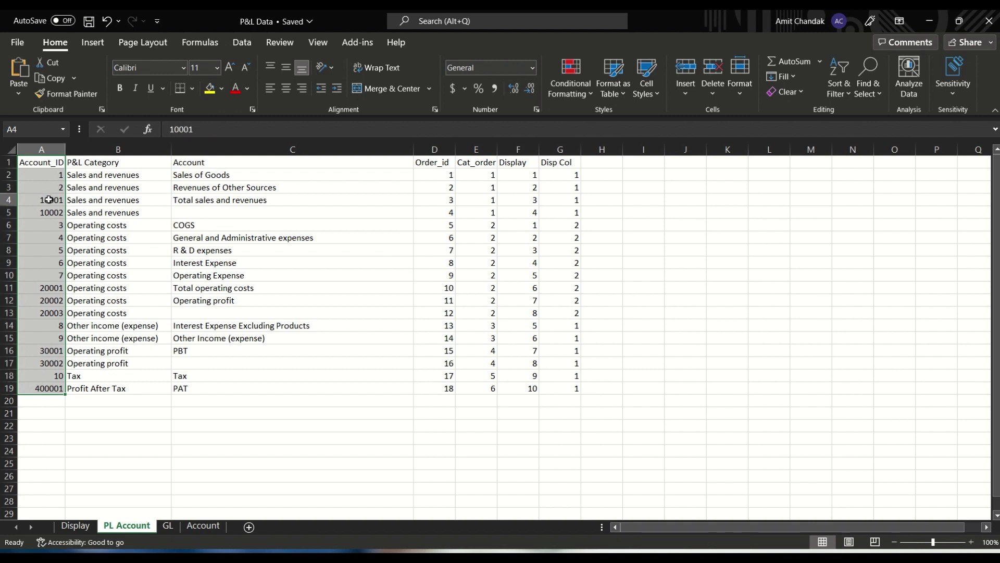
pyautogui.click(47, 213)
pyautogui.click(49, 175)
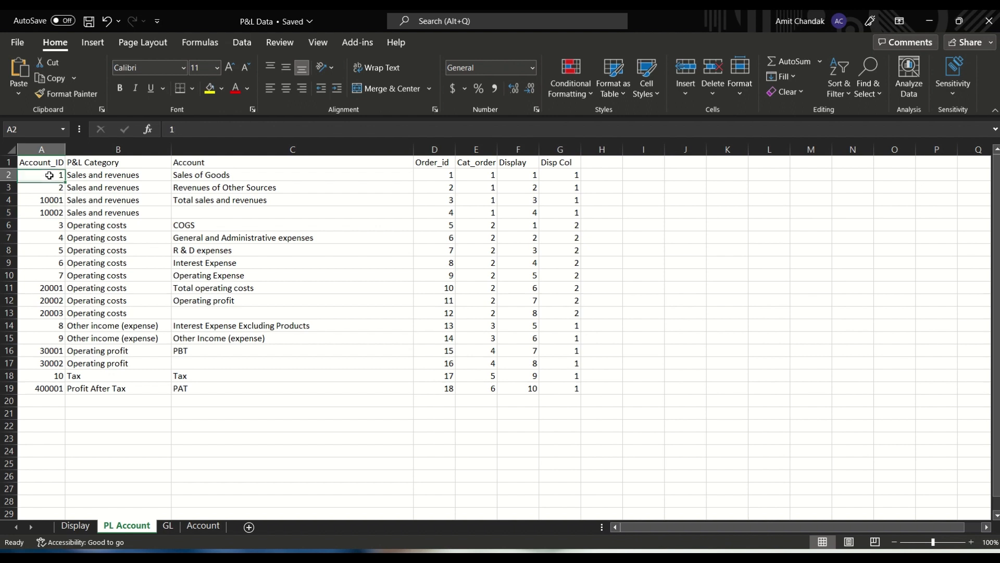
pyautogui.moveTo(48, 224); pyautogui.dragTo(41, 282)
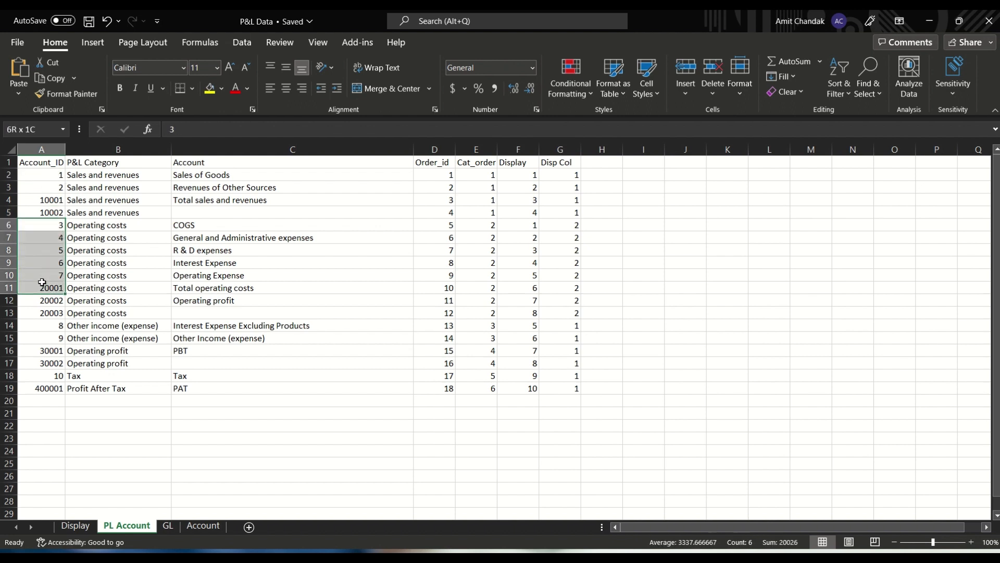
pyautogui.moveTo(43, 326); pyautogui.dragTo(41, 339)
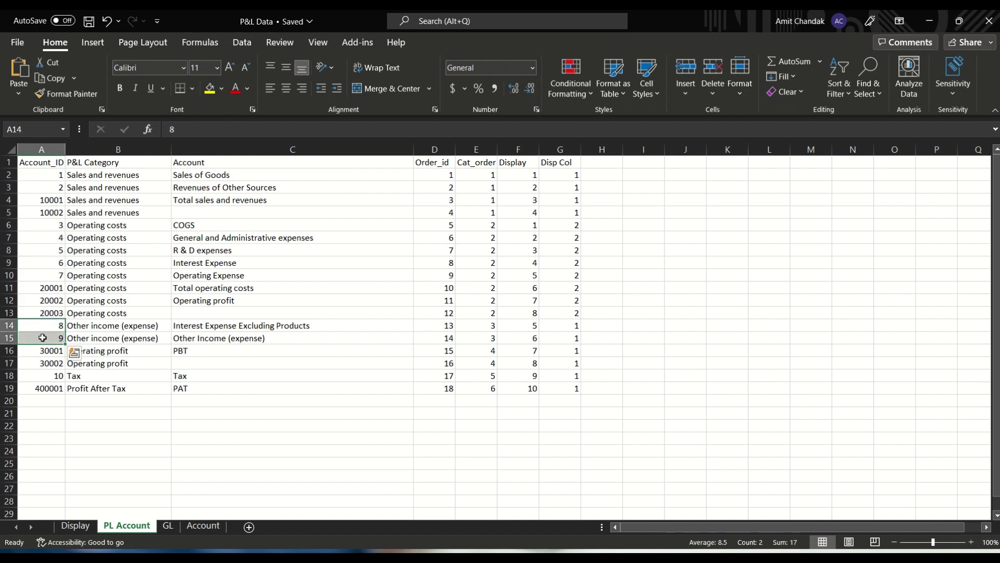
pyautogui.click(39, 369)
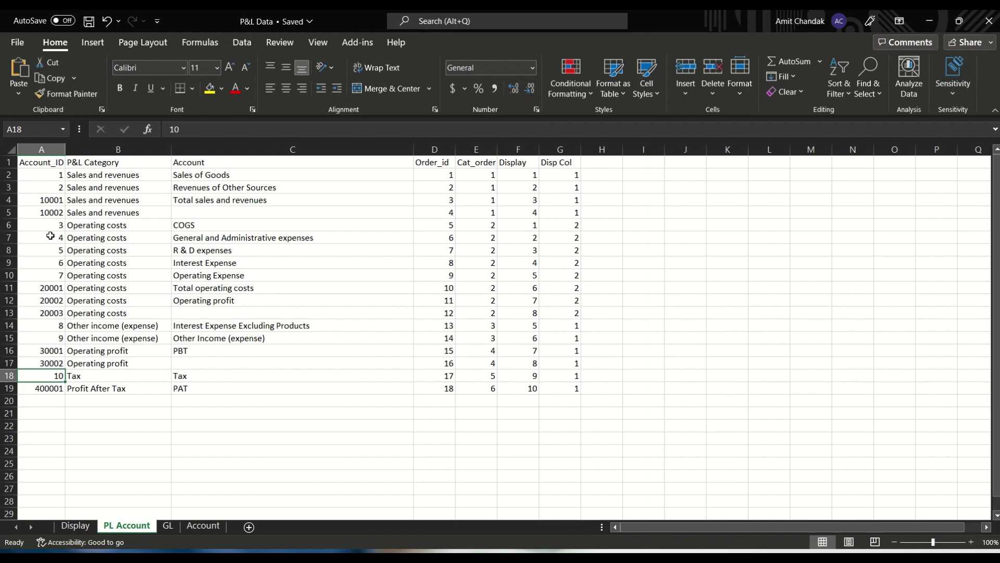
# Check the Total sales and revenues row on the Display sheet and return to the PL Account sheet.
pyautogui.click(76, 525)
pyautogui.click(91, 189)
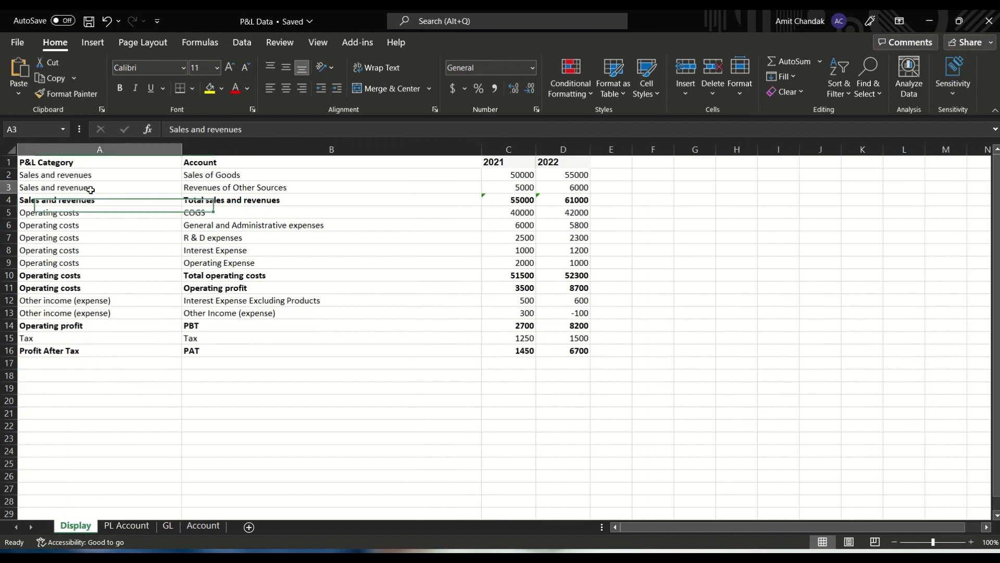
pyautogui.moveTo(90, 190); pyautogui.dragTo(121, 200)
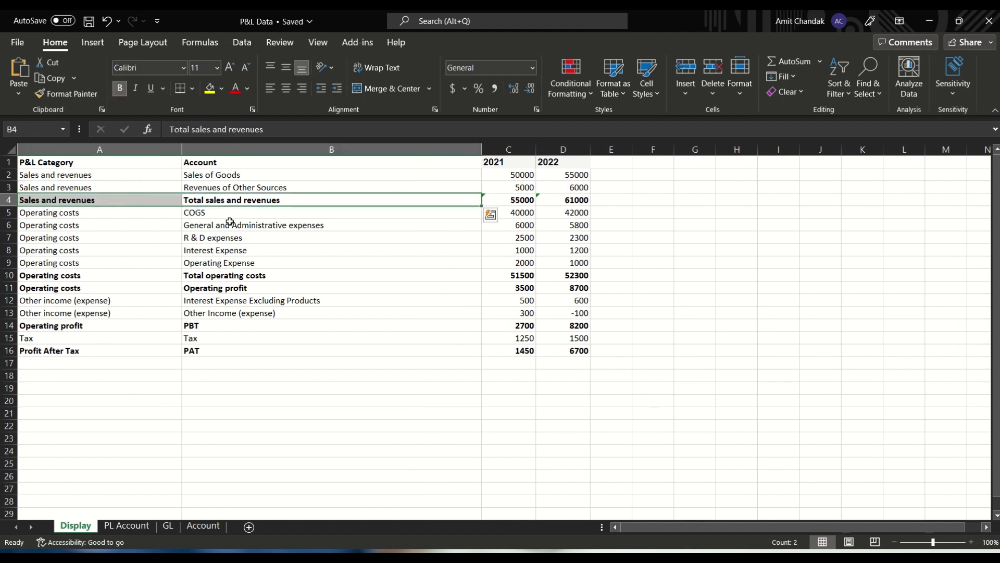
pyautogui.click(127, 525)
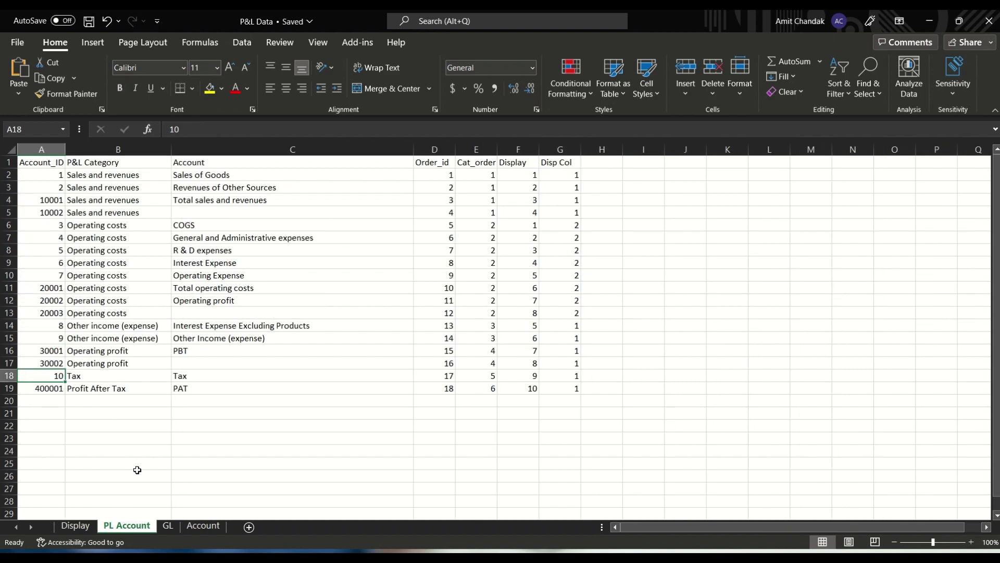
# Examine the blank Account cells in rows 5 and 13 of the PL Account sheet, along with the full Order_id column.
pyautogui.doubleClick(214, 213)
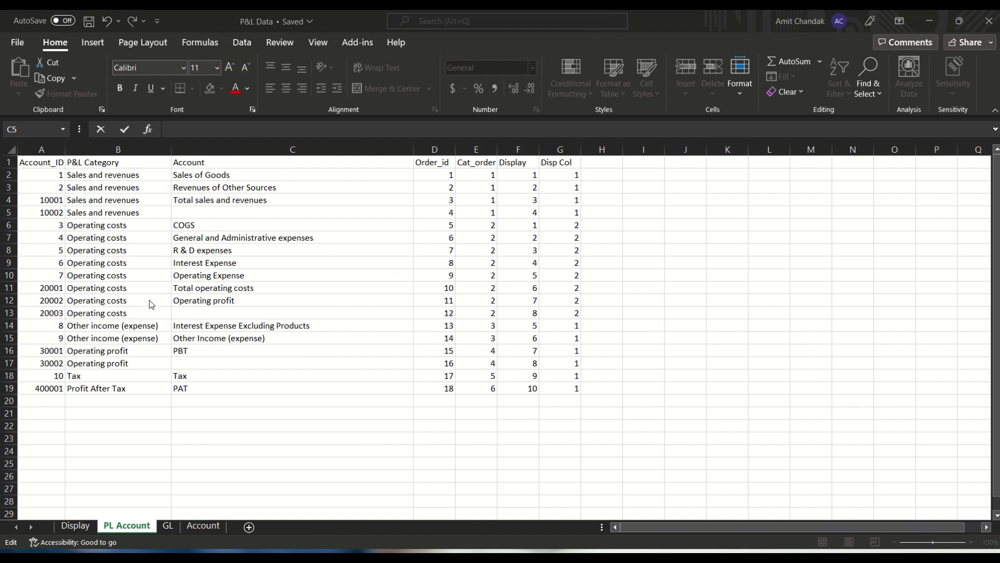
pyautogui.moveTo(189, 288); pyautogui.dragTo(170, 313)
pyautogui.doubleClick(193, 313)
pyautogui.doubleClick(194, 312)
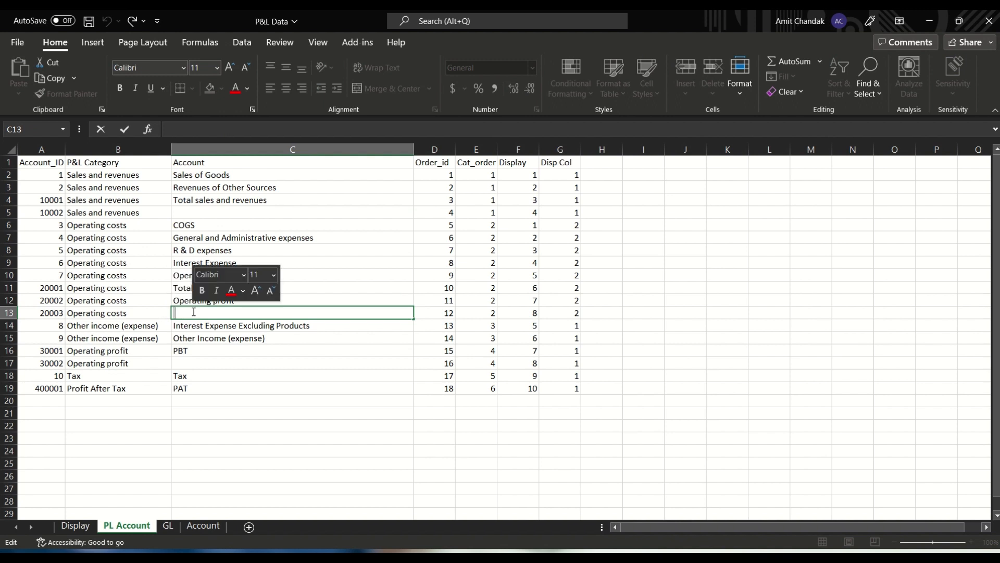
pyautogui.doubleClick(193, 315)
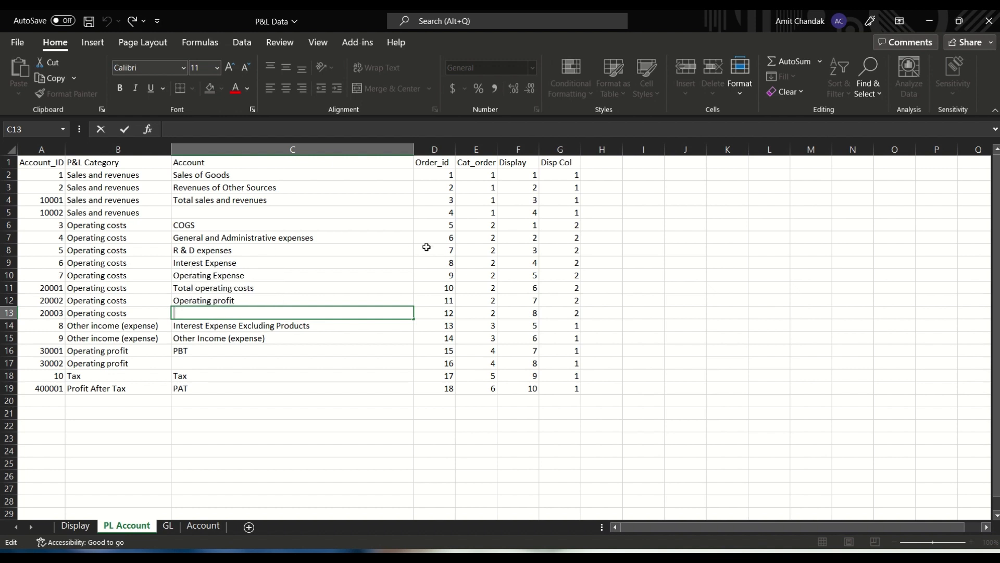
pyautogui.moveTo(445, 179); pyautogui.dragTo(450, 388)
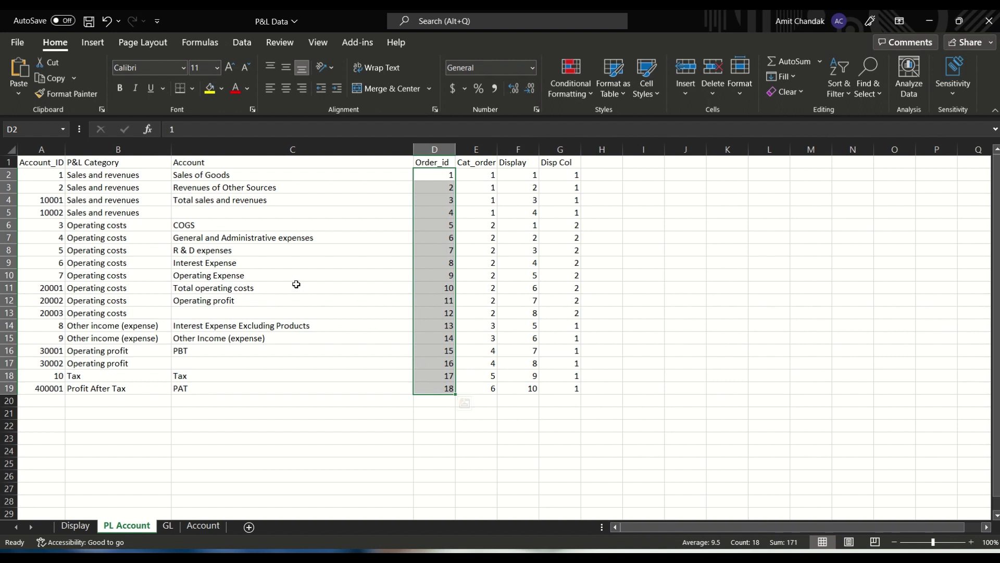
# Compare the contents of the blank Account cells in rows 5, 13 and 17 with the named sales accounts.
pyautogui.doubleClick(225, 211)
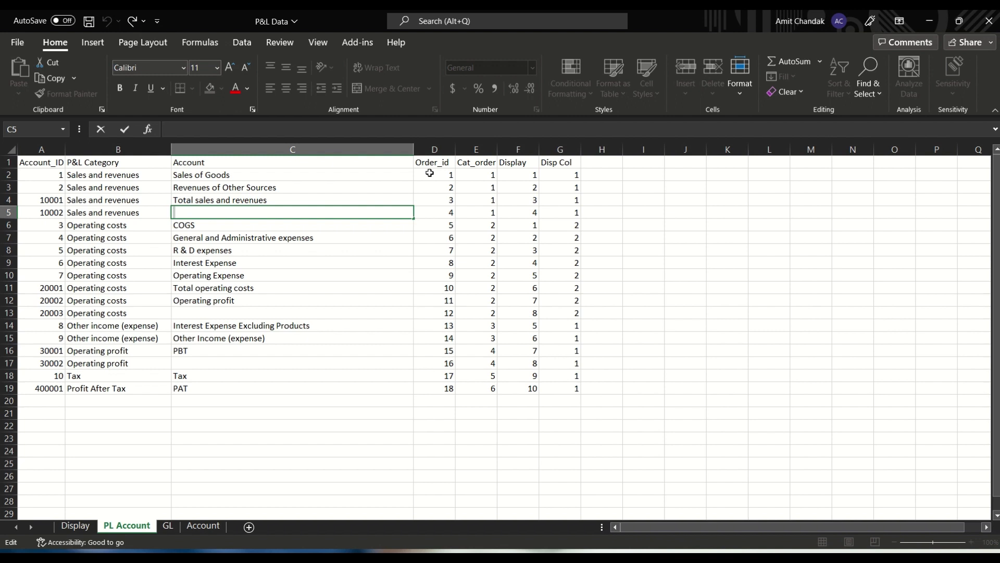
pyautogui.click(220, 309)
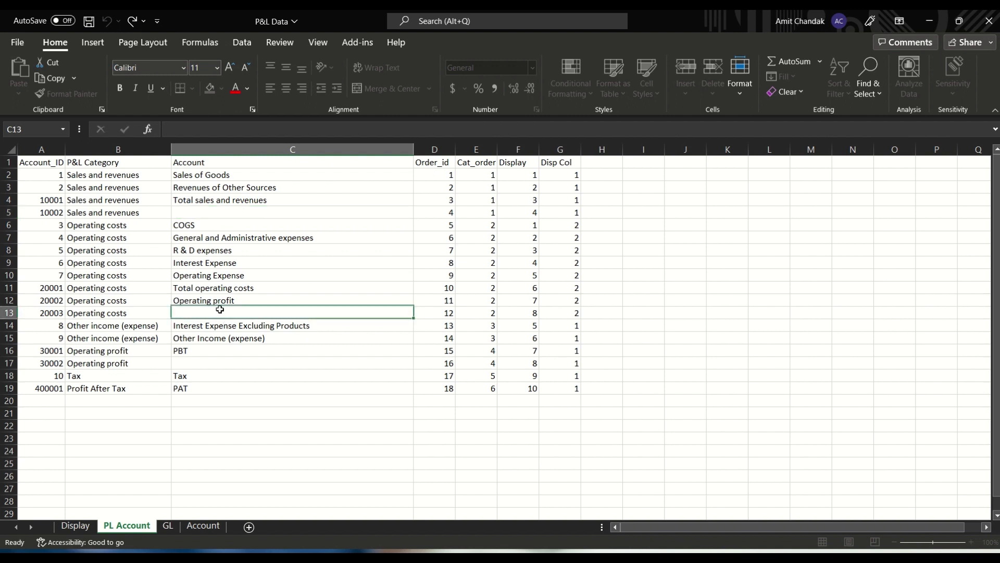
pyautogui.doubleClick(204, 364)
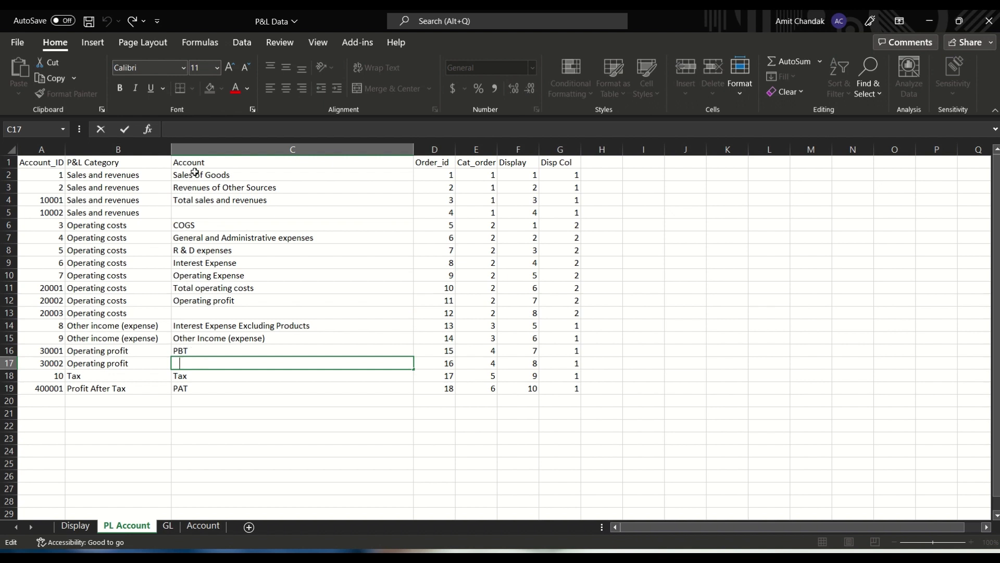
pyautogui.moveTo(195, 172); pyautogui.dragTo(197, 199)
pyautogui.doubleClick(190, 214)
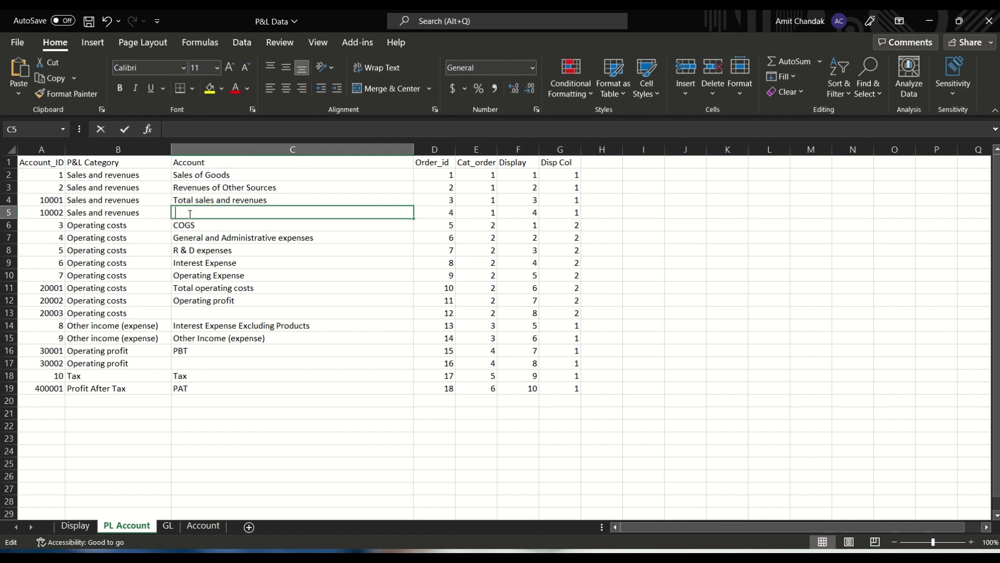
pyautogui.click(188, 310)
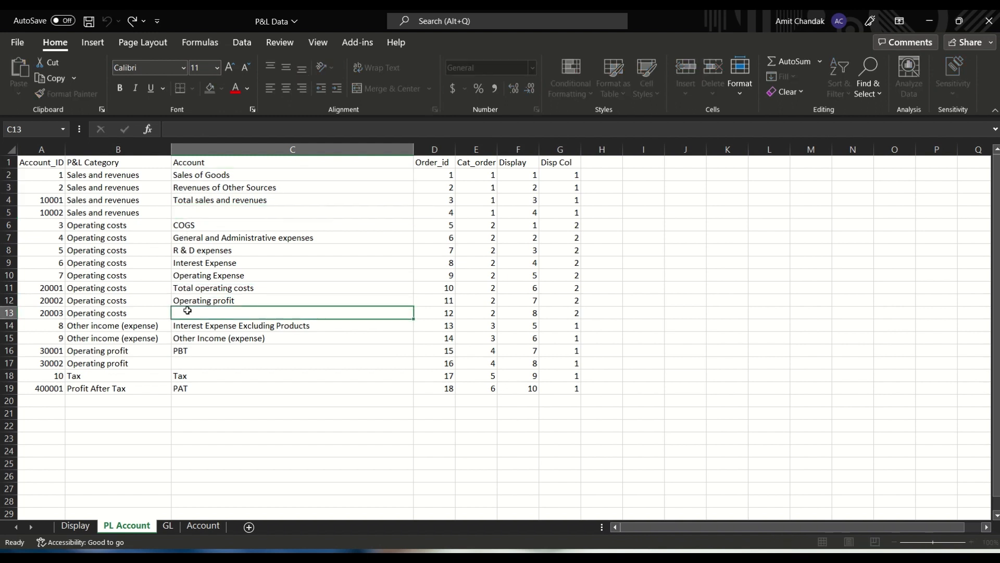
pyautogui.click(190, 361)
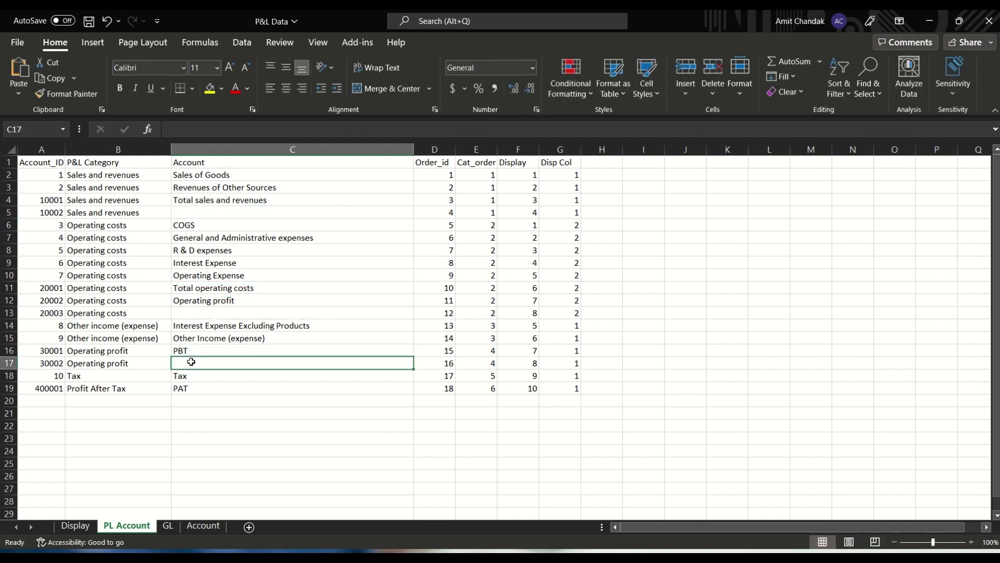
# Compare the Other income (expense) rows with the Total sales and revenues and spacer rows, and check their sequence in the Order_id column.
pyautogui.moveTo(52, 326); pyautogui.dragTo(189, 338)
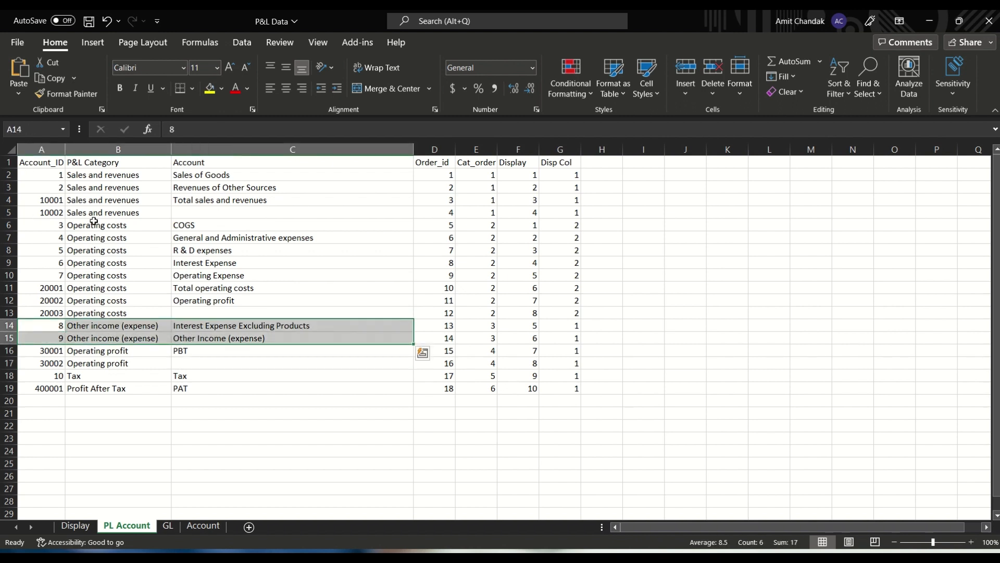
pyautogui.moveTo(48, 202); pyautogui.dragTo(323, 218)
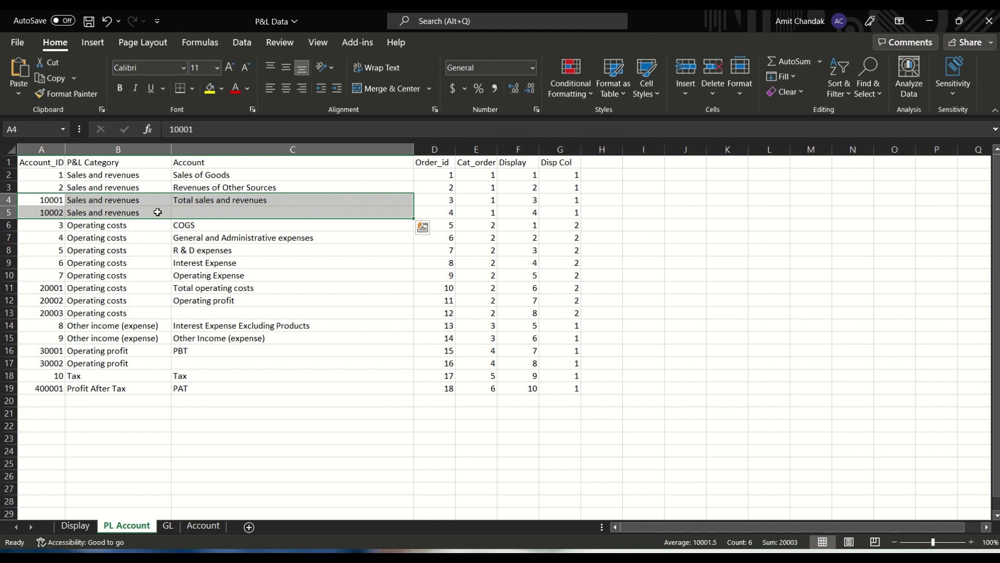
pyautogui.moveTo(446, 174); pyautogui.dragTo(440, 391)
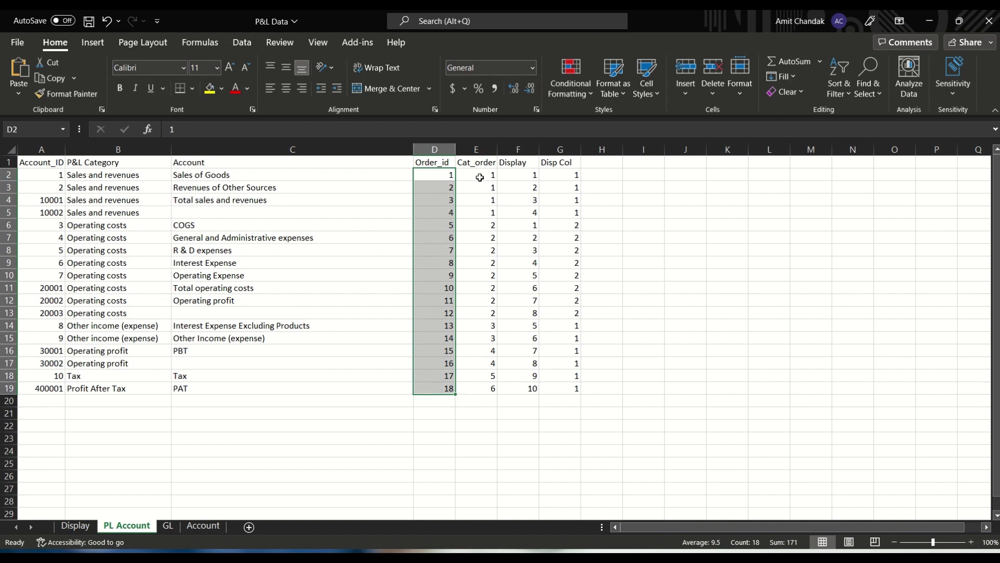
# Inspect the P&L Category values on the PL Account sheet and the Display and Disp Col columns.
pyautogui.moveTo(128, 175); pyautogui.dragTo(100, 386)
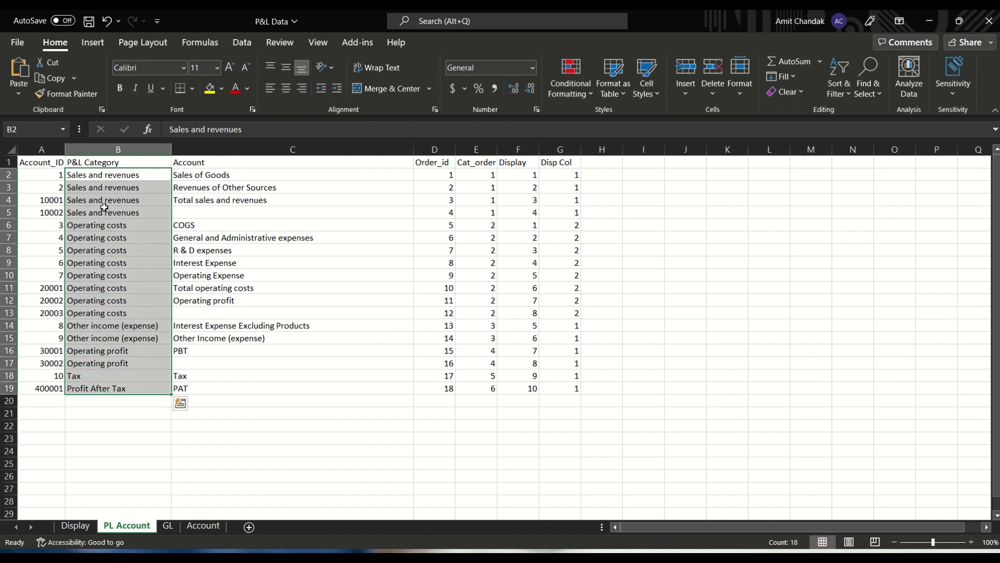
pyautogui.doubleClick(113, 176)
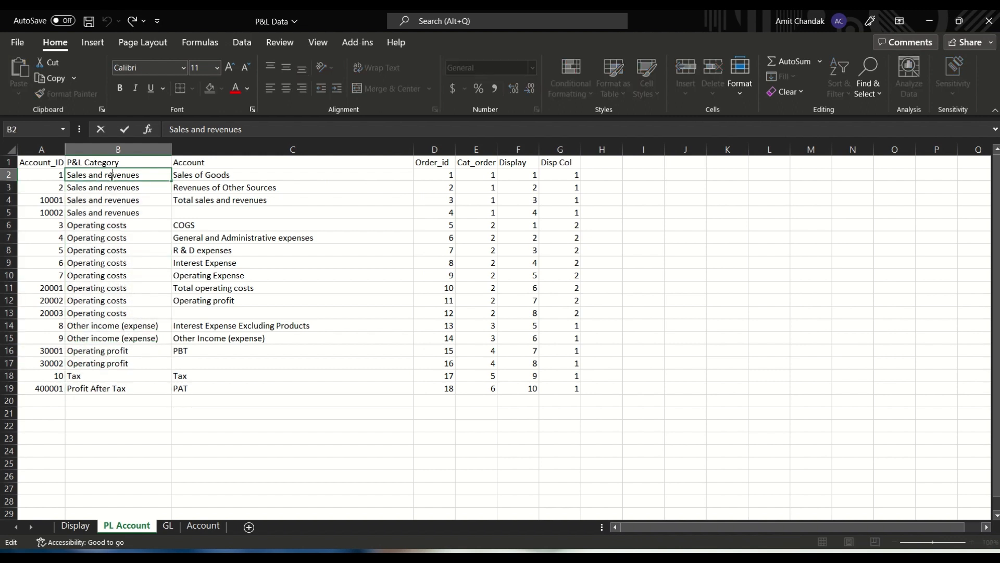
pyautogui.doubleClick(106, 209)
pyautogui.moveTo(101, 174); pyautogui.dragTo(90, 353)
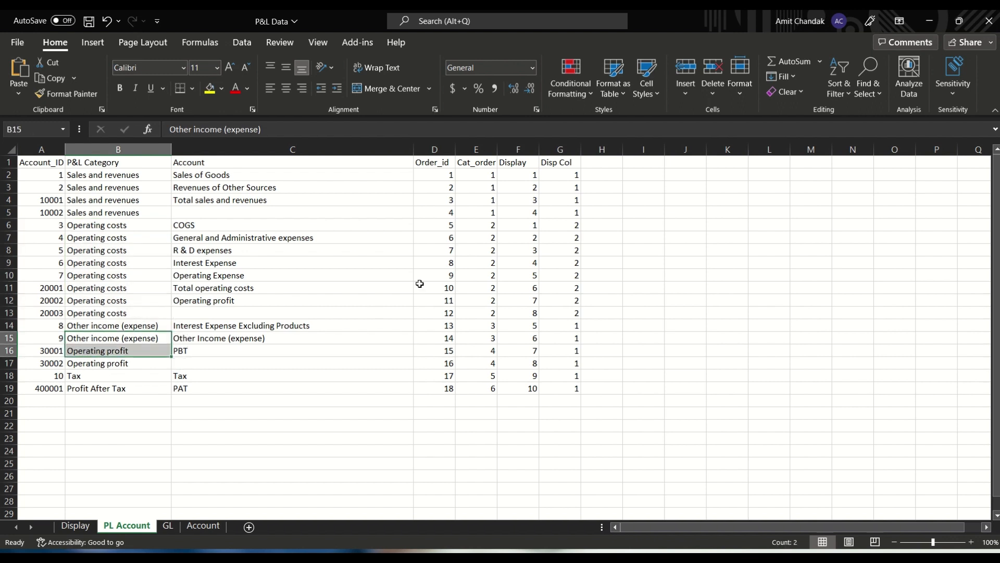
pyautogui.click(521, 163)
pyautogui.click(563, 166)
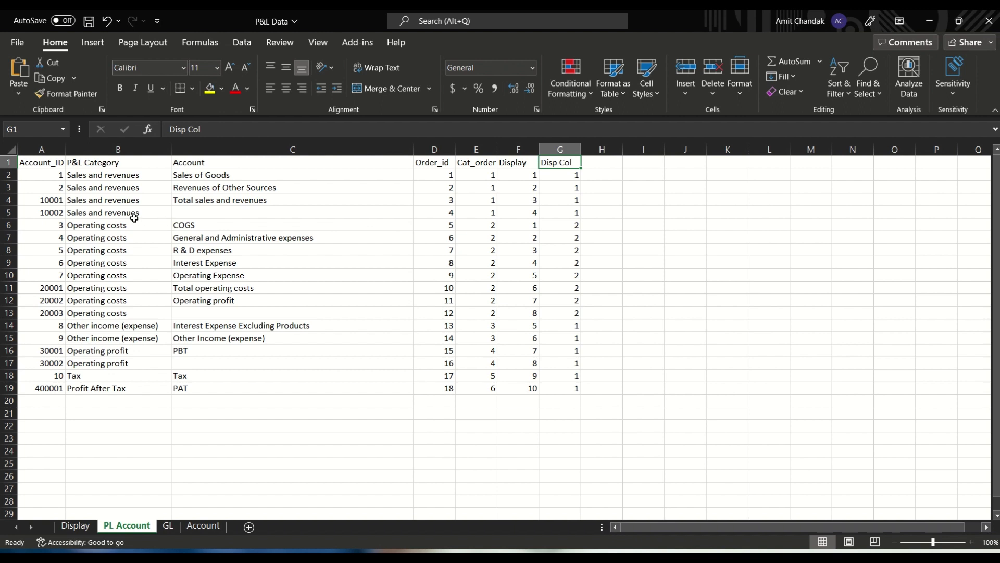
# Review the added rows 10001 and 10002 against the Order_id sequence, and check the blank Account cell of row 10002.
pyautogui.moveTo(40, 200); pyautogui.dragTo(304, 213)
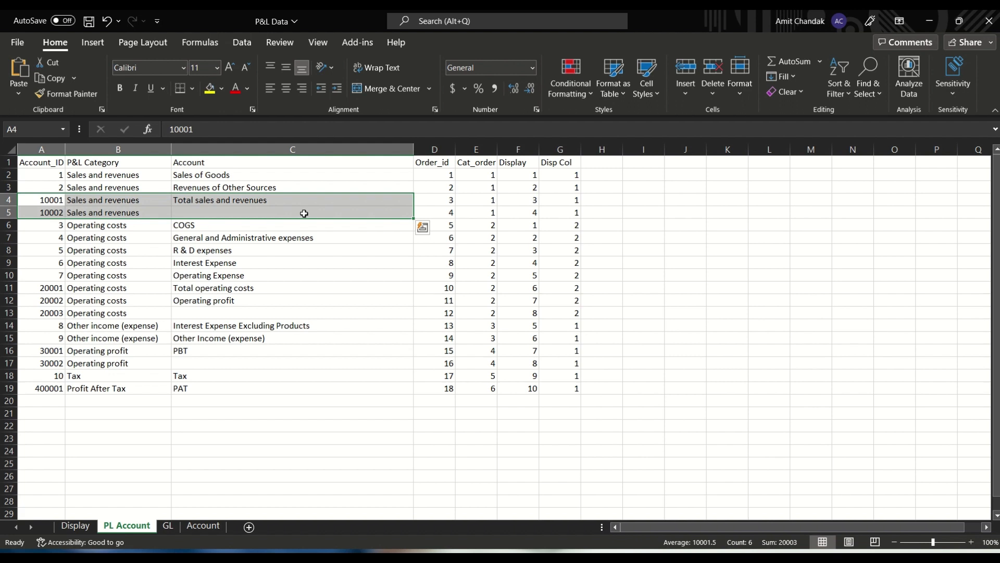
pyautogui.click(443, 173)
pyautogui.moveTo(443, 173); pyautogui.dragTo(456, 388)
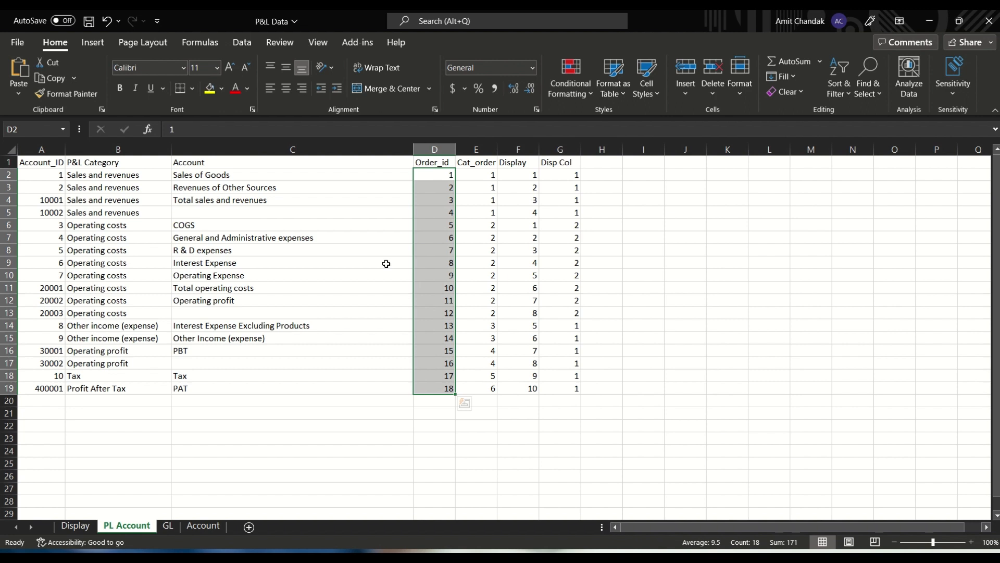
pyautogui.doubleClick(241, 211)
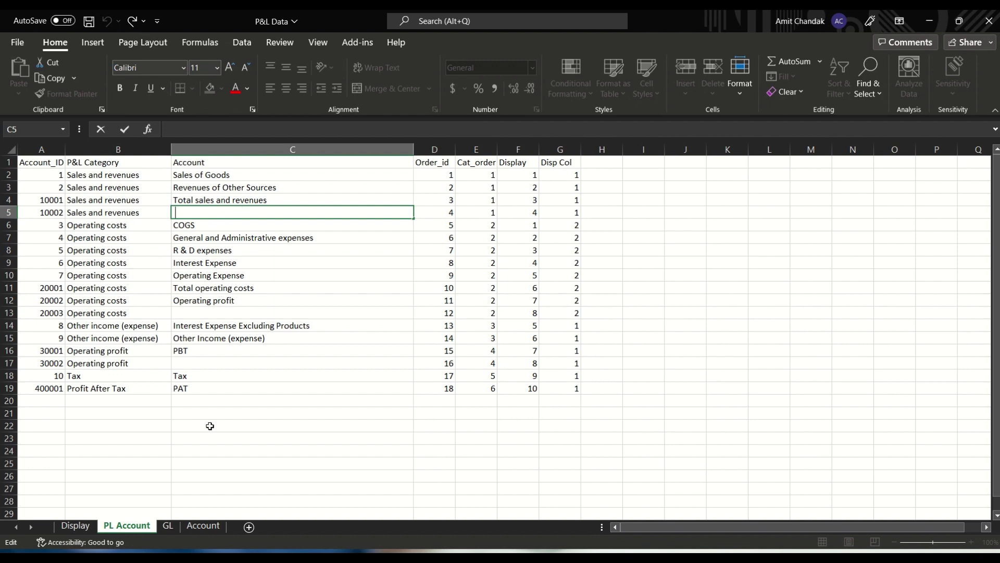
# View the Account and GL sheets, then return to the PL Account sheet and check the PAT account.
pyautogui.click(203, 526)
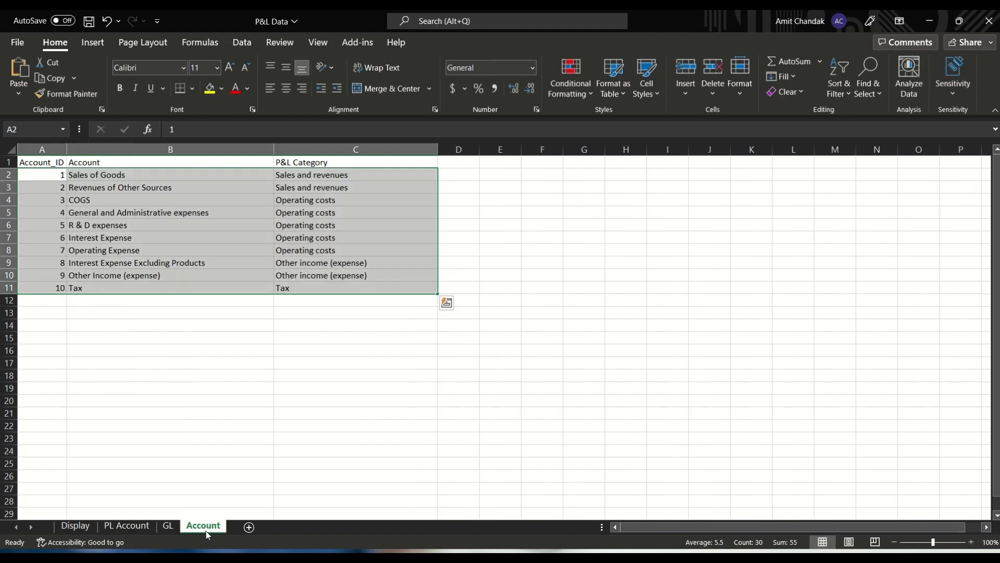
pyautogui.click(168, 526)
pyautogui.click(127, 526)
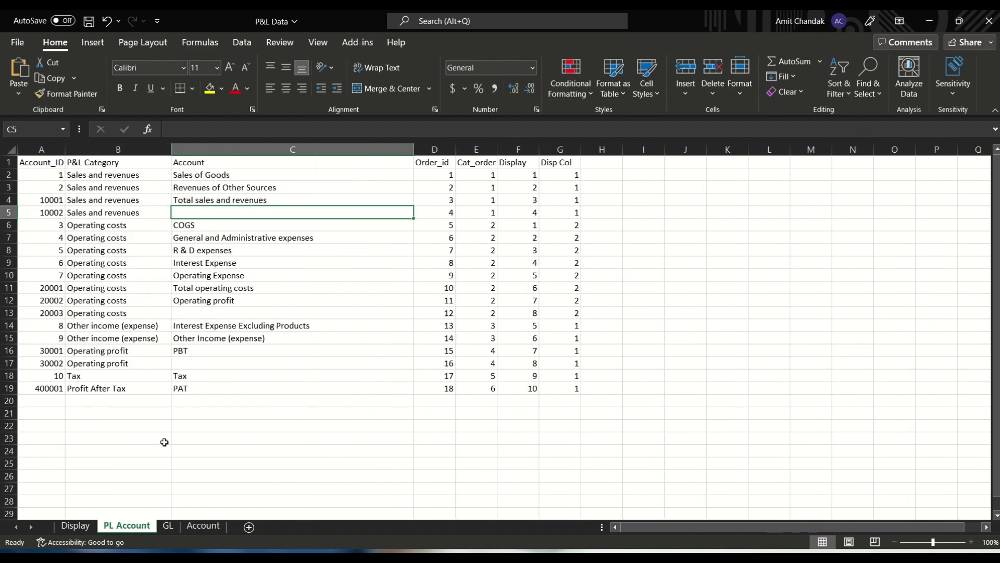
pyautogui.click(222, 388)
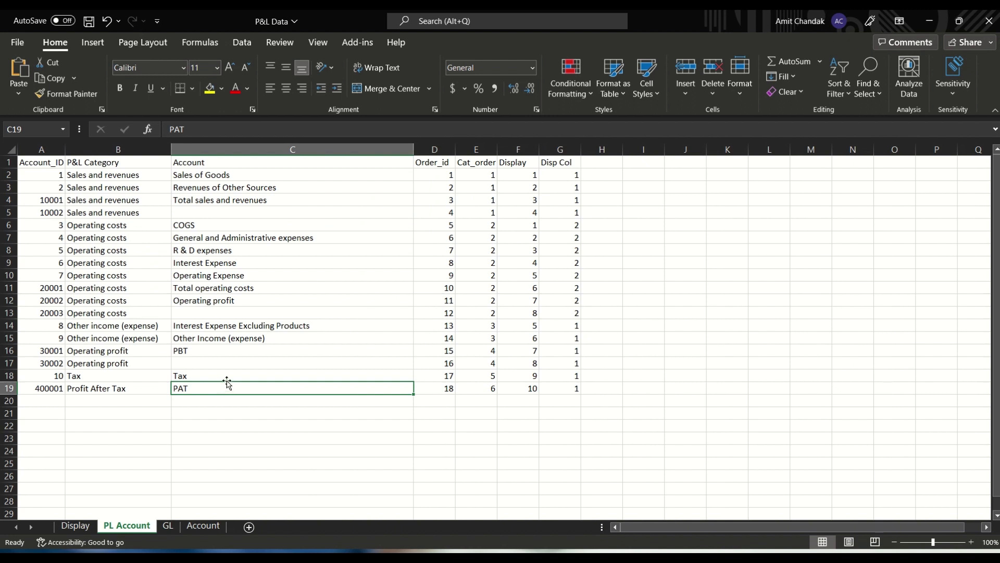
# Switch to Power BI Desktop and start a new blank report, dismissing the startup screen.
pyautogui.press('super')
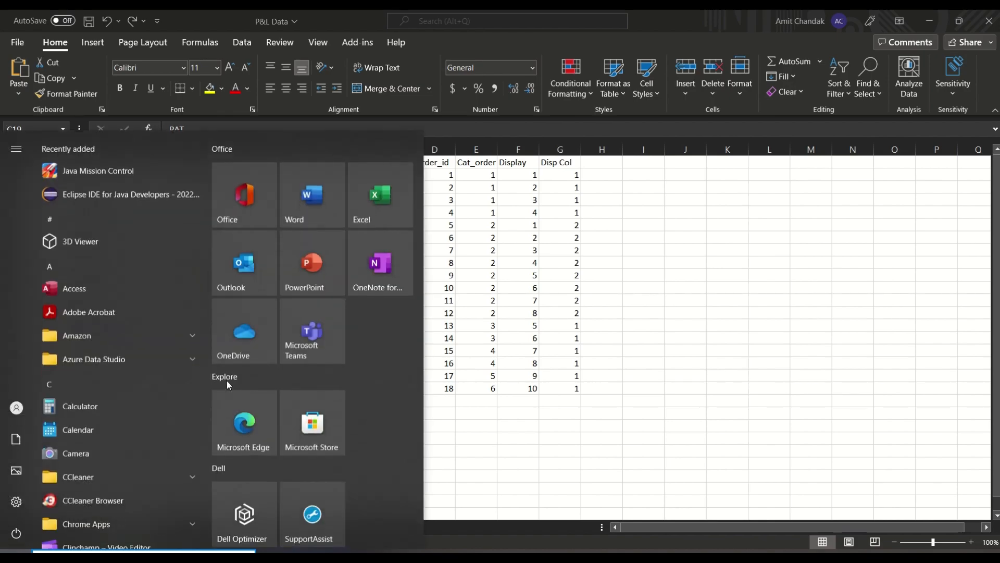
pyautogui.hotkey('alt', 'Tab')
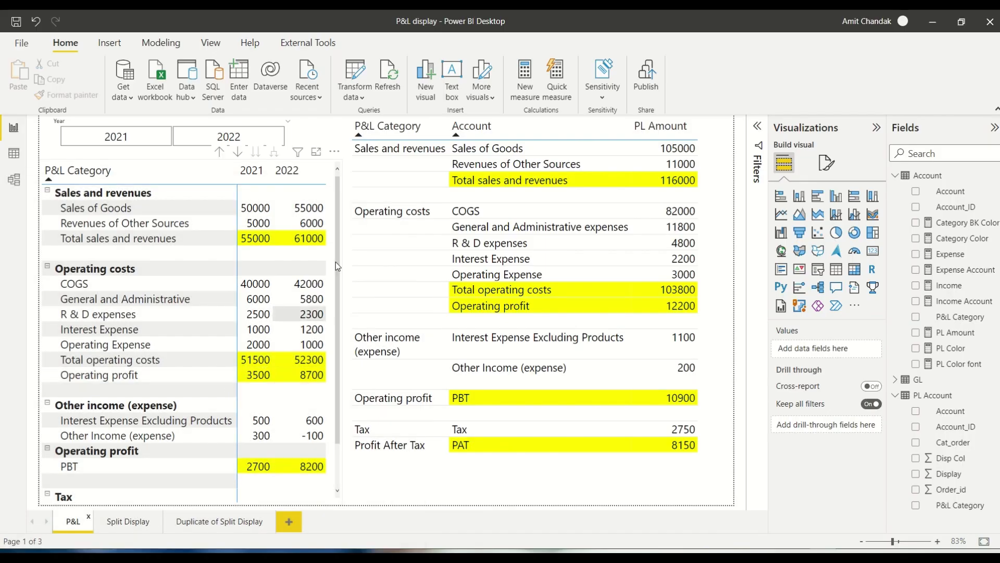
pyautogui.click(21, 42)
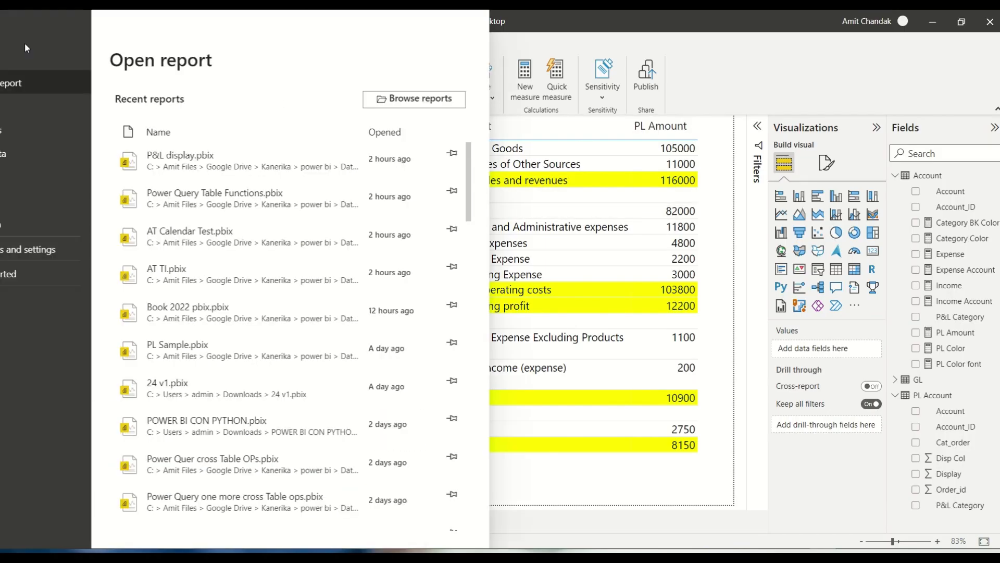
pyautogui.press('Escape')
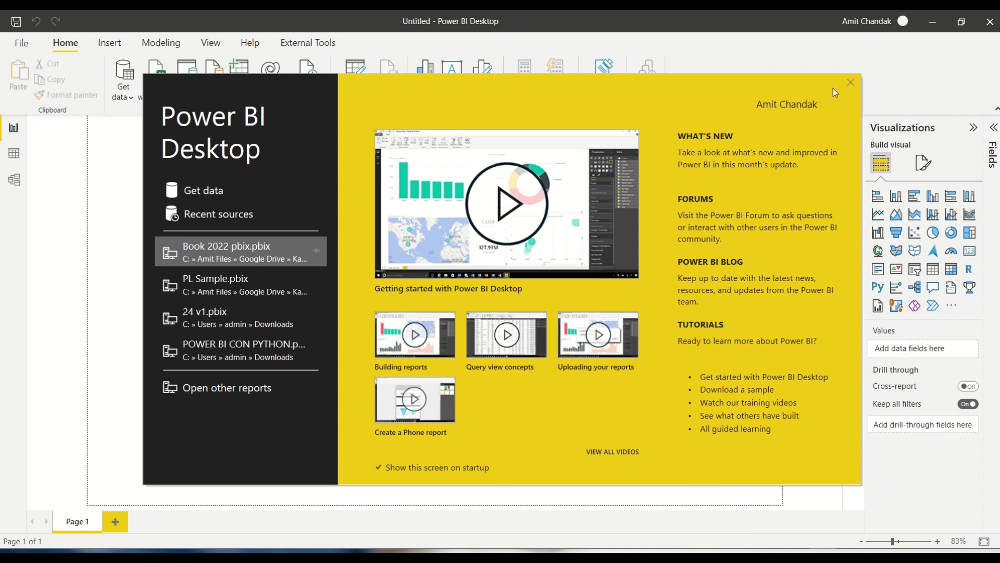
pyautogui.click(851, 83)
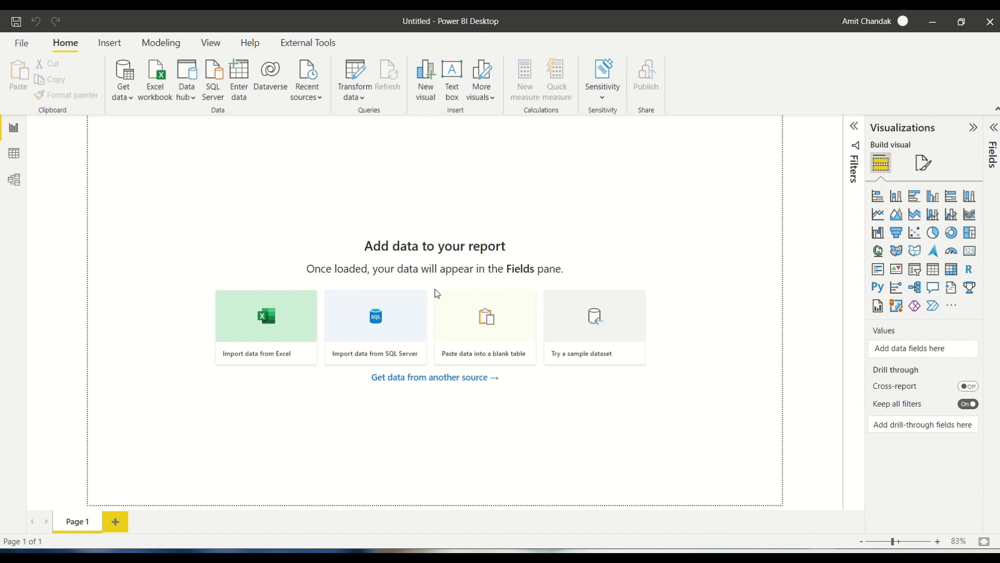
# Import the Account, GL and PL Account sheets from the P&L Data Excel workbook and load them into the report.
pyautogui.click(274, 326)
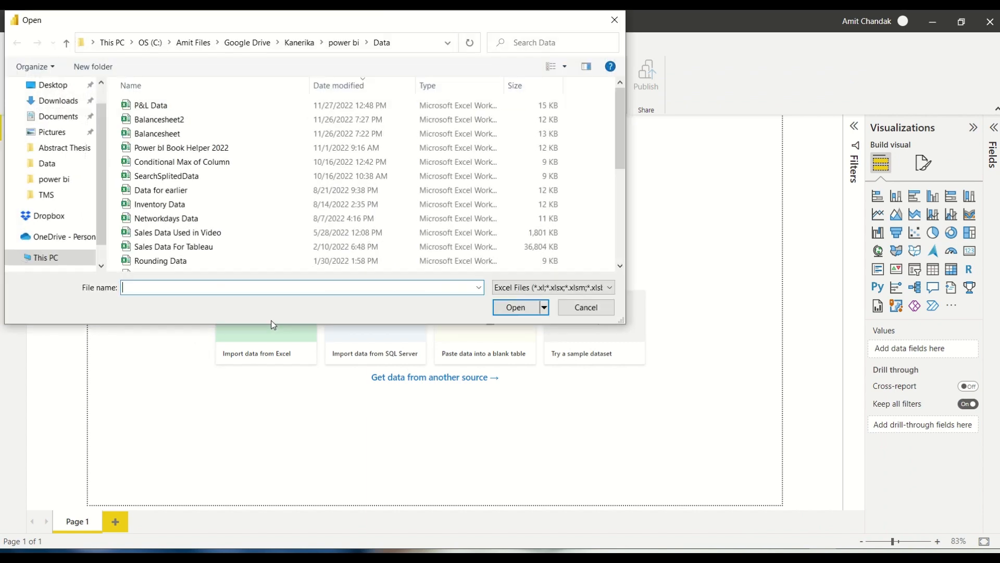
pyautogui.click(156, 106)
pyautogui.click(503, 307)
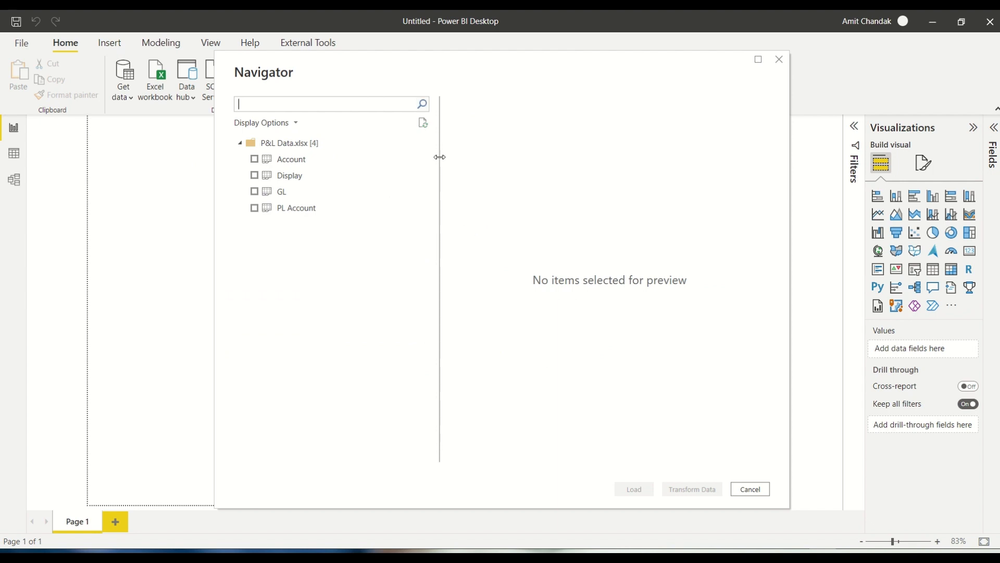
pyautogui.click(254, 160)
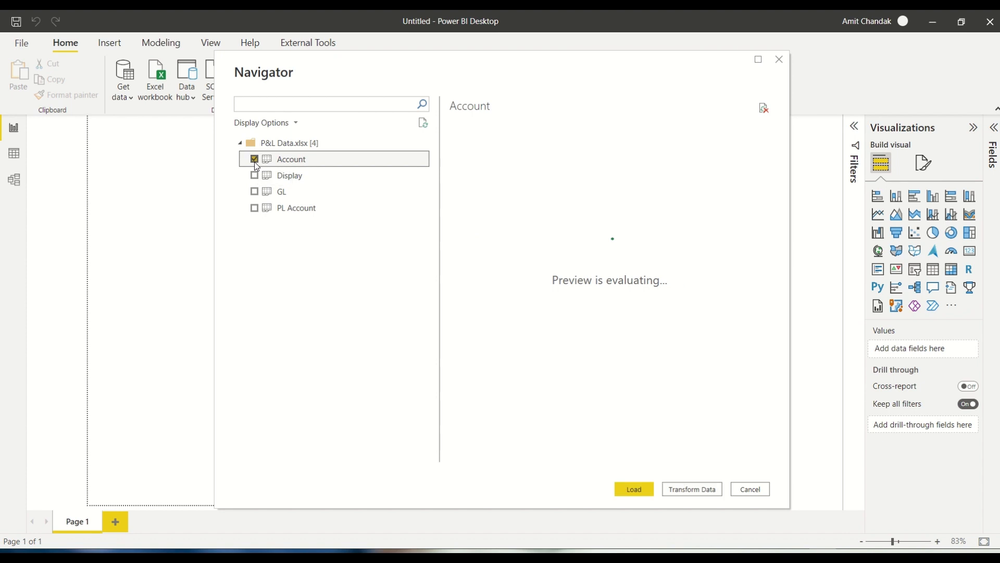
pyautogui.click(254, 193)
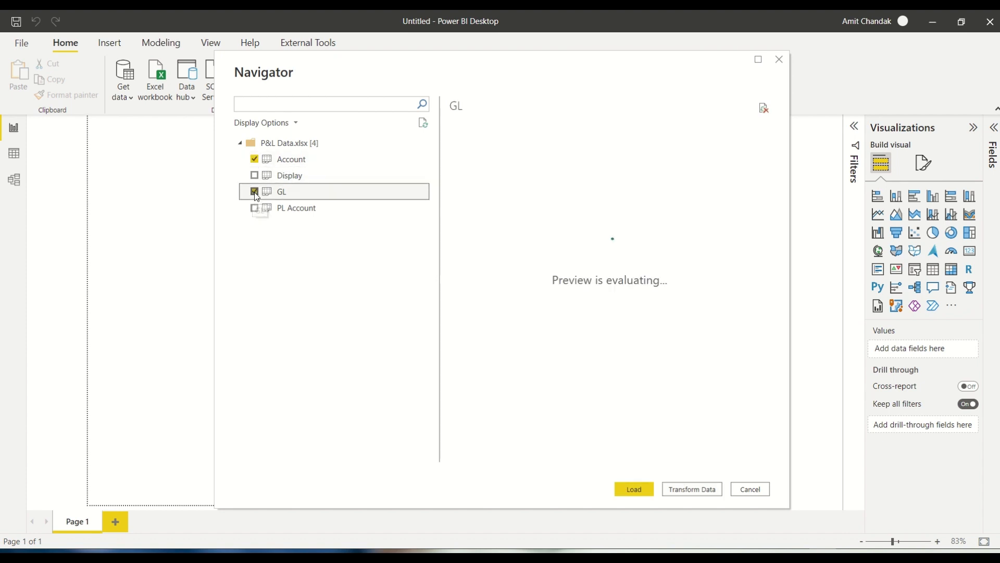
pyautogui.click(255, 208)
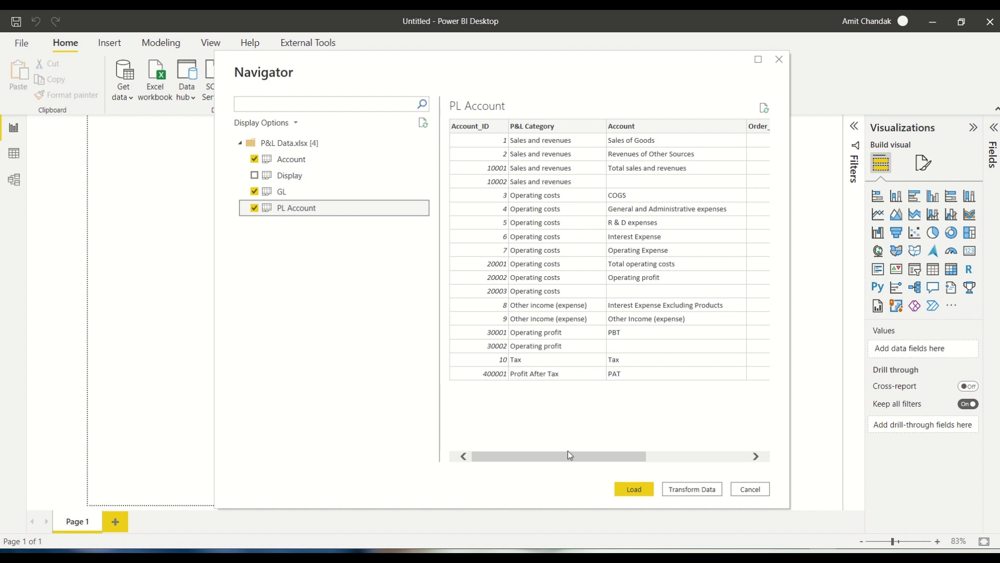
pyautogui.moveTo(570, 460); pyautogui.dragTo(550, 458)
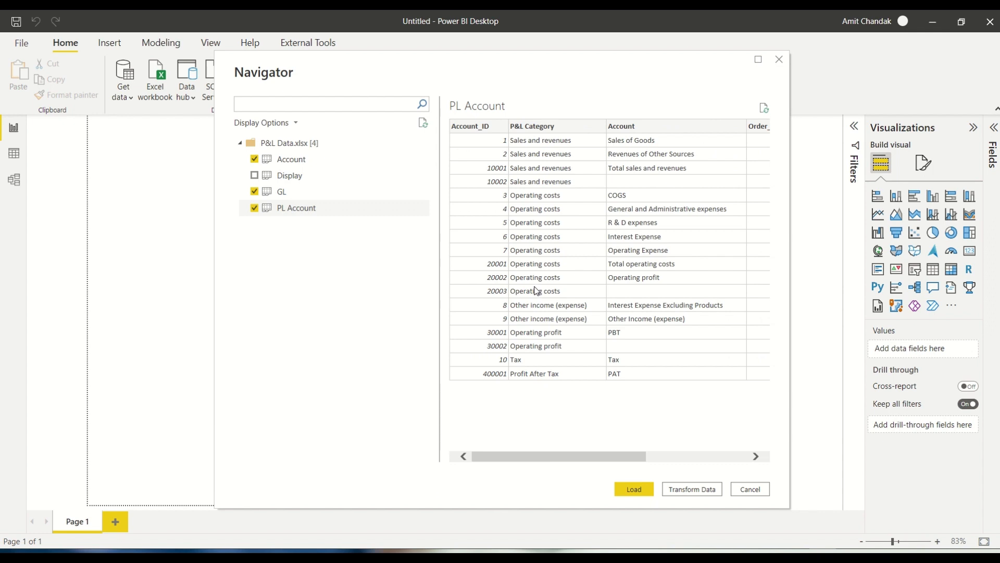
pyautogui.click(633, 489)
# Switch to the P&L Data workbook in Excel and check the 2021 total sales and total operating costs formulas on the Display sheet.
pyautogui.hotkey('alt', 'Tab')
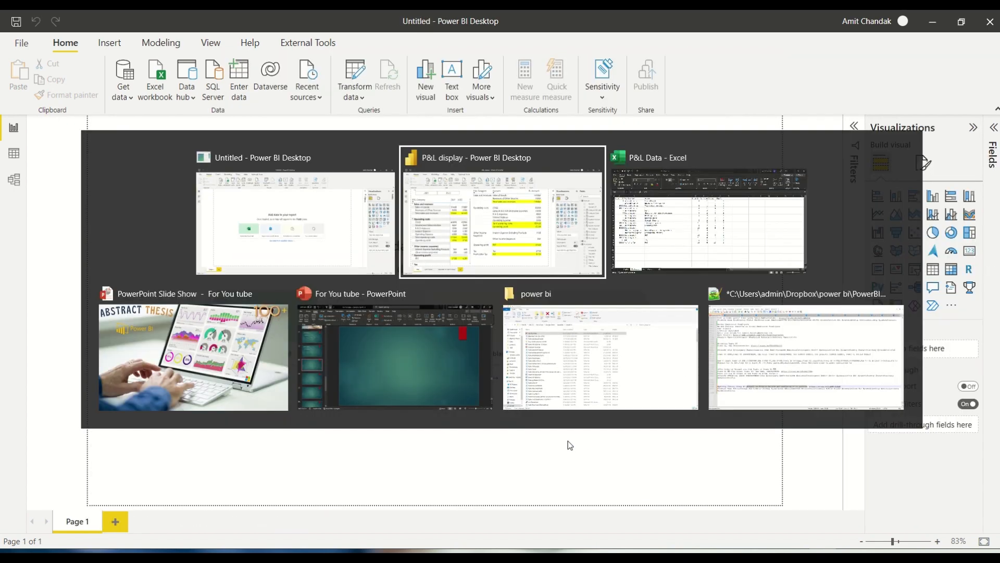
pyautogui.hotkey('alt', 'Tab')
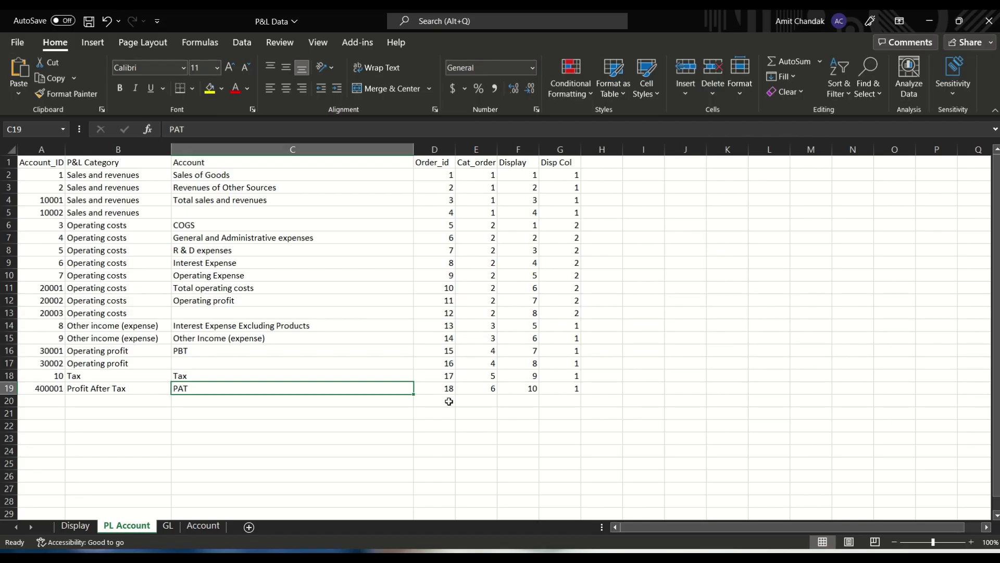
pyautogui.click(77, 526)
pyautogui.click(520, 200)
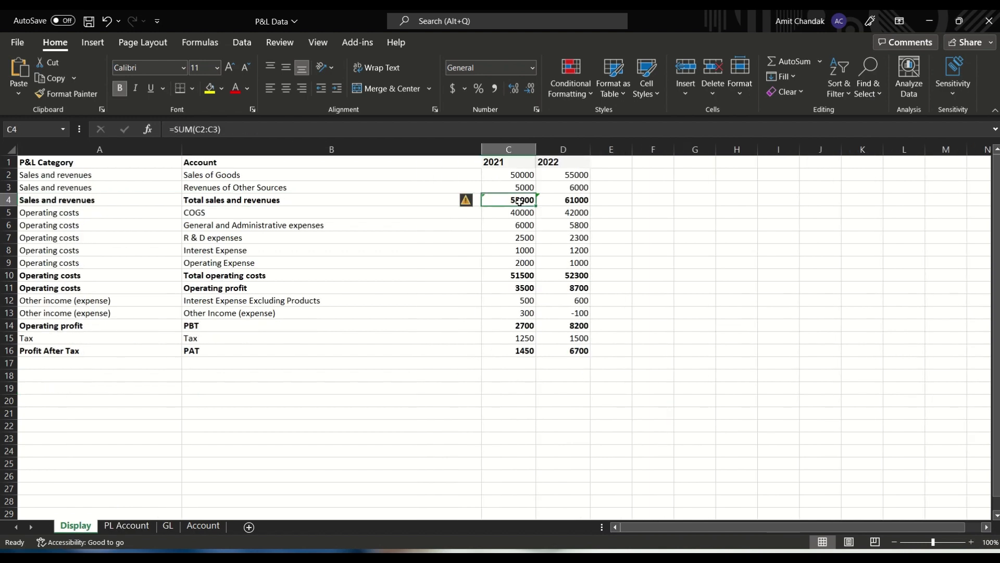
pyautogui.doubleClick(520, 200)
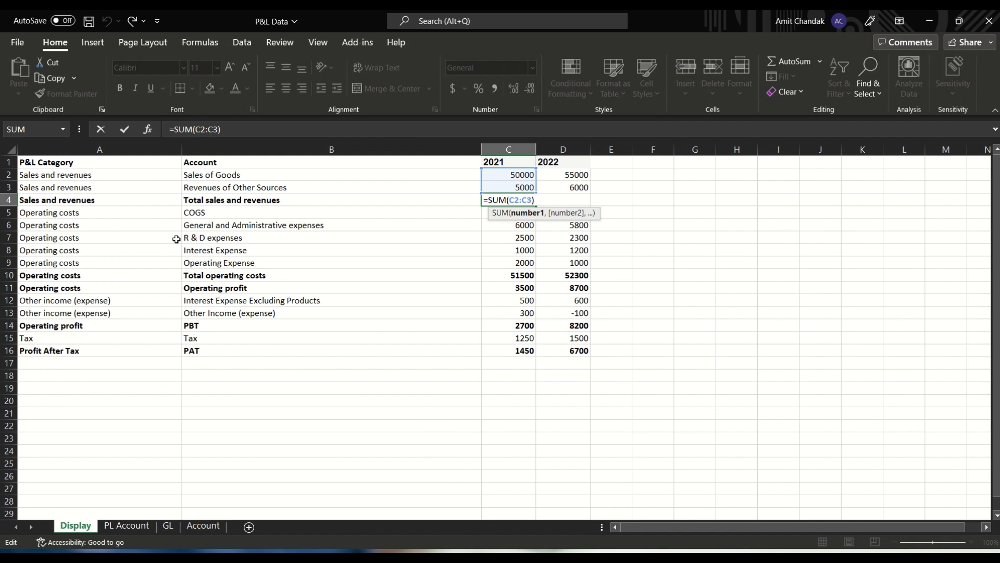
pyautogui.doubleClick(509, 275)
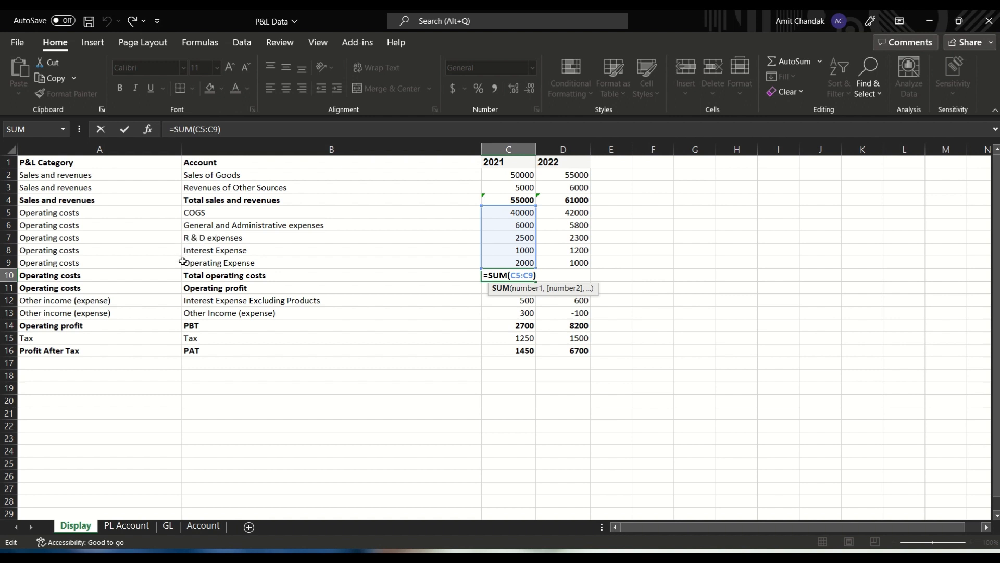
# Examine the 2021 formulas for Operating profit, PBT and PAT on the Display sheet, leaving them unedited.
pyautogui.click(218, 293)
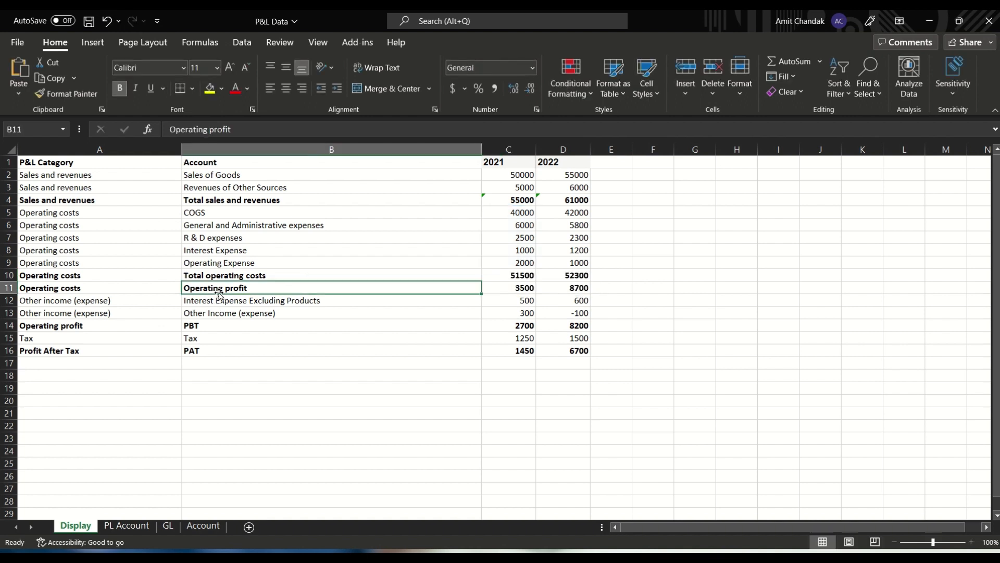
pyautogui.doubleClick(508, 288)
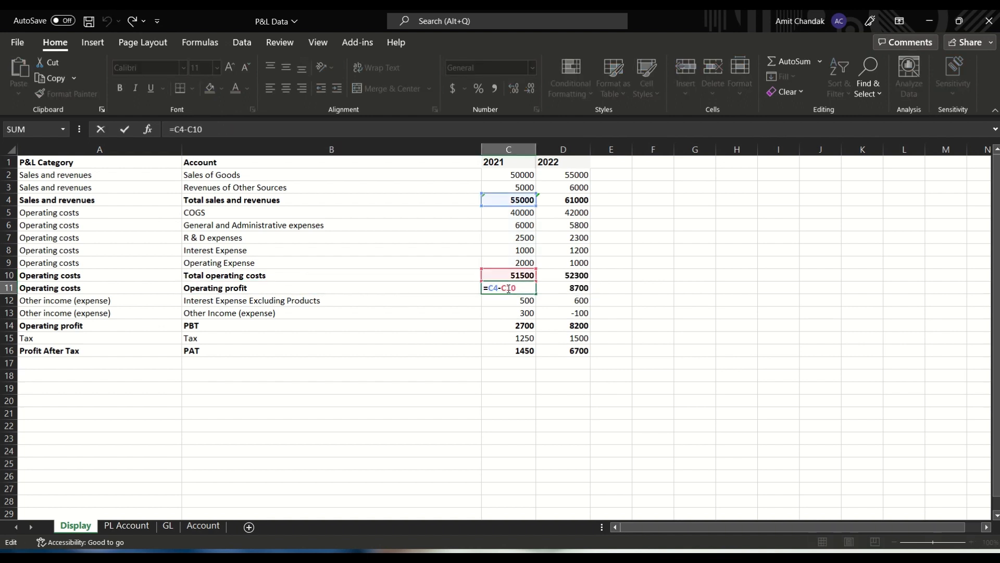
pyautogui.click(505, 311)
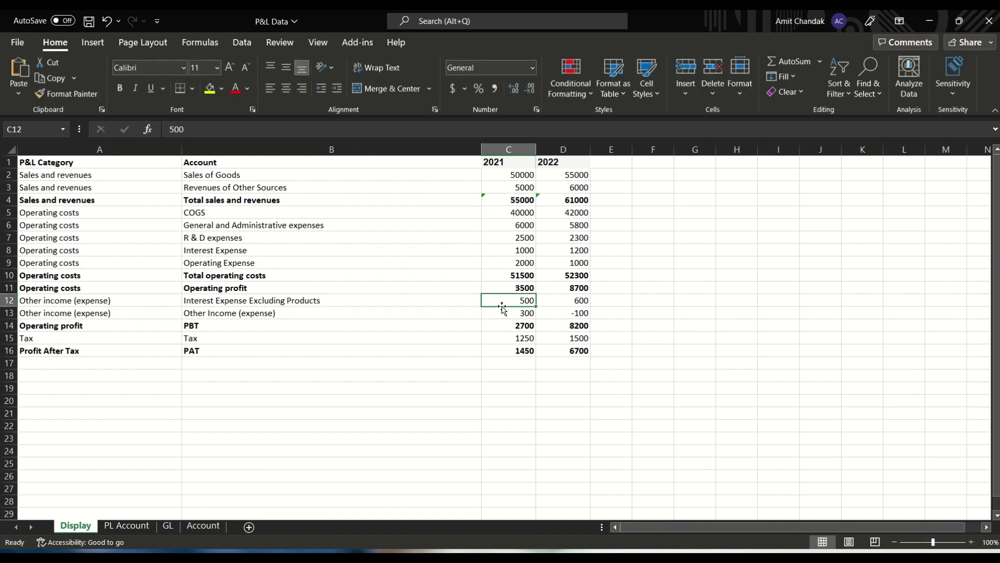
pyautogui.click(507, 326)
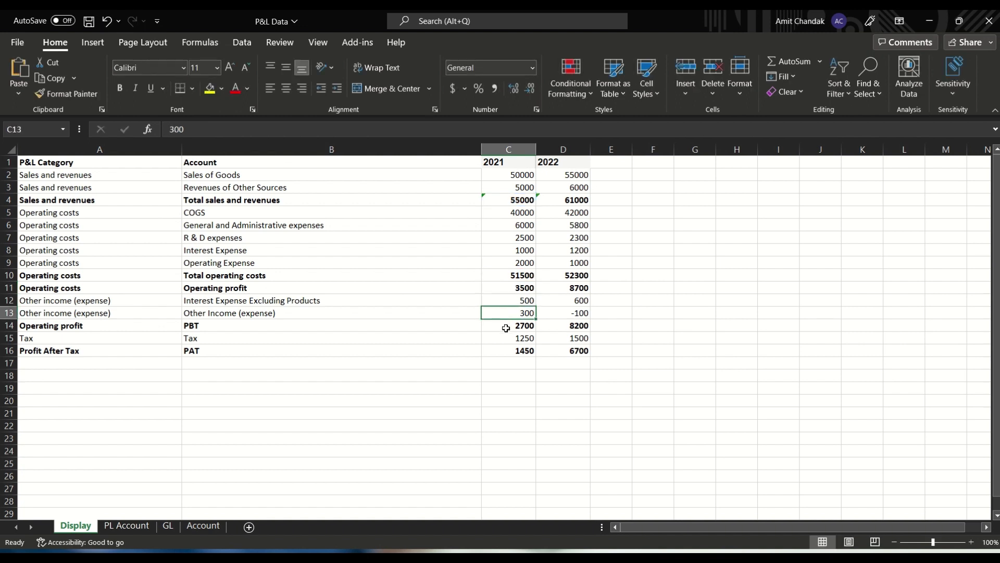
pyautogui.doubleClick(506, 327)
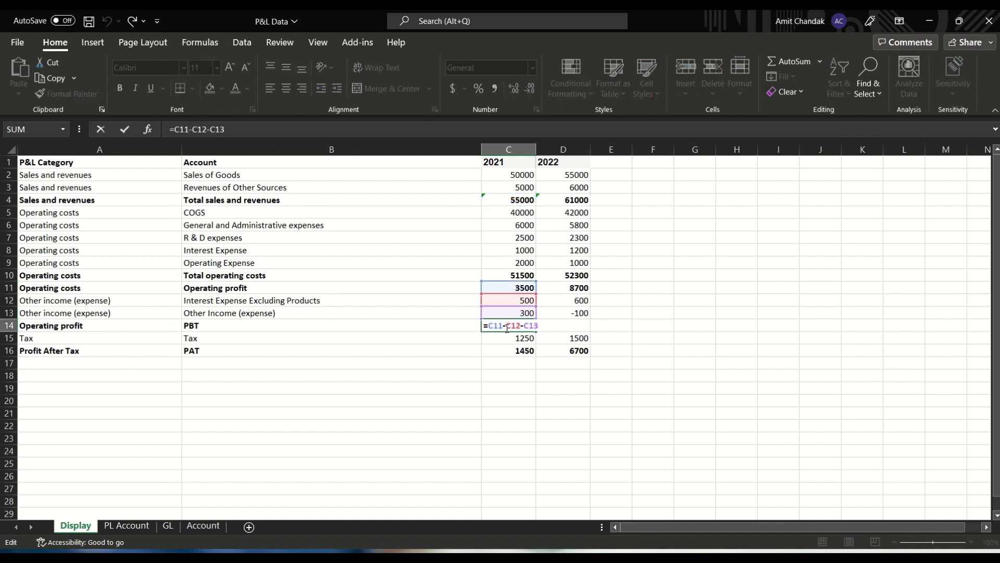
pyautogui.click(425, 338)
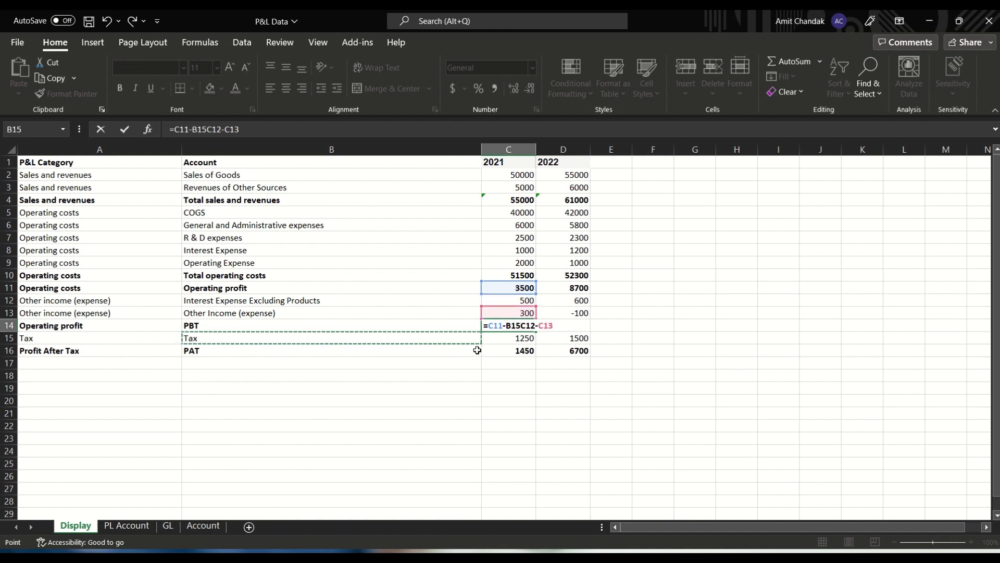
pyautogui.press('Escape')
pyautogui.doubleClick(520, 351)
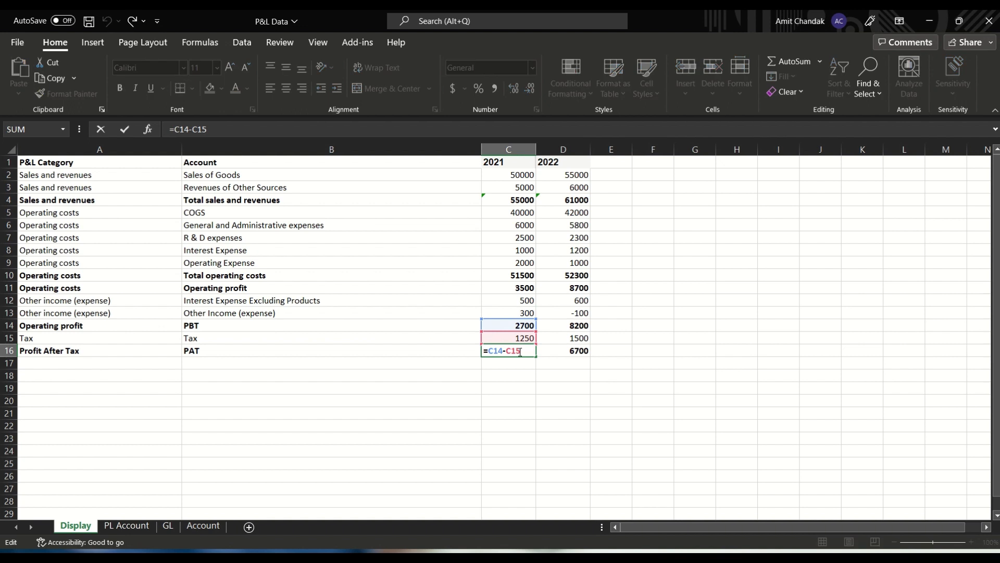
pyautogui.click(504, 364)
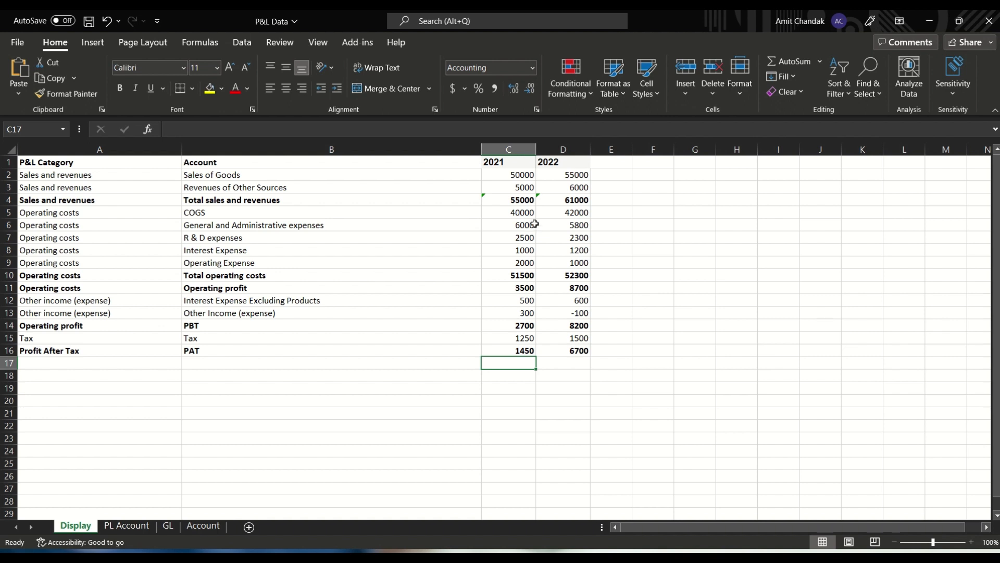
# Review the 2021 subtotal cells from total sales down to PAT, plus the 2022 total sales cell.
pyautogui.click(507, 199)
pyautogui.click(516, 275)
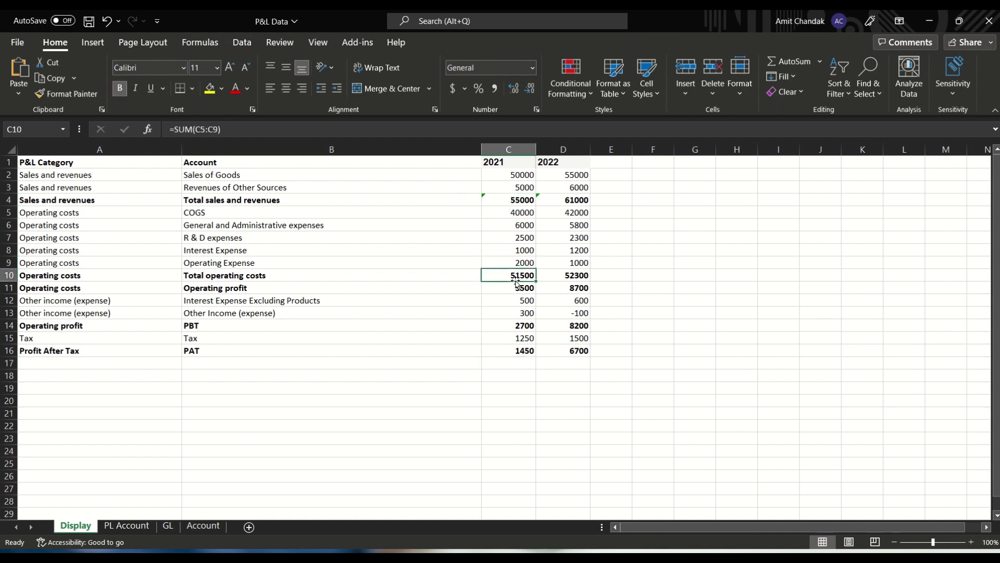
pyautogui.click(515, 289)
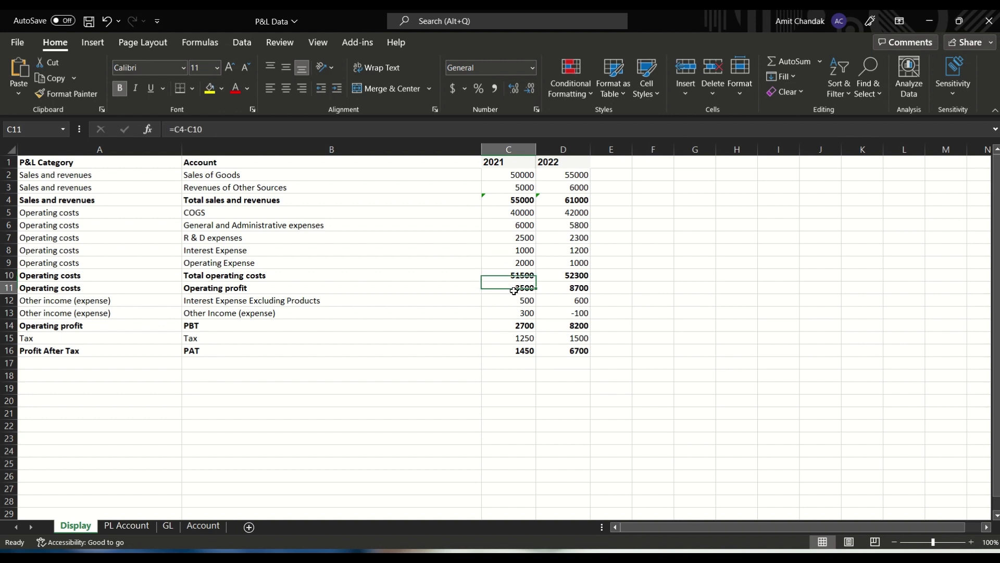
pyautogui.click(518, 325)
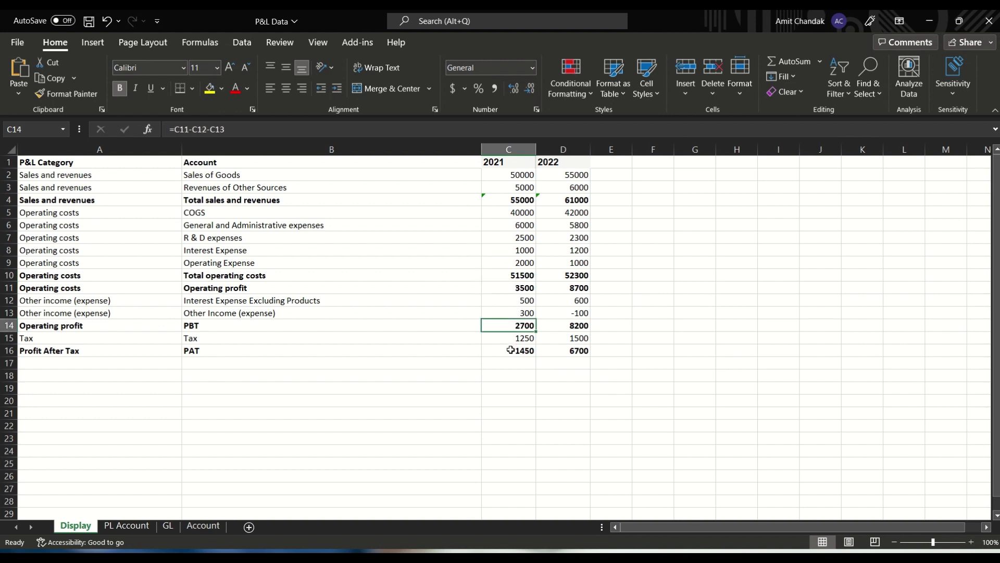
pyautogui.click(510, 350)
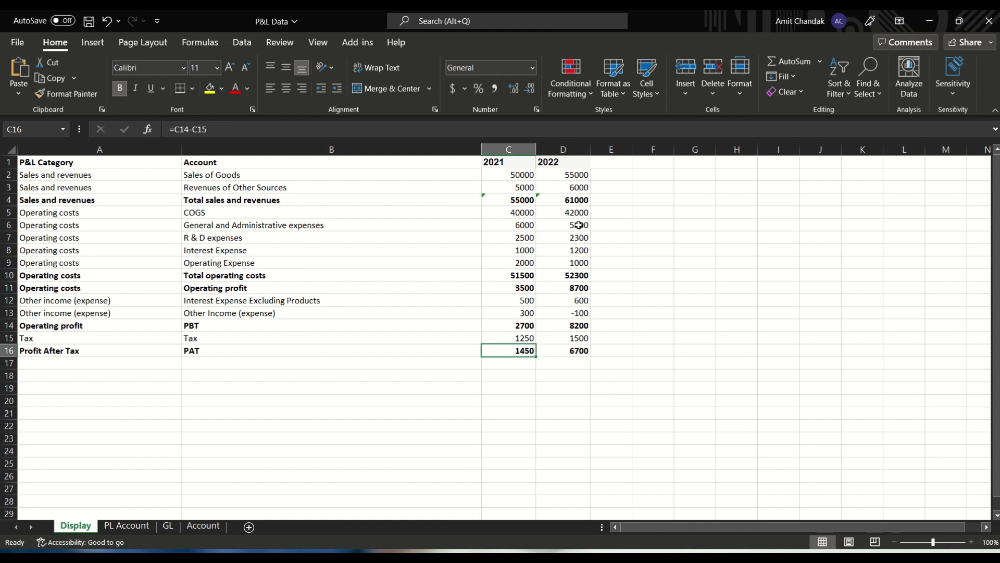
pyautogui.click(579, 203)
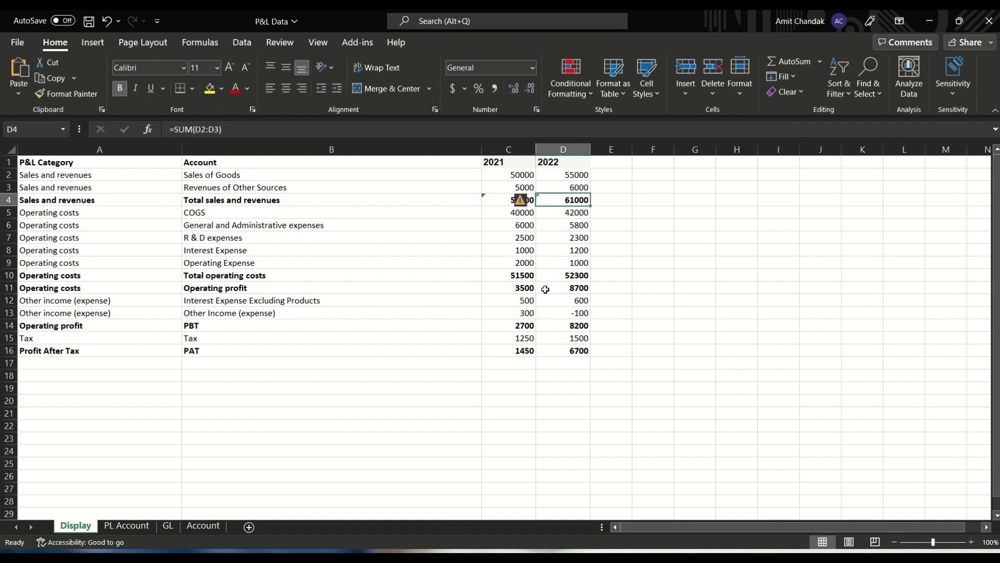
# View the PL Account sheet and check the Order_id values of the first two sales accounts.
pyautogui.click(134, 531)
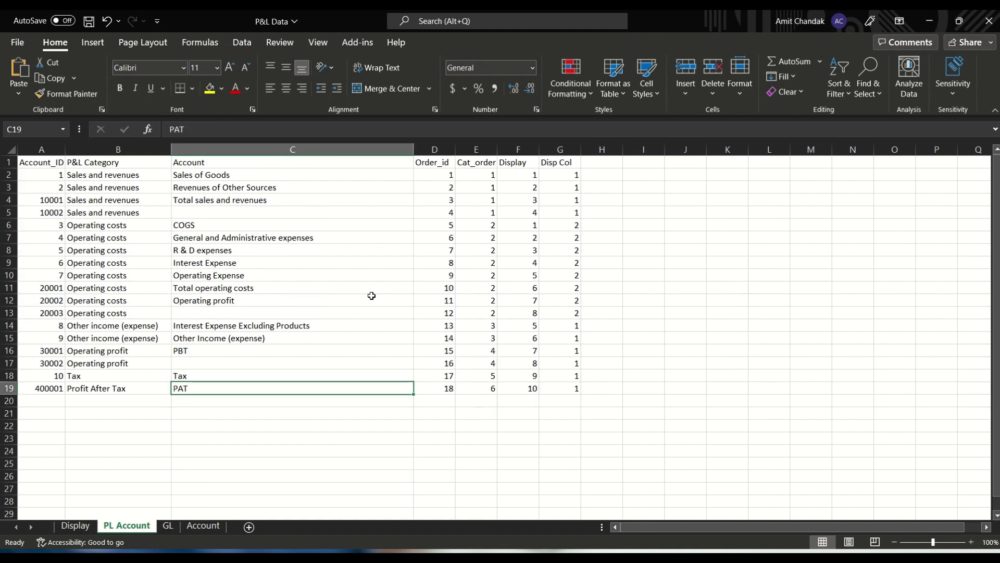
pyautogui.click(428, 173)
pyautogui.moveTo(428, 173); pyautogui.dragTo(428, 187)
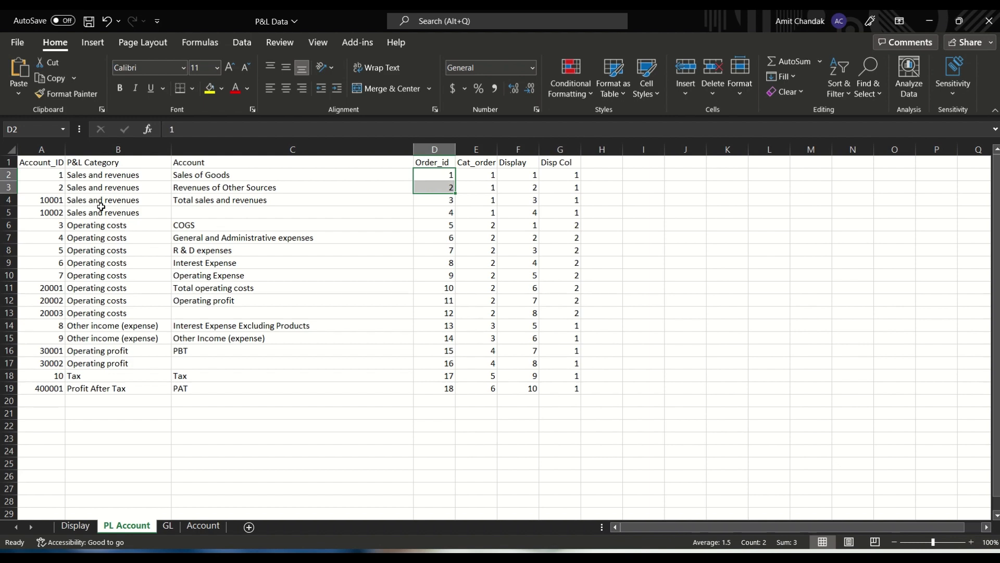
# Switch to Power BI Desktop and delete the relationship between PL Account and GL in the data model.
pyautogui.hotkey('alt', 'Tab')
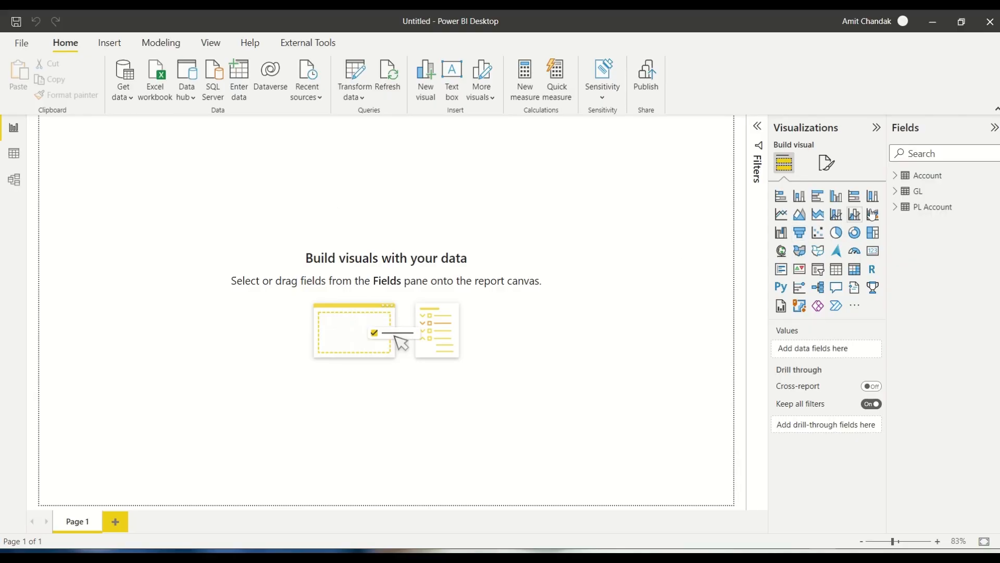
pyautogui.click(14, 182)
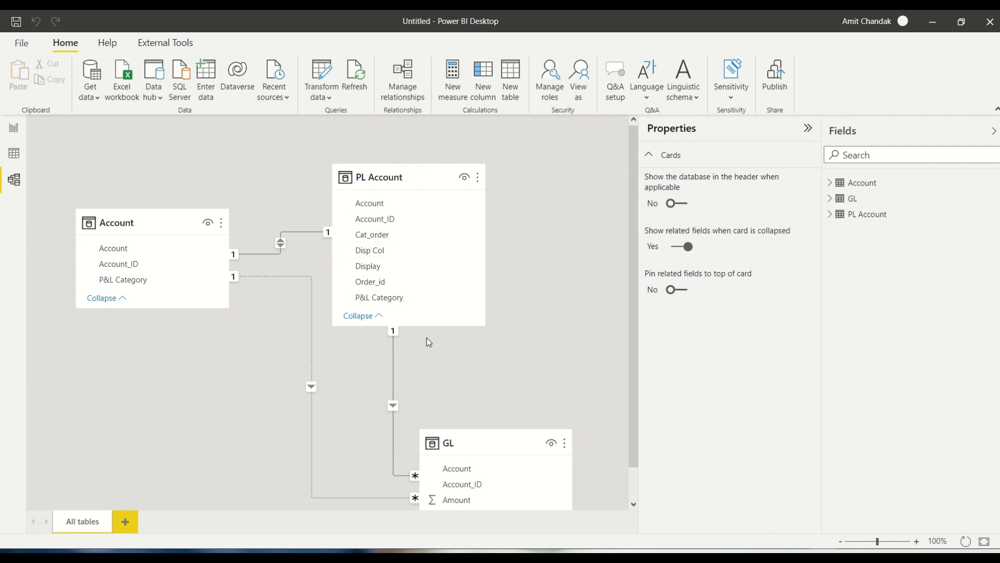
pyautogui.scroll(-1, 536, 268)
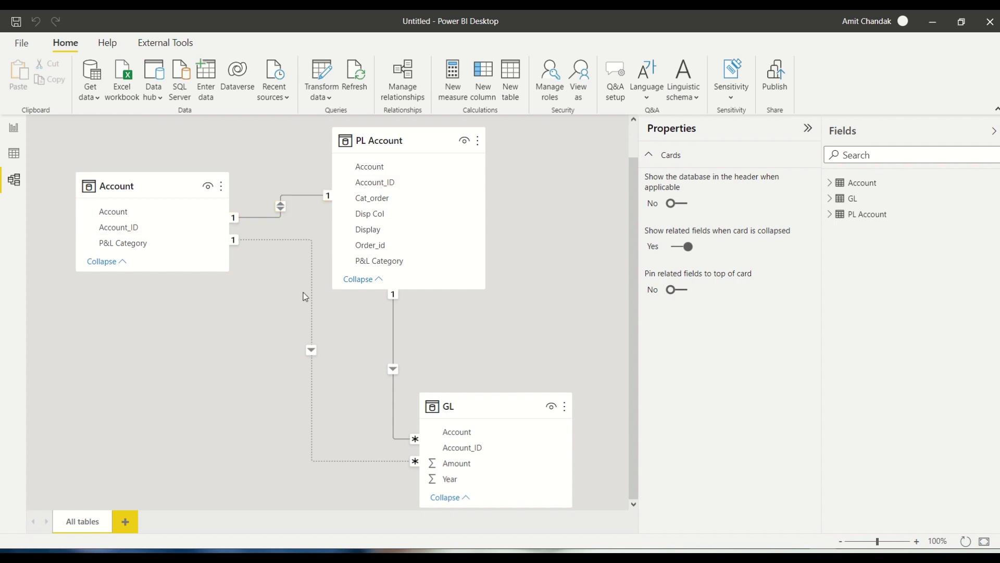
pyautogui.rightClick(394, 324)
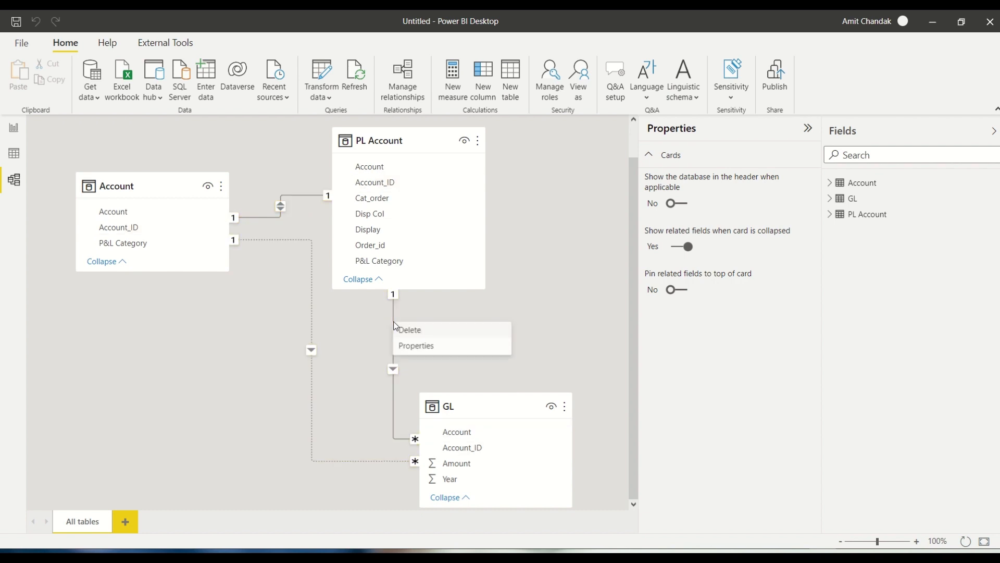
pyautogui.click(405, 330)
pyautogui.click(557, 317)
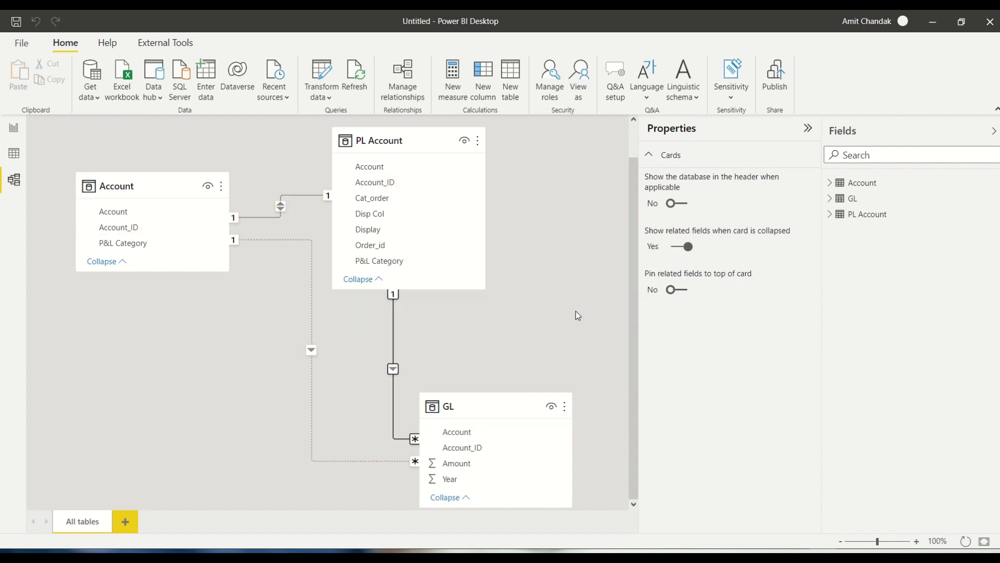
# Make the inactive many-to-one relationship between GL and Account on the Account column active.
pyautogui.click(313, 309)
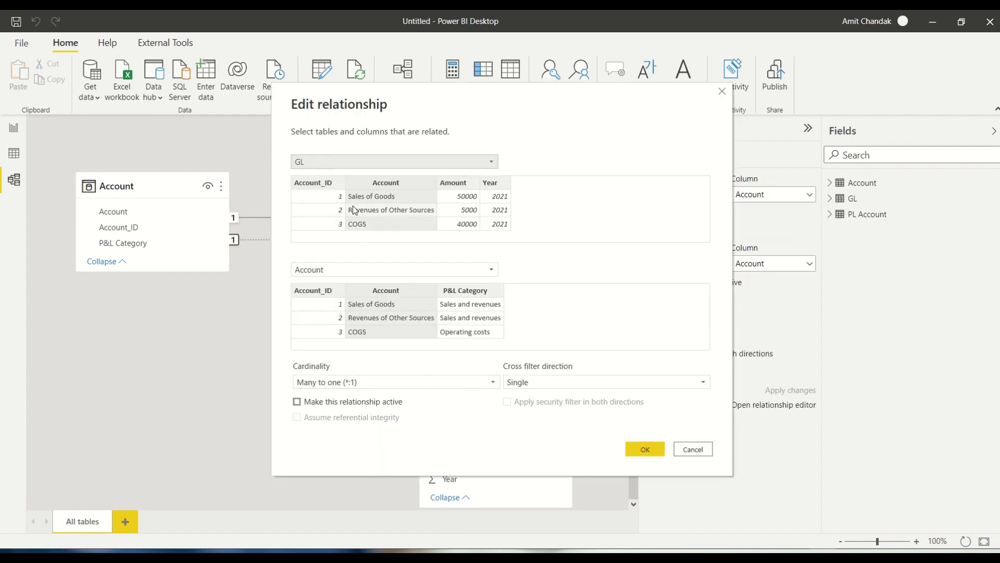
pyautogui.click(297, 401)
pyautogui.click(639, 453)
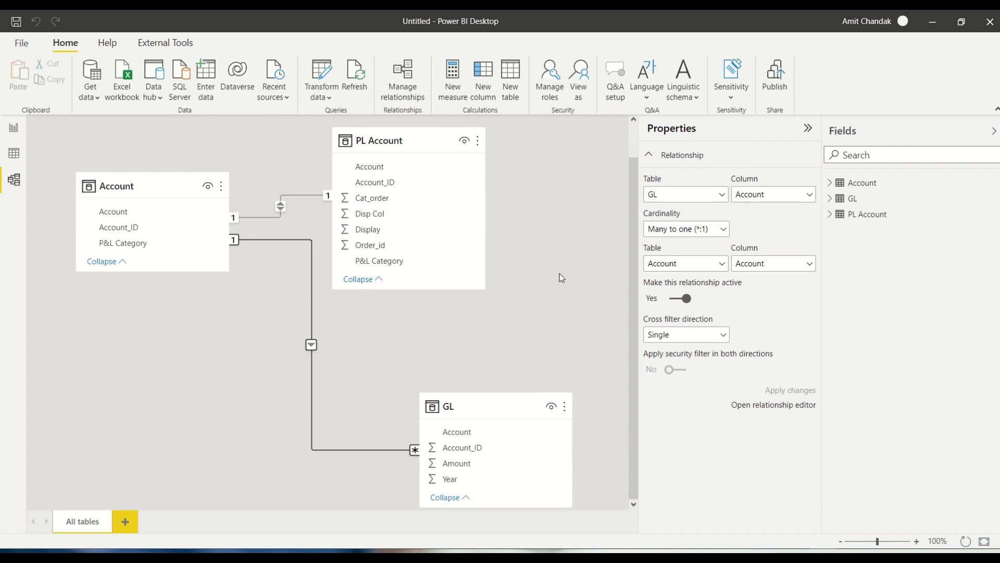
# Set the Account–PL Account relationship to Many to many (*:*) with cross filter direction Single (PL Account filters Account).
pyautogui.click(282, 217)
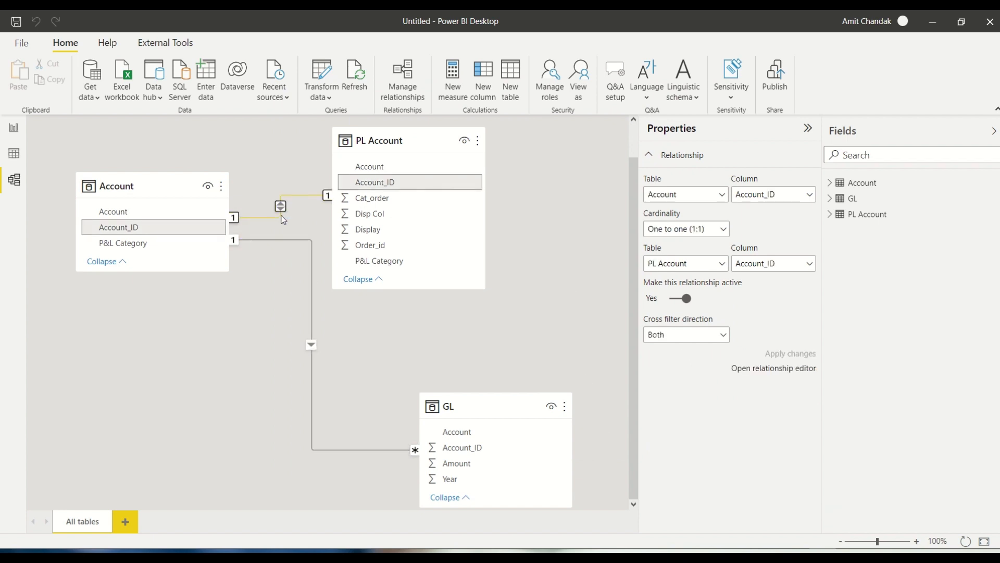
pyautogui.doubleClick(283, 218)
pyautogui.click(365, 383)
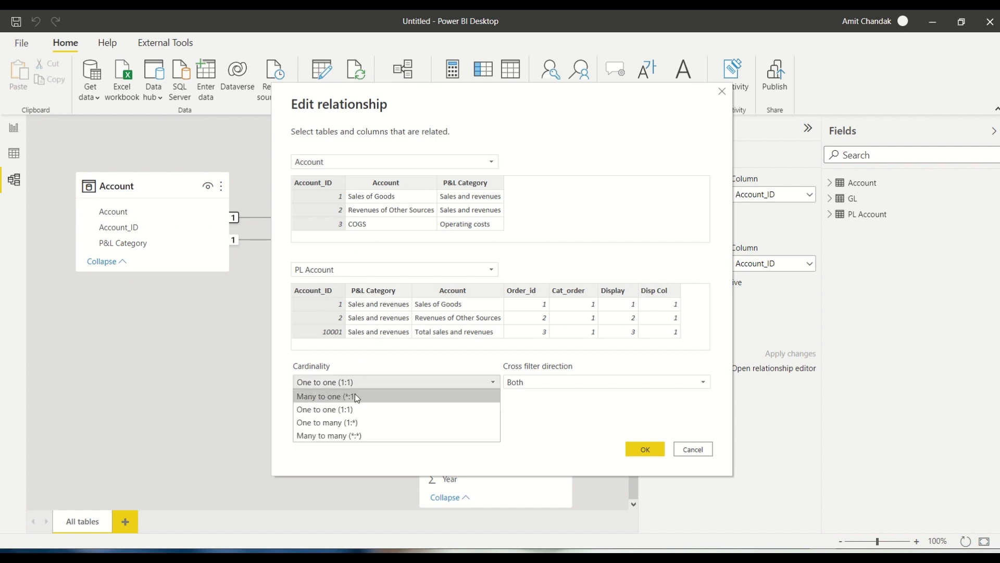
pyautogui.click(332, 435)
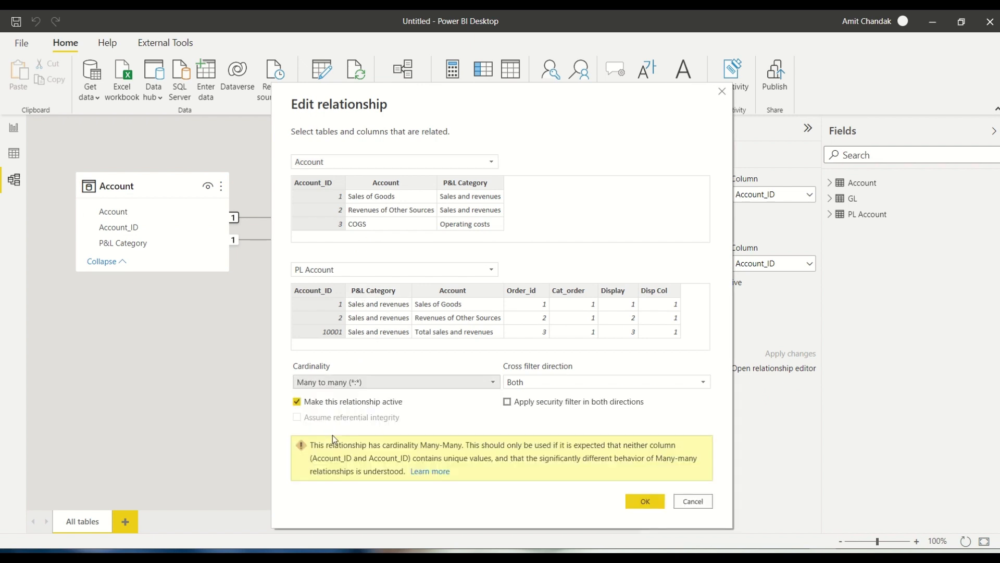
pyautogui.click(537, 389)
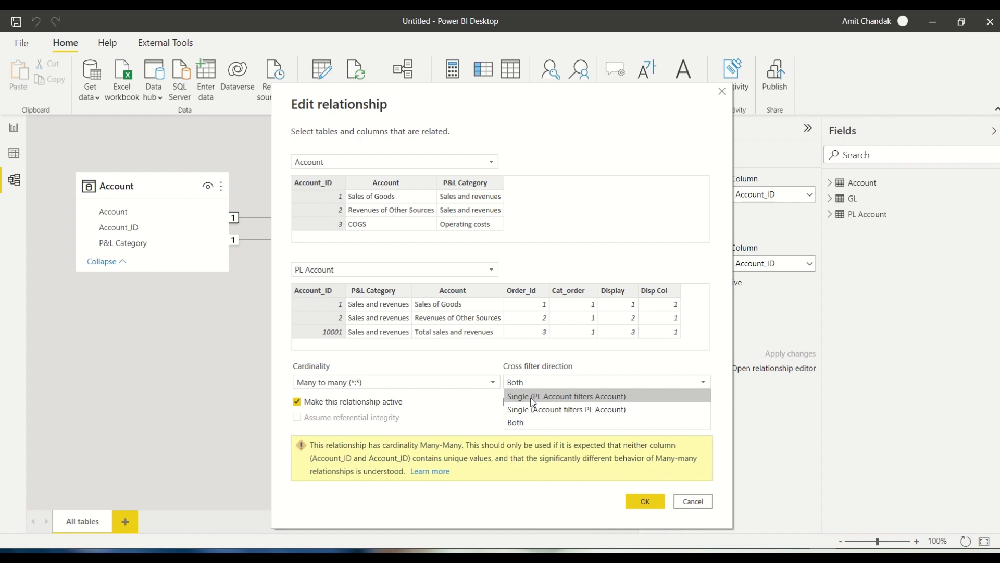
pyautogui.click(532, 398)
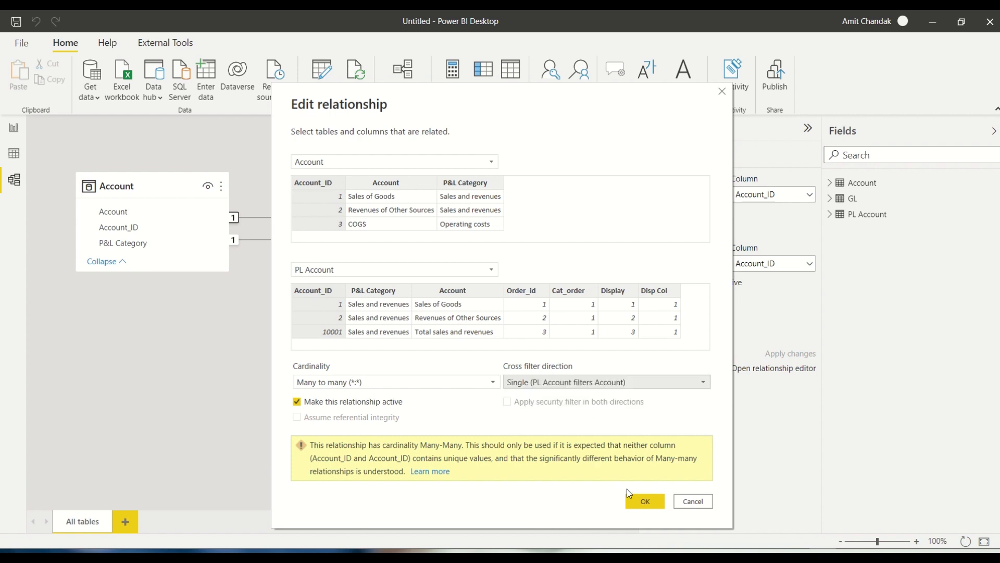
pyautogui.click(644, 500)
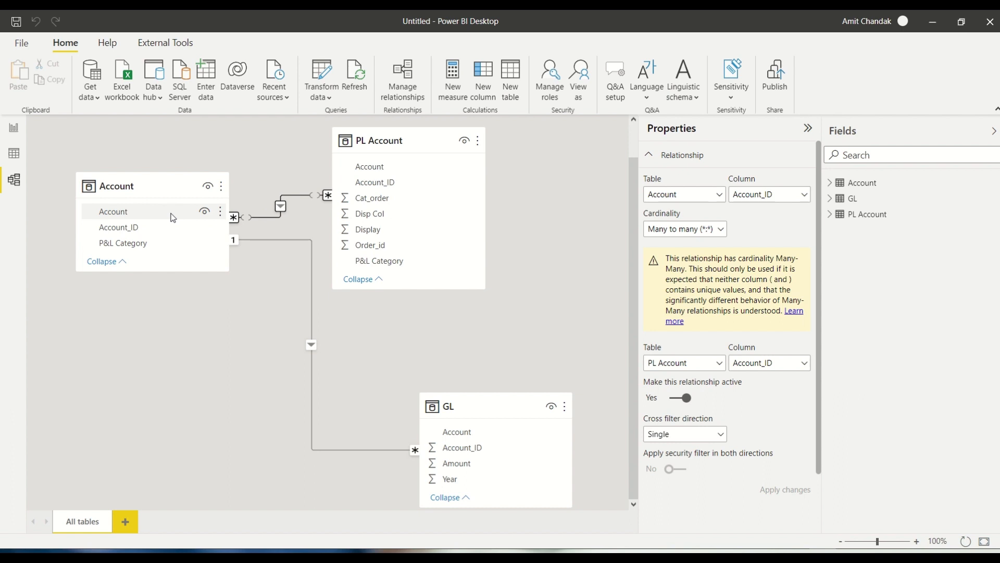
# Switch to the report view, expand the Account, GL and PL Account tables, and check the ordering, display and category columns of PL Account.
pyautogui.click(14, 130)
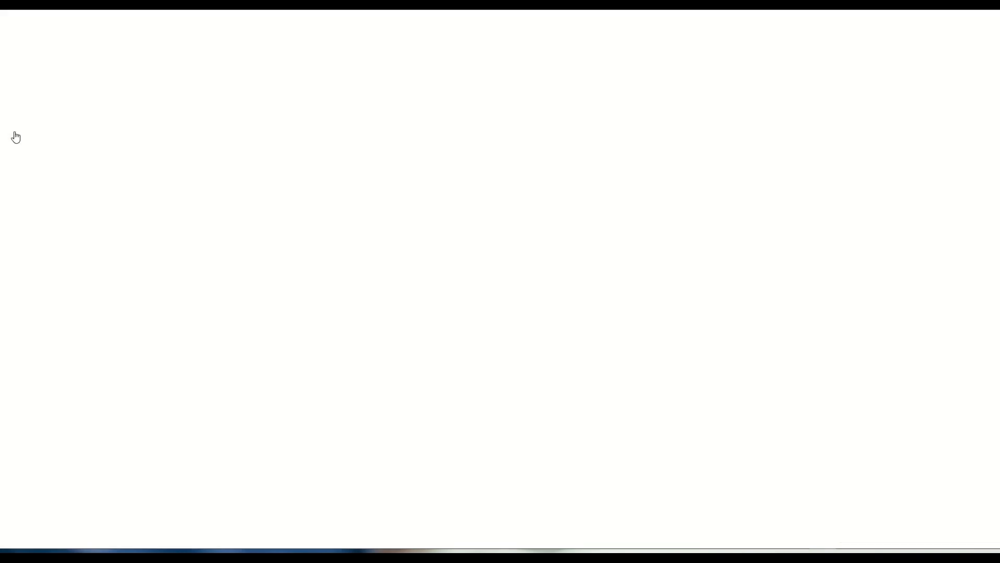
pyautogui.click(895, 208)
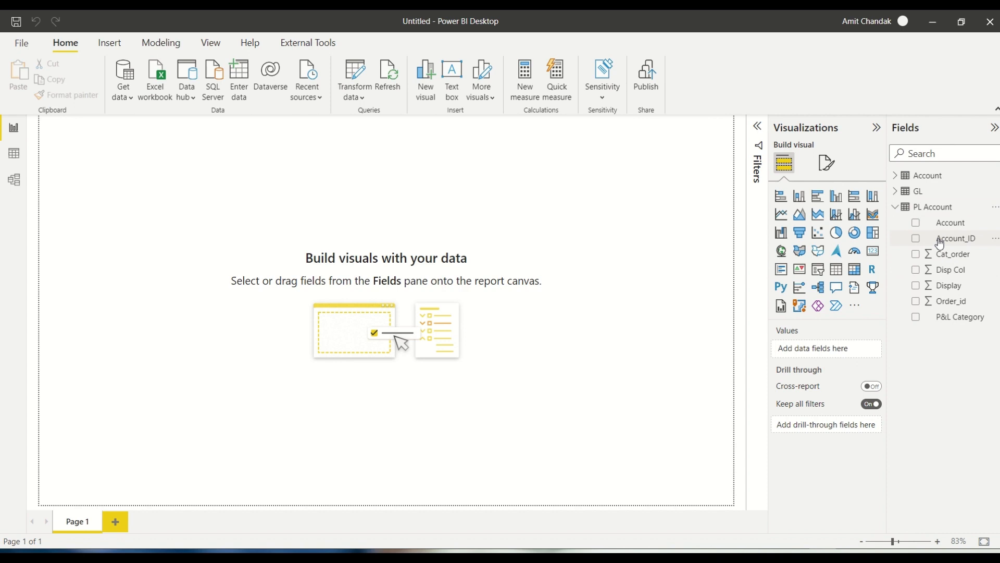
pyautogui.click(896, 194)
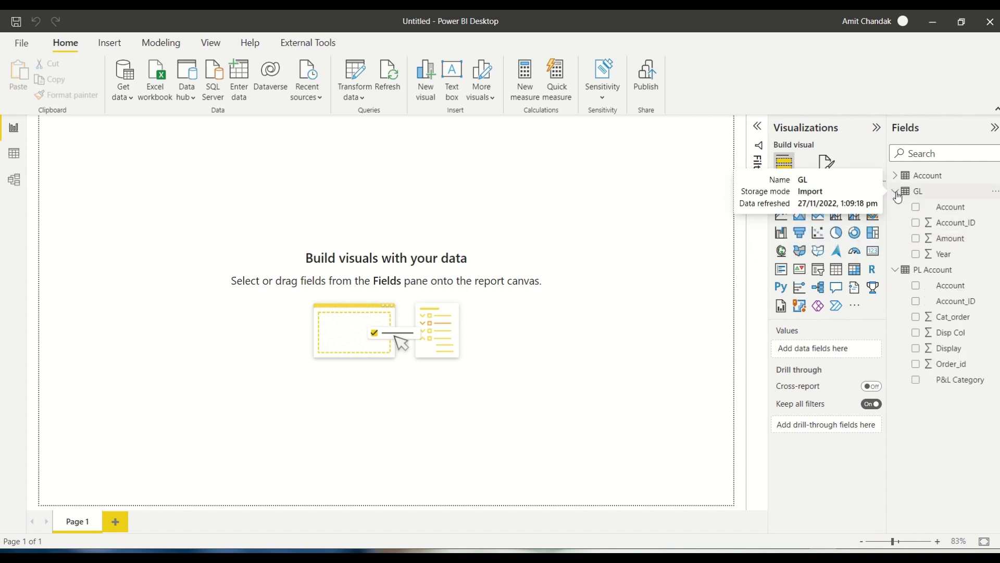
pyautogui.click(895, 175)
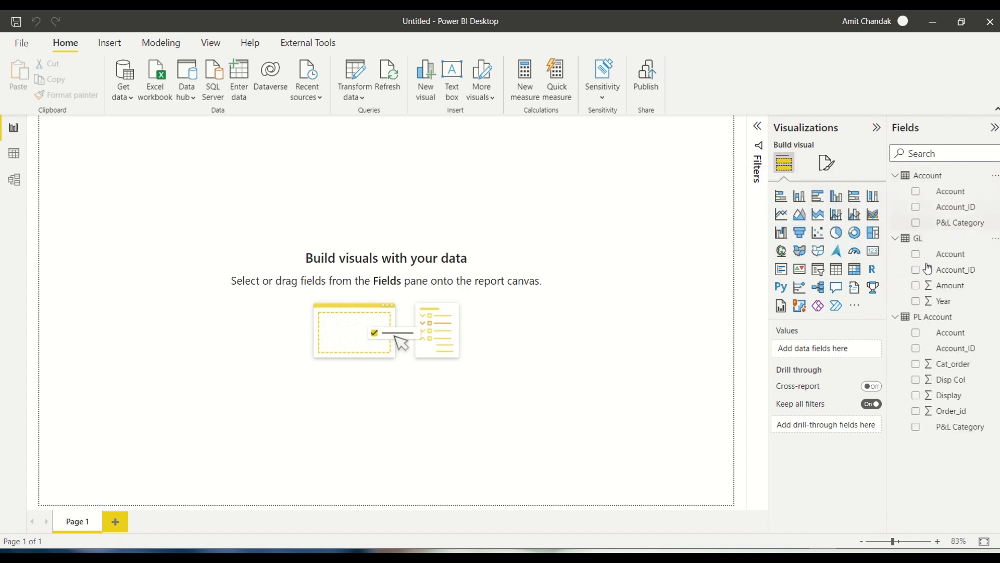
pyautogui.click(936, 365)
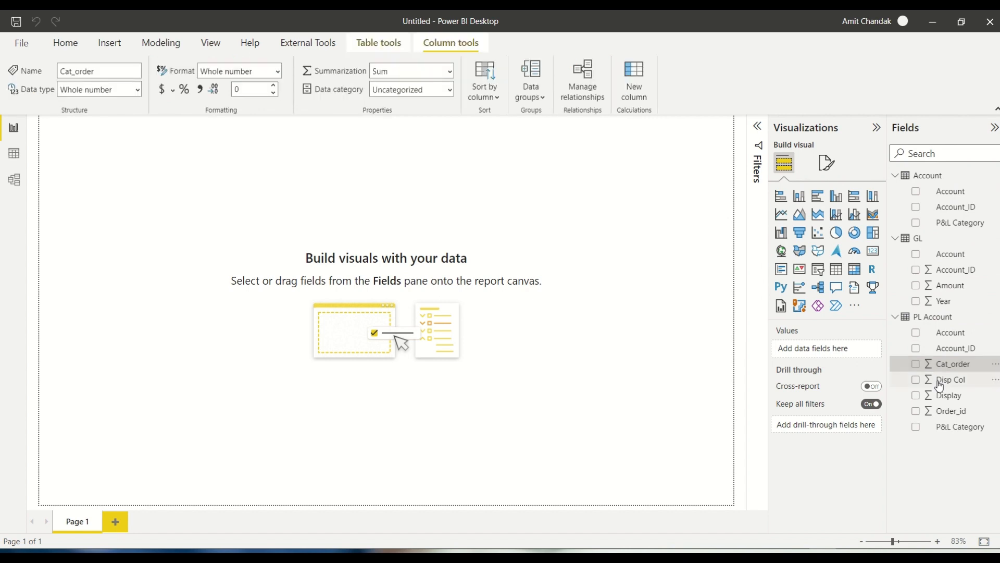
pyautogui.click(940, 383)
pyautogui.click(942, 397)
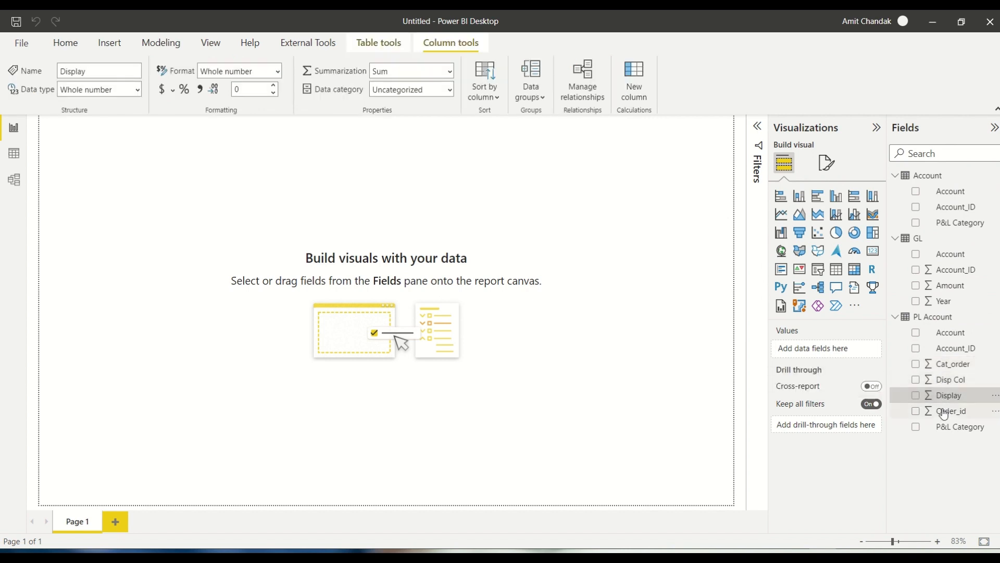
pyautogui.click(945, 412)
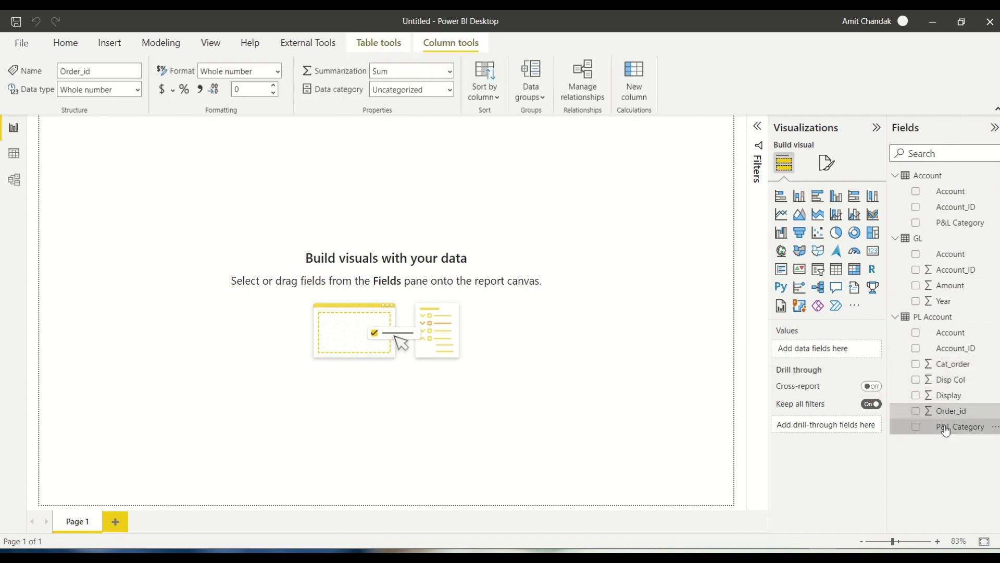
pyautogui.click(947, 429)
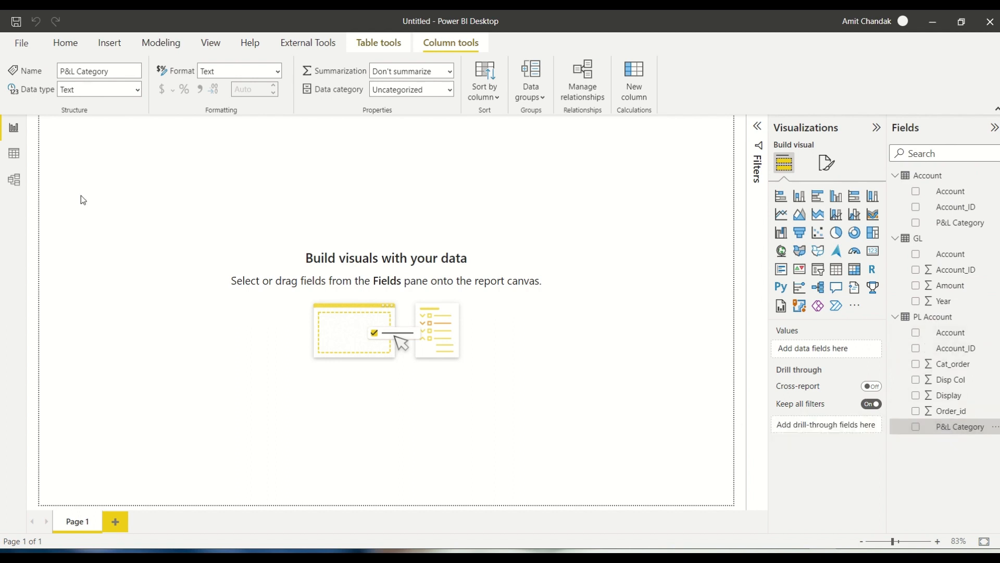
# Look over the rows of the PL Account table in the data view, and return to the report view.
pyautogui.click(14, 153)
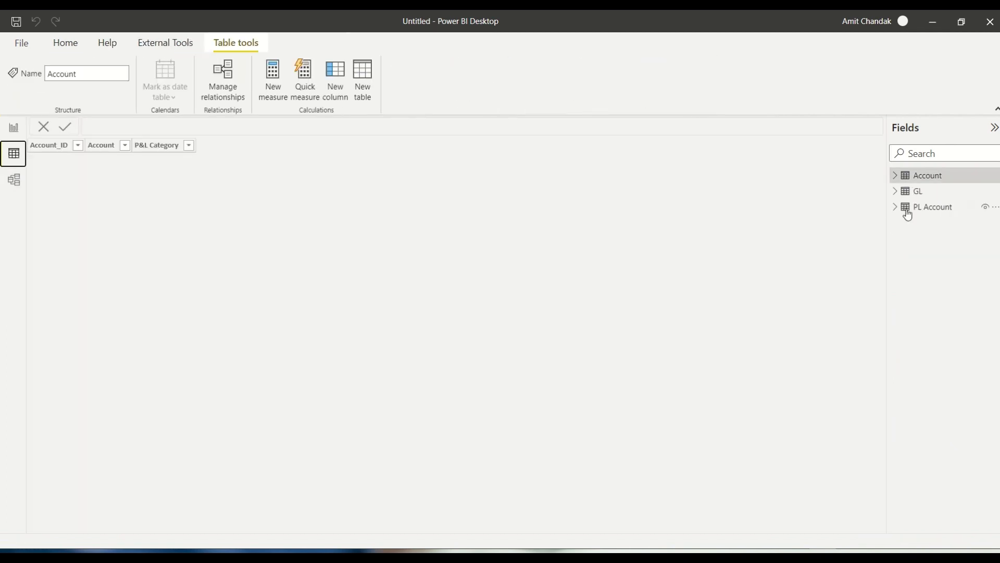
pyautogui.click(918, 211)
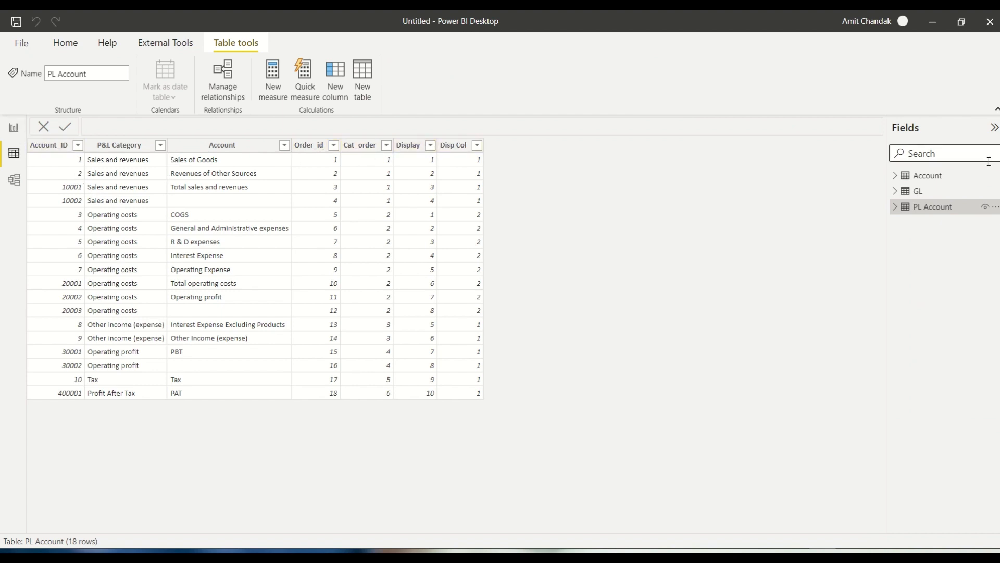
pyautogui.click(14, 128)
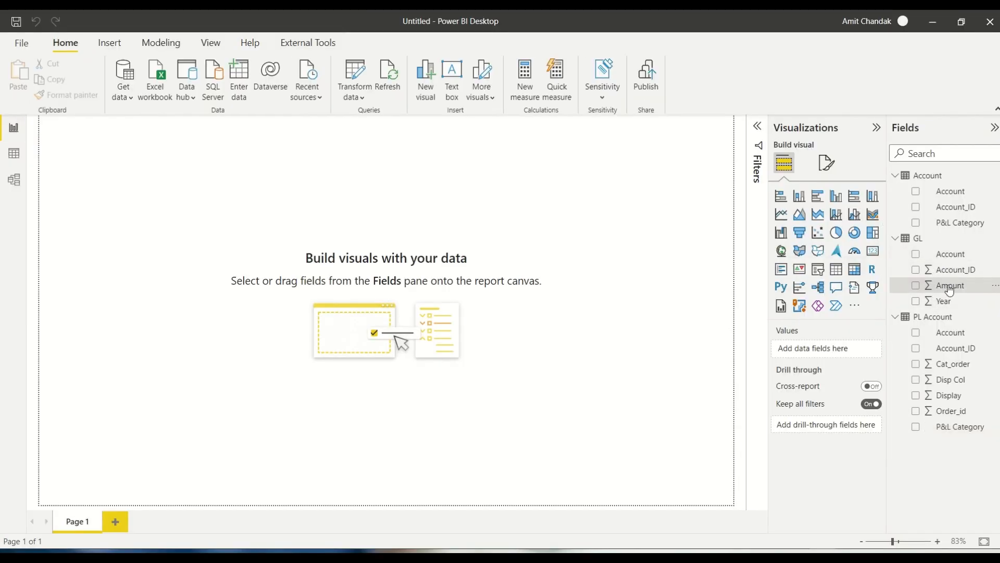
# Create a measure in the GL table defined as PL Amount = Sum(GL[Amount]) +0.
pyautogui.click(949, 288)
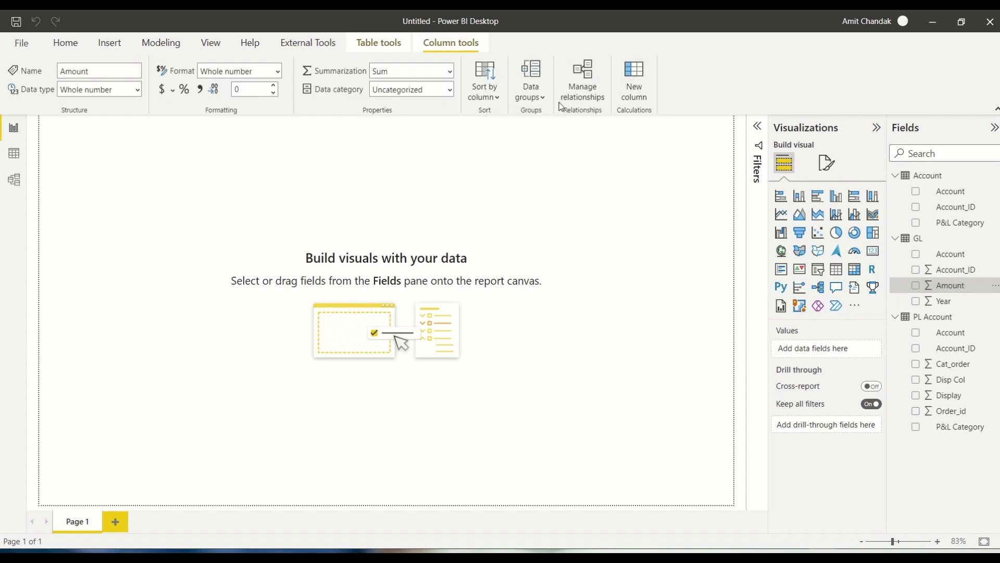
pyautogui.click(916, 239)
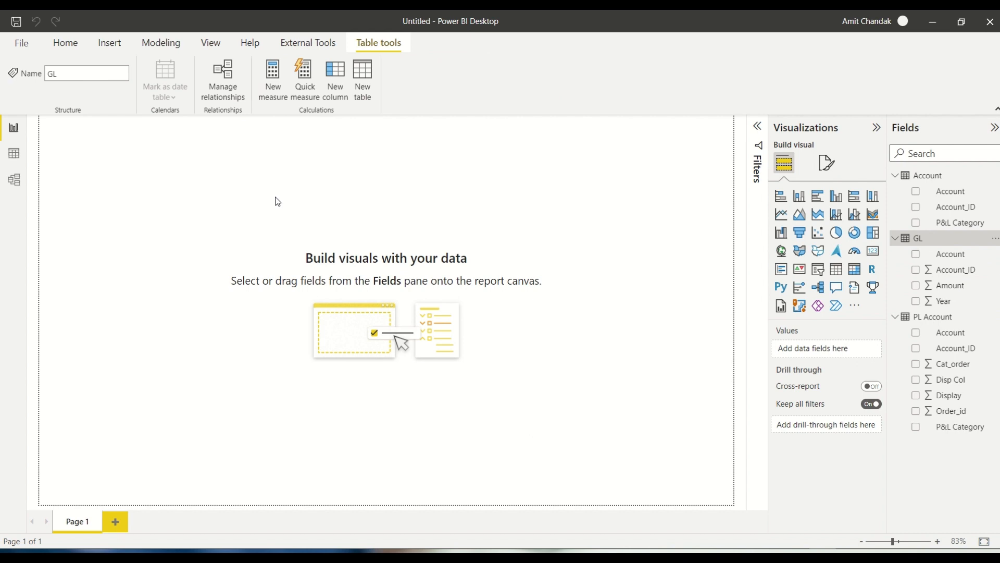
pyautogui.doubleClick(113, 130)
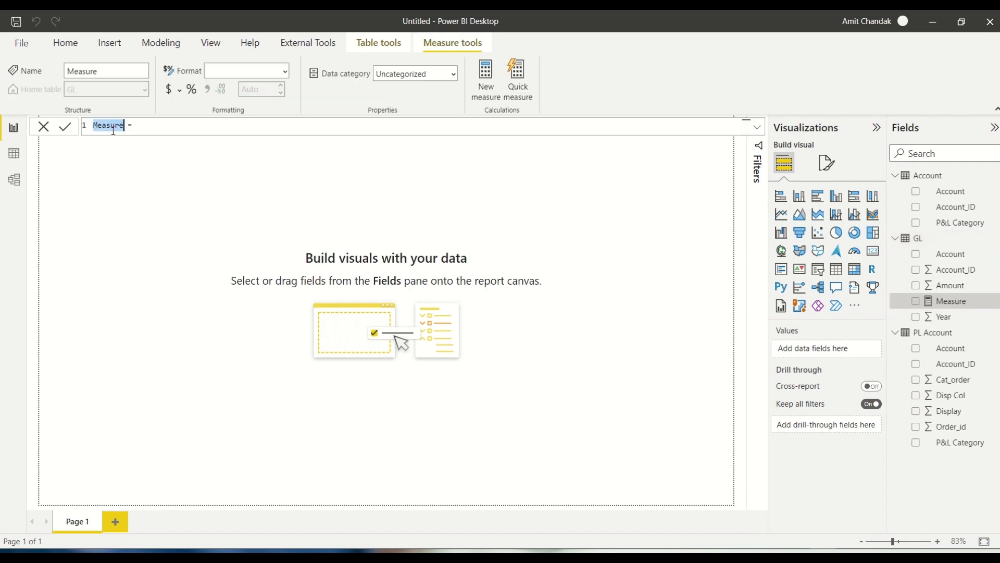
pyautogui.write('PL Amount = Sum(PL')
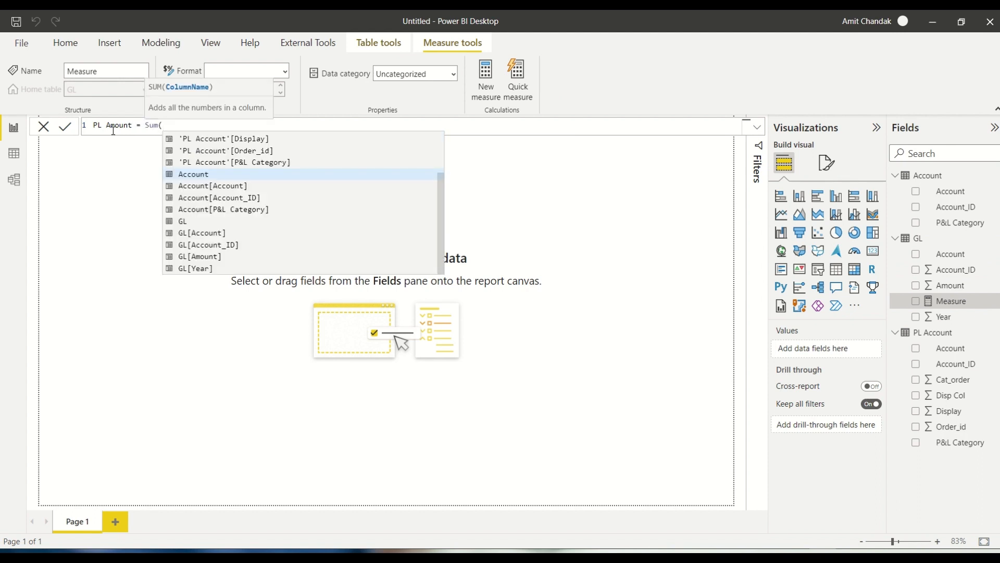
pyautogui.press('Down')
pyautogui.press('Down')
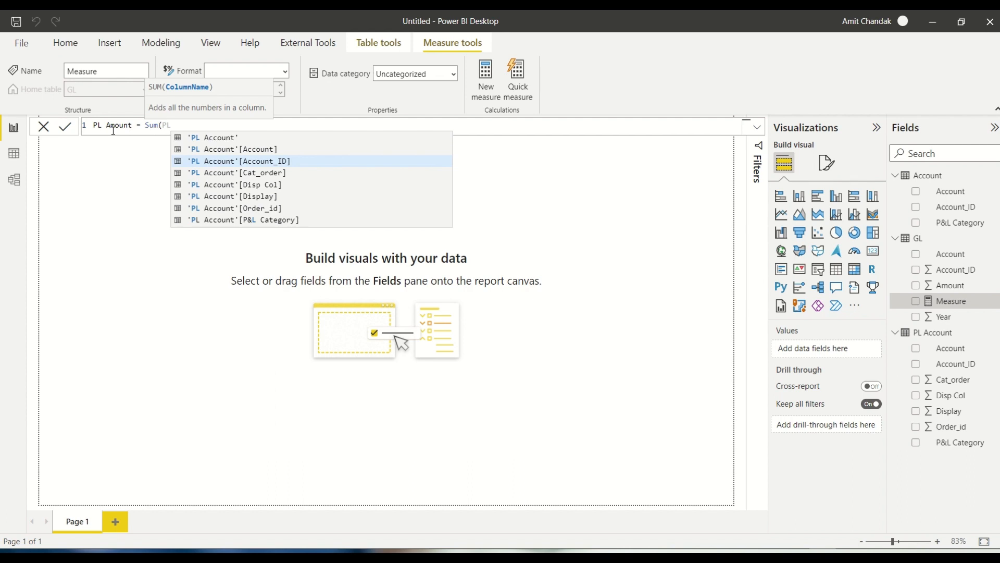
pyautogui.press('BackSpace')
pyautogui.press('BackSpace')
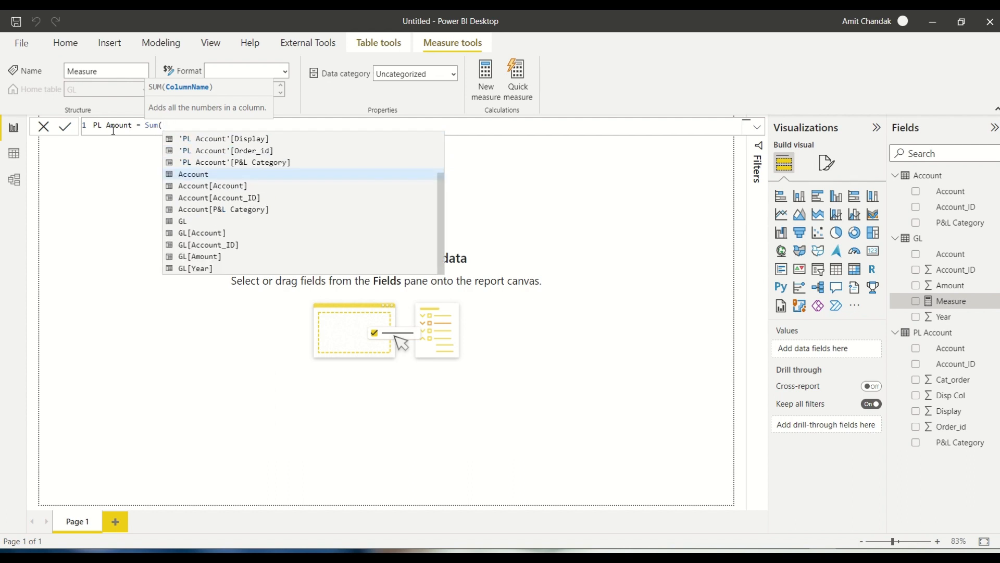
pyautogui.write('GL')
pyautogui.press('Down')
pyautogui.press('Down')
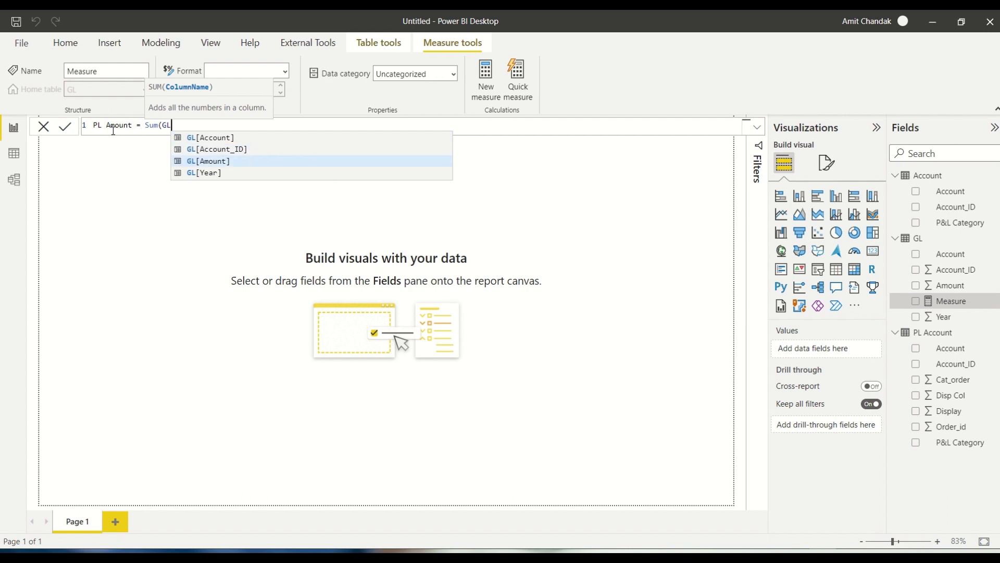
pyautogui.press('Tab')
pyautogui.write(')')
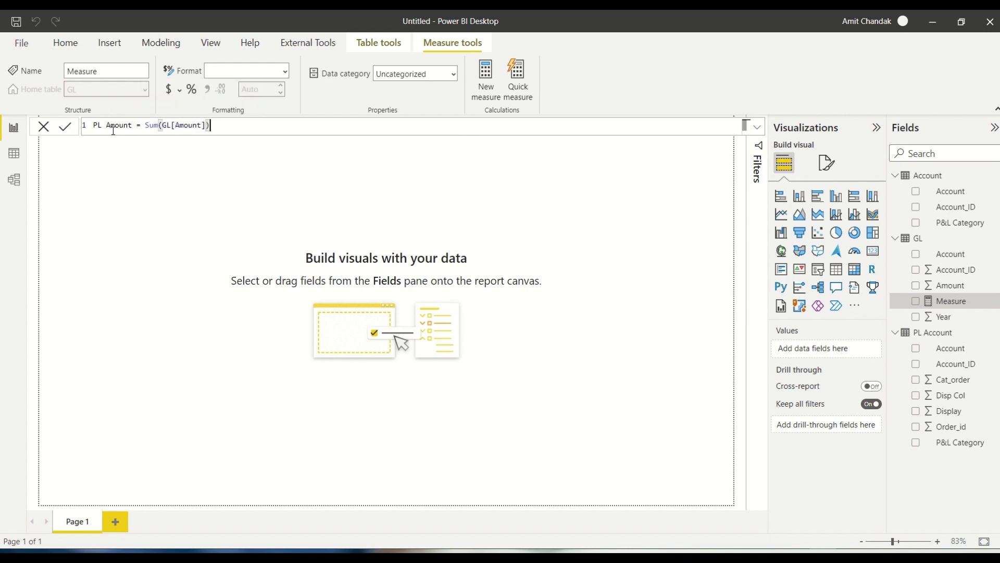
pyautogui.press('Return')
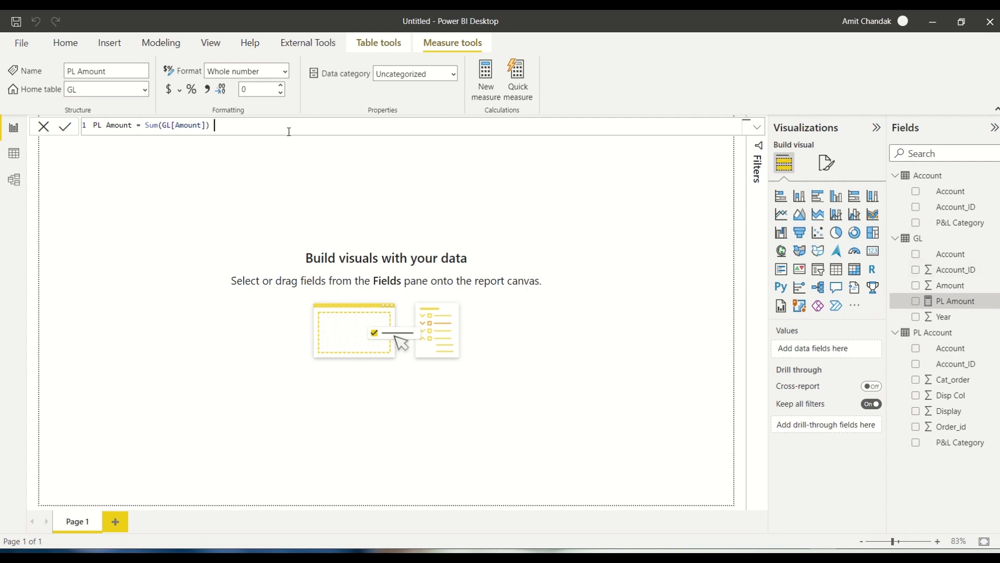
pyautogui.write('+0')
# Add an enlarged matrix visual with PL Account's P&L Category and Account as rows and PL Amount as values.
pyautogui.click(854, 269)
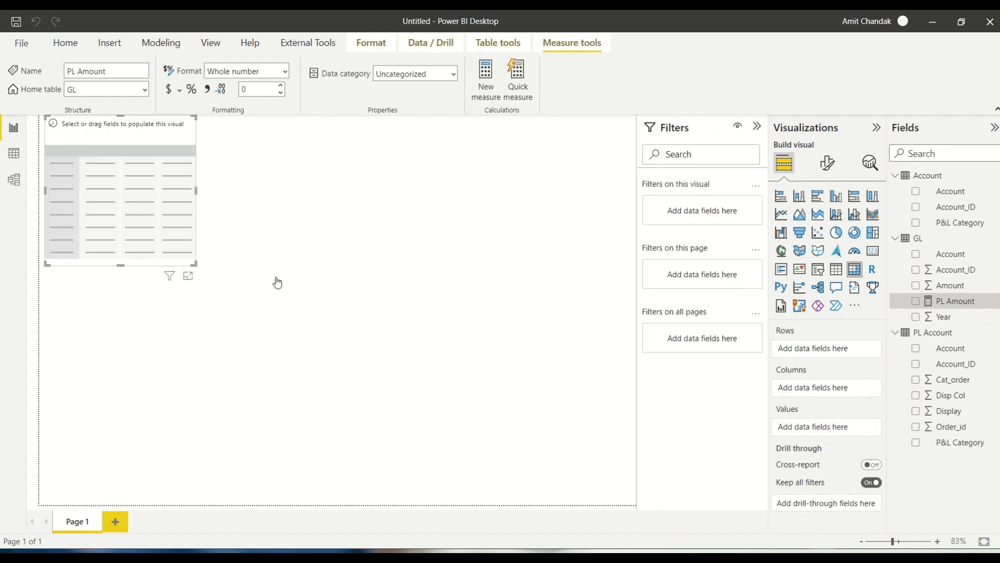
pyautogui.moveTo(152, 245); pyautogui.dragTo(313, 459)
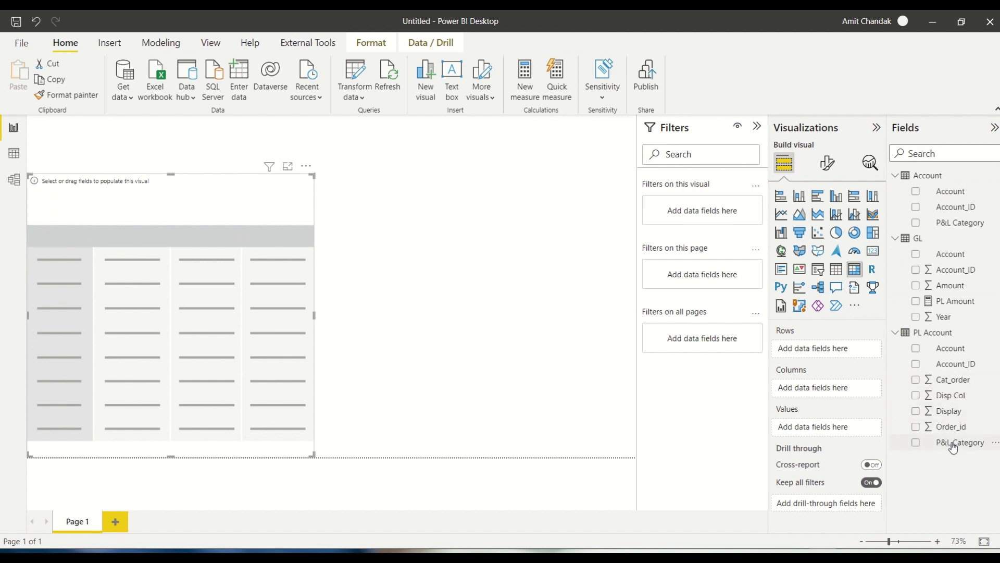
pyautogui.moveTo(954, 447); pyautogui.dragTo(835, 349)
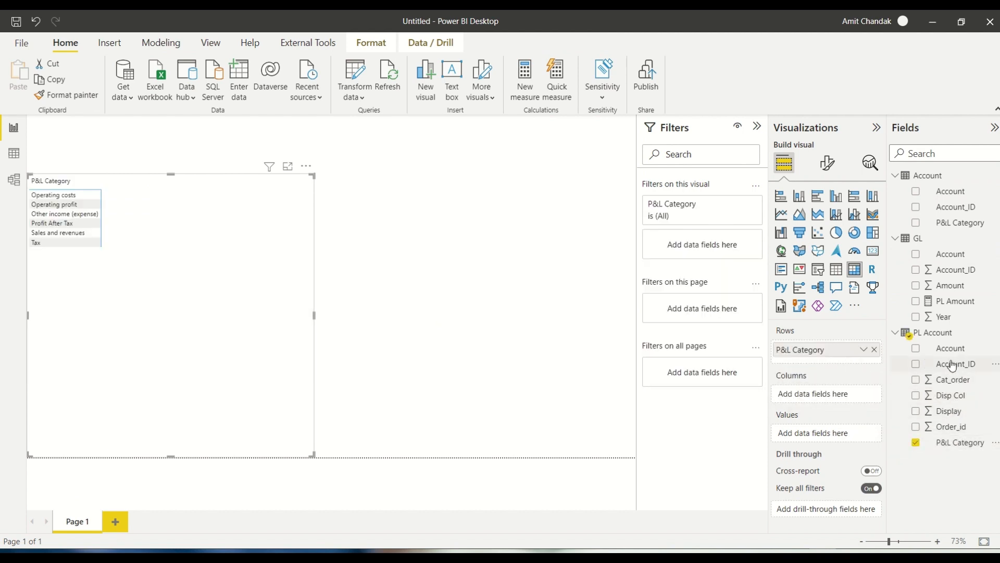
pyautogui.moveTo(951, 353); pyautogui.dragTo(833, 366)
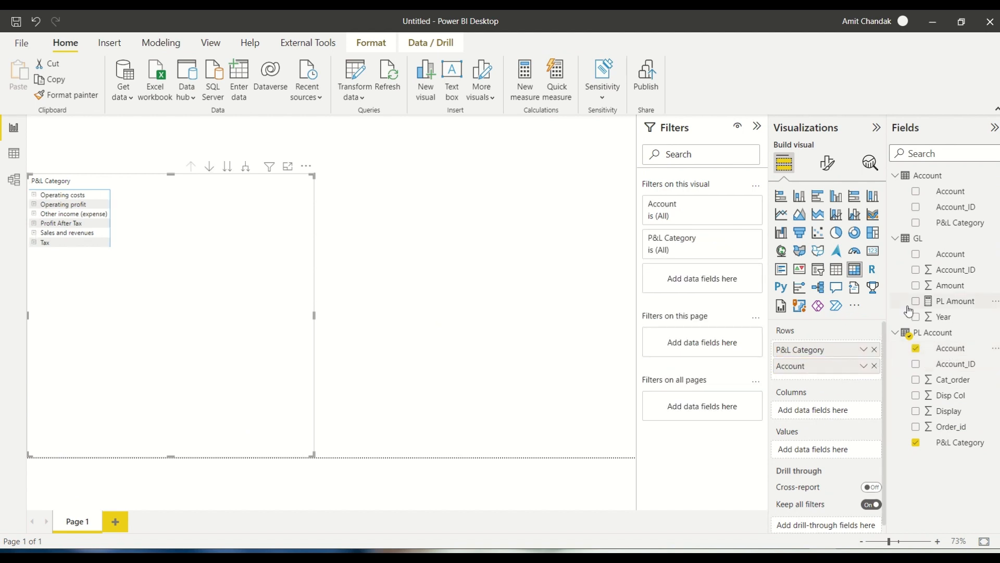
pyautogui.moveTo(946, 305); pyautogui.dragTo(828, 458)
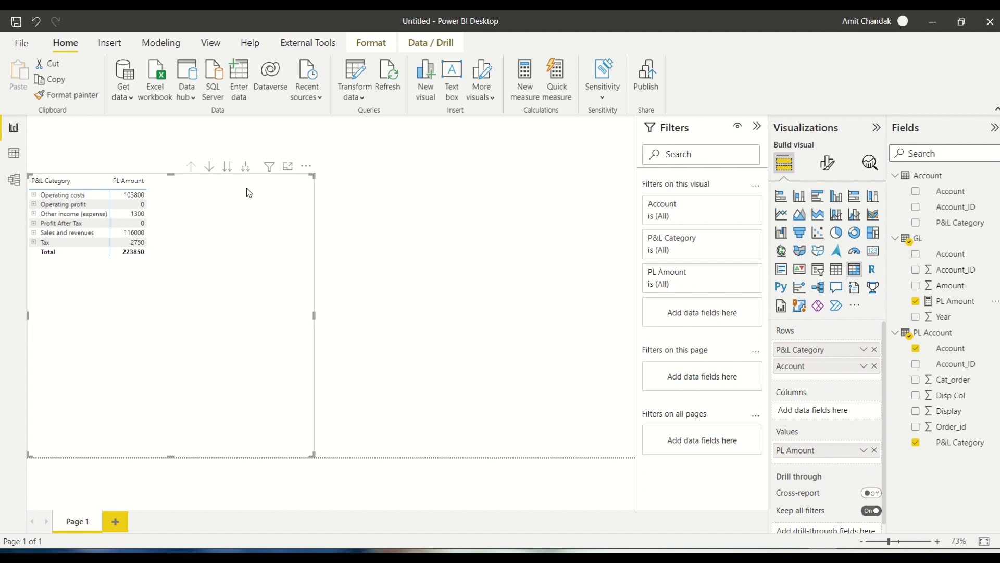
# Expand the matrix rows down to the Account level and sort the matrix by P&L Category in descending order.
pyautogui.click(246, 168)
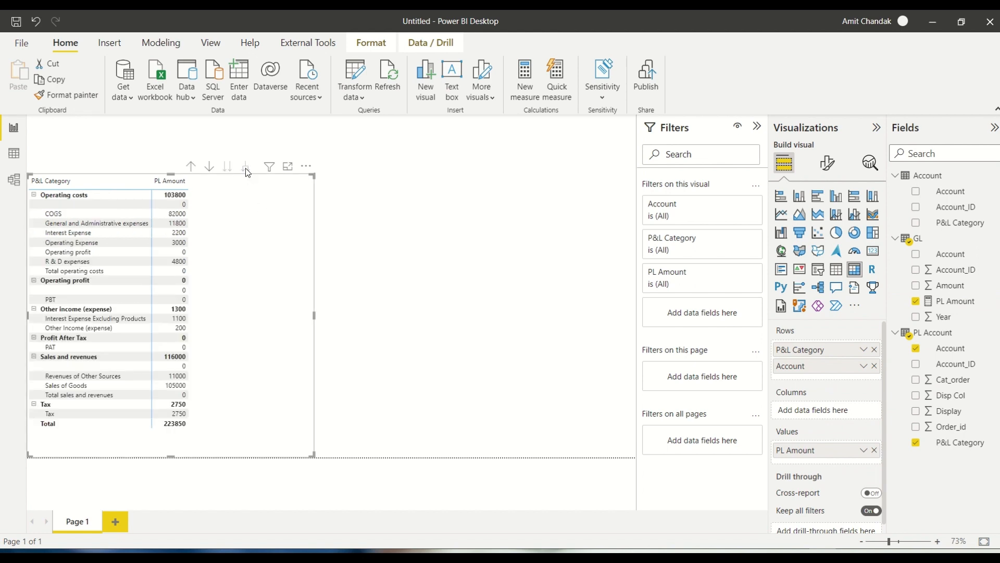
pyautogui.click(87, 188)
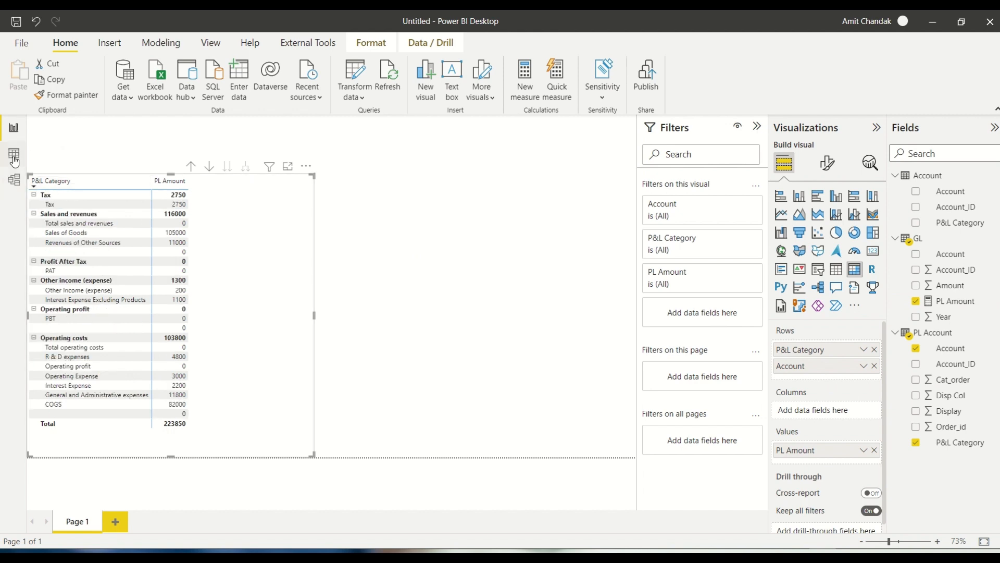
# Try to sort the Account column of the PL Account table by Order_id in the data view.
pyautogui.click(14, 159)
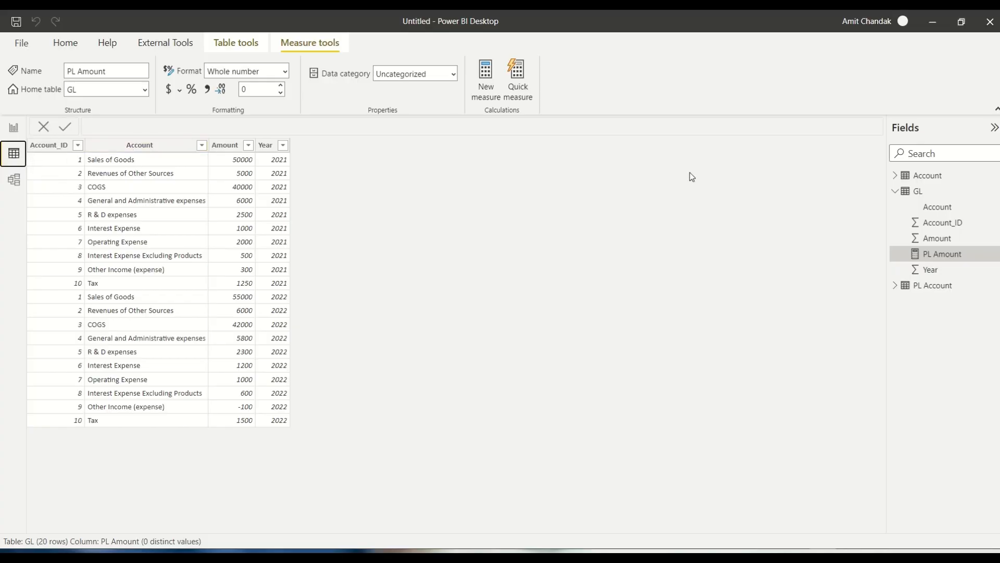
pyautogui.click(919, 286)
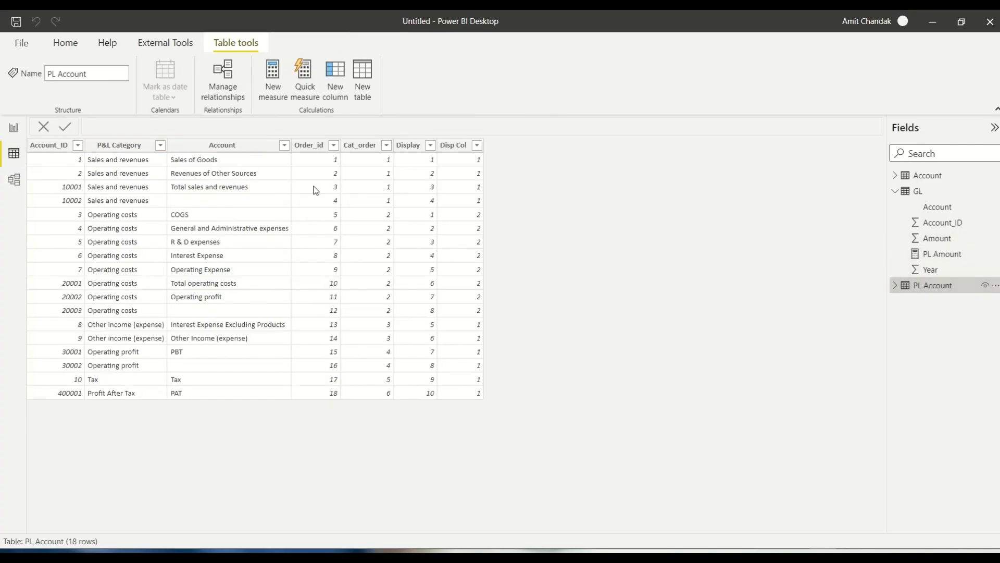
pyautogui.click(221, 146)
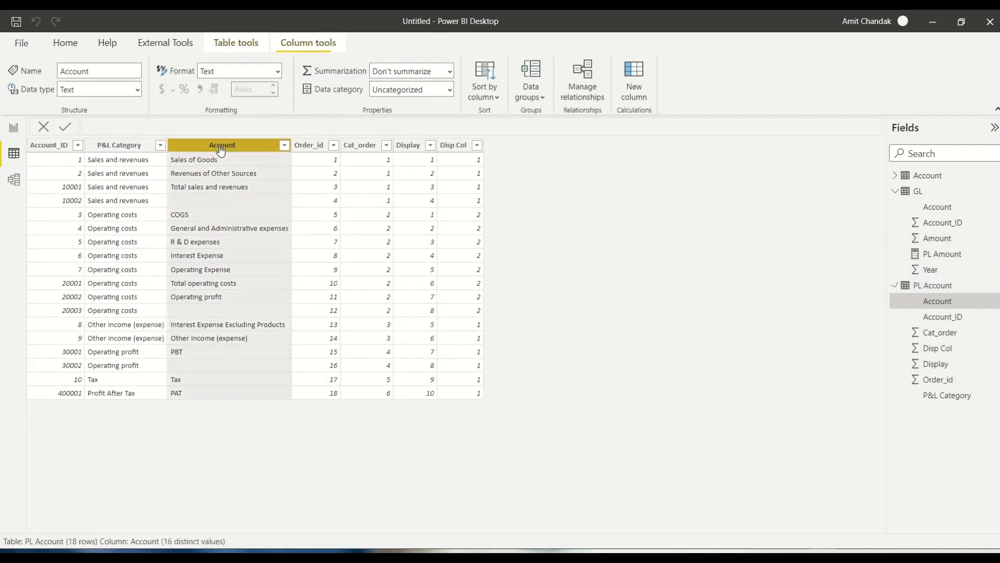
pyautogui.click(486, 96)
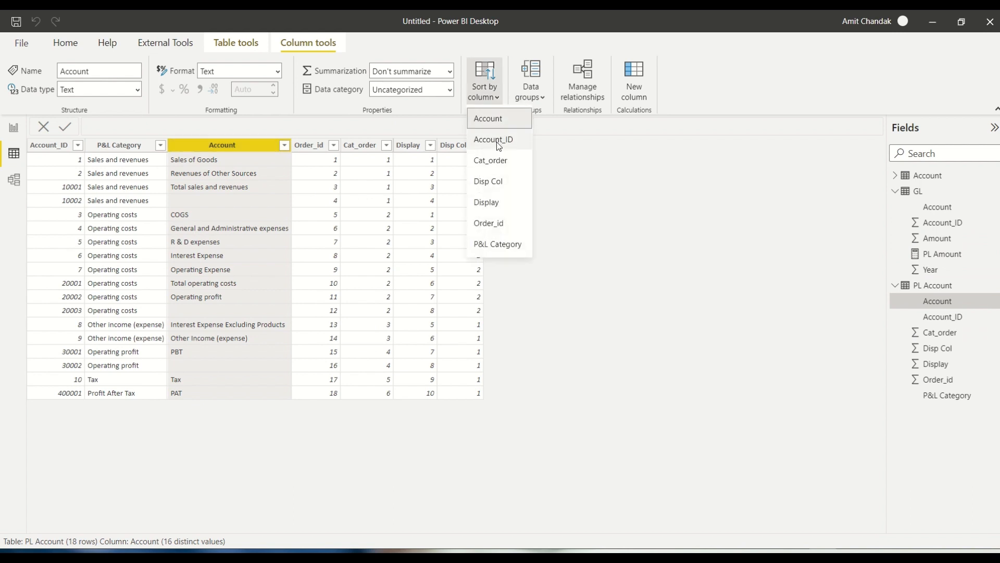
pyautogui.click(491, 222)
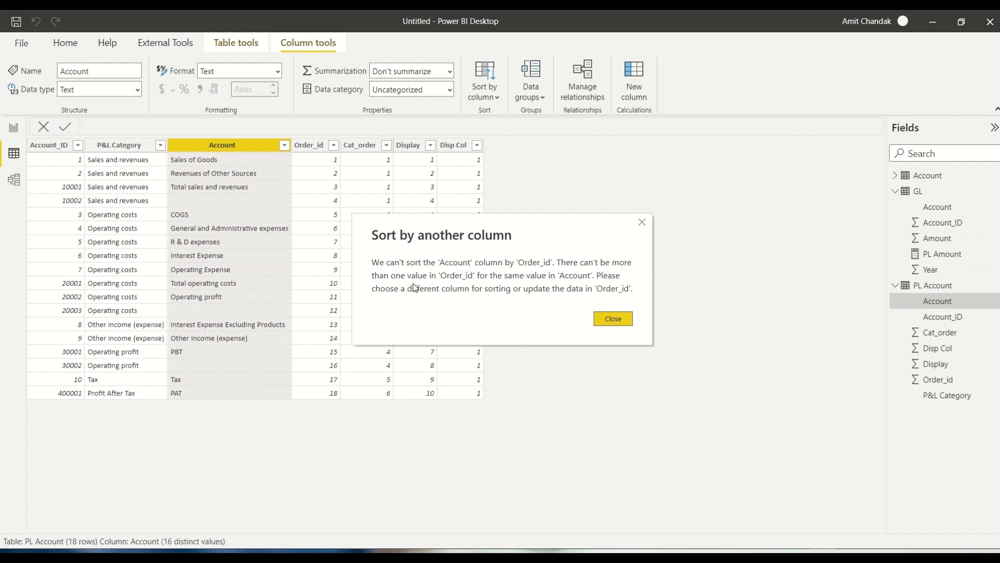
pyautogui.click(617, 319)
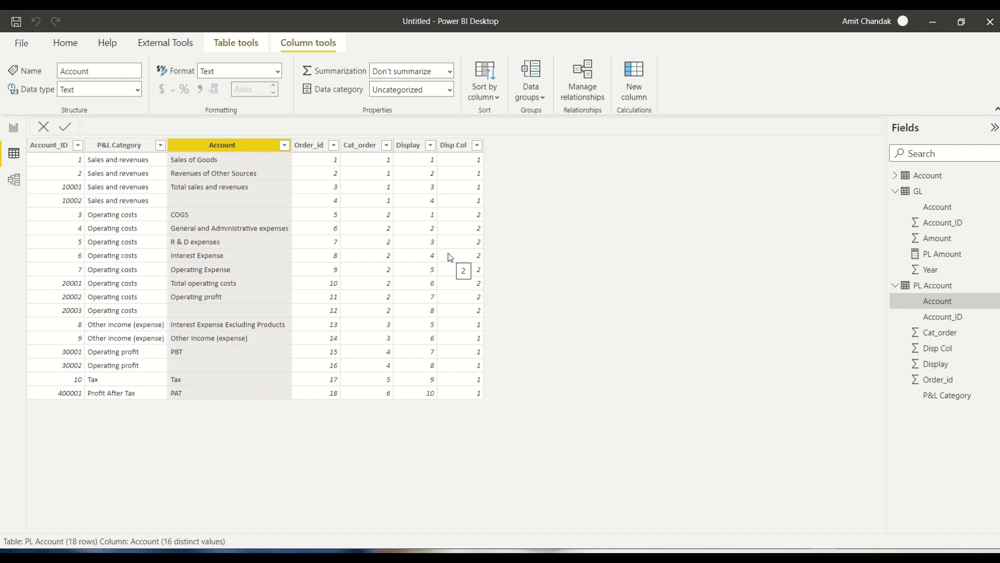
# Add a calculated column to the PL Account table defined as Len = len([Account]).
pyautogui.click(640, 101)
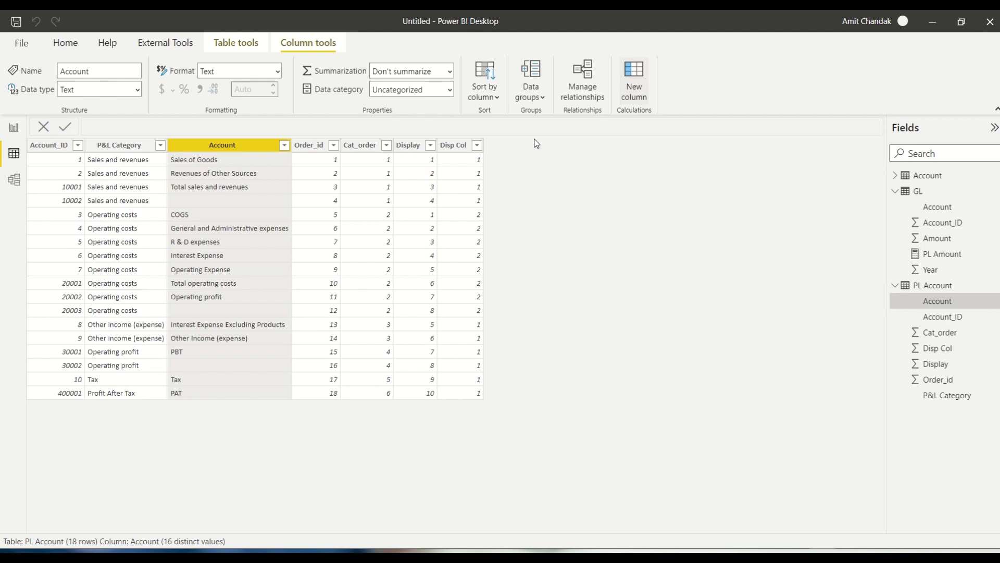
pyautogui.doubleClick(114, 130)
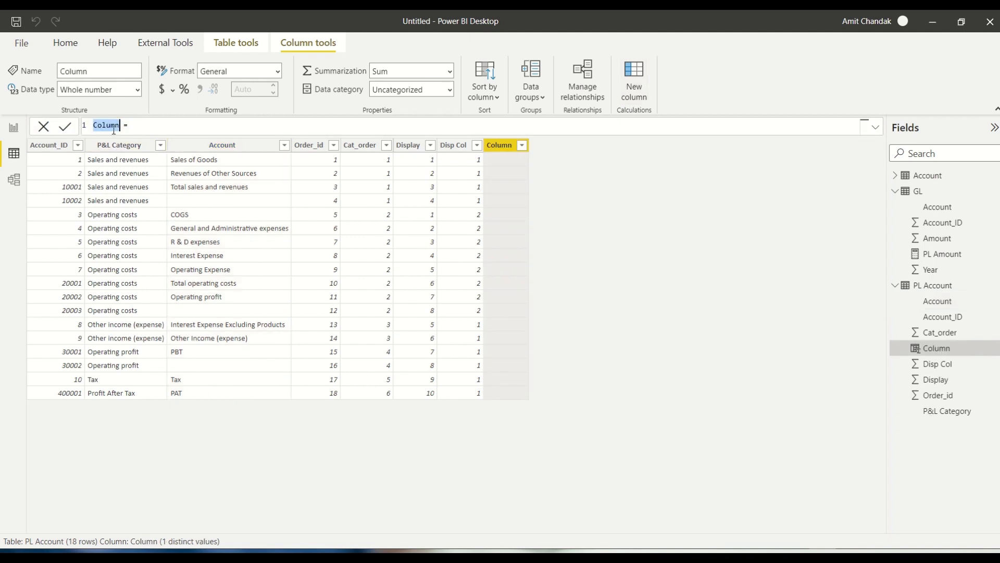
pyautogui.write('Len = len(')
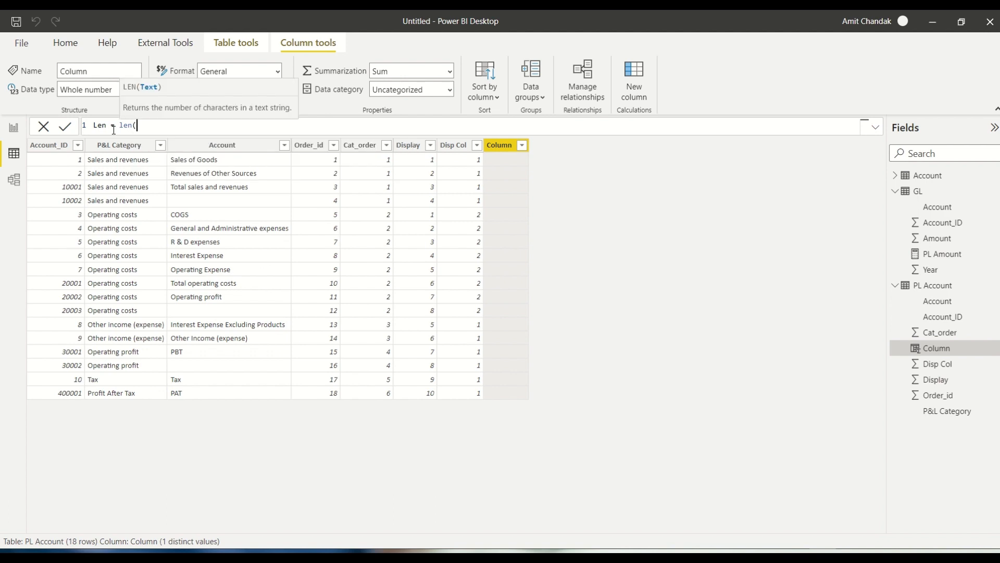
pyautogui.write('[A')
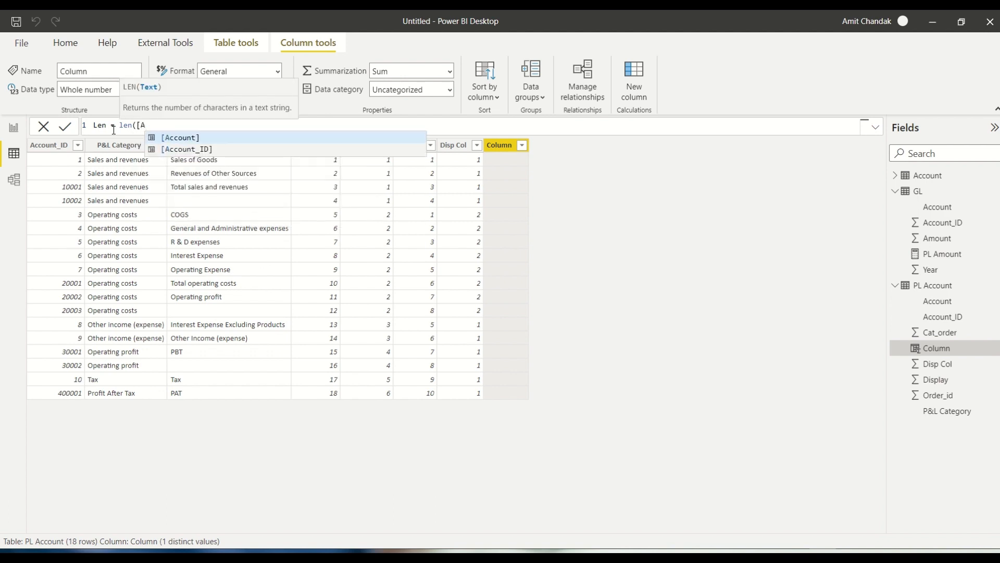
pyautogui.press('Tab')
pyautogui.write(')')
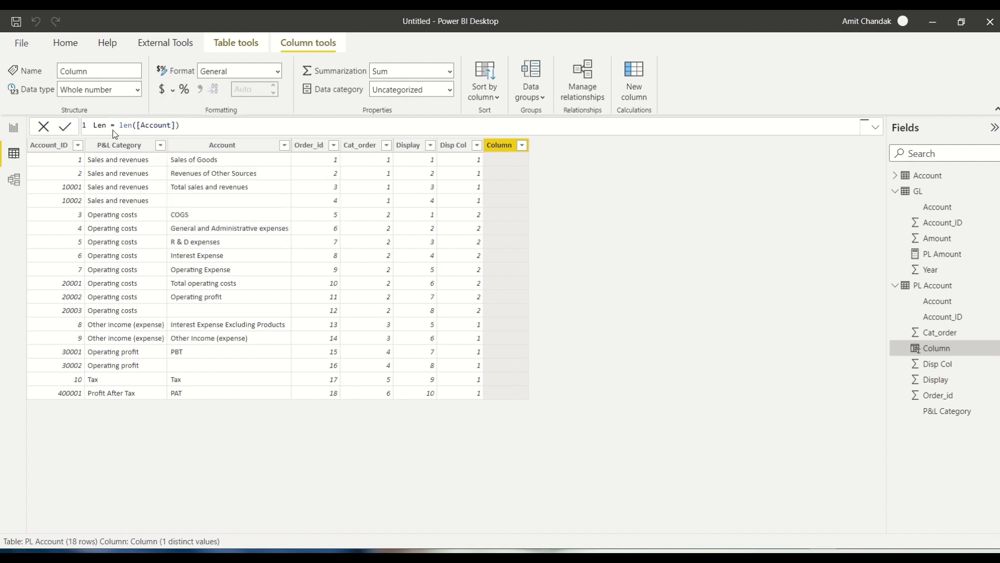
pyautogui.press('Return')
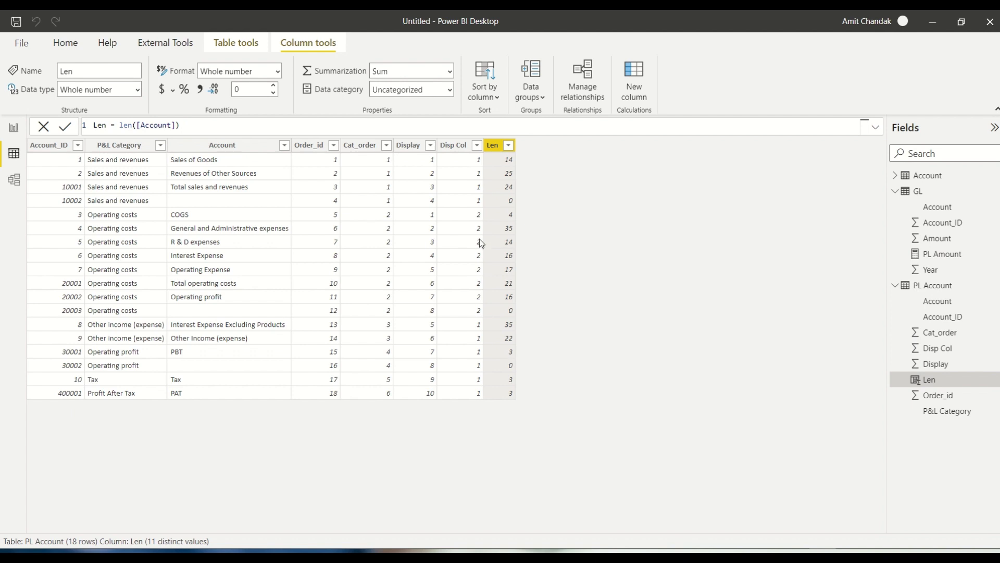
# Delete the Len column from the PL Account table.
pyautogui.rightClick(496, 148)
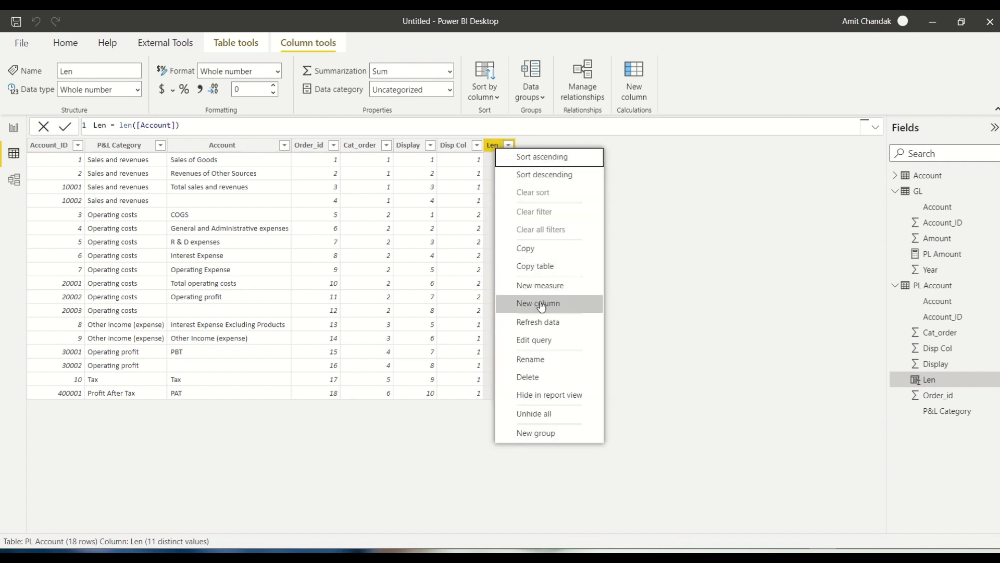
pyautogui.click(532, 377)
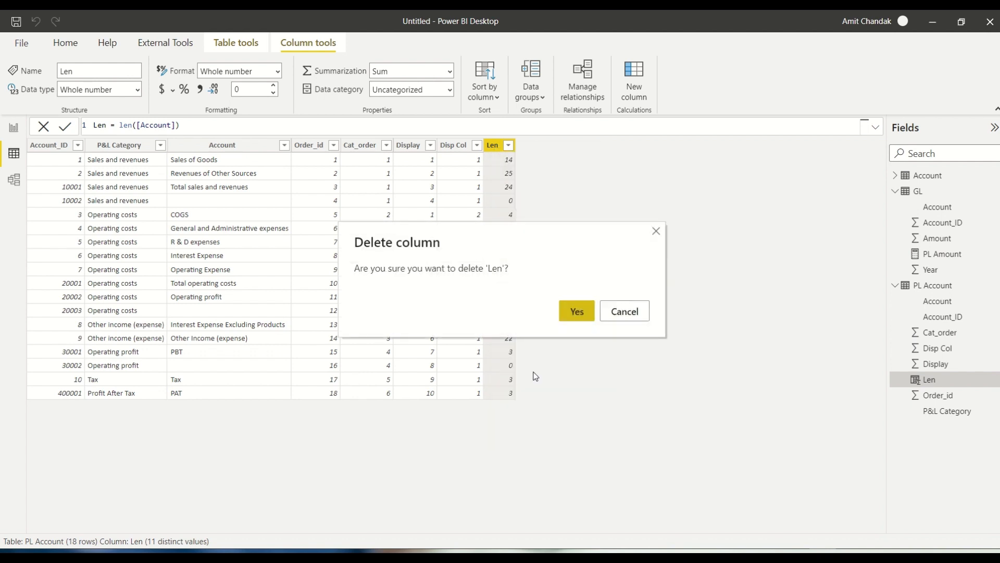
pyautogui.click(569, 313)
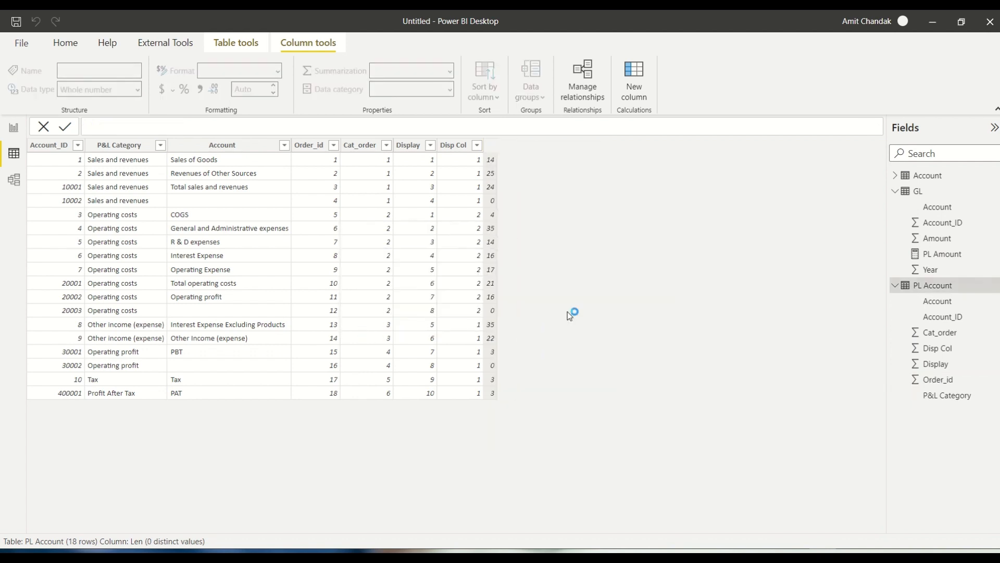
# Switch to the P&L Data workbook in Excel, delete the blank-account rows 5, 13 and 17 from the PL Account sheet, and save.
pyautogui.hotkey('alt', 'Tab')
pyautogui.press('Tab')
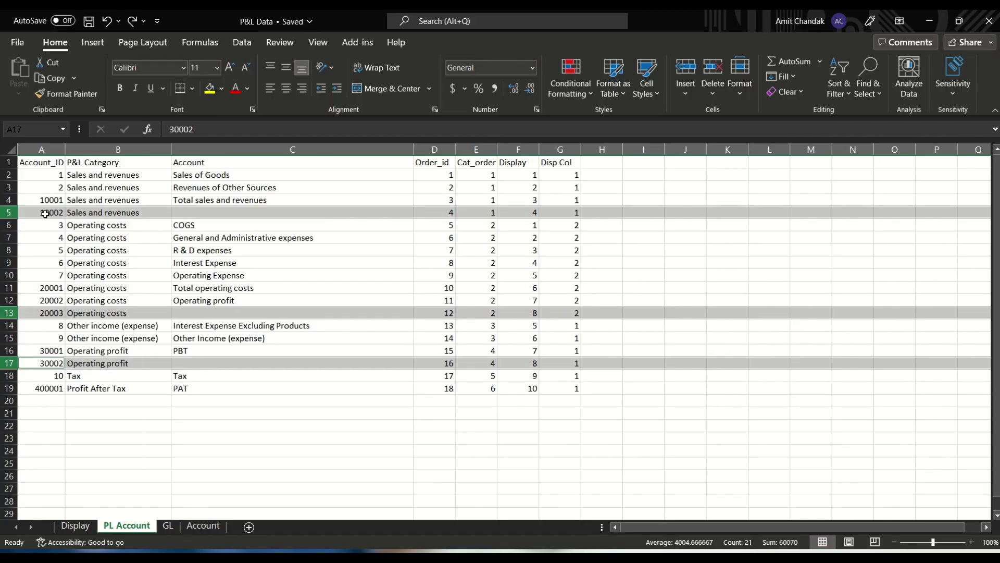
pyautogui.click(49, 240)
pyautogui.click(5, 212)
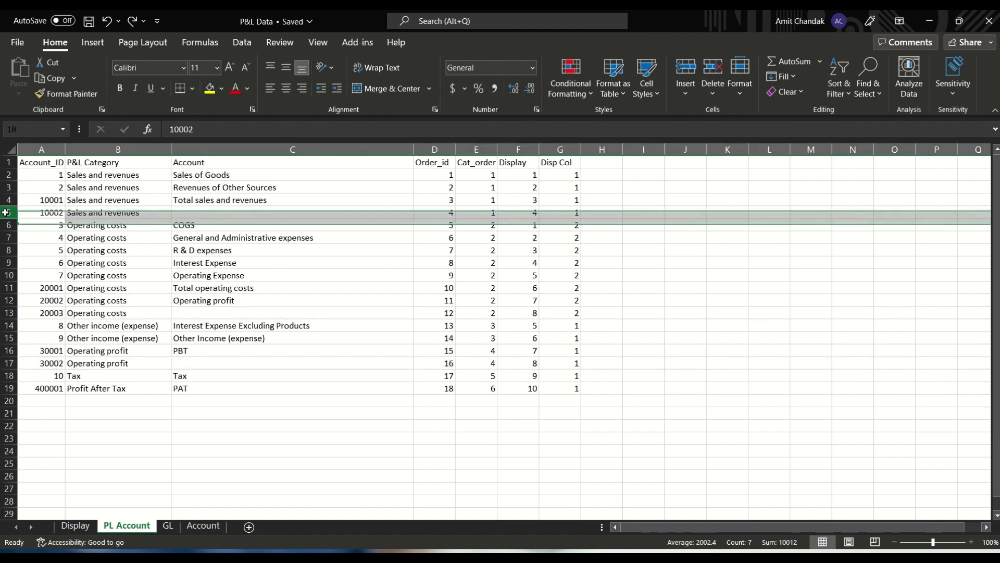
pyautogui.keyDown('ctrl'); pyautogui.click(9, 313); pyautogui.keyUp('ctrl')
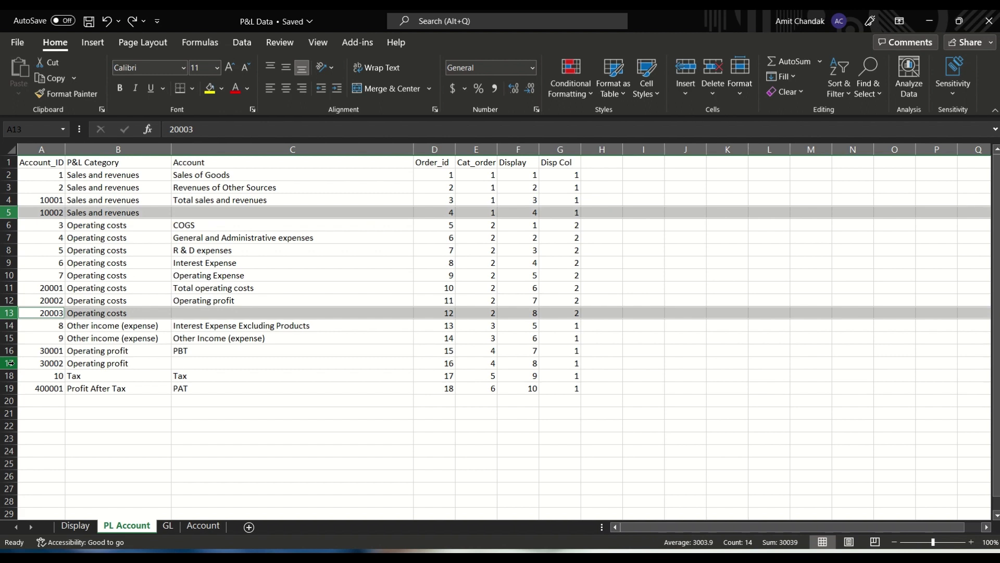
pyautogui.keyDown('ctrl'); pyautogui.click(11, 364); pyautogui.keyUp('ctrl')
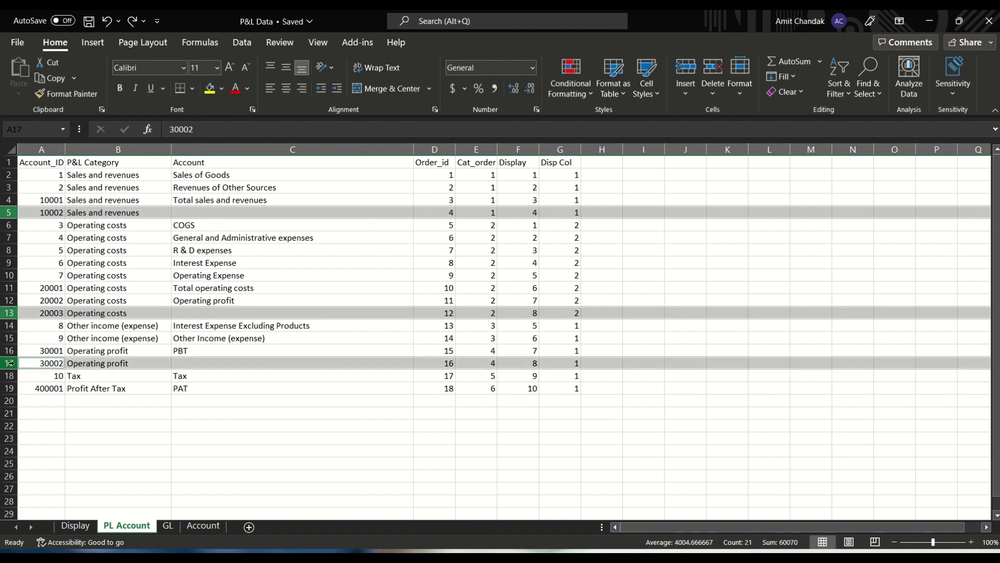
pyautogui.rightClick(9, 213)
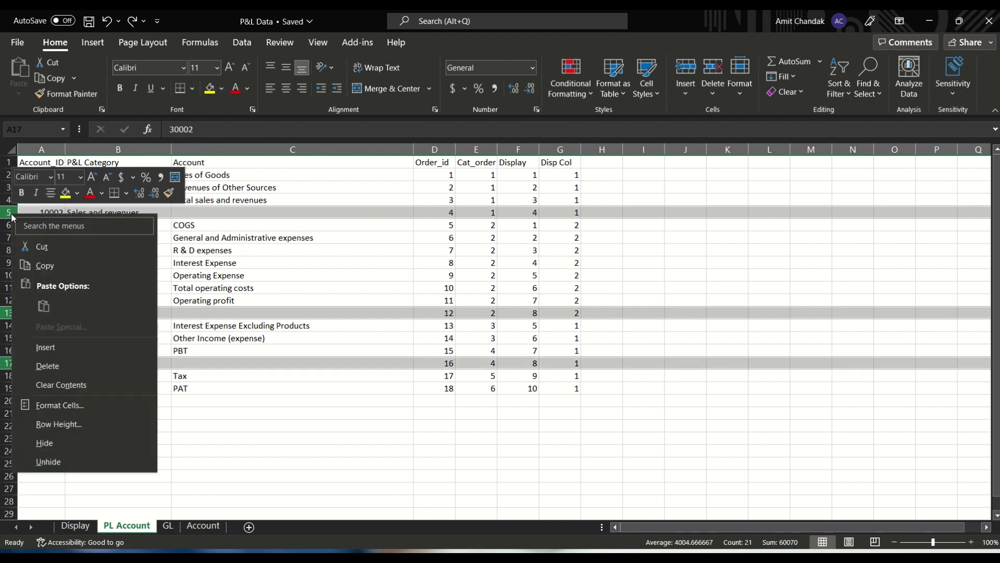
pyautogui.click(52, 365)
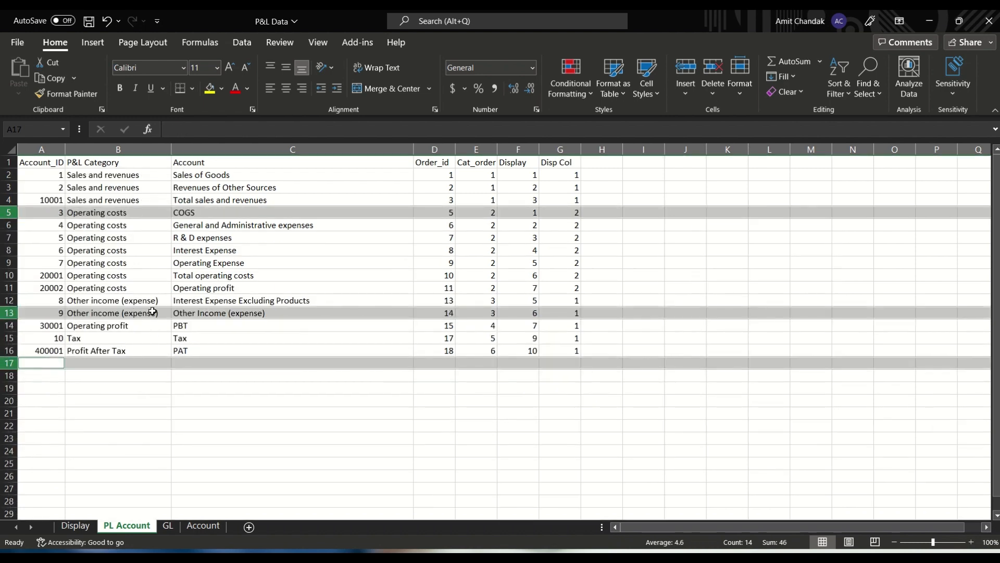
pyautogui.hotkey('ctrl', 's')
# Switch back to Power BI Desktop and refresh the data of the PL Account table.
pyautogui.hotkey('alt', 'Tab')
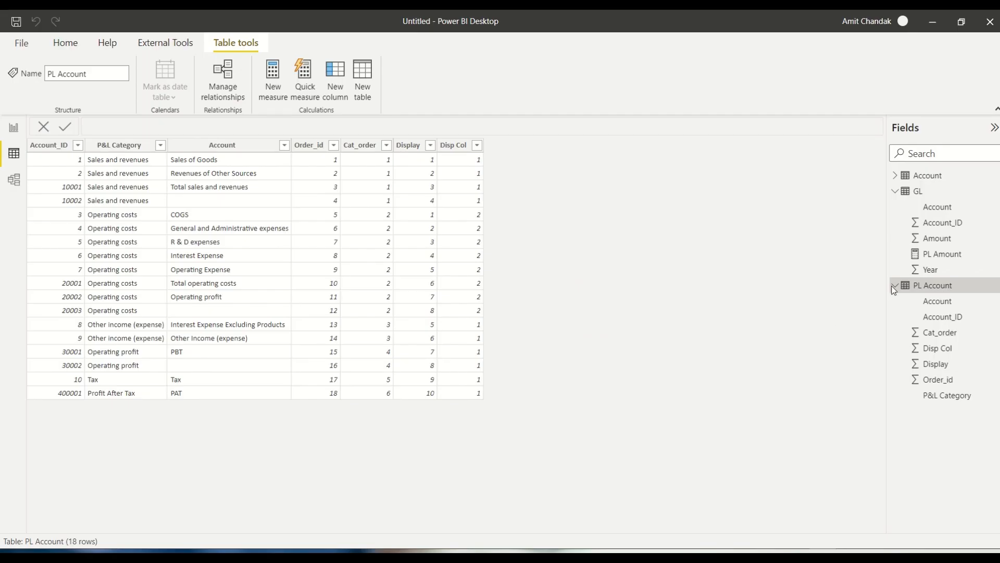
pyautogui.rightClick(922, 287)
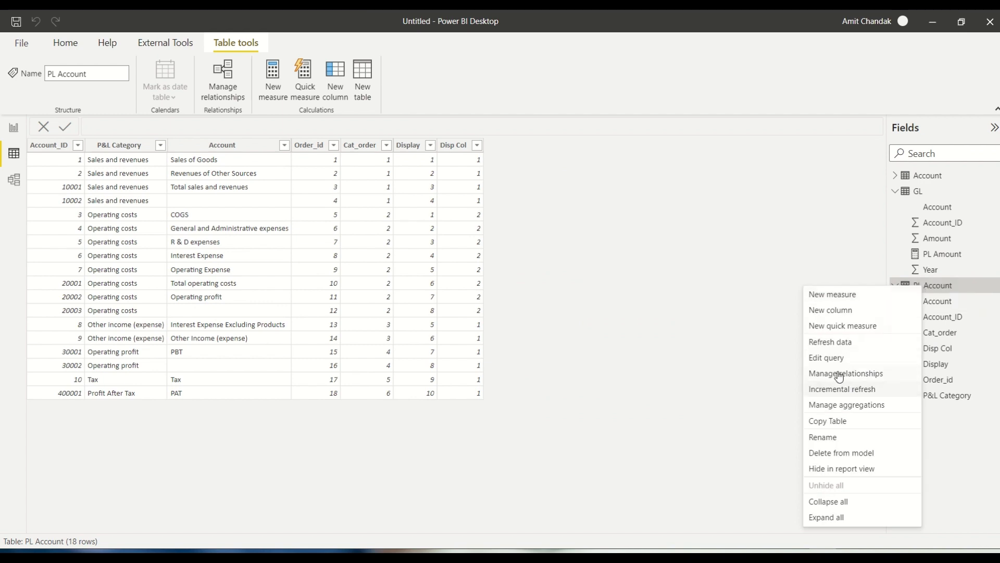
pyautogui.click(832, 344)
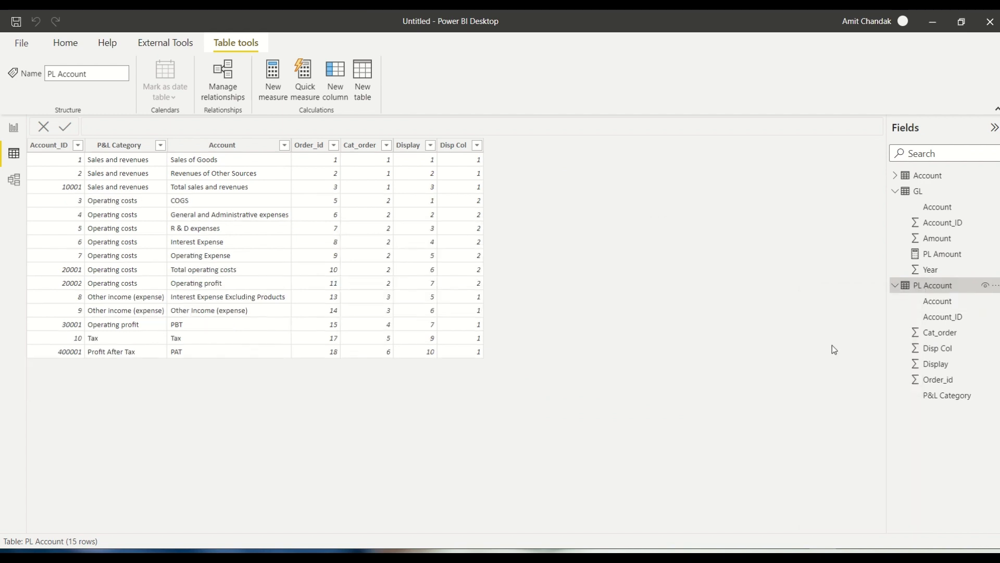
# Set the PL Account table's Account column to sort by Order_id and its P&L Category column to sort by Cat_order.
pyautogui.click(219, 152)
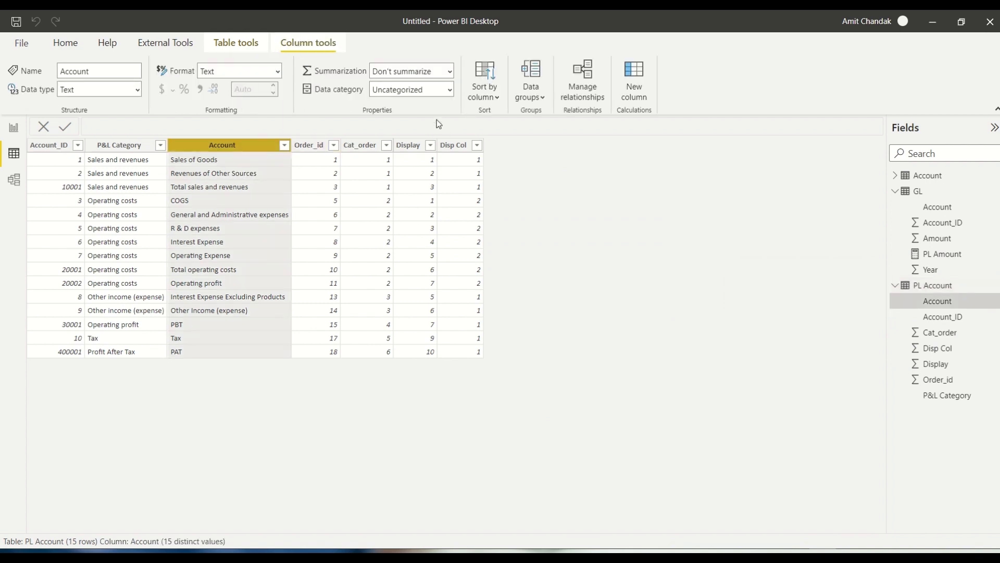
pyautogui.click(492, 99)
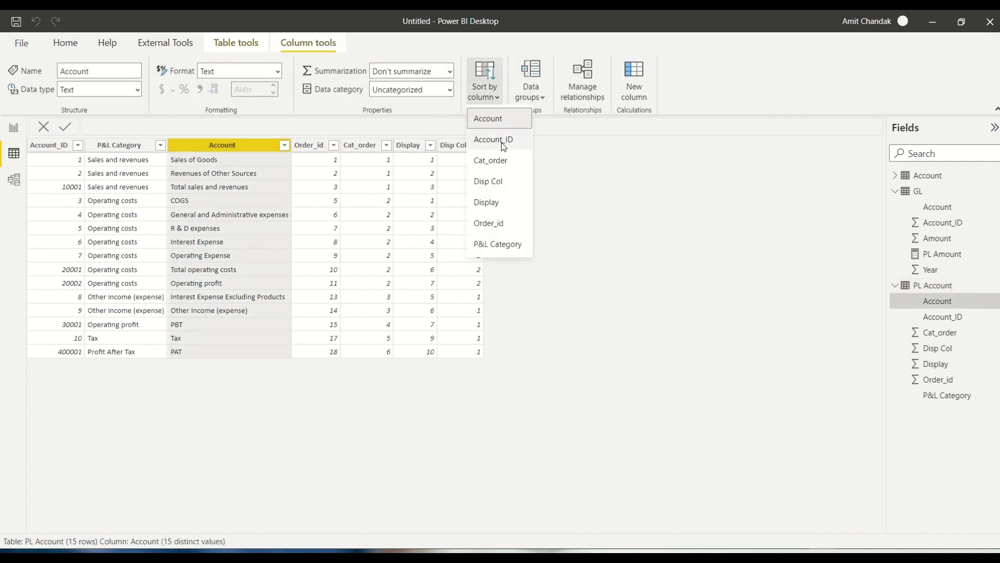
pyautogui.click(495, 225)
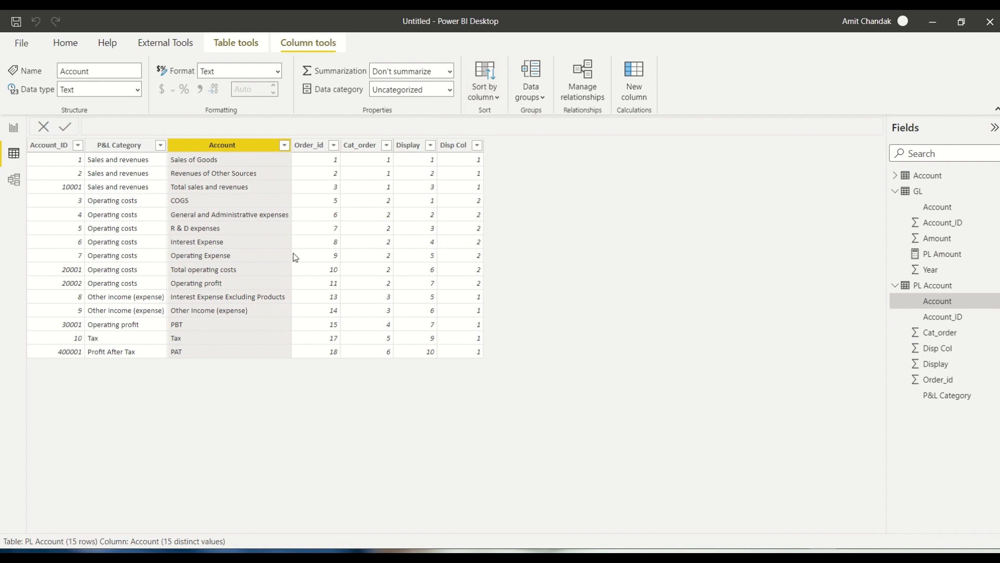
pyautogui.click(119, 148)
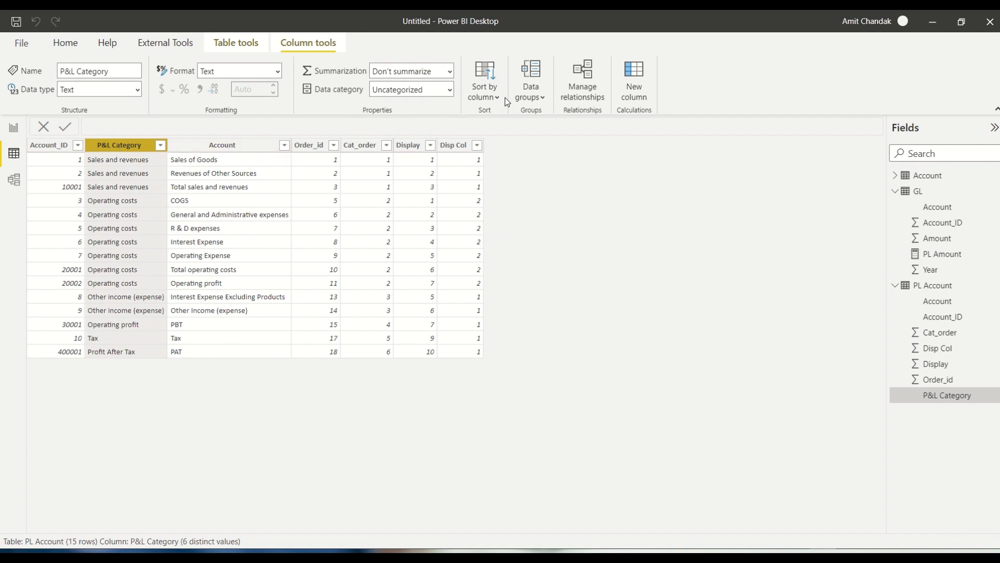
pyautogui.click(483, 95)
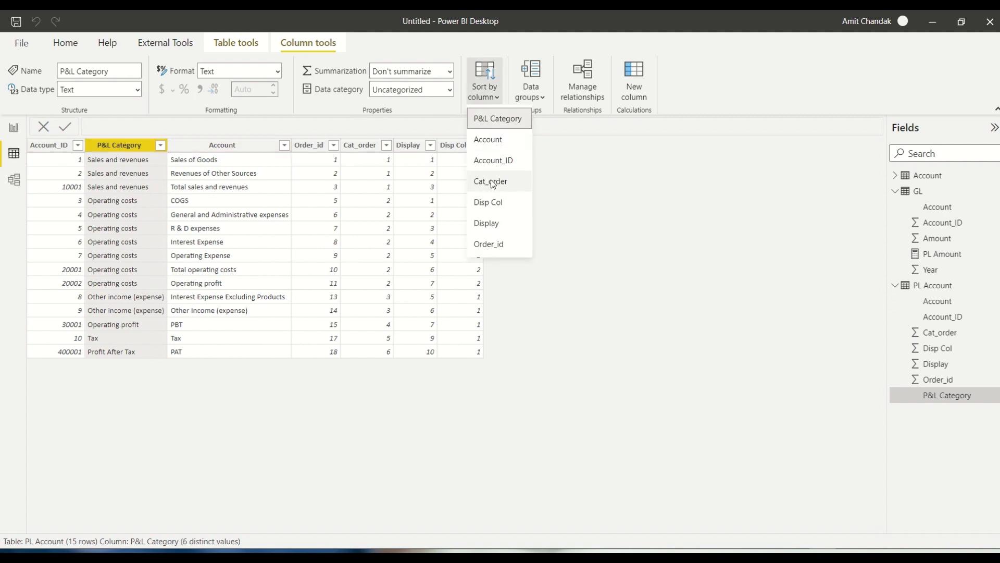
pyautogui.click(491, 182)
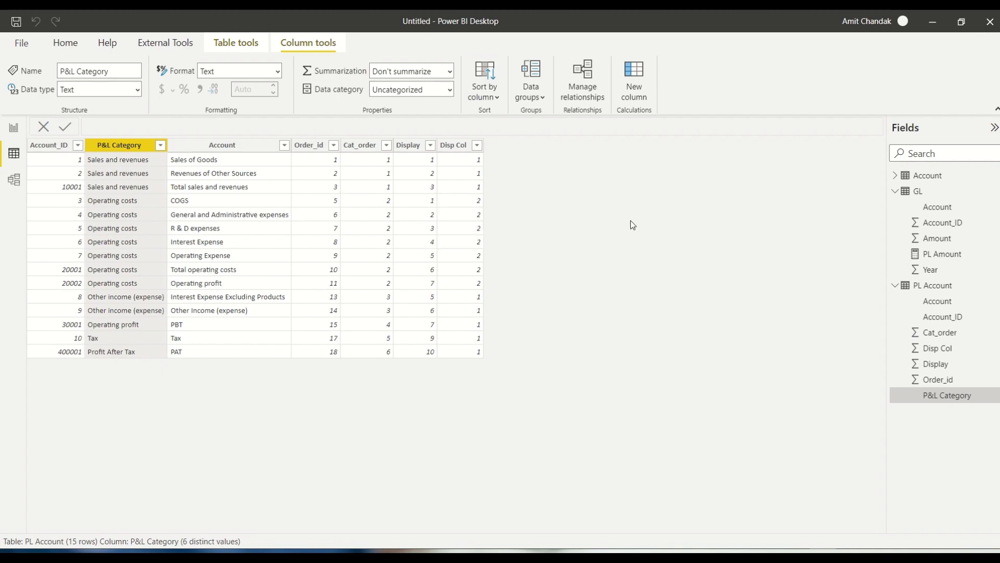
# Return to the report and sort the matrix by P&L Category in ascending order.
pyautogui.click(13, 128)
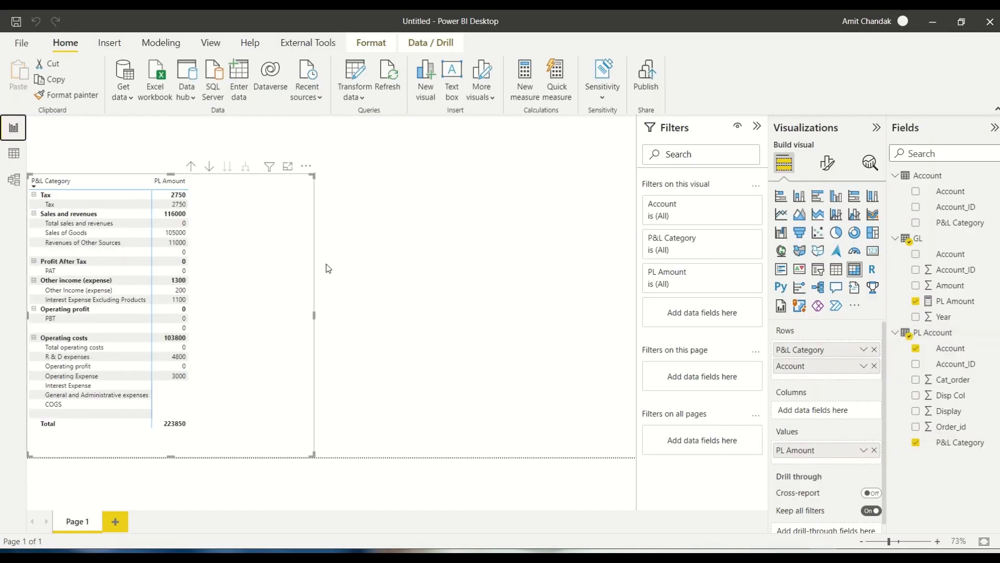
pyautogui.click(493, 298)
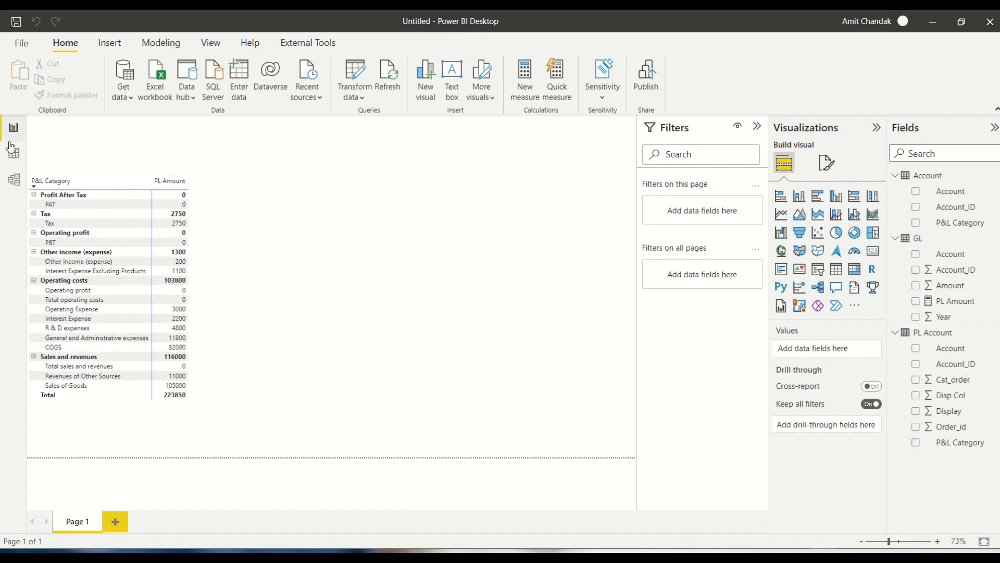
pyautogui.click(12, 153)
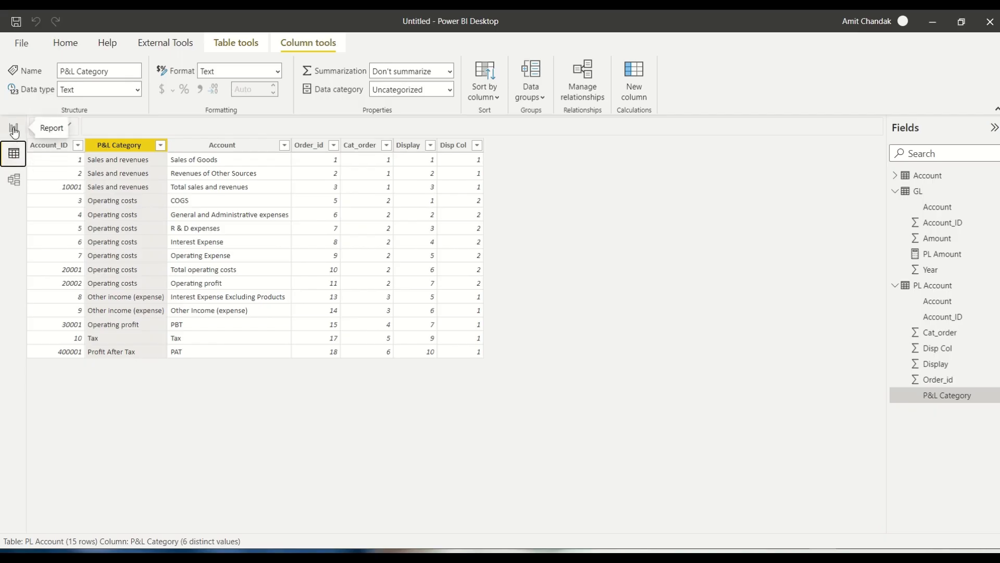
pyautogui.click(13, 127)
pyautogui.click(82, 183)
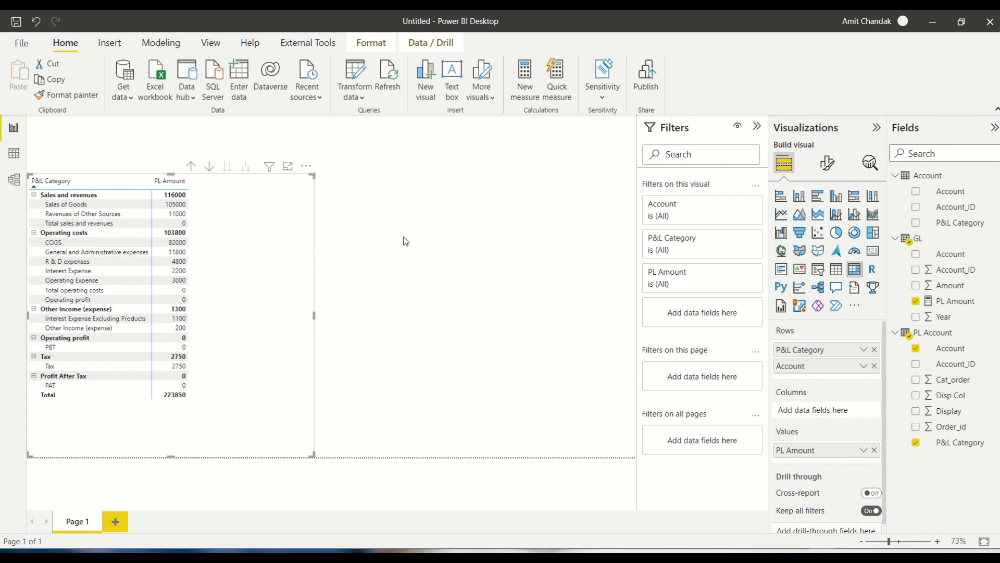
# Switch to the P&L Data workbook in Excel, undo the row deletion on the PL Account sheet, and save.
pyautogui.hotkey('alt', 'Tab')
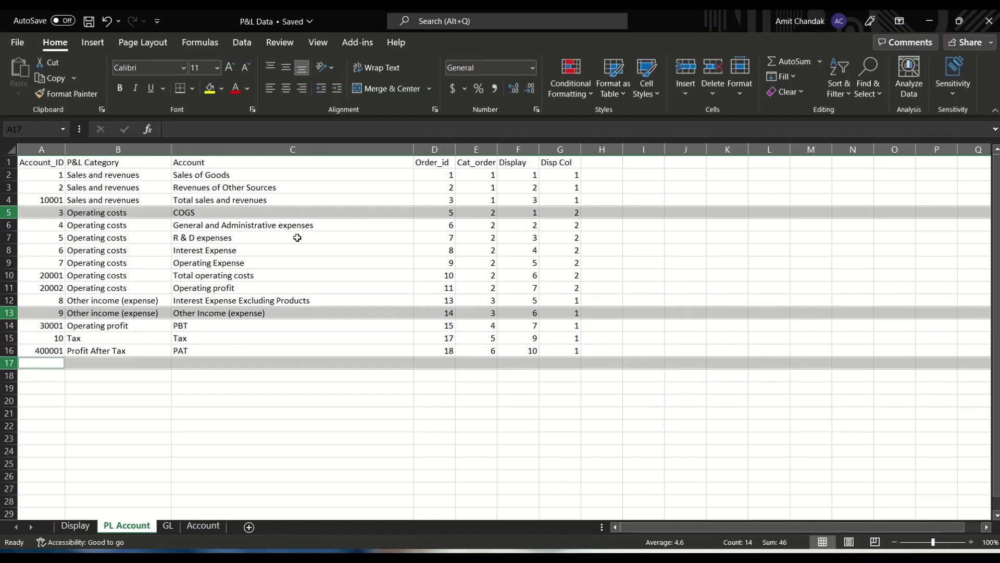
pyautogui.hotkey('ctrl', 'z')
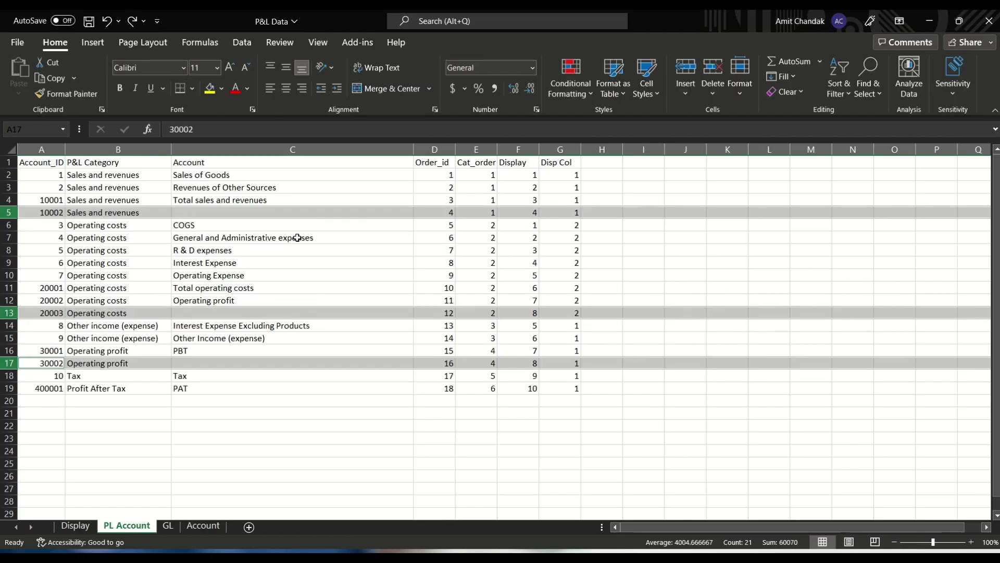
pyautogui.hotkey('ctrl', 's')
# Switch to Power BI Desktop, refresh the PL Account table with the restored blank-account rows, and return to the report page.
pyautogui.hotkey('alt', 'Tab')
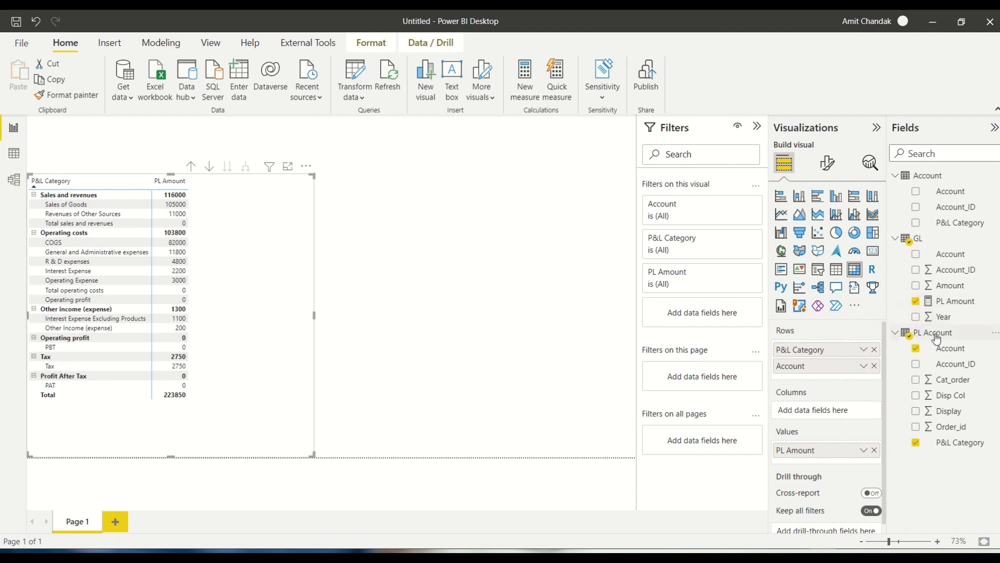
pyautogui.click(13, 153)
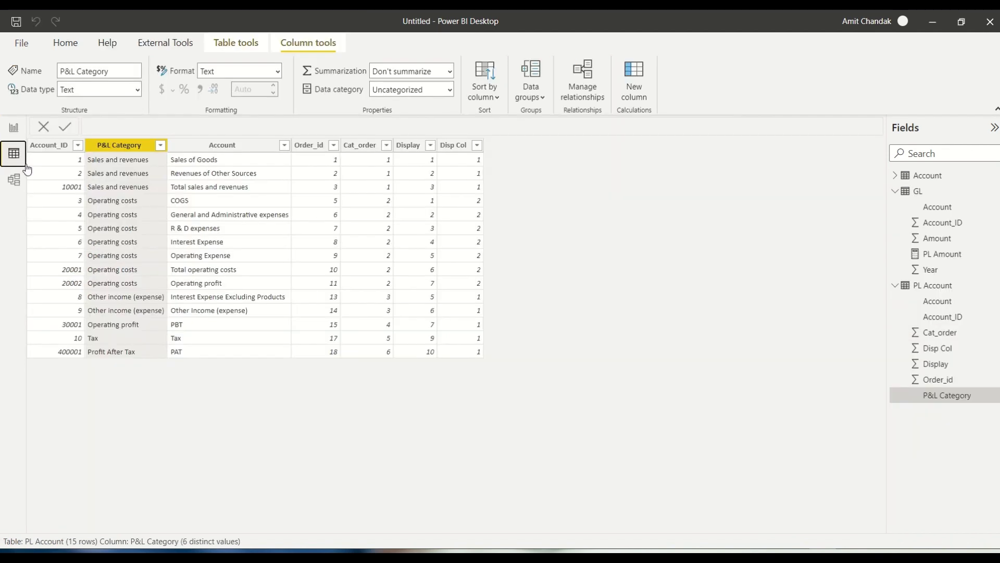
pyautogui.rightClick(925, 285)
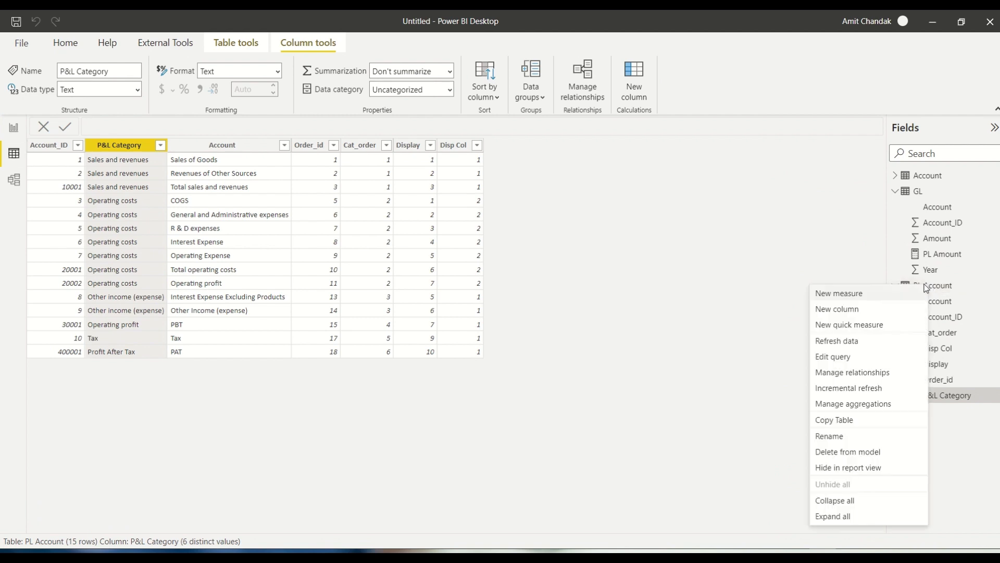
pyautogui.click(844, 341)
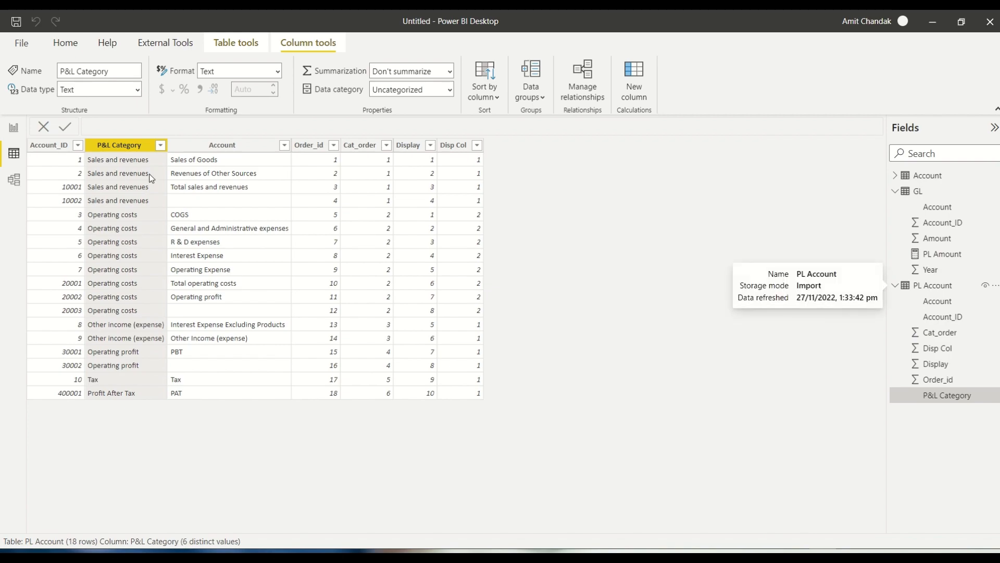
pyautogui.click(15, 134)
pyautogui.click(415, 217)
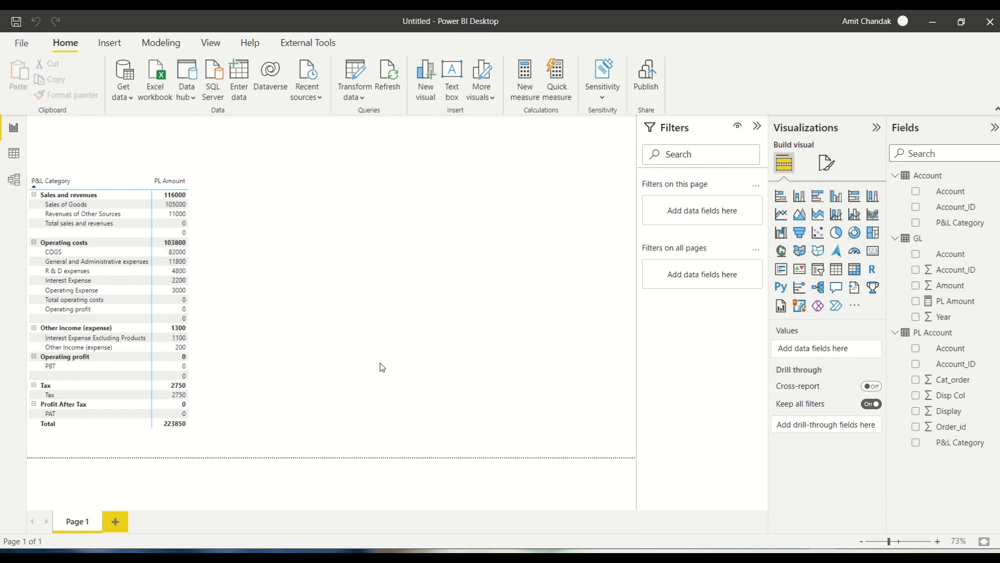
# Switch to the P&L display report, examine the finished matrix on its P&L page, and return to the Untitled report.
pyautogui.hotkey('alt', 'Tab')
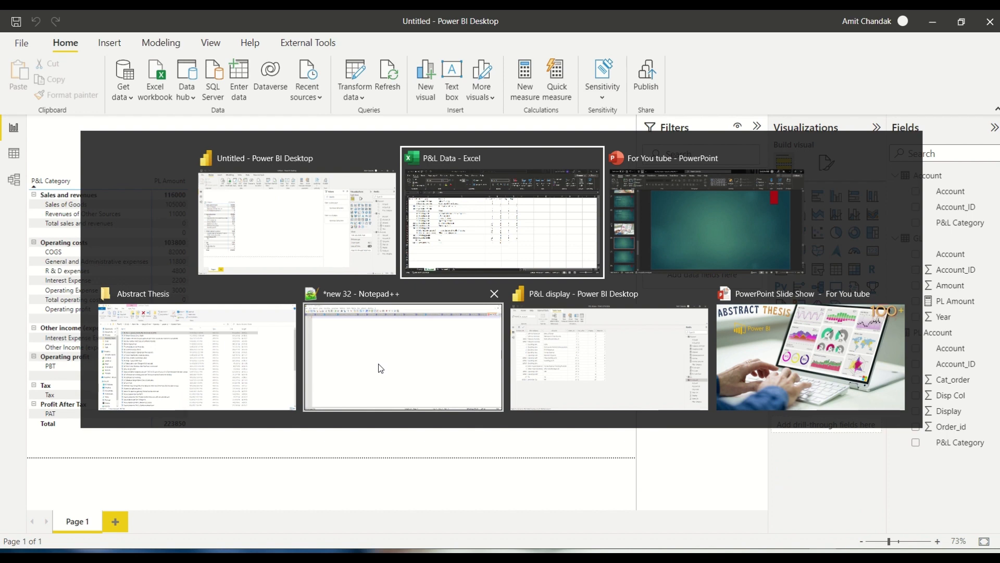
pyautogui.hotkey('alt', 'Tab')
pyautogui.hotkey('alt', 'Tab')
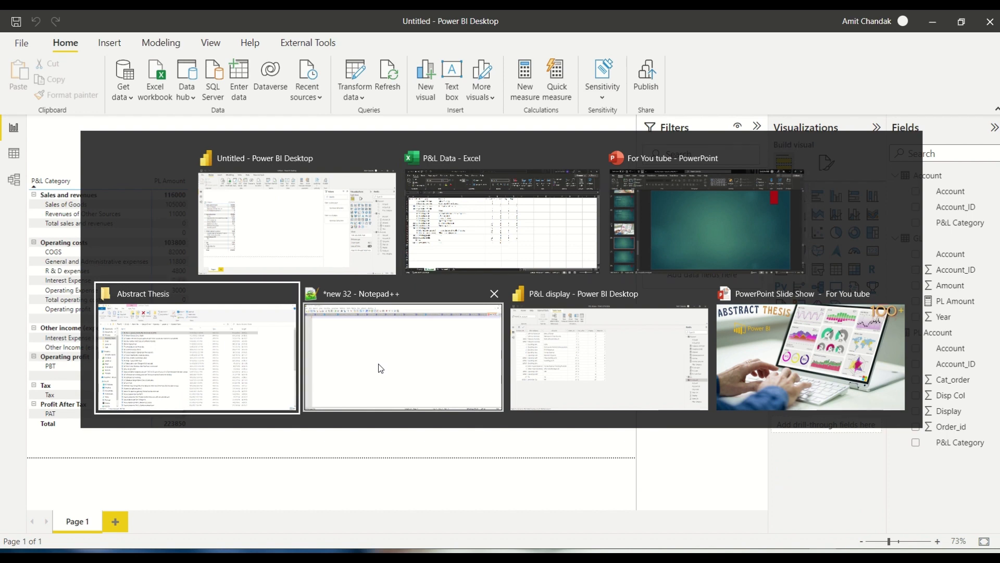
pyautogui.hotkey('alt', 'Tab')
pyautogui.hotkey('alt', 'Tab')
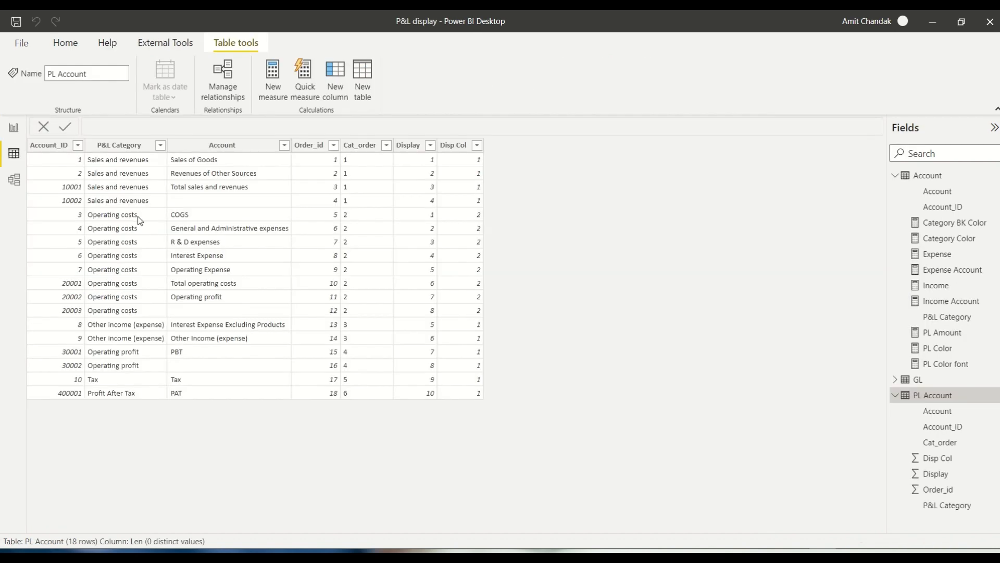
pyautogui.click(16, 131)
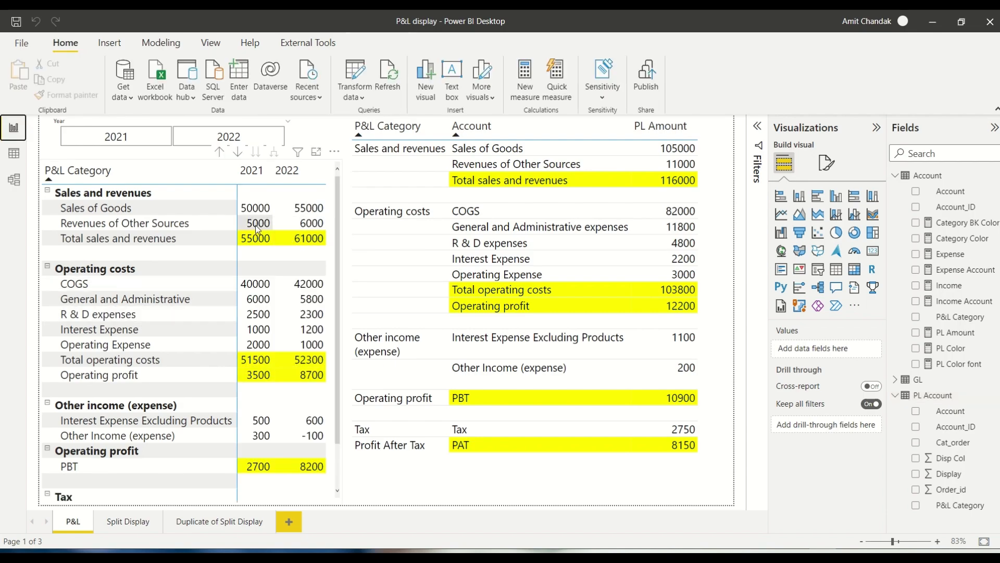
pyautogui.hotkey('alt', 'Tab')
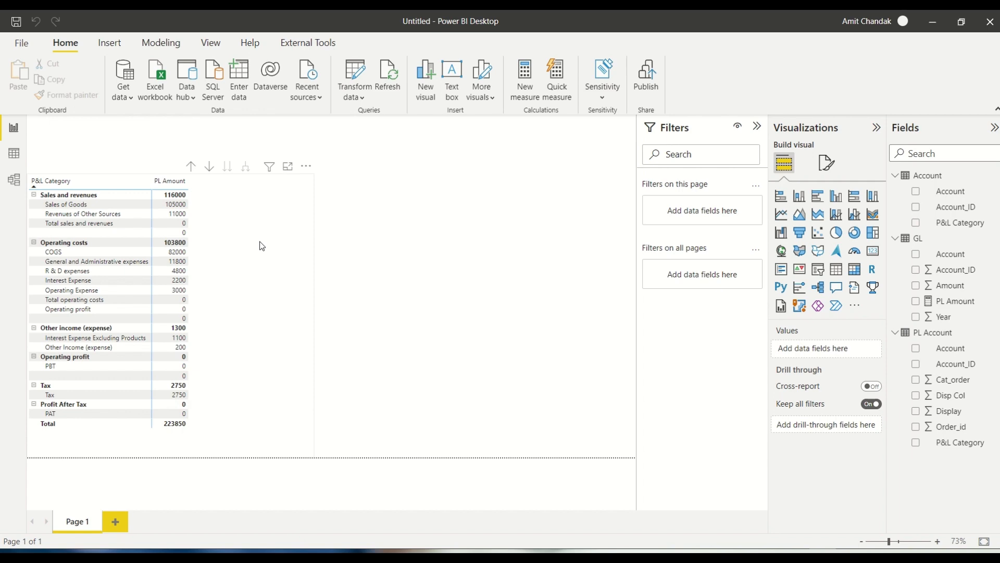
# Switch to the P&L Data workbook in Excel, review its sheets, and inspect the 2021 Total sales and revenues formula on the Display sheet.
pyautogui.hotkey('alt', 'Tab')
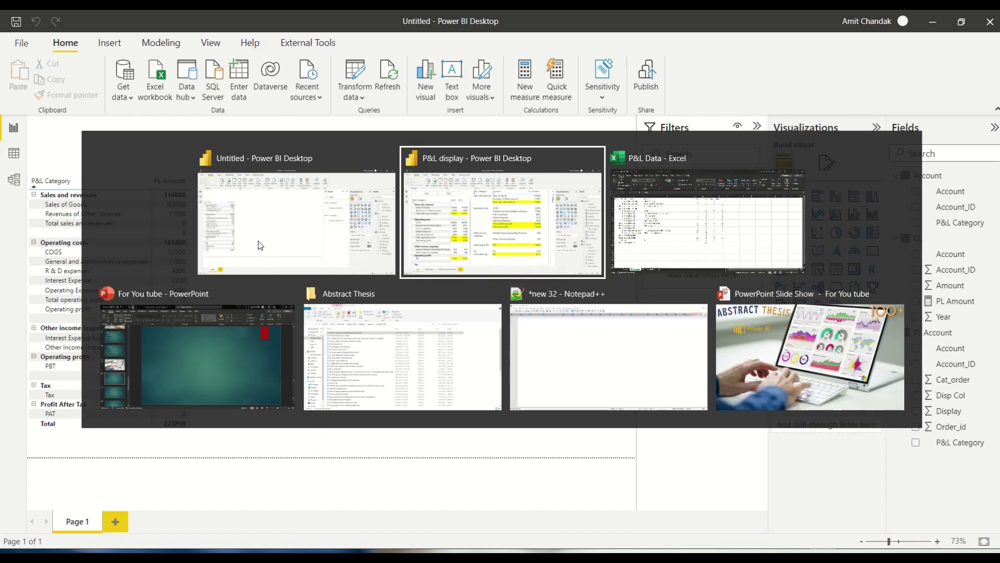
pyautogui.press('Tab')
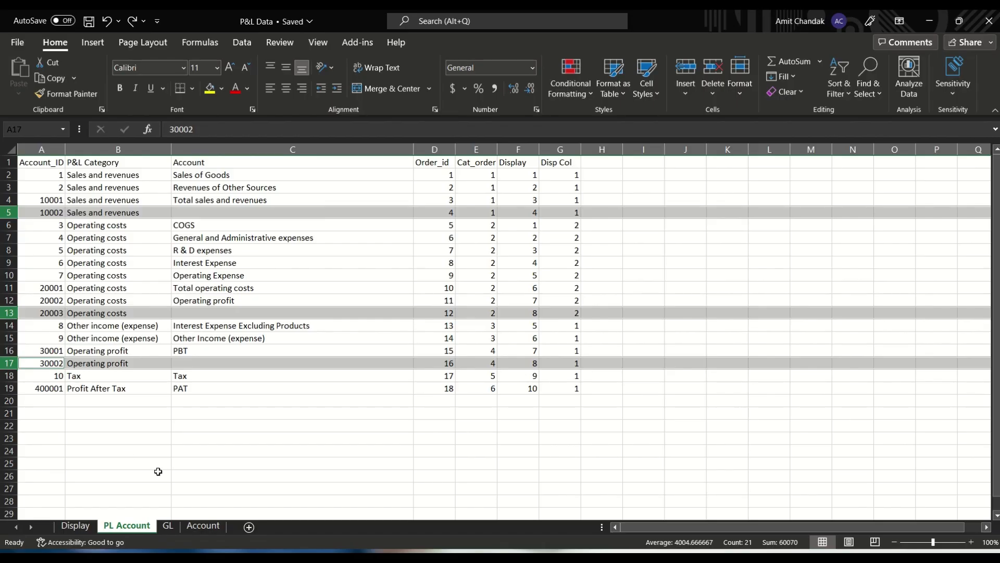
pyautogui.click(76, 526)
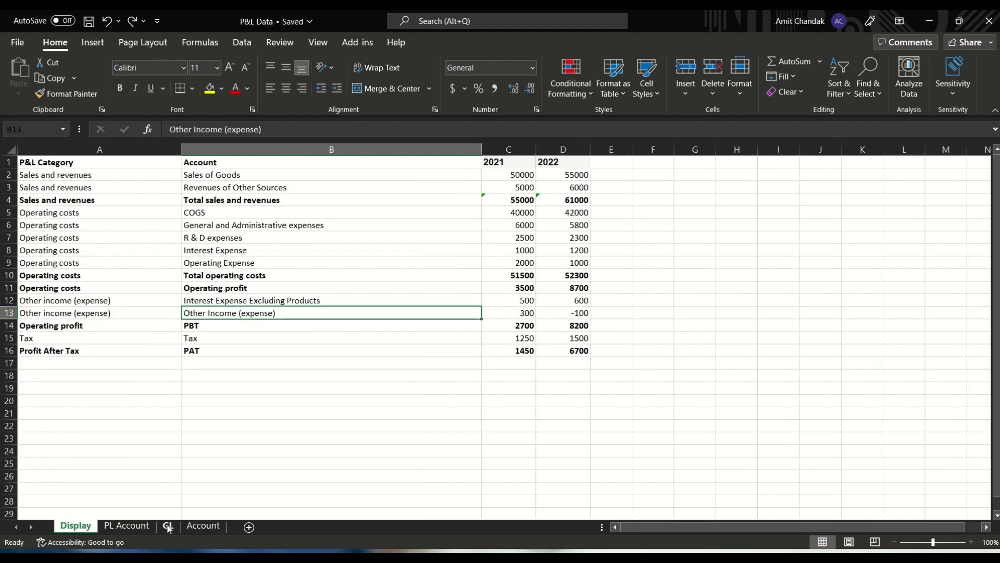
pyautogui.click(144, 528)
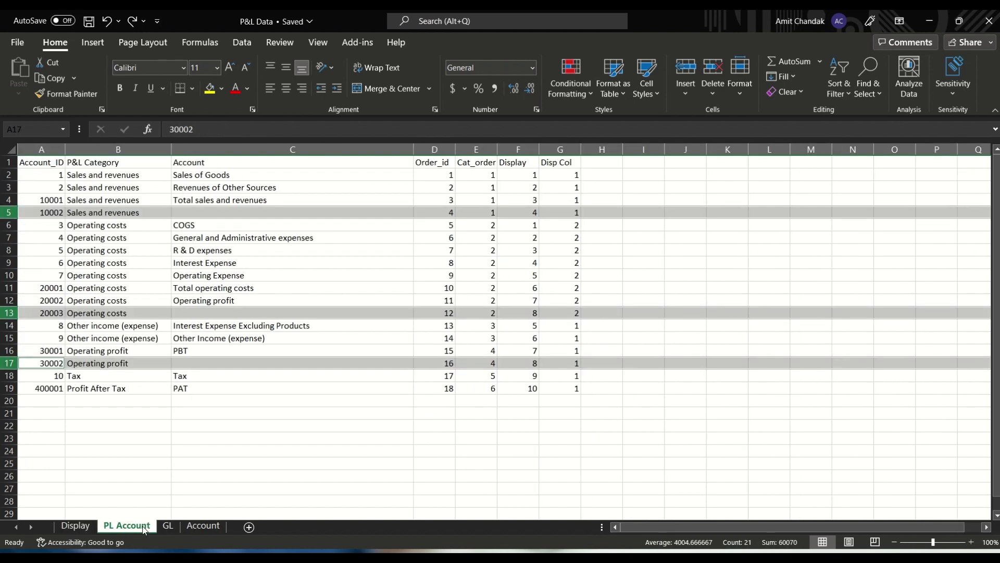
pyautogui.click(461, 201)
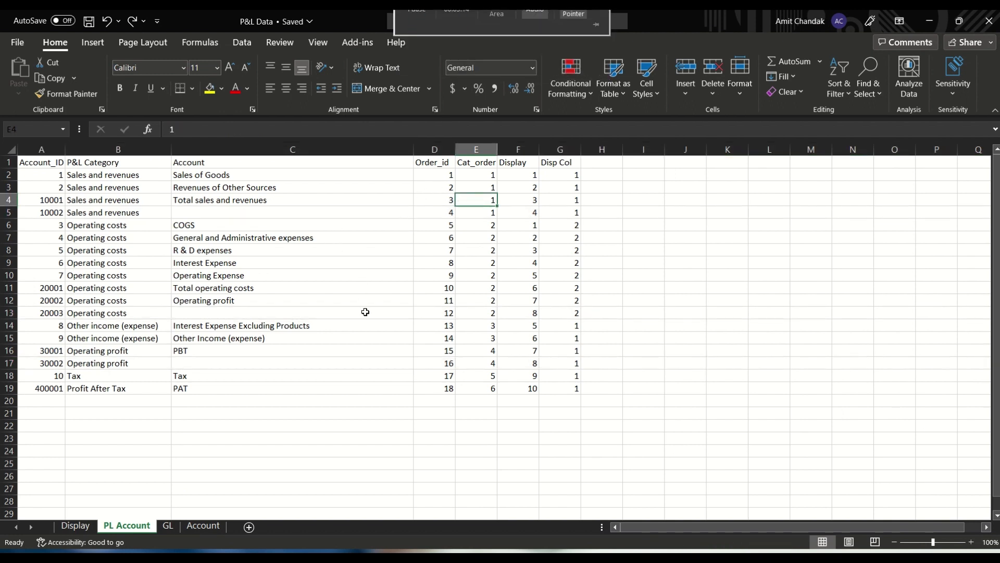
pyautogui.click(169, 527)
pyautogui.click(204, 526)
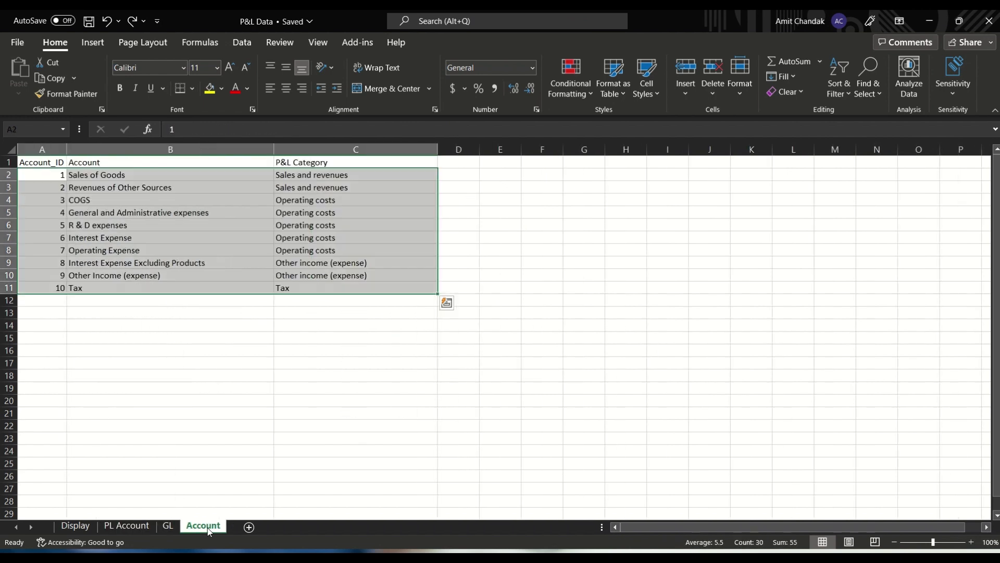
pyautogui.click(75, 526)
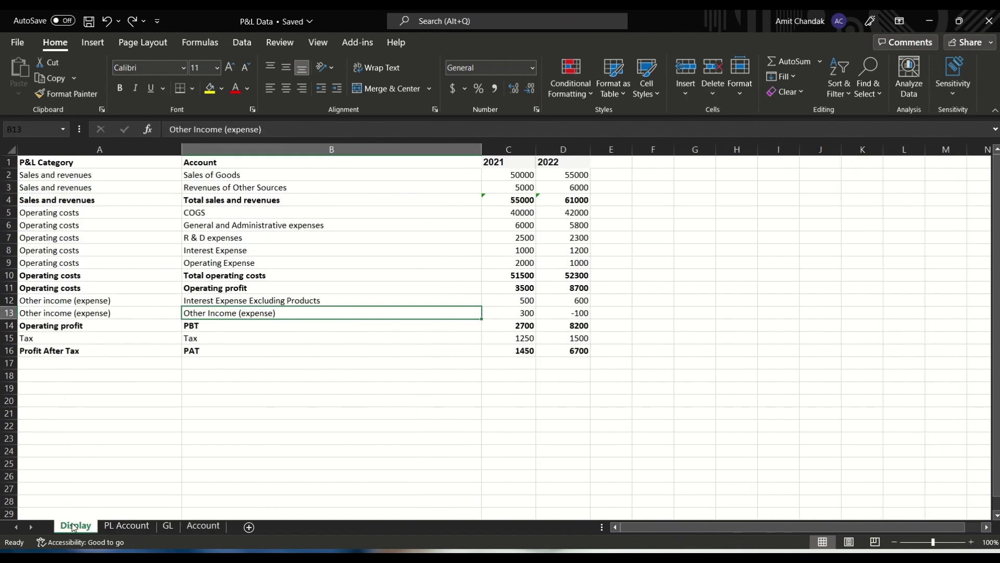
pyautogui.click(508, 201)
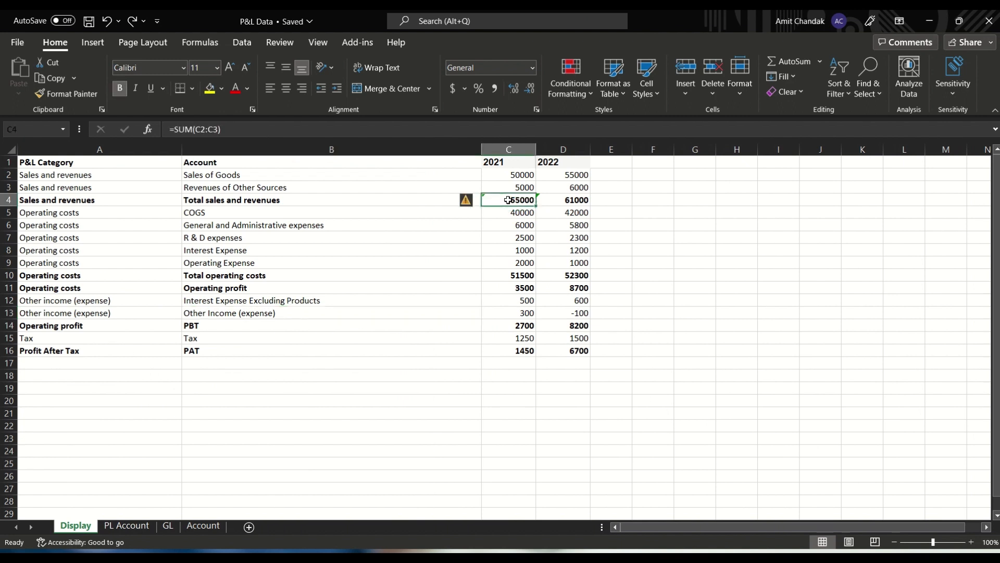
# Number the statement lines 1 to 15 in E2:E16 of the Display sheet and return to the PL Account sheet.
pyautogui.click(619, 177)
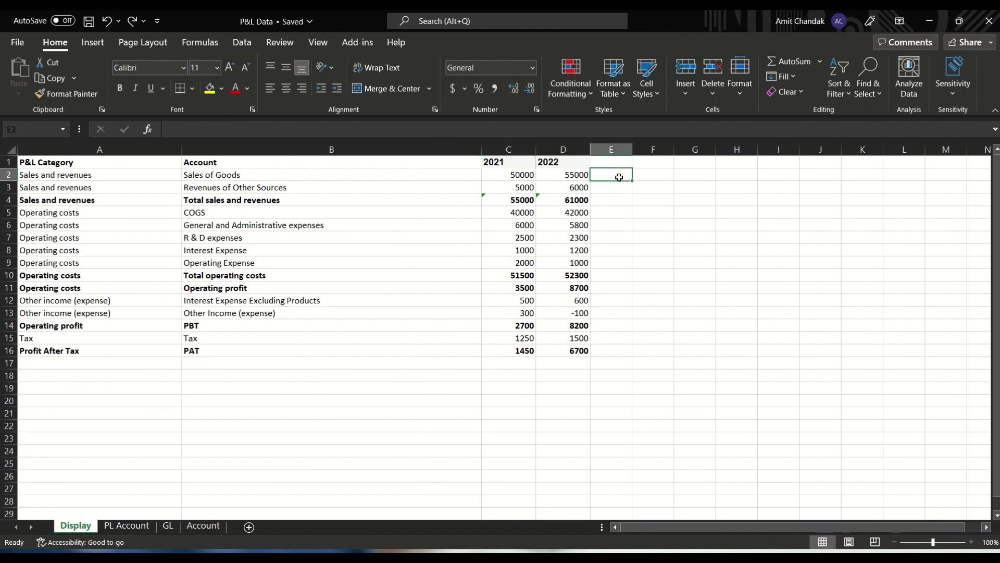
pyautogui.write('1')
pyautogui.press('Return')
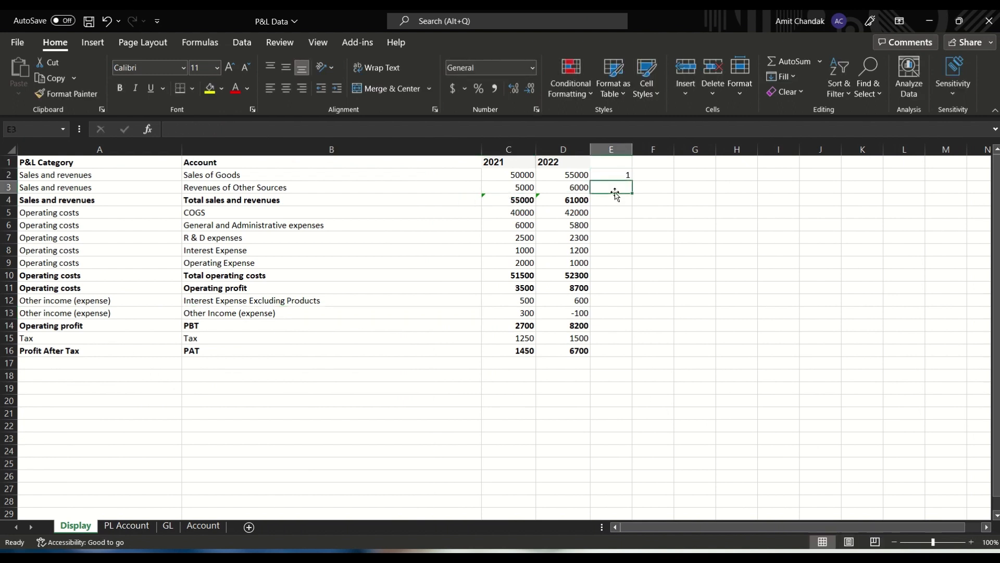
pyautogui.click(625, 178)
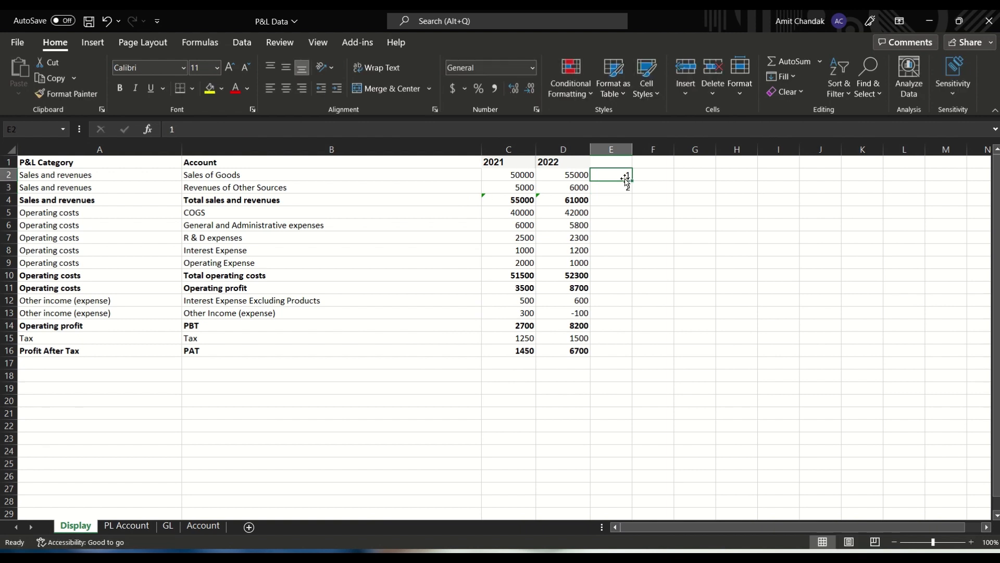
pyautogui.moveTo(631, 181); pyautogui.dragTo(626, 359)
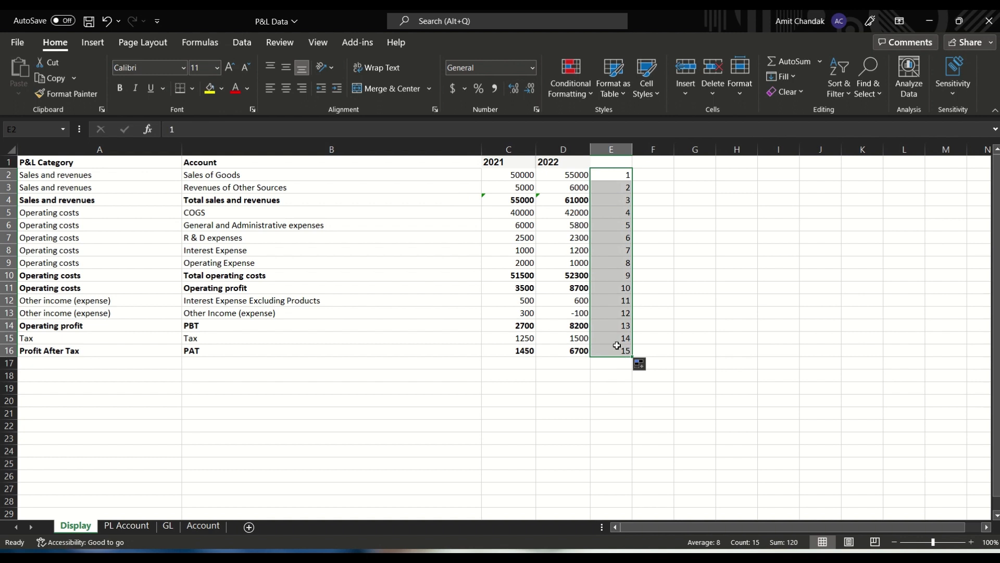
pyautogui.click(615, 201)
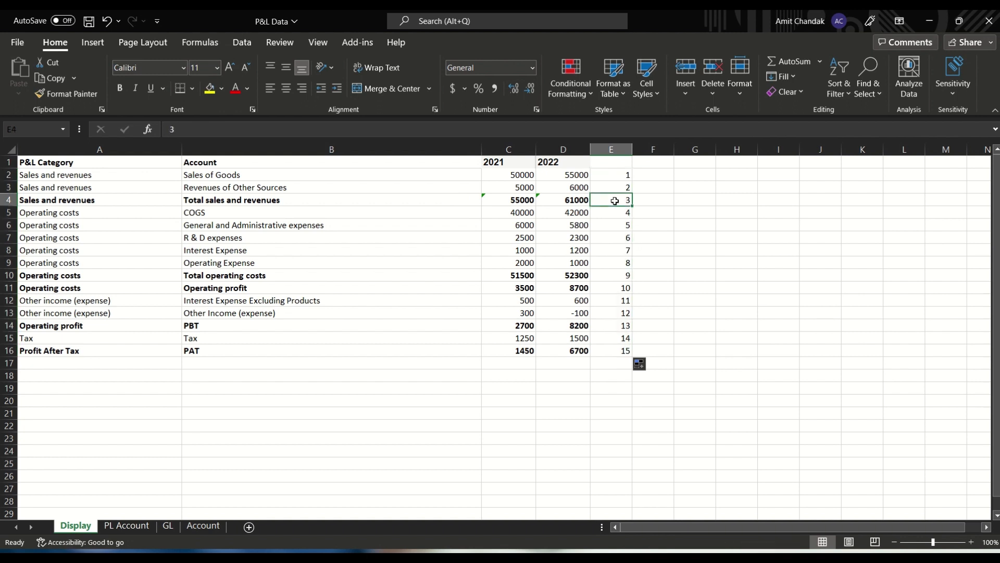
pyautogui.click(128, 525)
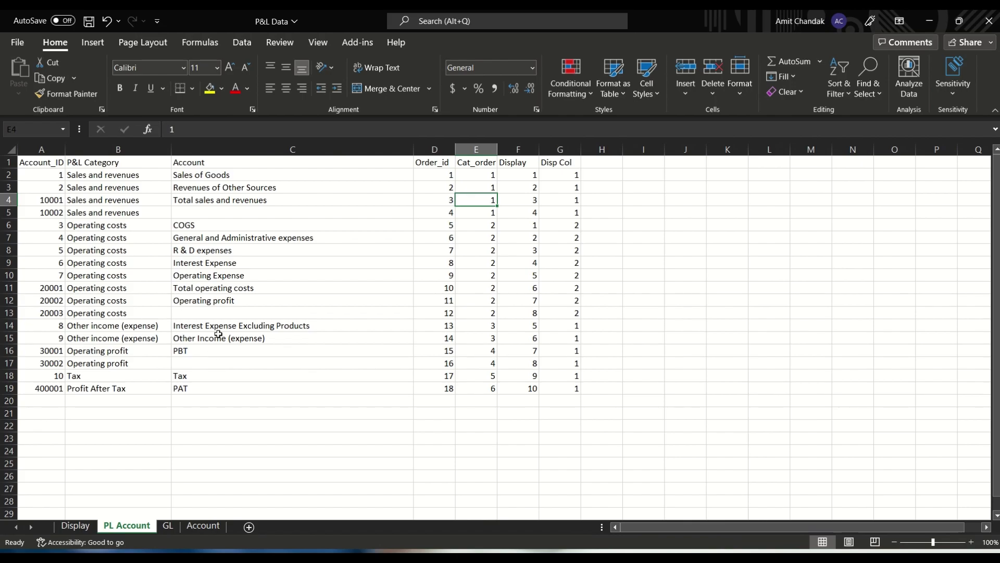
# Switch to the Untitled report in Power BI Desktop and start a new measure named PL Total with SWITCH(TRUE().
pyautogui.hotkey('alt', 'Tab')
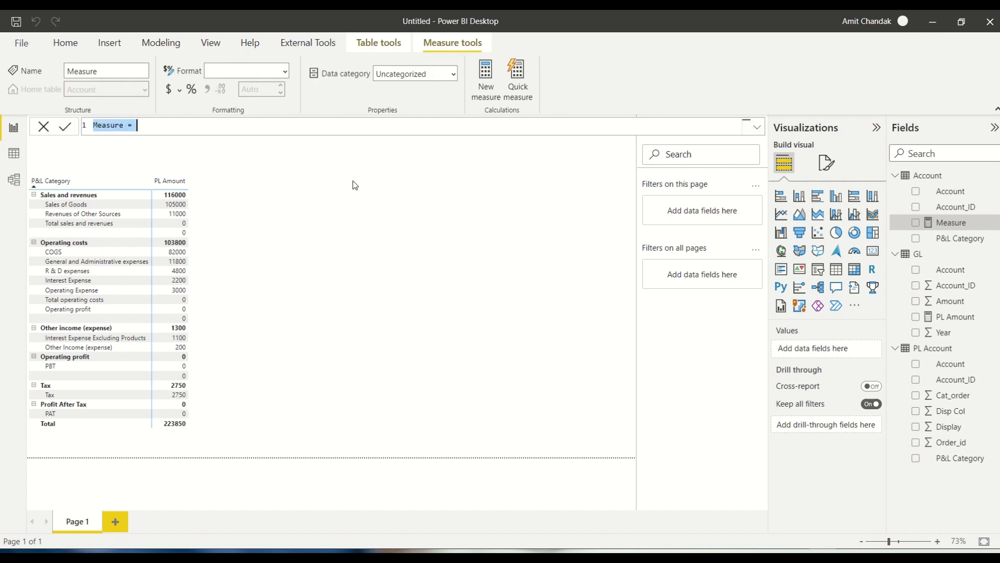
pyautogui.doubleClick(111, 128)
pyautogui.write('PL Total')
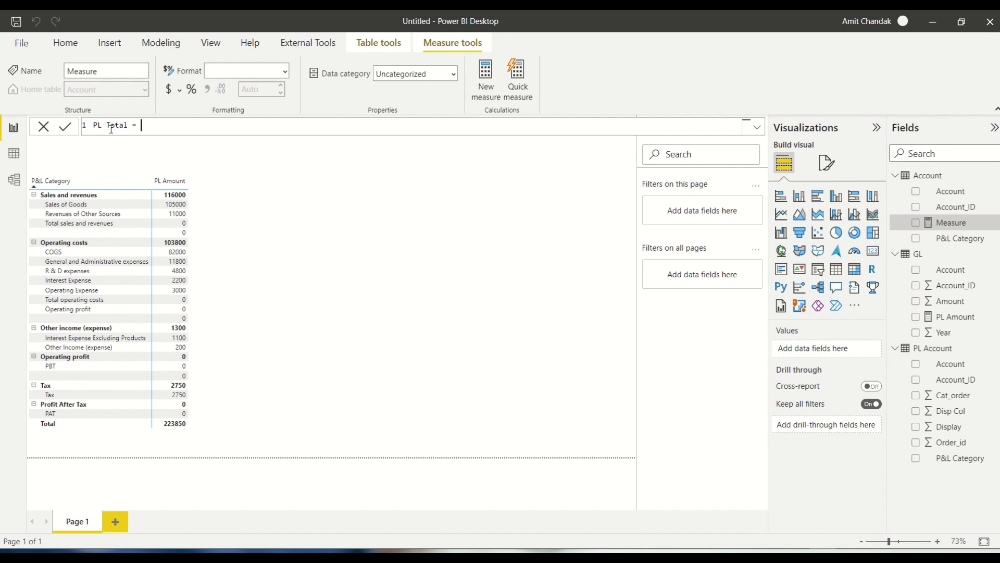
pyautogui.write('S')
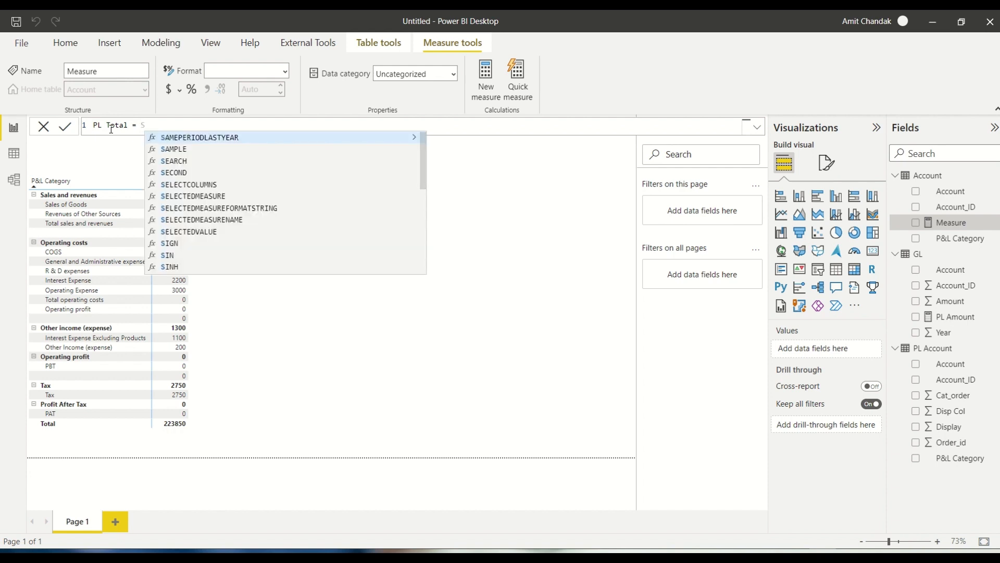
pyautogui.write('wi')
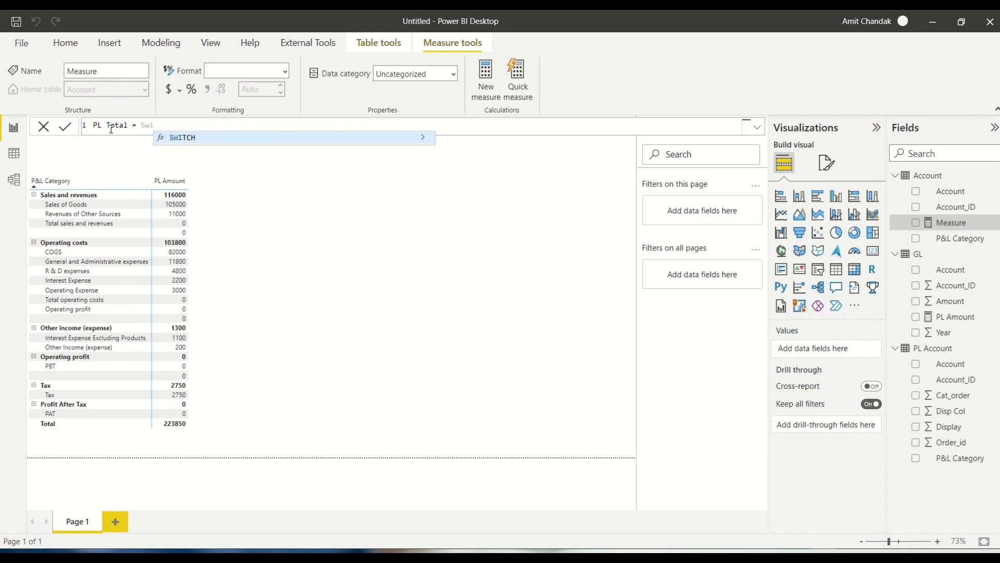
pyautogui.press('Tab')
pyautogui.write('Tru')
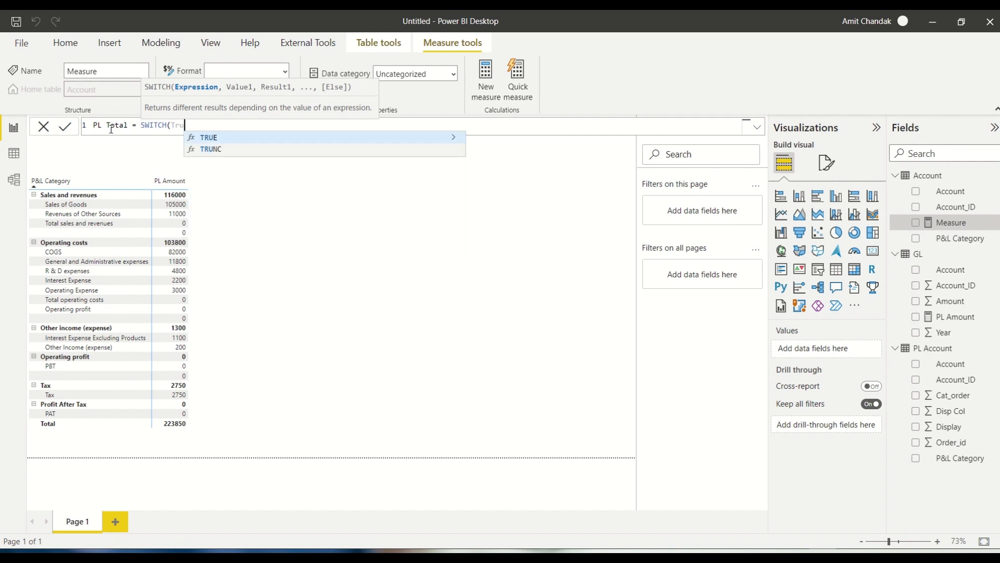
pyautogui.press('Tab')
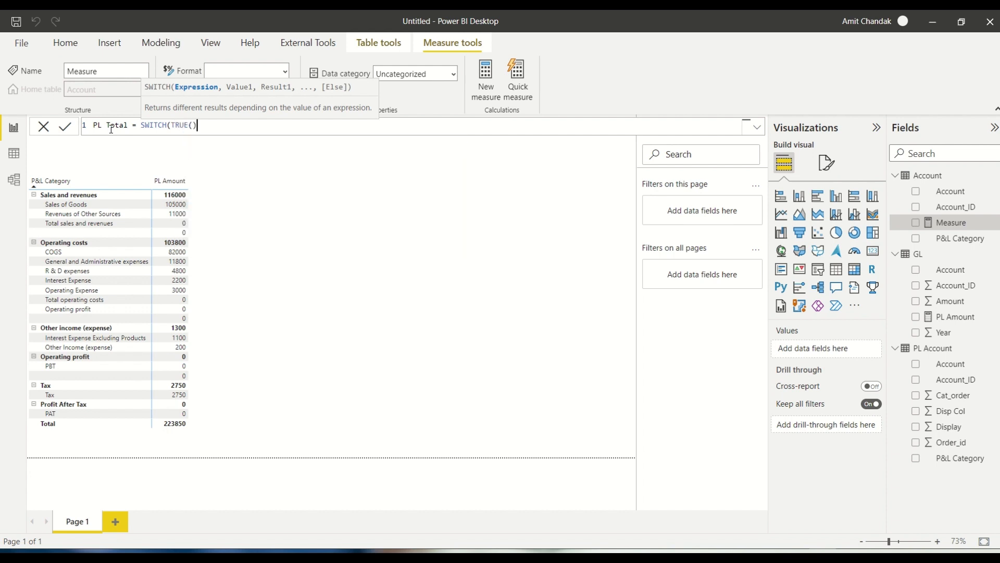
# Add empty lines for the conditions inside the PL Total measure's SWITCH and close its parenthesis on line 6.
pyautogui.write(',')
pyautogui.hotkey('shift', 'Return')
pyautogui.hotkey('shift', 'Return')
pyautogui.hotkey('shift', 'Return')
pyautogui.hotkey('shift', 'Return')
pyautogui.hotkey('shift', 'Return')
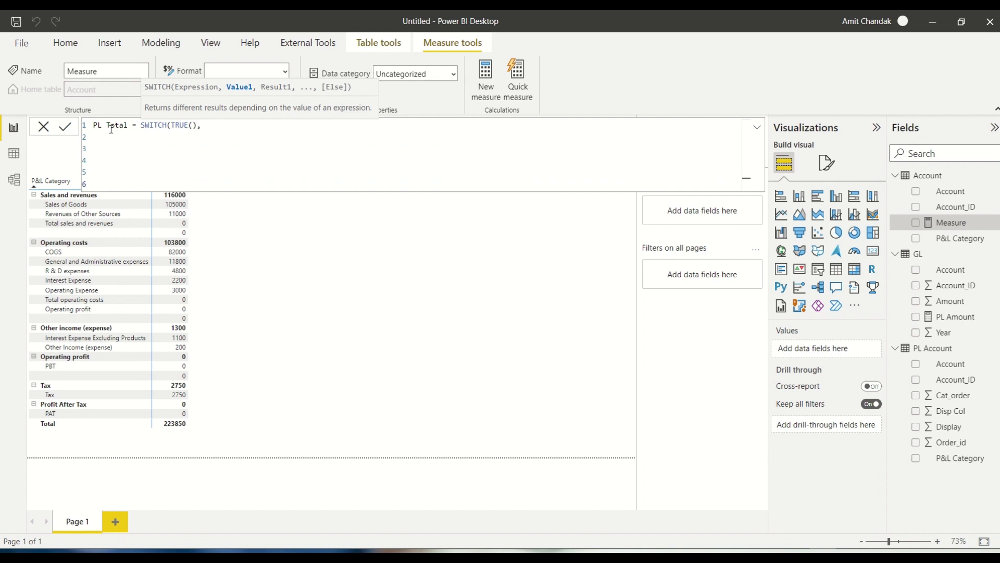
pyautogui.write(')')
pyautogui.press('Up')
pyautogui.press('Up')
pyautogui.press('Up')
pyautogui.press('Up')
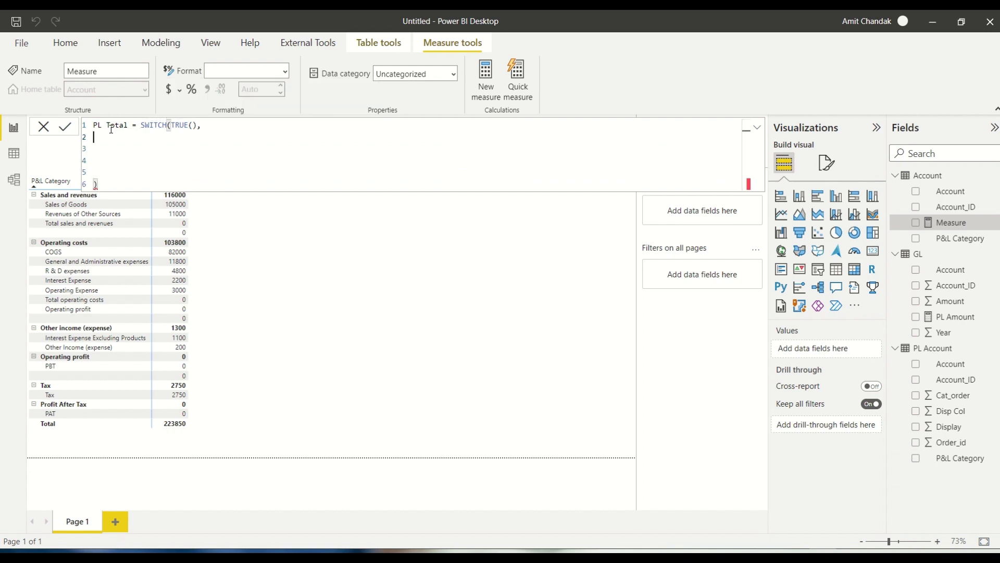
# Enter Max('PL Account'[Order_id]) on line 2 as the start of the first SWITCH condition.
pyautogui.write('Max(')
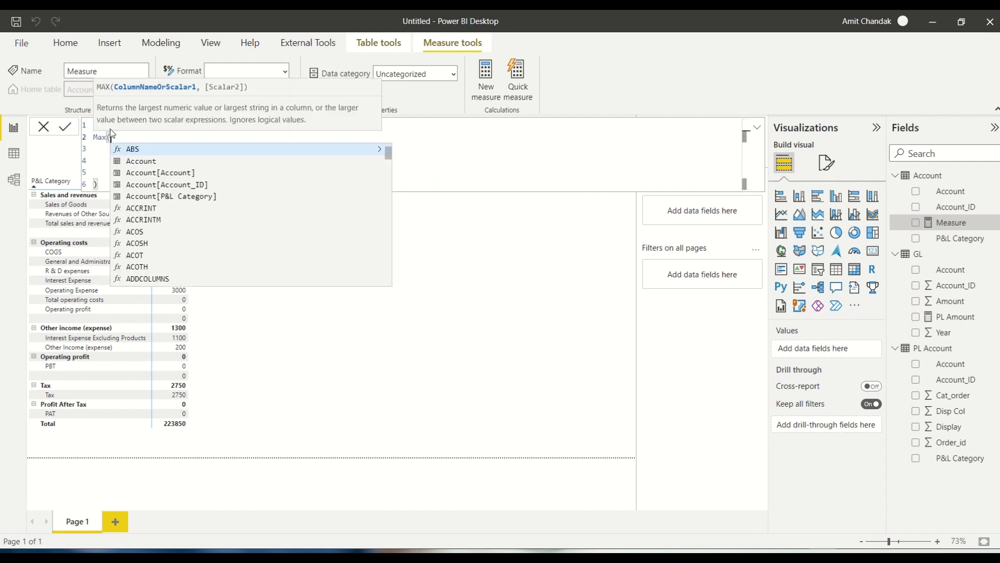
pyautogui.write('pl')
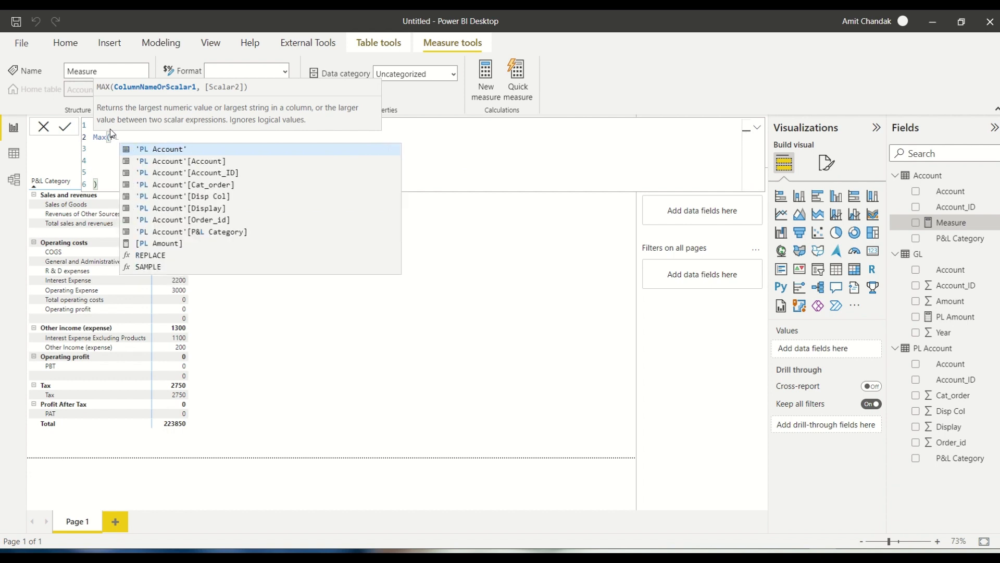
pyautogui.press('Down')
pyautogui.press('Down')
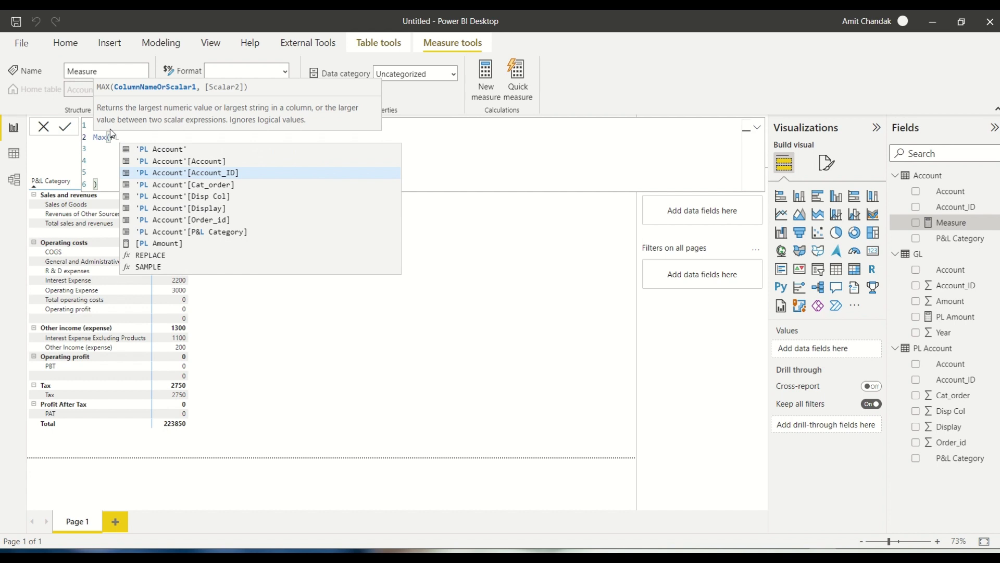
pyautogui.press('Down')
pyautogui.press('Down')
pyautogui.press('Down')
pyautogui.press('Down')
pyautogui.press('Tab')
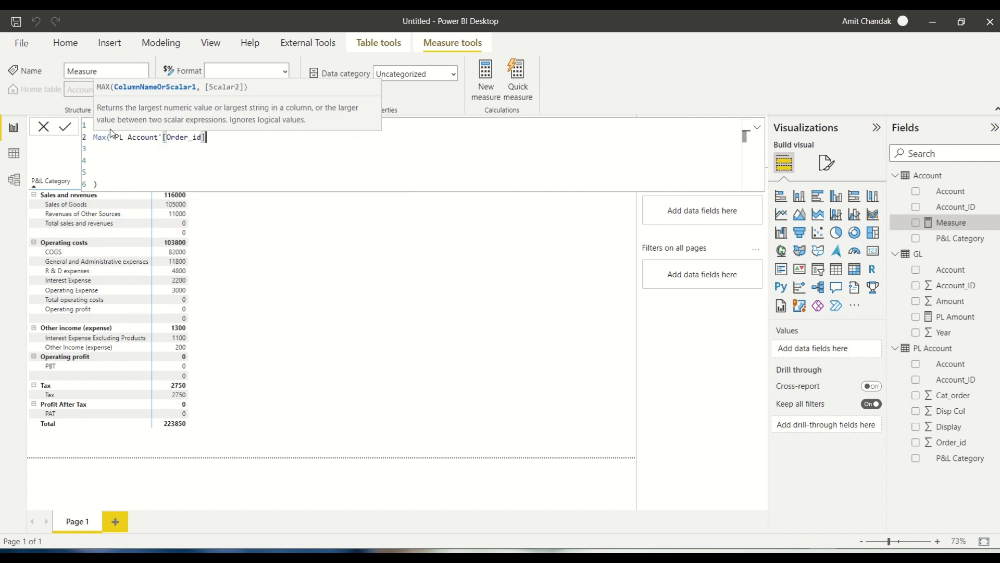
pyautogui.write(')')
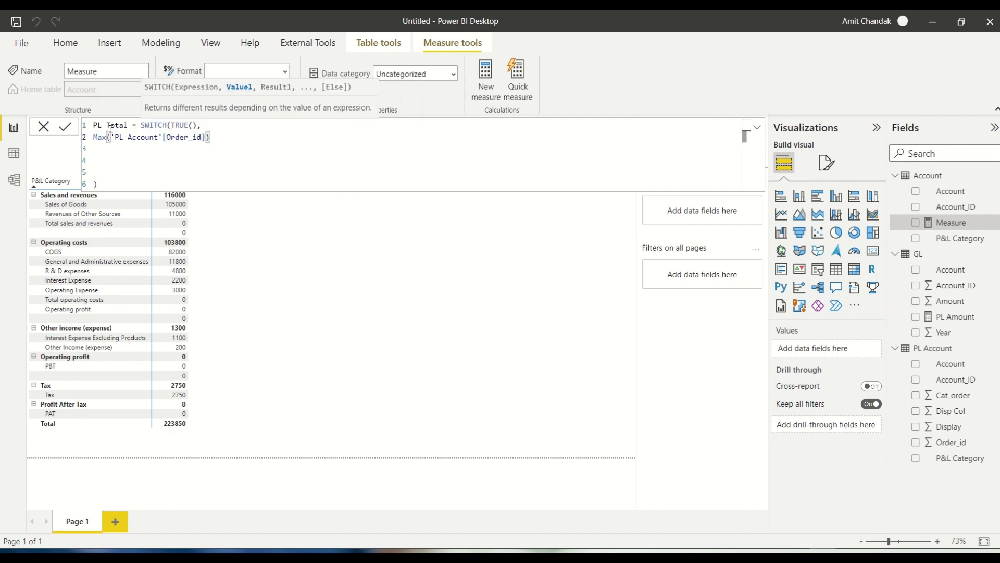
# Complete line 2 of PL Total with =3, CALCULATE([PL Amount], 'PL Account'[Order_id] in {1,2})) and commit the measure.
pyautogui.write(' =3, CALCULATE(')
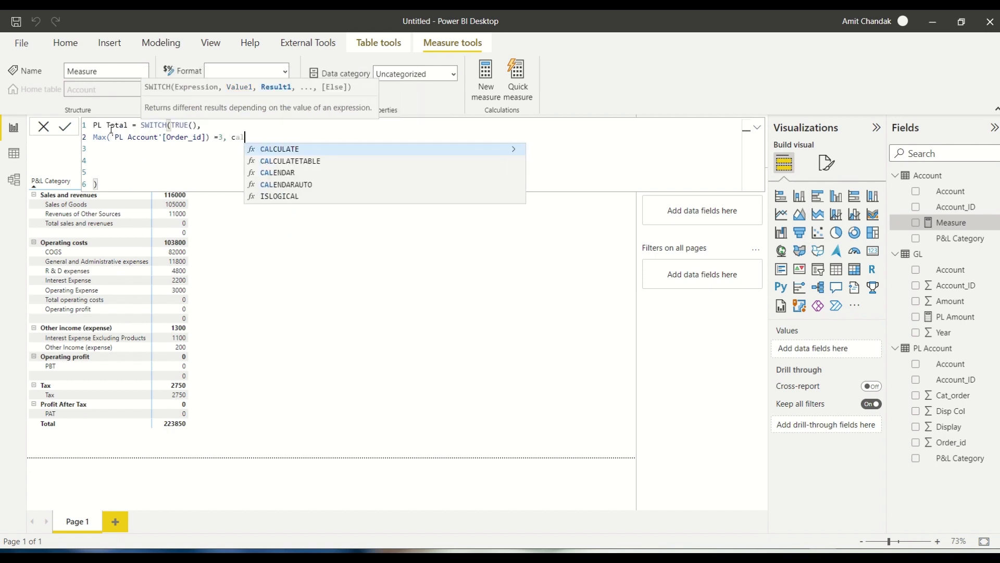
pyautogui.write('[')
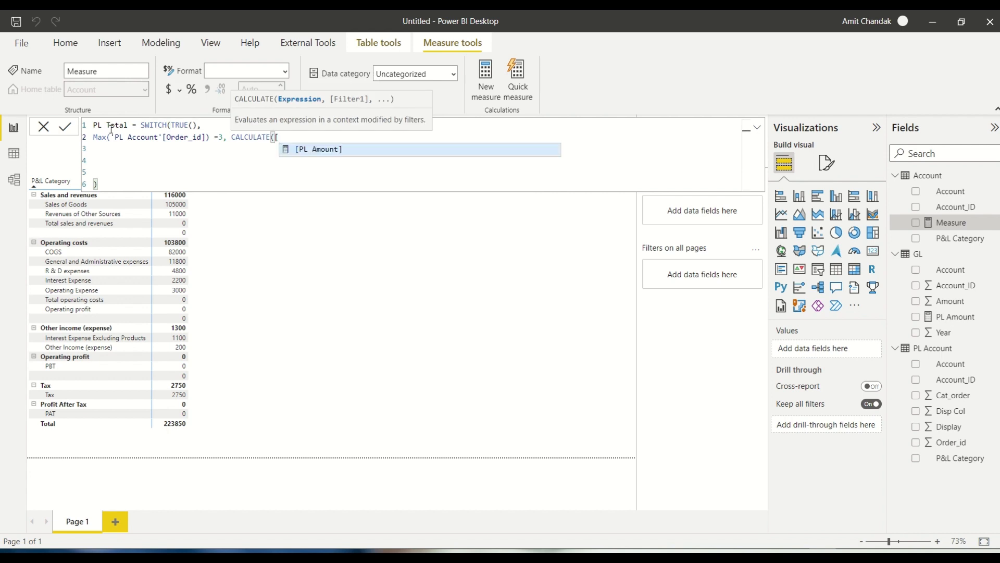
pyautogui.press('Tab')
pyautogui.write(',')
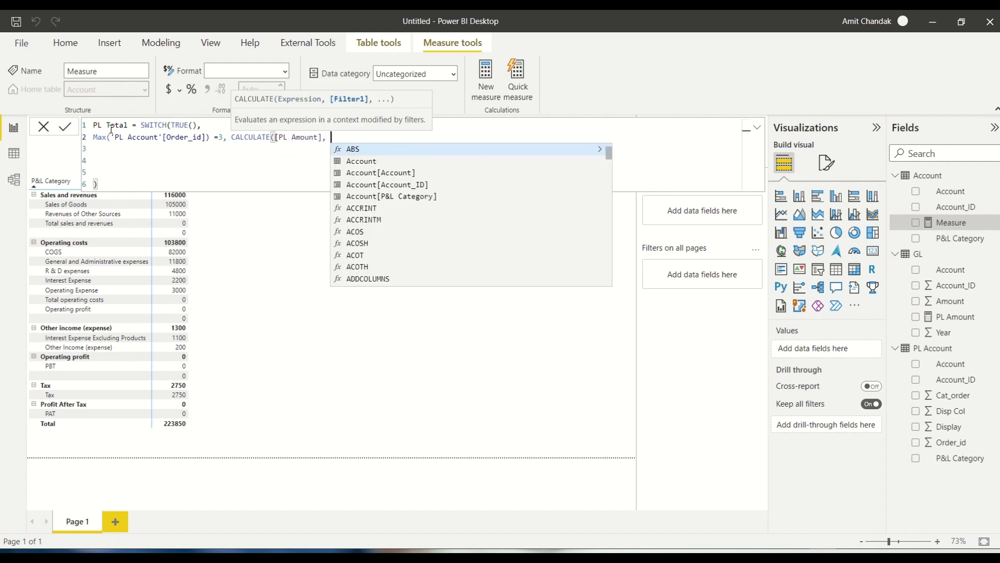
pyautogui.write(' A')
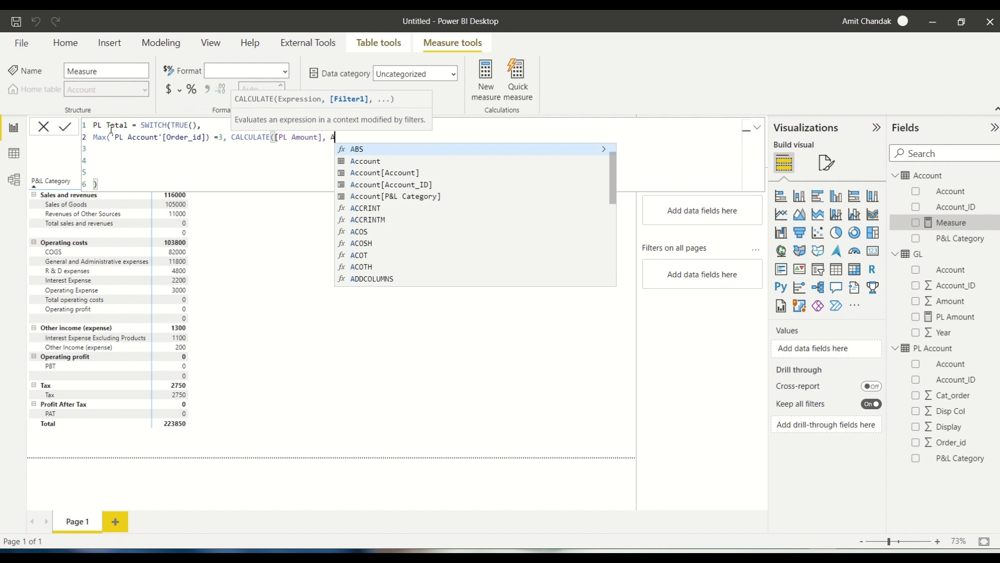
pyautogui.press('BackSpace')
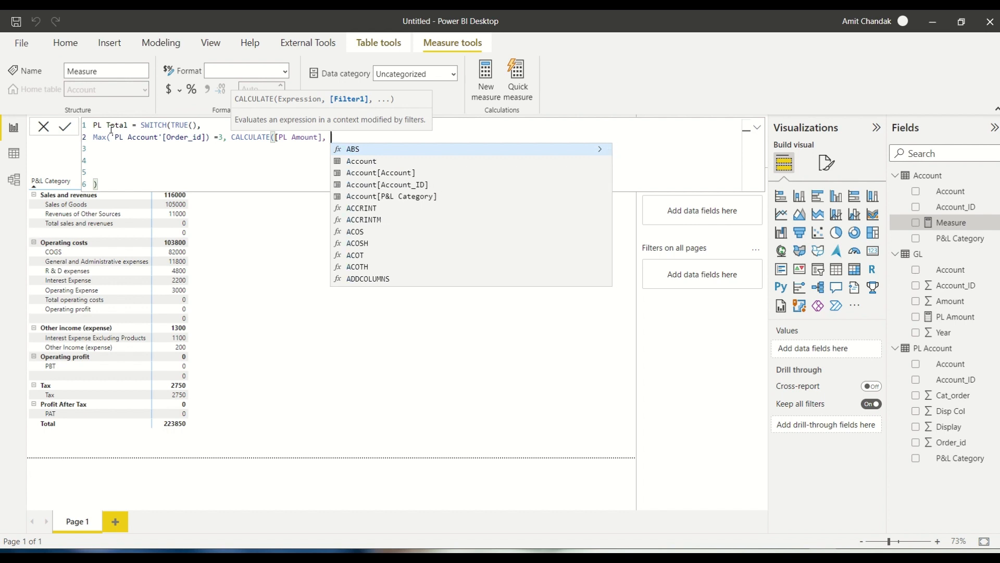
pyautogui.write('Ord')
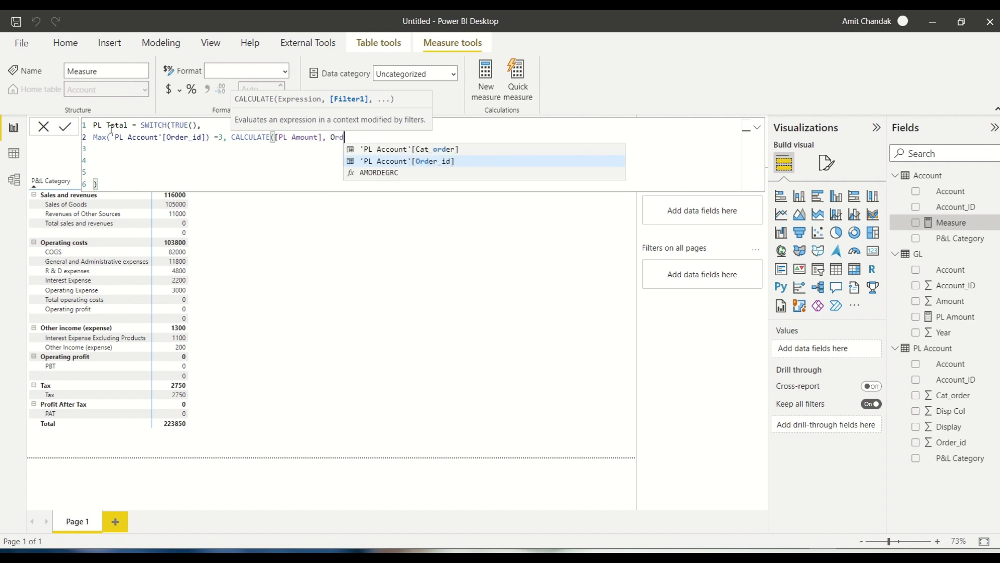
pyautogui.press('Tab')
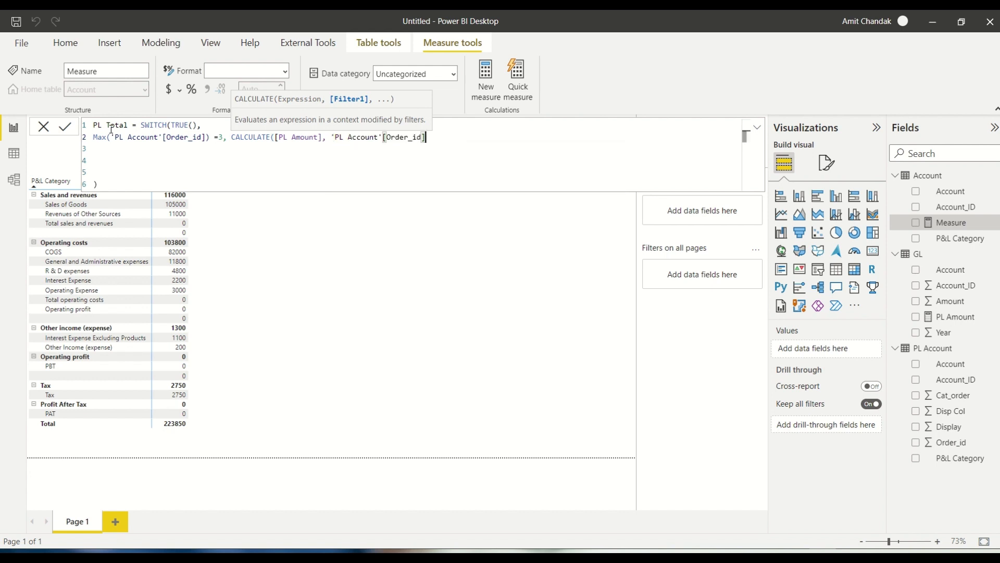
pyautogui.write('in {1,2})')
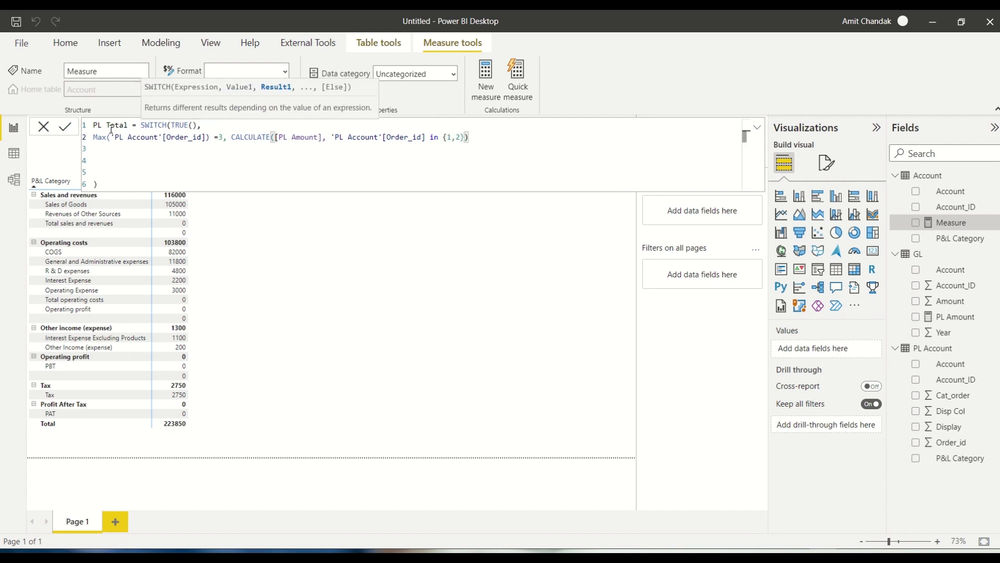
pyautogui.write(')')
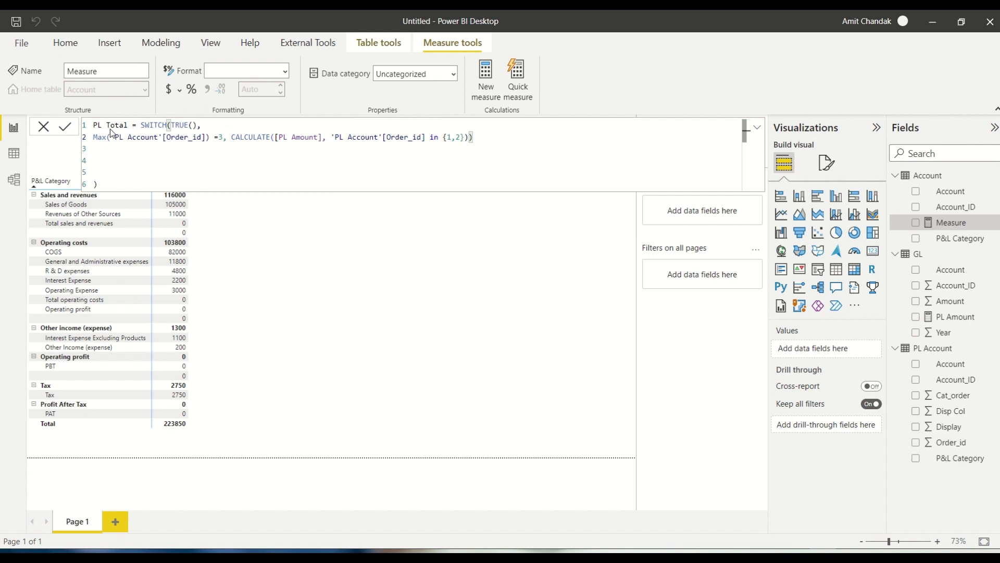
pyautogui.press('Return')
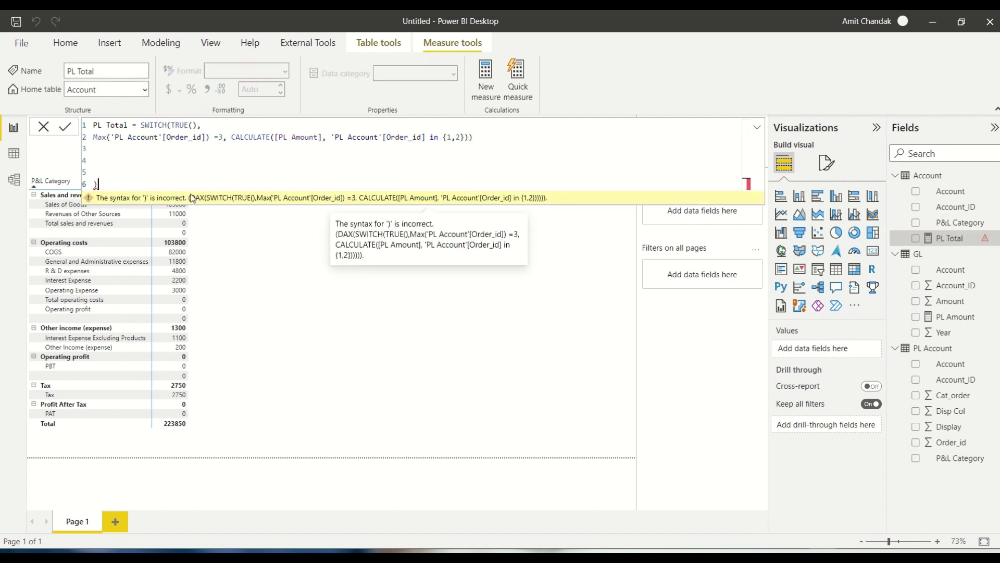
# Remove the extra closing parenthesis at the end of line 2 and commit the PL Total measure.
pyautogui.click(211, 137)
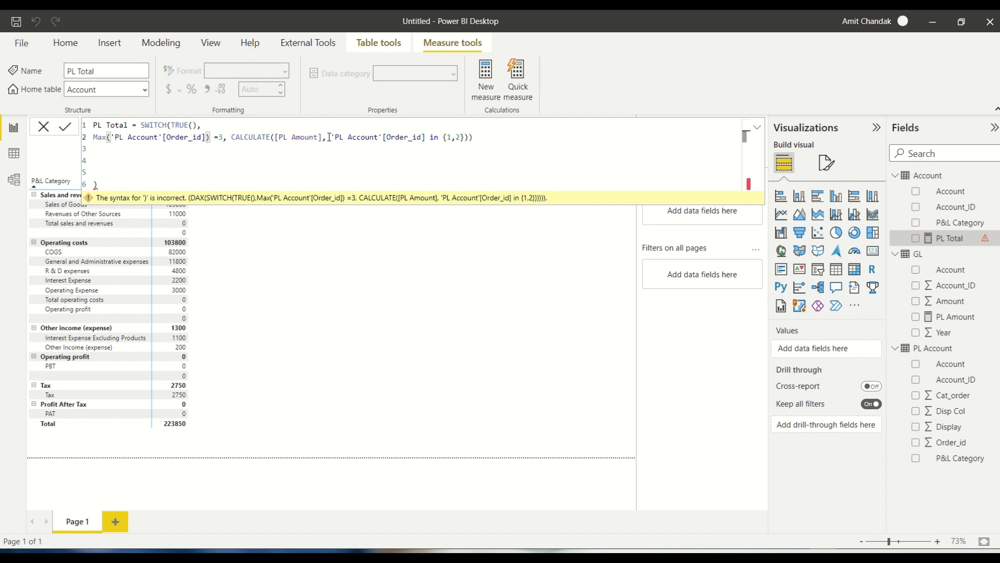
pyautogui.doubleClick(407, 138)
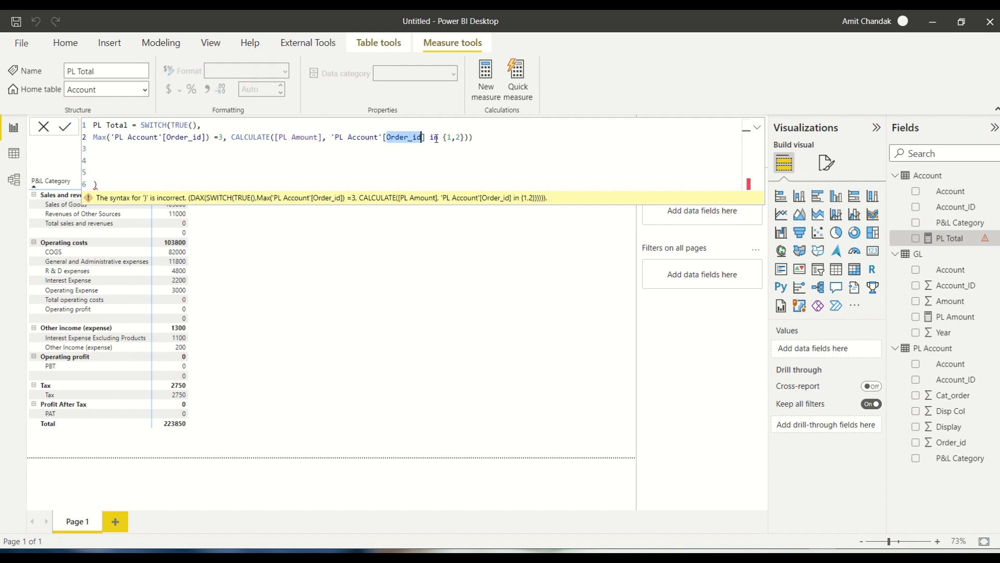
pyautogui.click(465, 138)
pyautogui.click(474, 137)
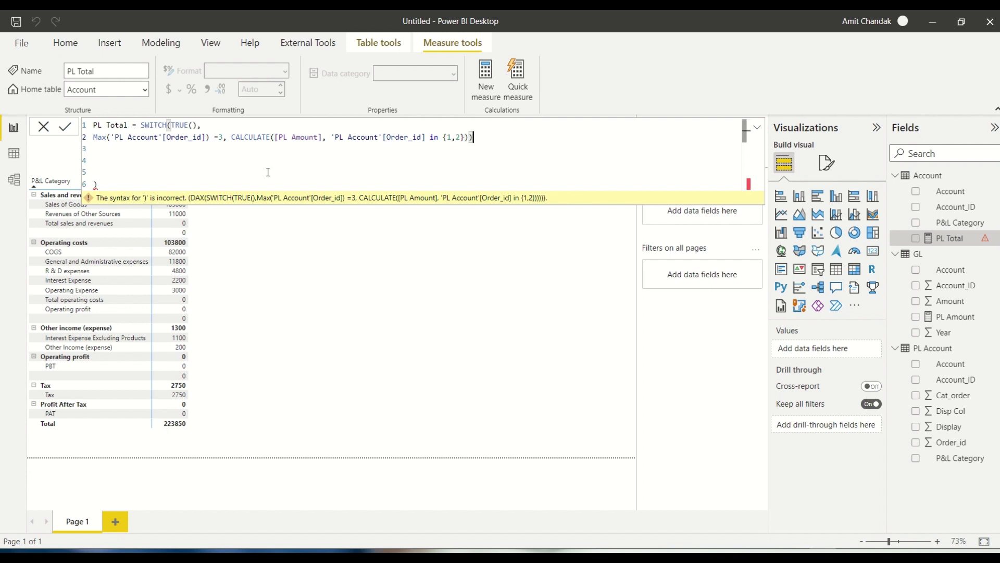
pyautogui.click(96, 185)
pyautogui.click(474, 137)
pyautogui.press('BackSpace')
pyautogui.click(65, 127)
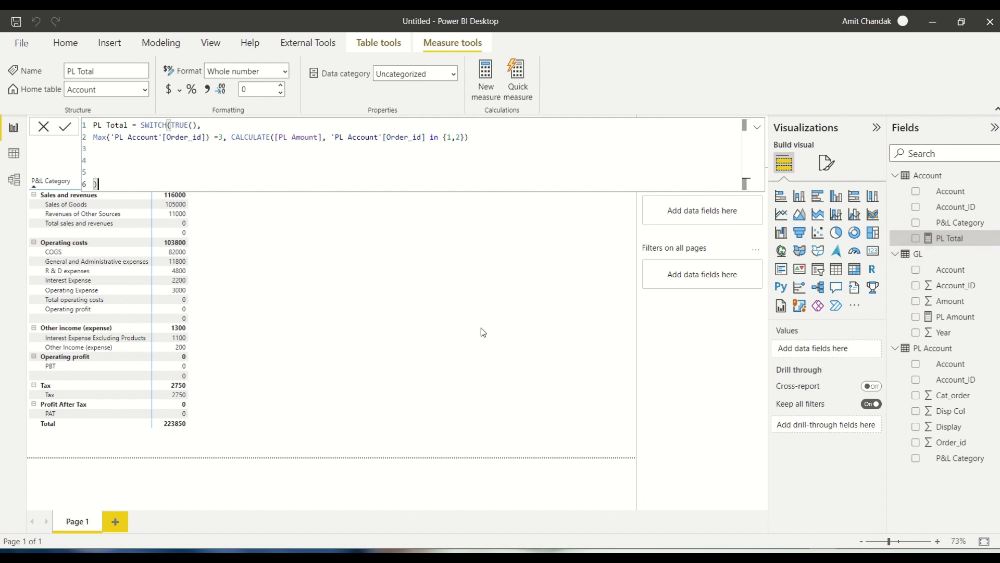
# Add the PL Total measure to the P&L matrix as a value next to PL Amount.
pyautogui.moveTo(956, 241); pyautogui.dragTo(382, 287)
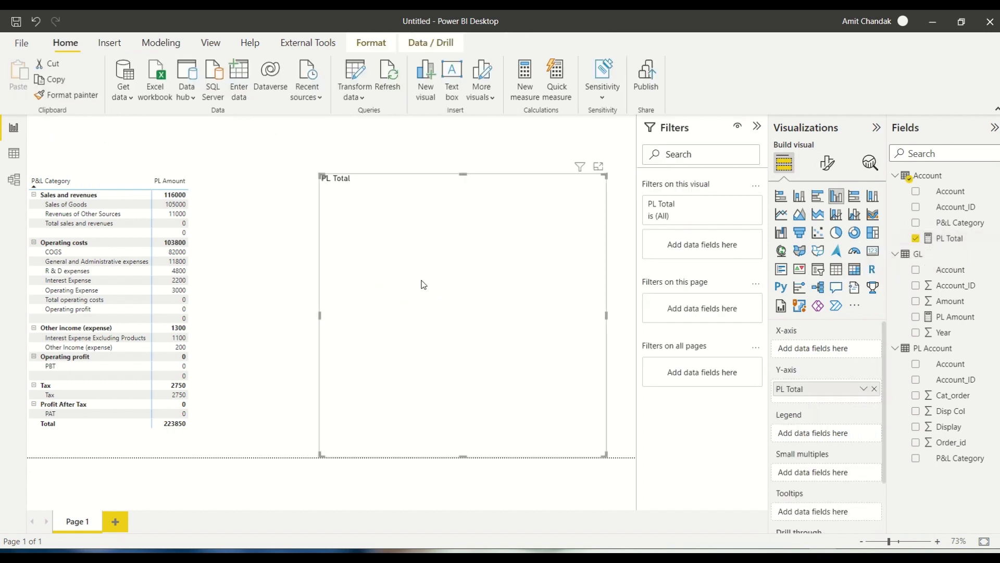
pyautogui.press('Delete')
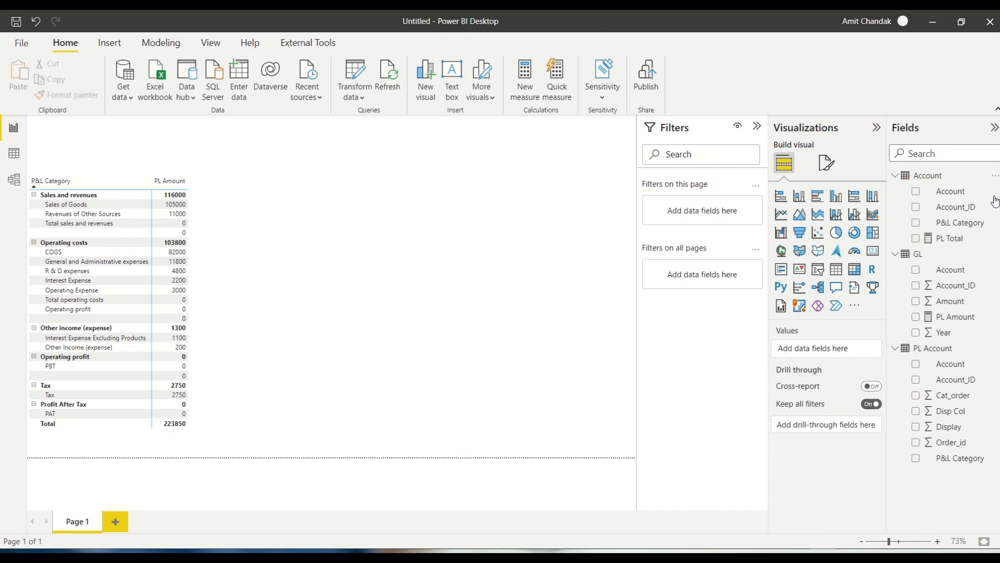
pyautogui.click(244, 258)
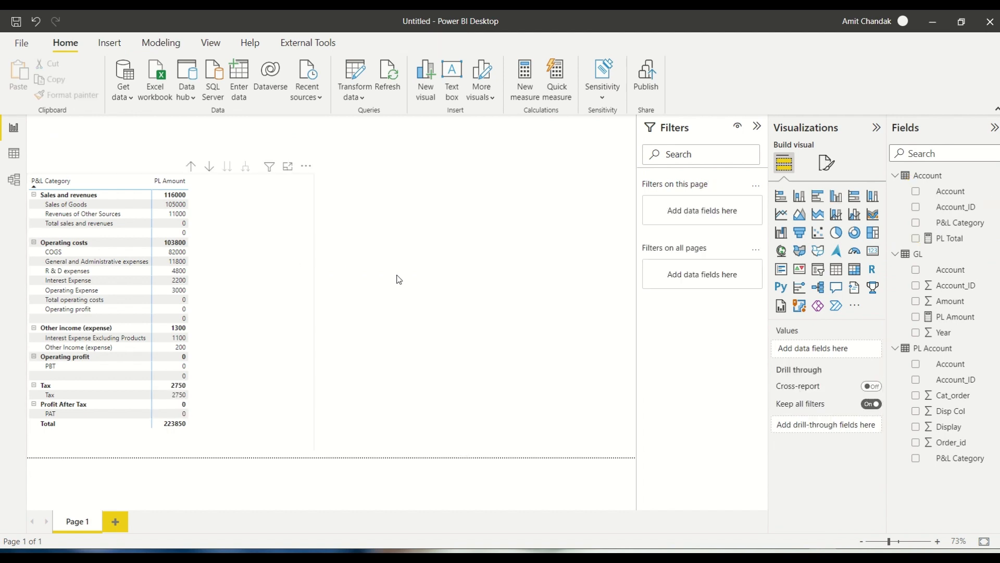
pyautogui.click(916, 239)
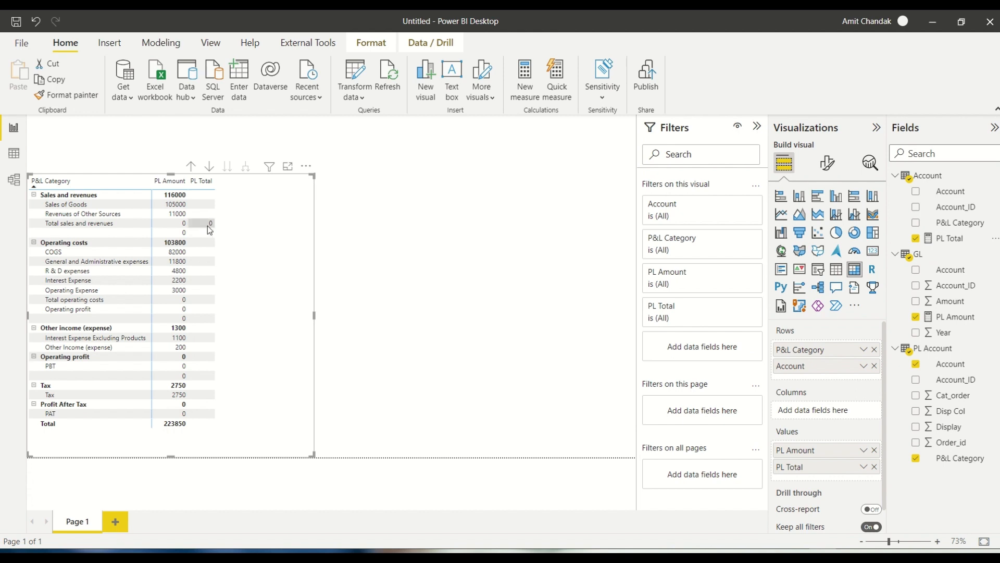
# Wrap the Order_id in {1,2} condition of PL Total in filter(all('PL Account'), ...) and commit the measure.
pyautogui.click(950, 239)
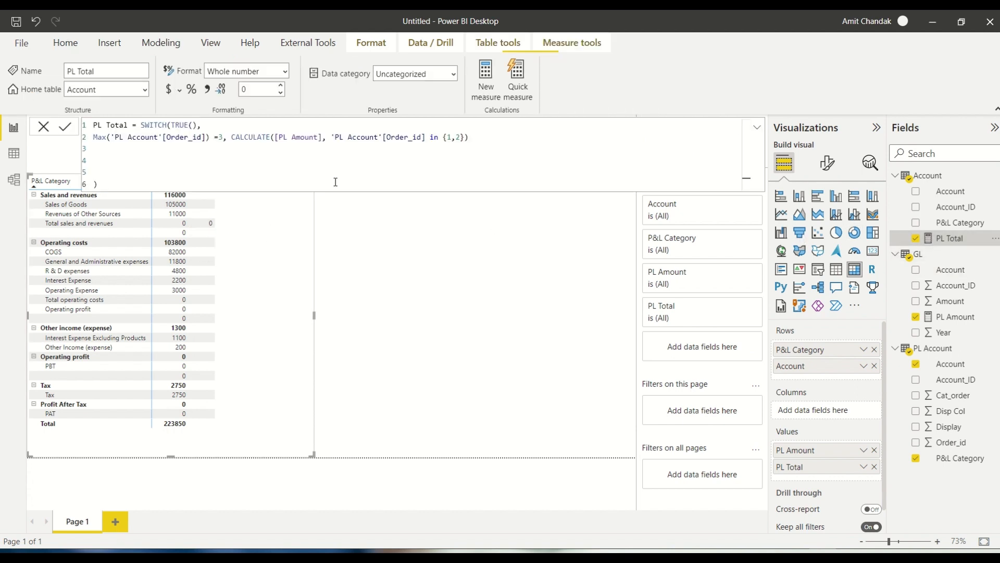
pyautogui.click(331, 137)
pyautogui.write('filt')
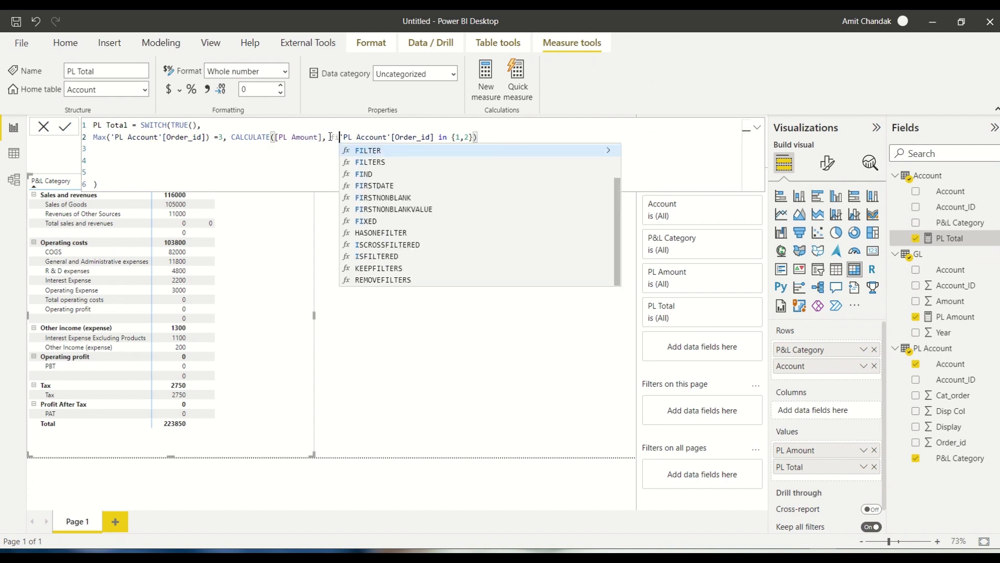
pyautogui.write('er( ')
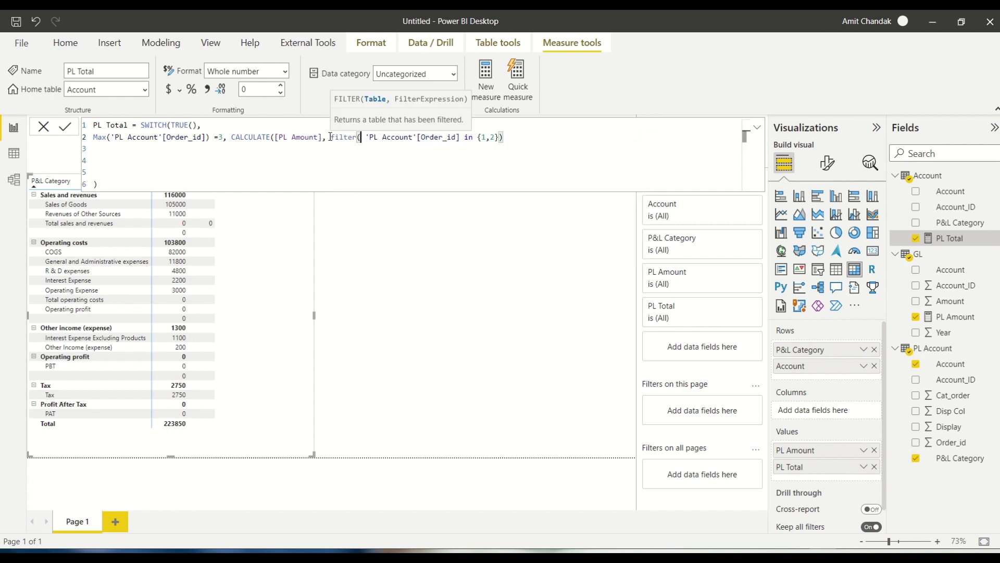
pyautogui.write('all)')
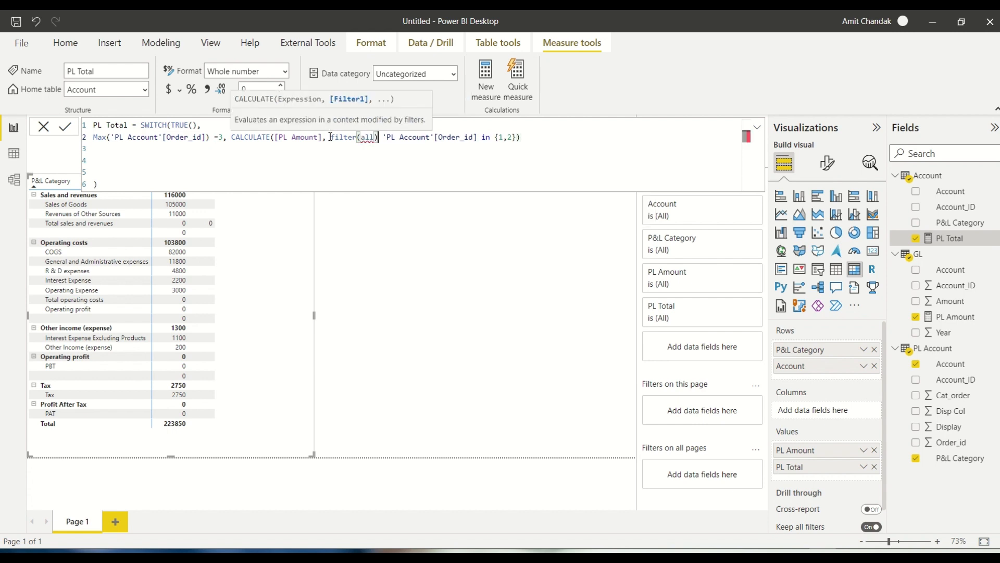
pyautogui.press('BackSpace')
pyautogui.write('(')
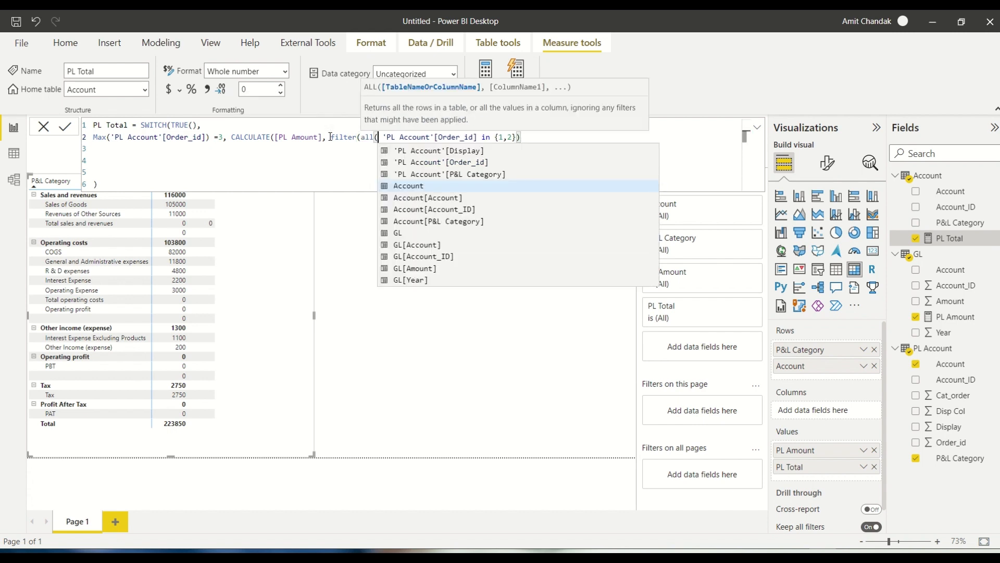
pyautogui.write('PL')
pyautogui.press('Tab')
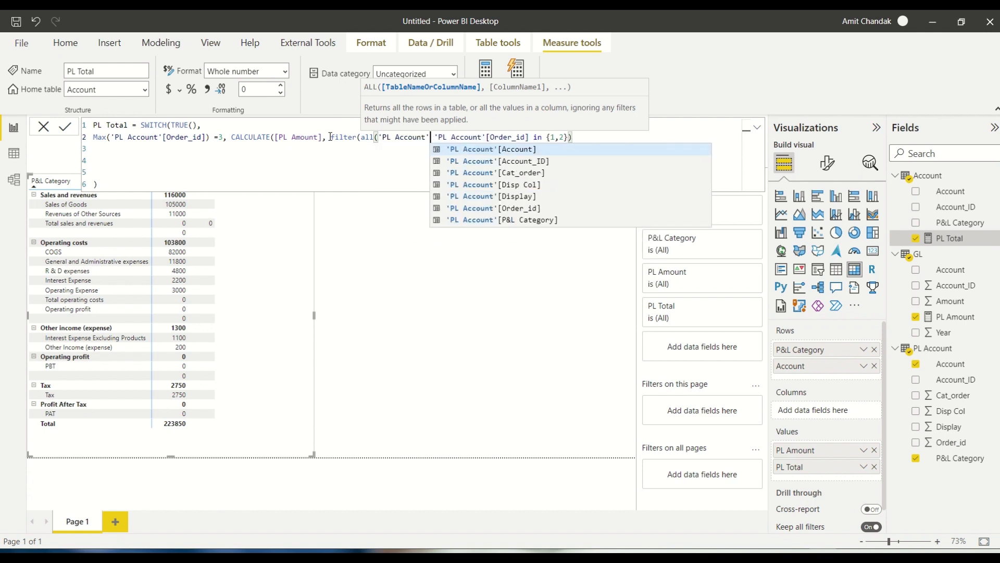
pyautogui.write('),')
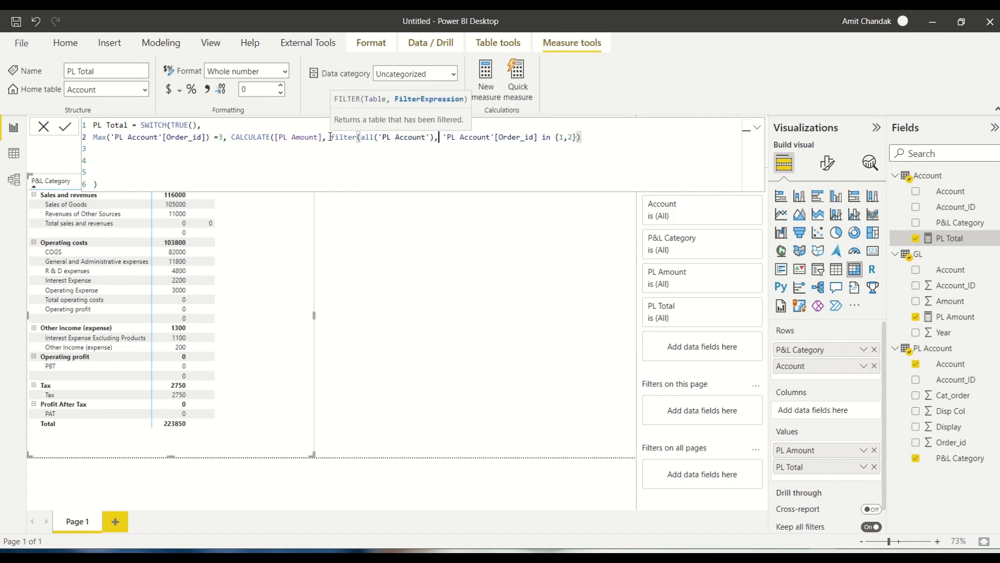
pyautogui.press('Return')
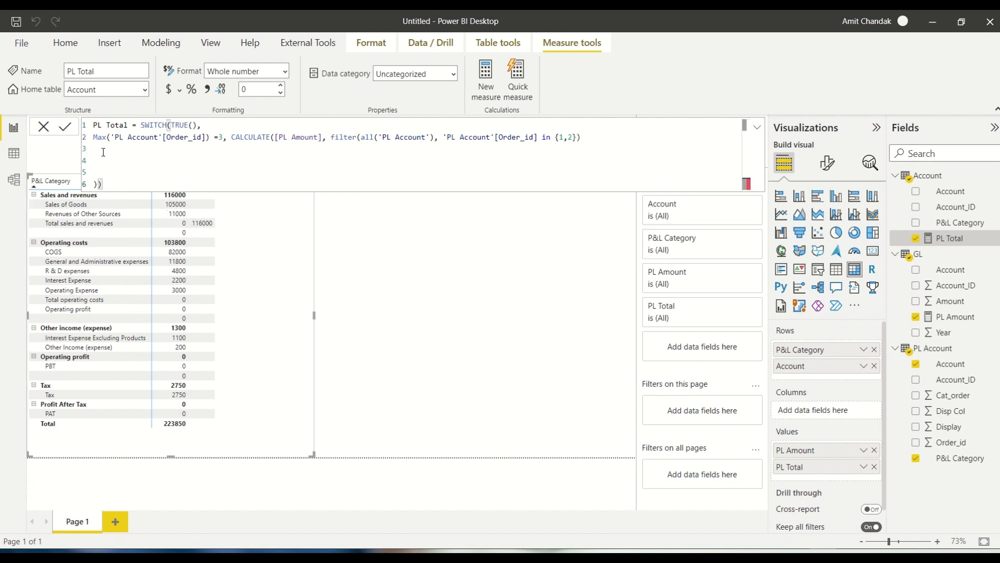
# Add a comma after line 2 of PL Total, enter [PL Amount] on line 3 as the default result, and commit.
pyautogui.click(596, 136)
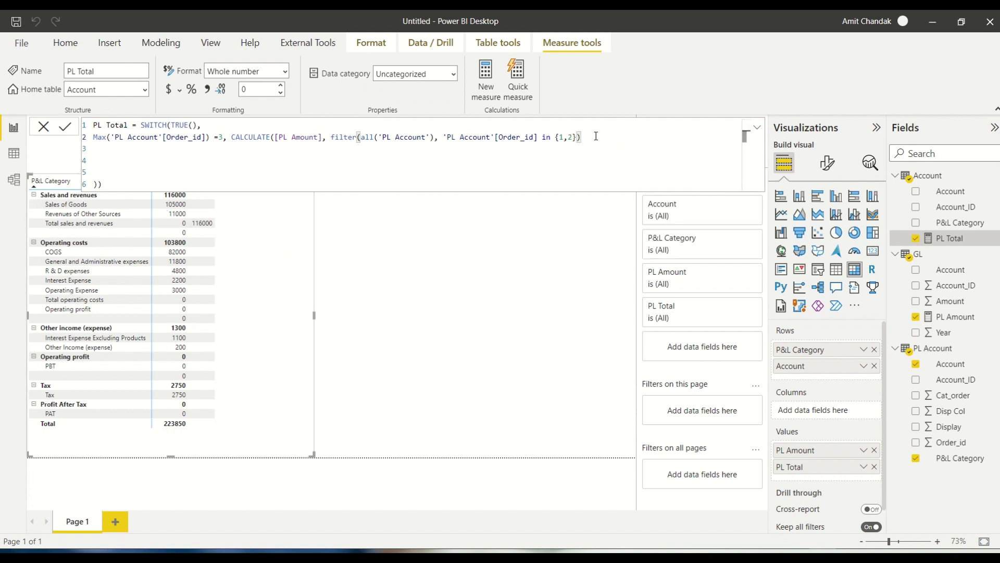
pyautogui.write(',')
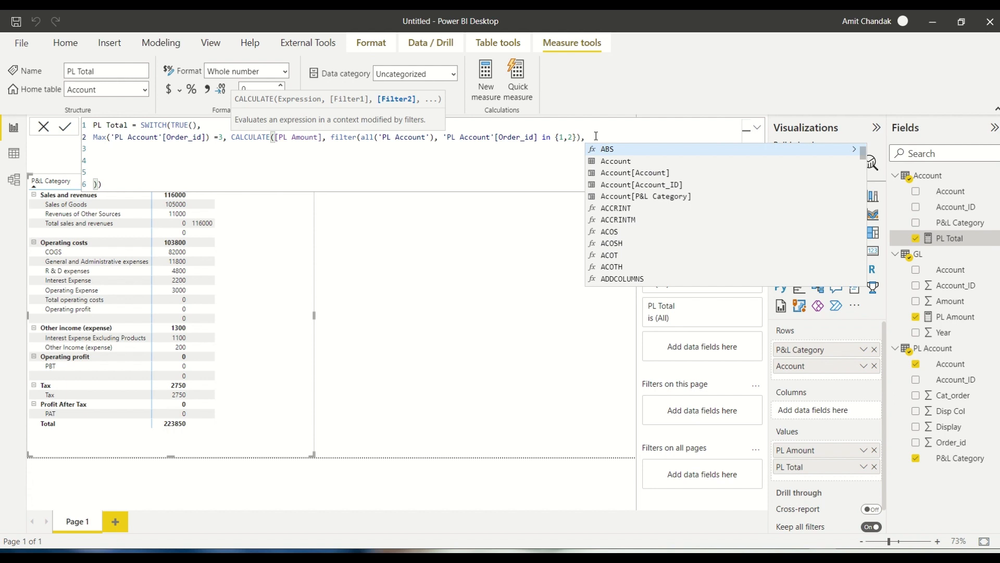
pyautogui.click(100, 147)
pyautogui.write('[')
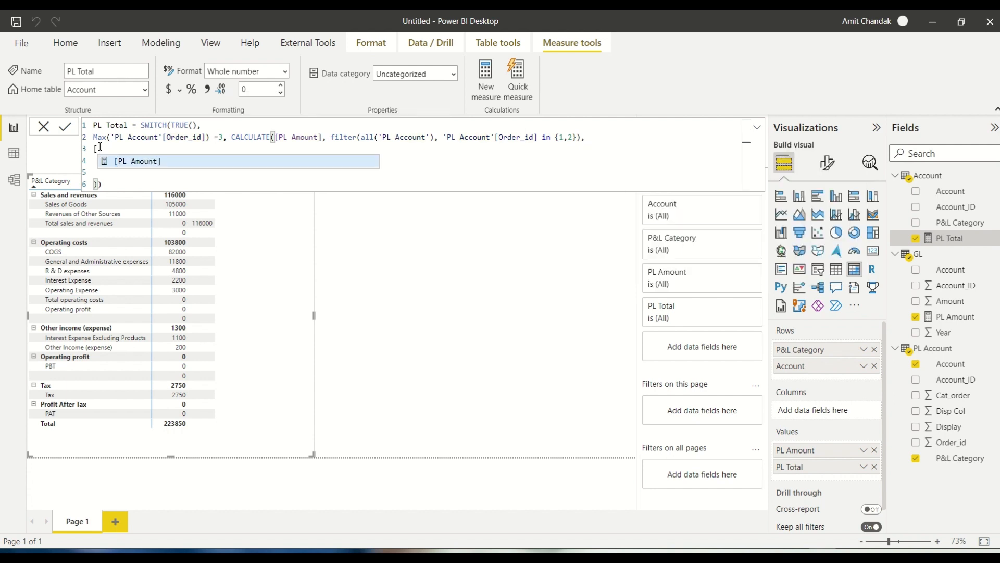
pyautogui.press('Tab')
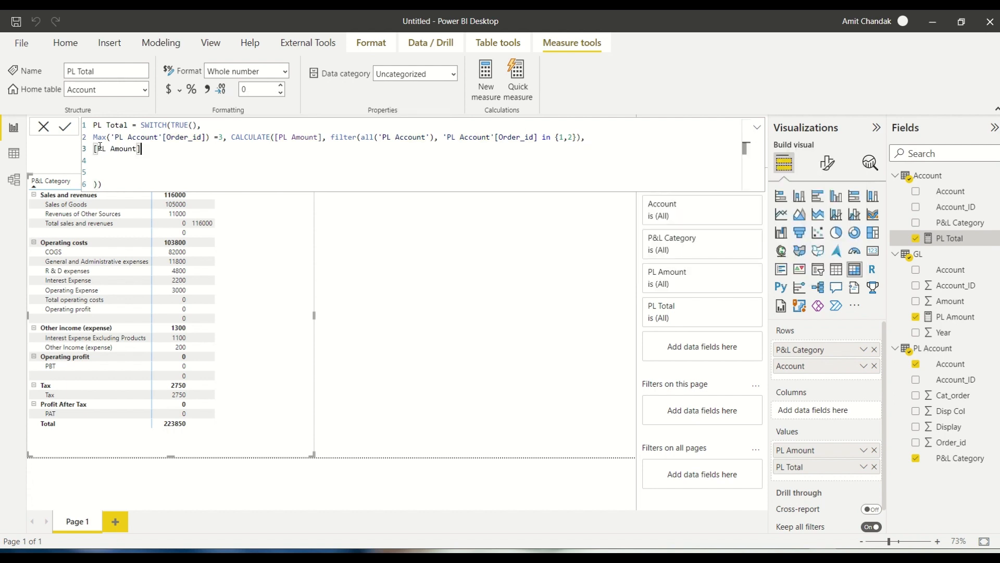
pyautogui.click(270, 325)
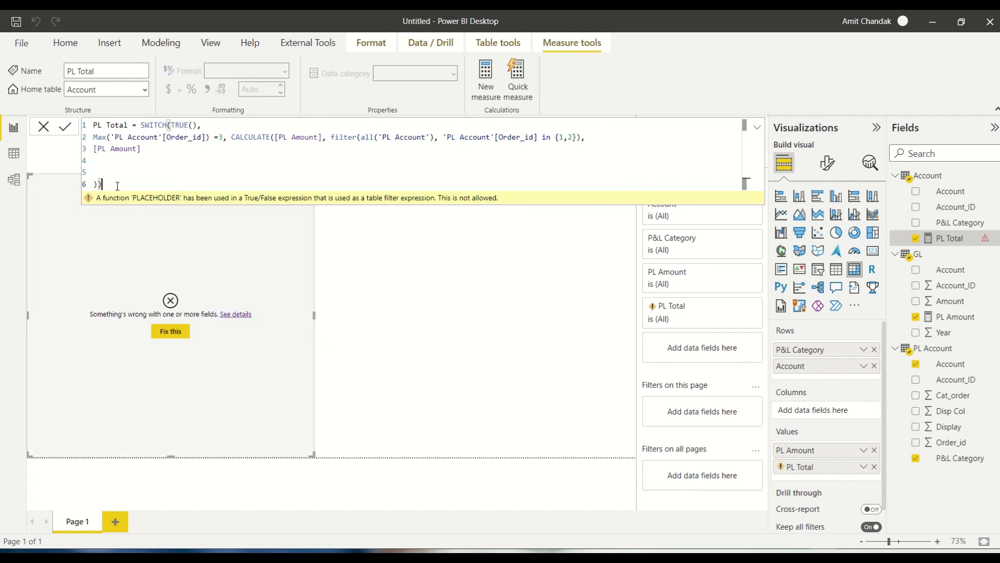
# Move the extra closing parenthesis from line 6 to the end of line 2, before the comma, and commit PL Total.
pyautogui.press('BackSpace')
pyautogui.click(583, 138)
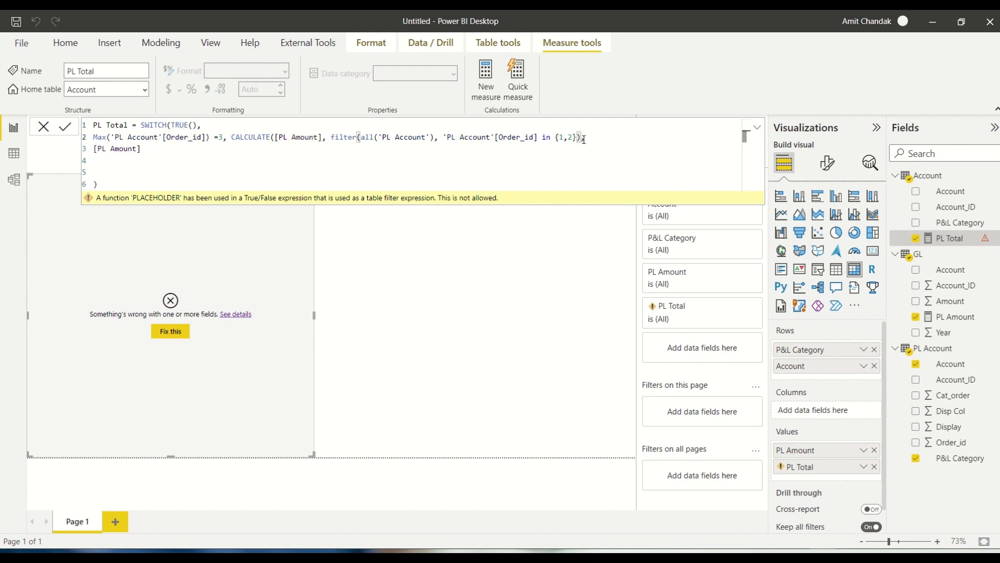
pyautogui.write('),')
pyautogui.press('Return')
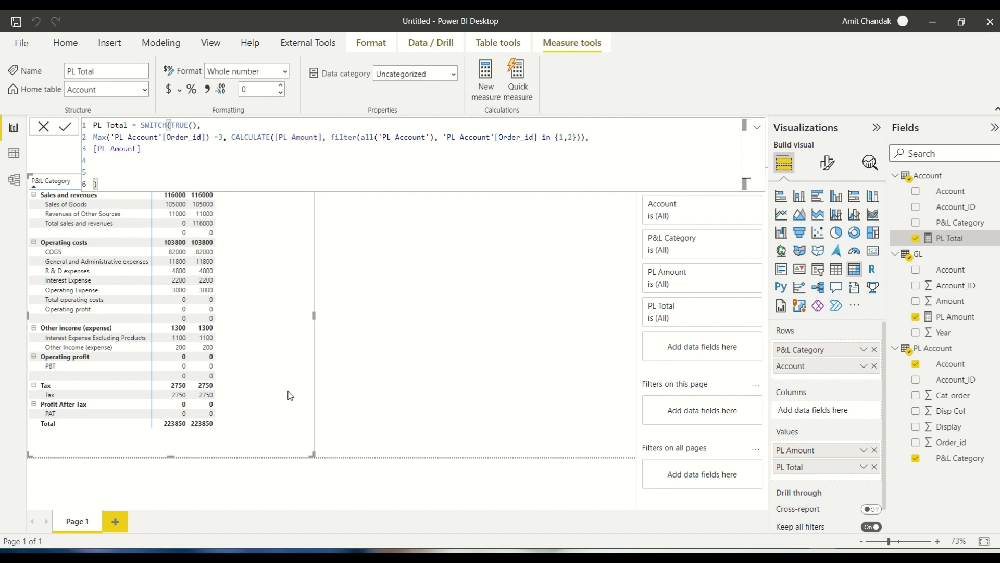
# Collapse the formula editor and add a slicer on the GL table's Year field above the matrix.
pyautogui.click(760, 128)
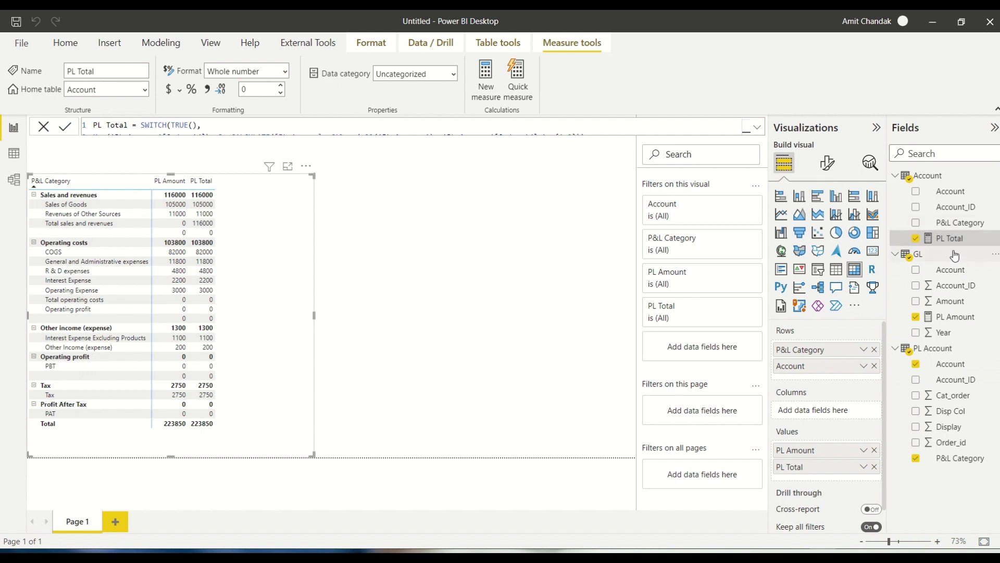
pyautogui.moveTo(944, 333); pyautogui.dragTo(113, 159)
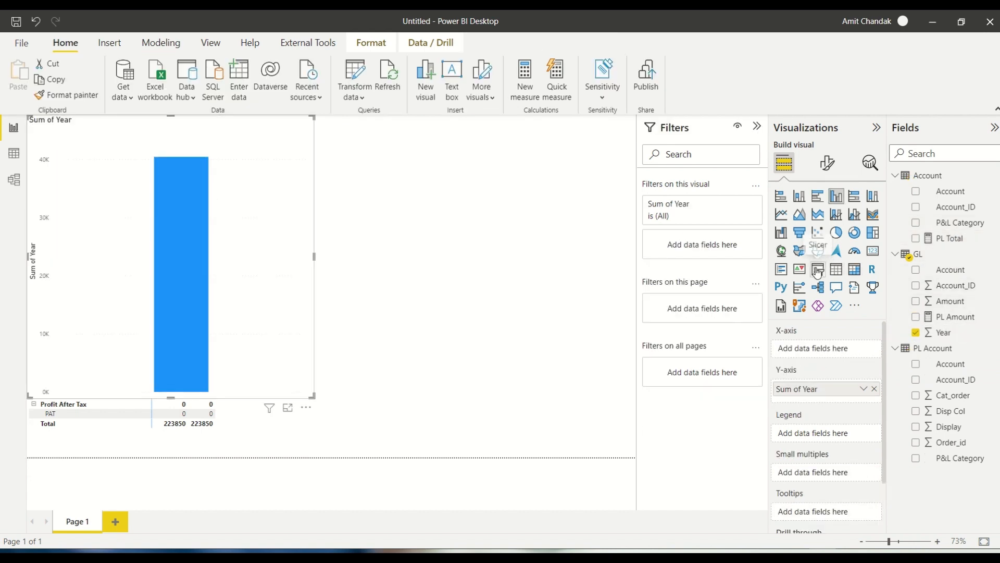
pyautogui.click(818, 271)
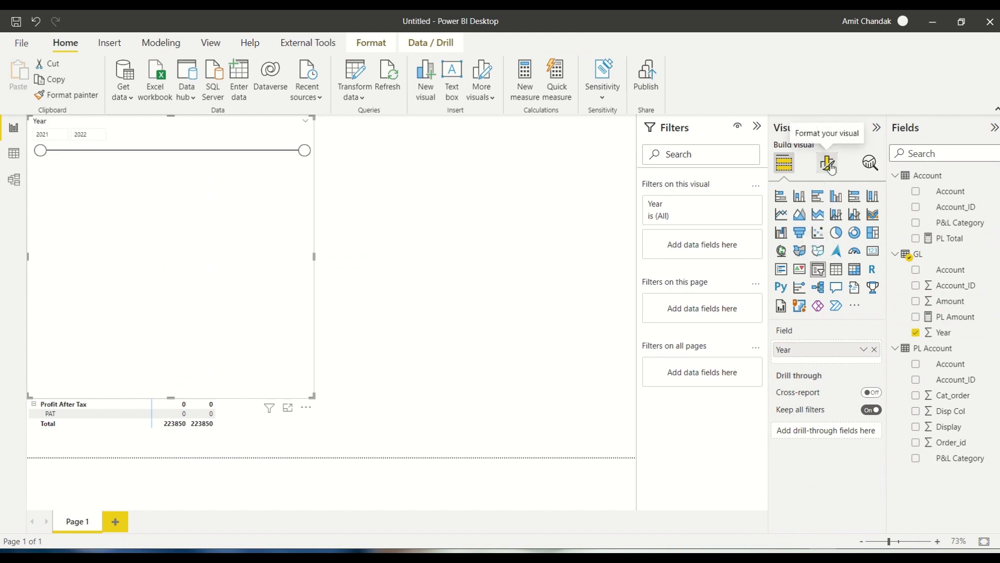
# Open the Year slicer's visual formatting options.
pyautogui.click(829, 165)
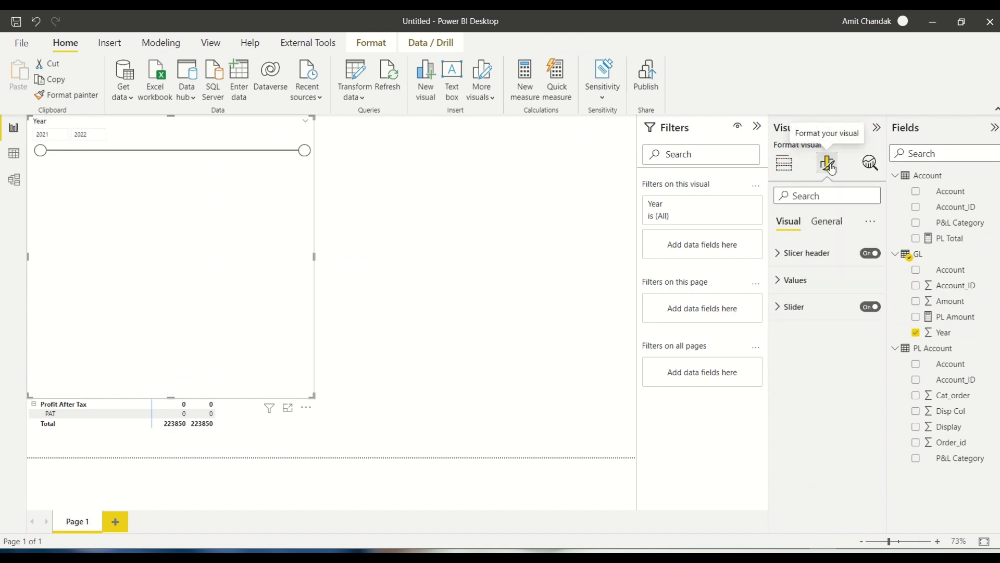
pyautogui.click(778, 254)
pyautogui.click(778, 254)
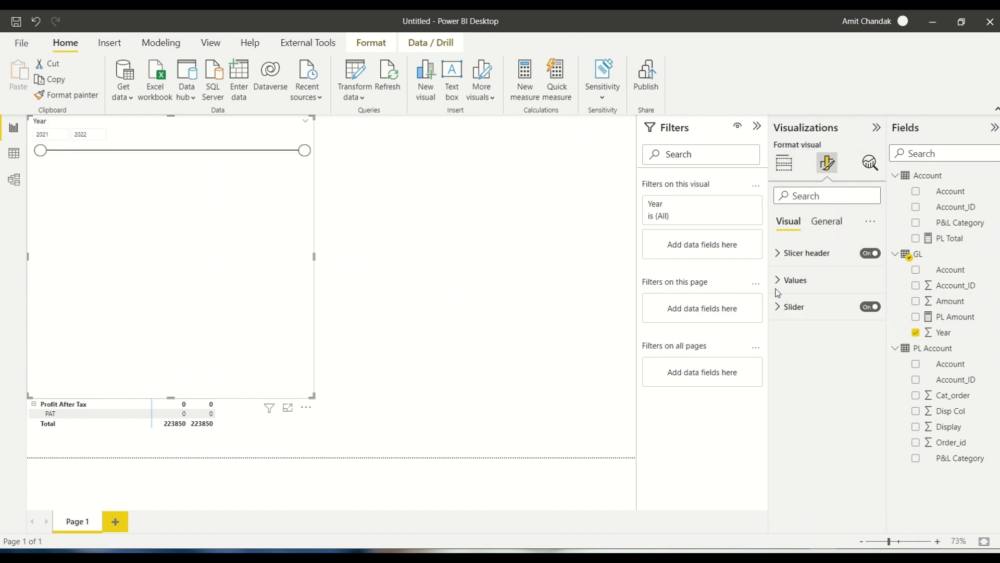
# Change the Year slicer from a range slider to a list of selectable years.
pyautogui.click(778, 281)
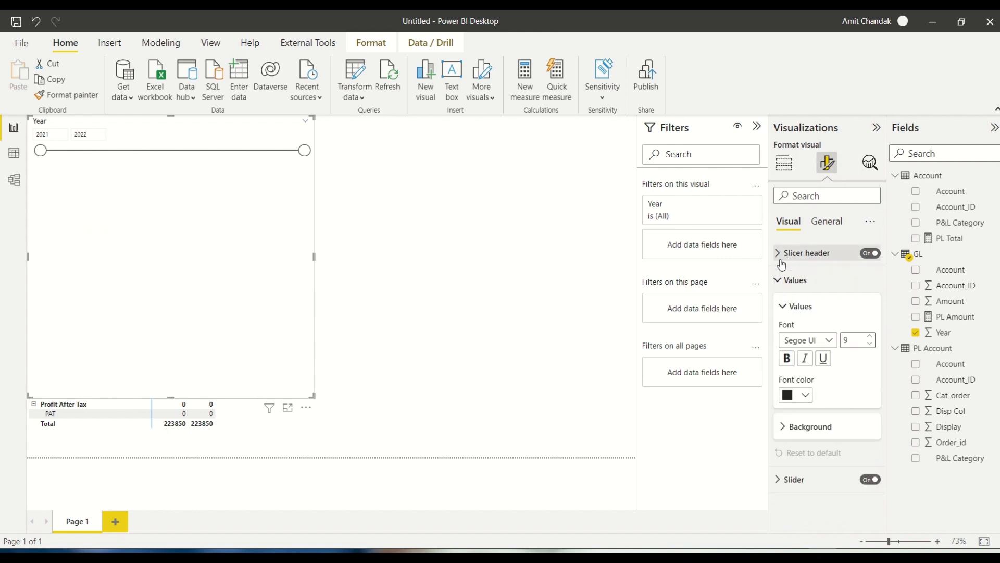
pyautogui.click(779, 281)
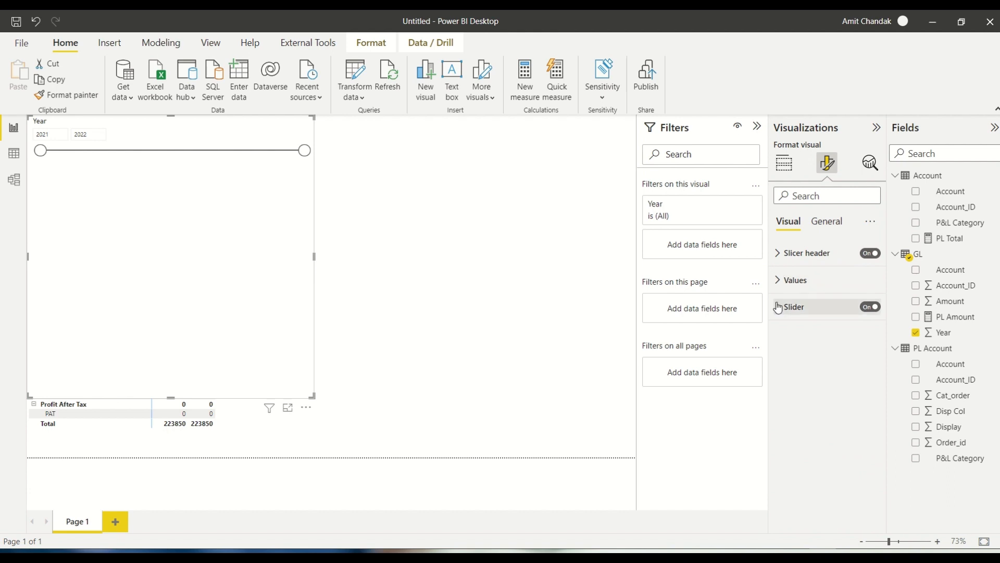
pyautogui.click(778, 307)
pyautogui.click(779, 282)
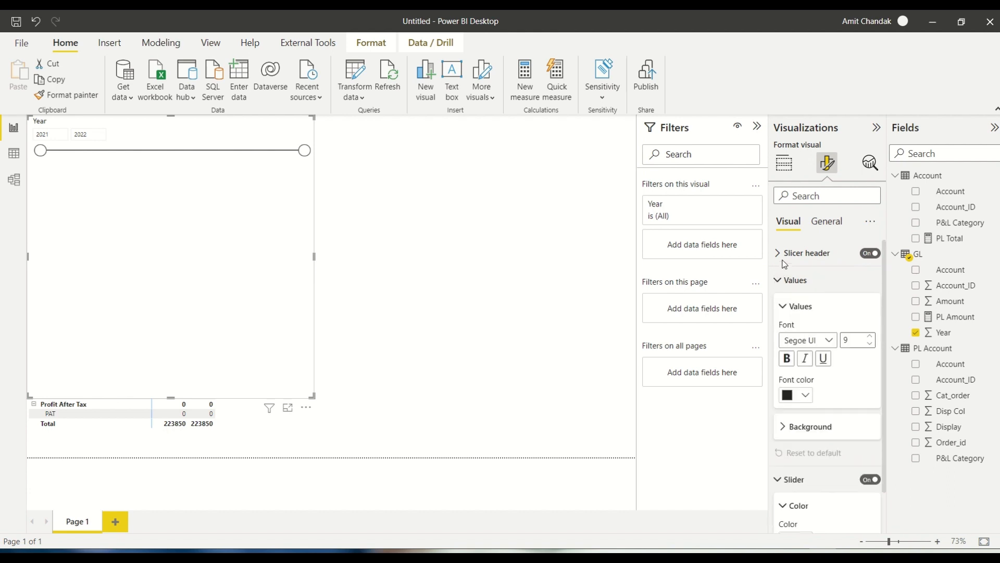
pyautogui.click(783, 256)
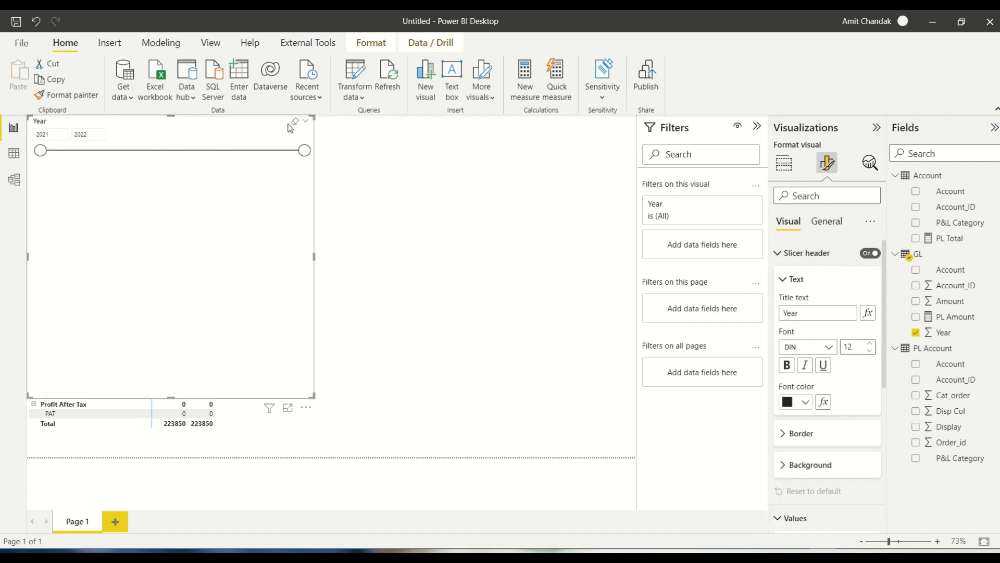
pyautogui.click(305, 120)
pyautogui.click(317, 144)
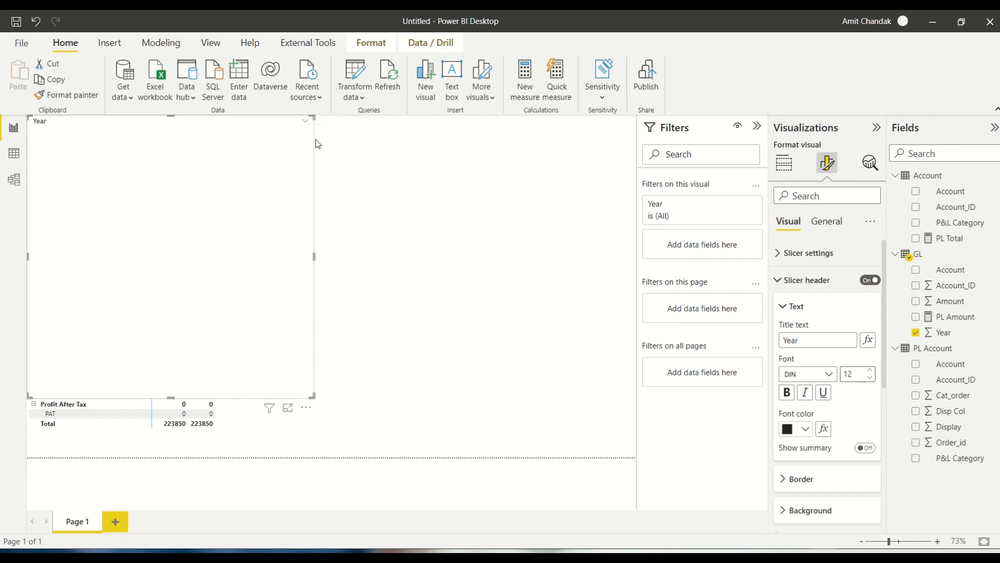
# Set the orientation of the Year slicer to Horizontal in its slicer settings.
pyautogui.click(779, 283)
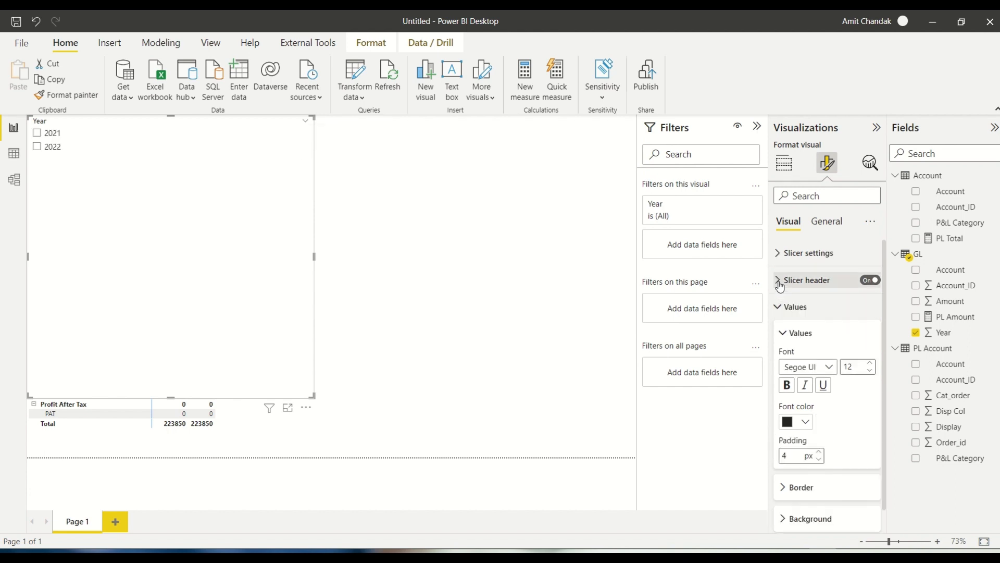
pyautogui.click(779, 309)
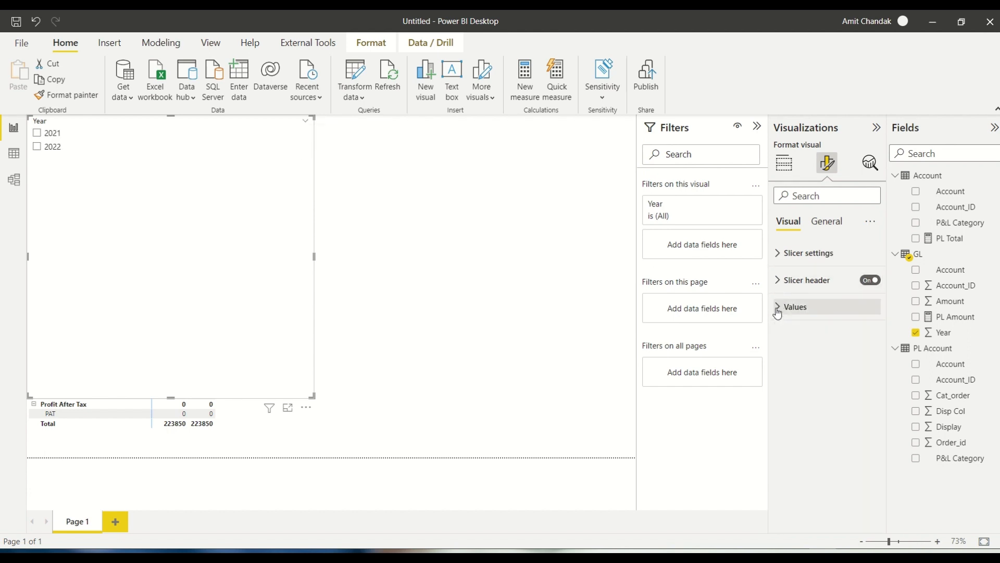
pyautogui.click(776, 253)
pyautogui.click(797, 313)
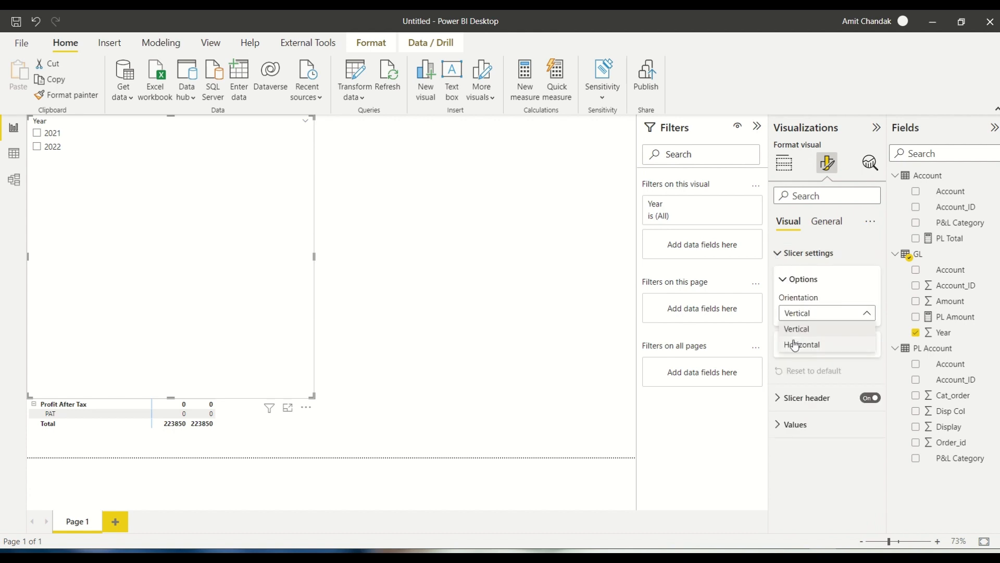
pyautogui.click(795, 344)
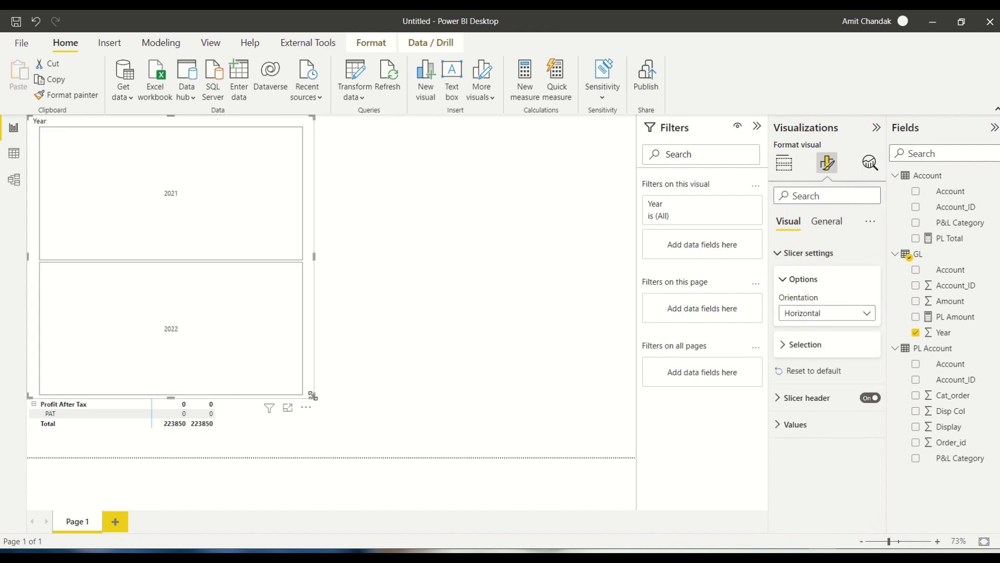
# Shrink the Year slicer to a single-row strip above the P&L matrix and filter the report to 2021.
pyautogui.moveTo(312, 395); pyautogui.dragTo(222, 146)
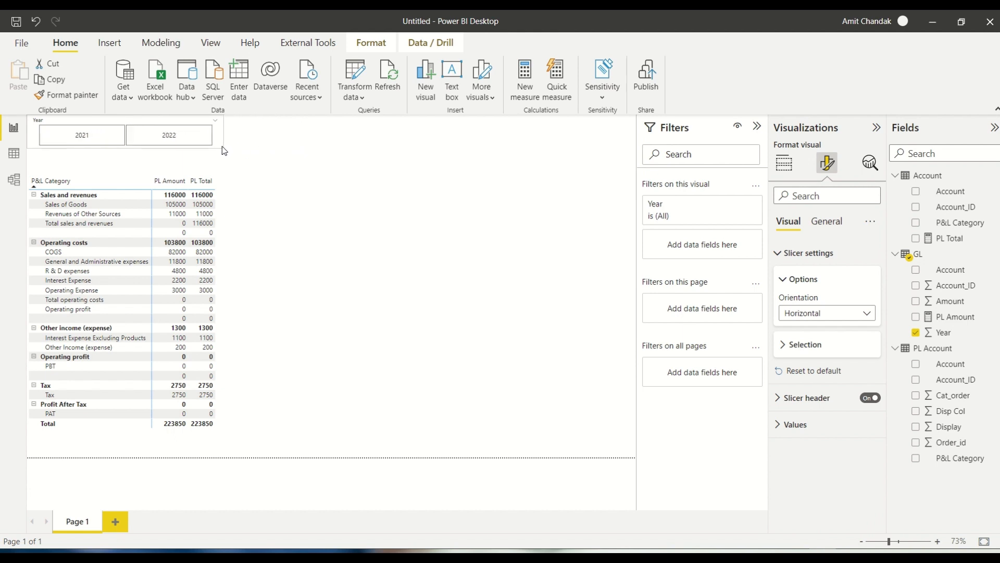
pyautogui.click(105, 143)
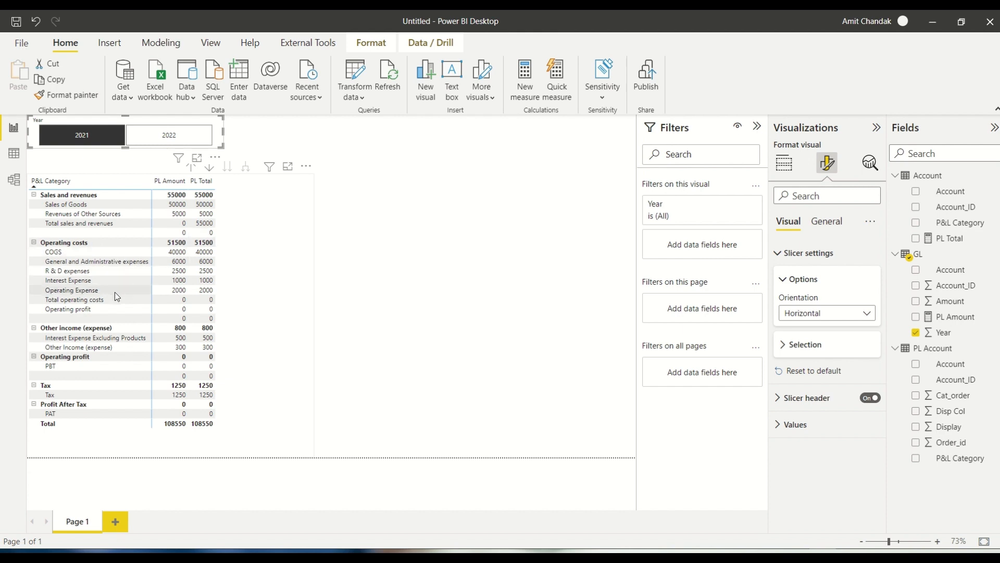
# Switch to the P&L Data workbook in Excel, check the Order_id values of COGS through Operating Expense, and return to Power BI.
pyautogui.hotkey('alt', 'Tab')
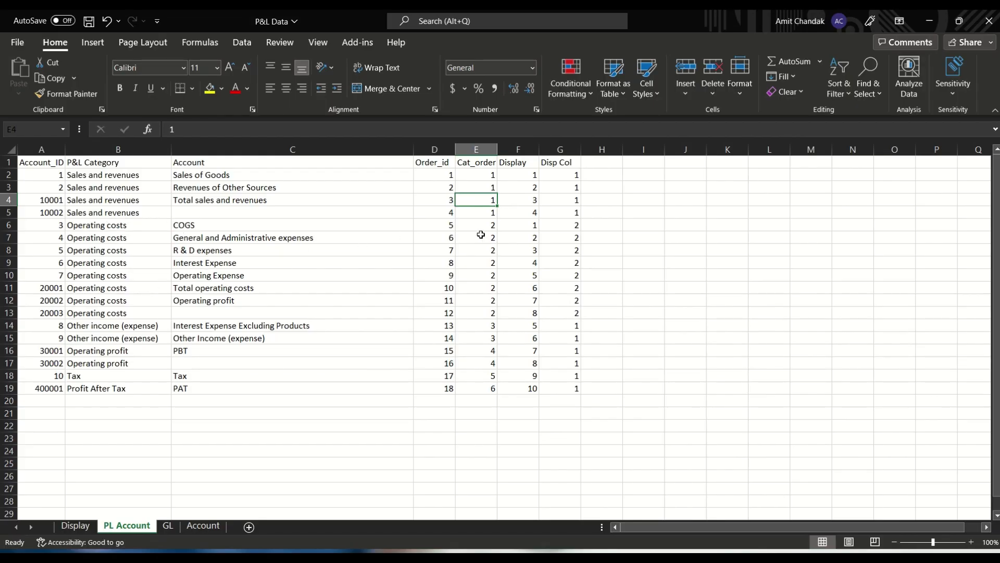
pyautogui.moveTo(447, 228); pyautogui.dragTo(427, 286)
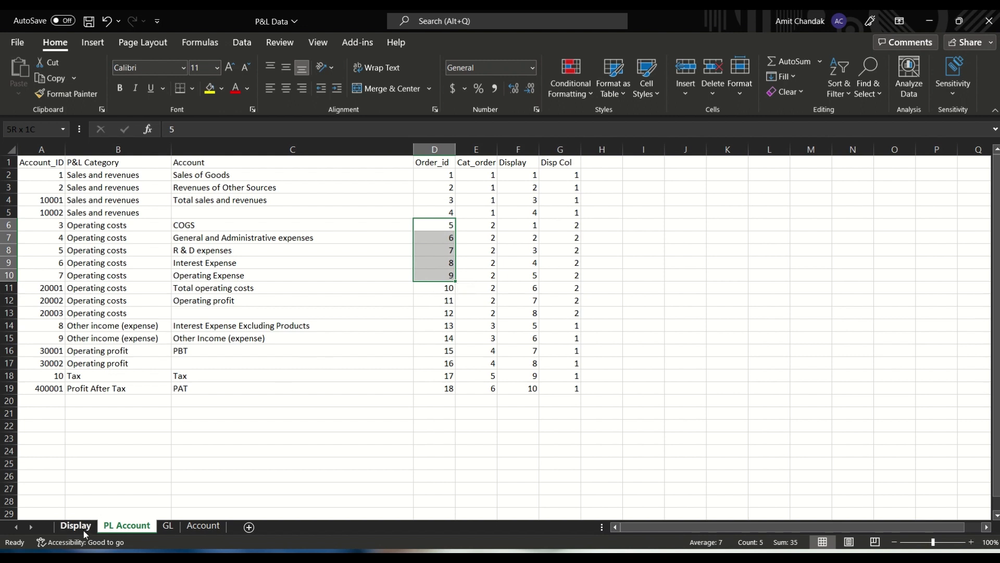
pyautogui.hotkey('alt', 'Tab')
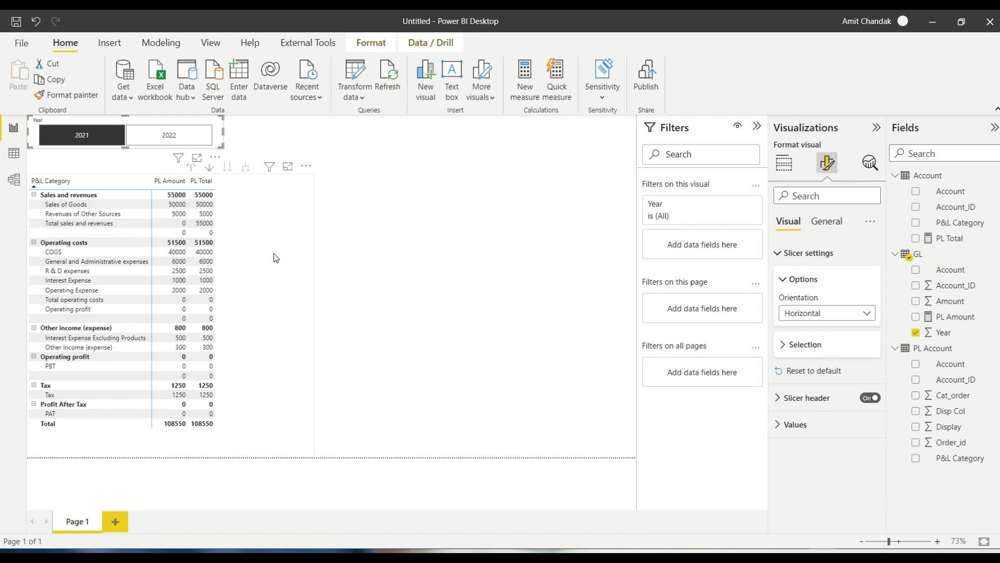
# Open the PL Total measure's formula and duplicate the Order_id =3 branch on a new line directly below it.
pyautogui.click(950, 238)
pyautogui.click(362, 140)
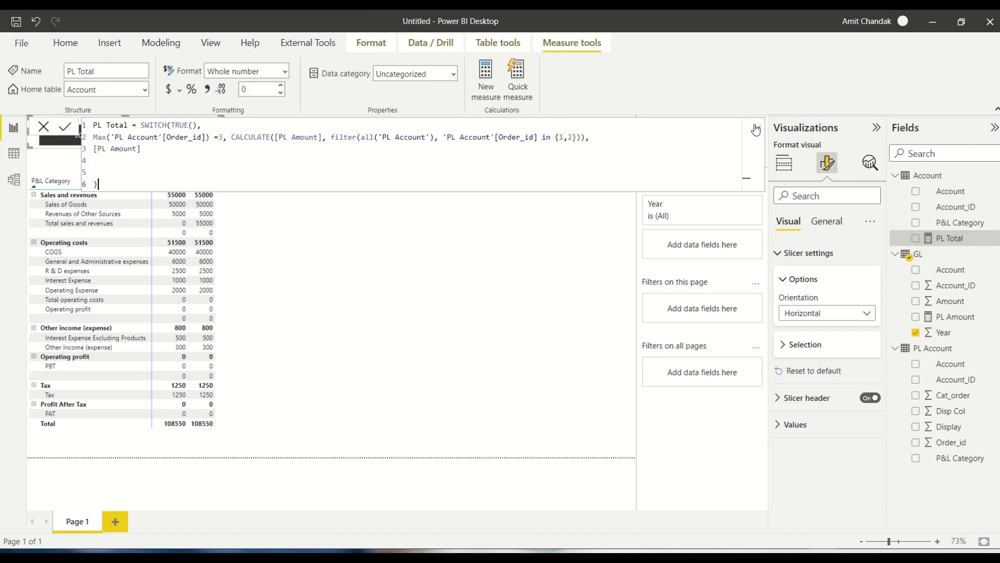
pyautogui.moveTo(591, 138); pyautogui.dragTo(105, 143)
pyautogui.hotkey('ctrl', 'c')
pyautogui.click(597, 134)
pyautogui.press('Return')
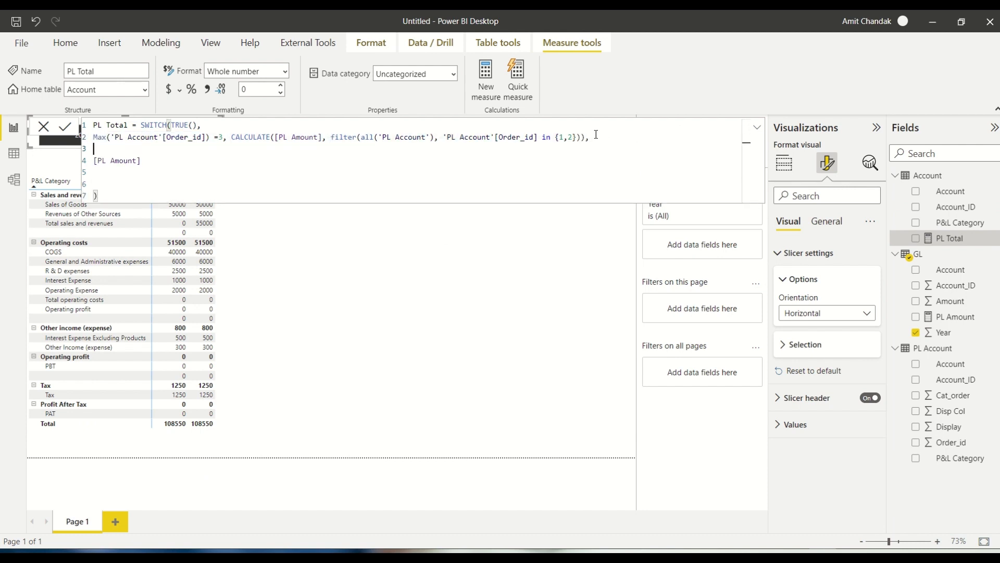
pyautogui.hotkey('ctrl', 'v')
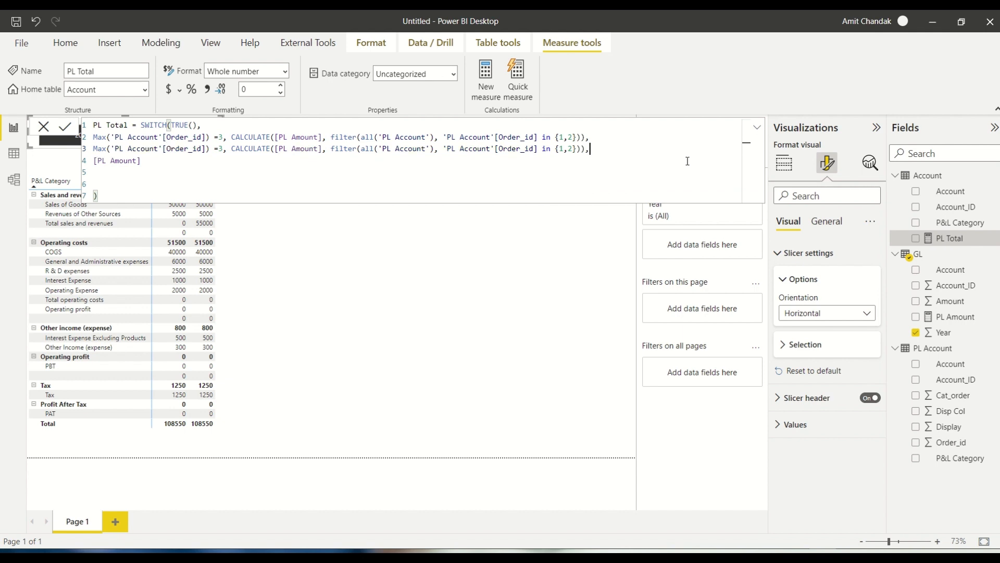
# Change the duplicated branch to Order_id =10 with the filter list {5,6,7,8,9}, and commit the PL Total measure.
pyautogui.click(575, 151)
pyautogui.press('BackSpace')
pyautogui.press('BackSpace')
pyautogui.press('BackSpace')
pyautogui.write('5,6')
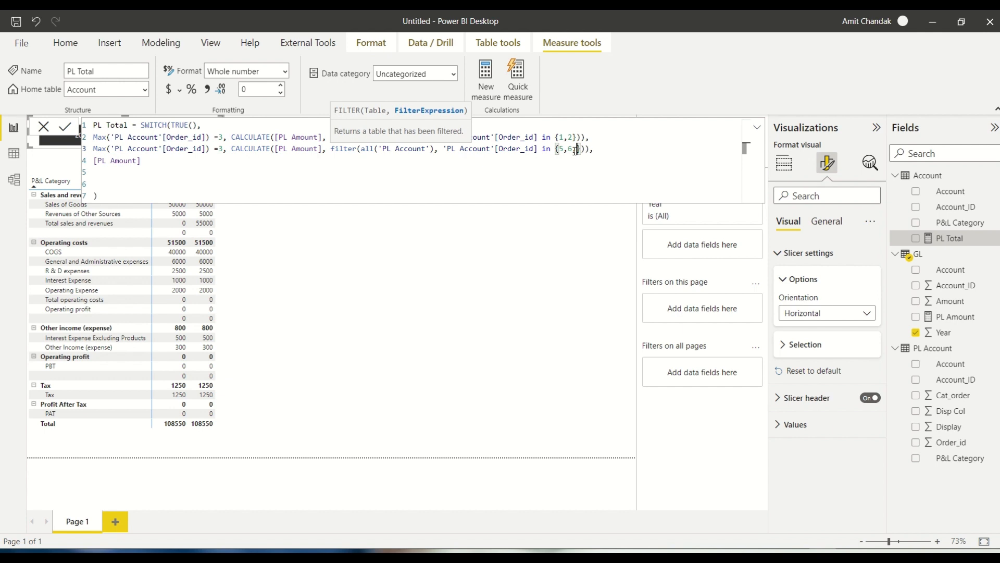
pyautogui.write(',7,8,9')
pyautogui.click(224, 151)
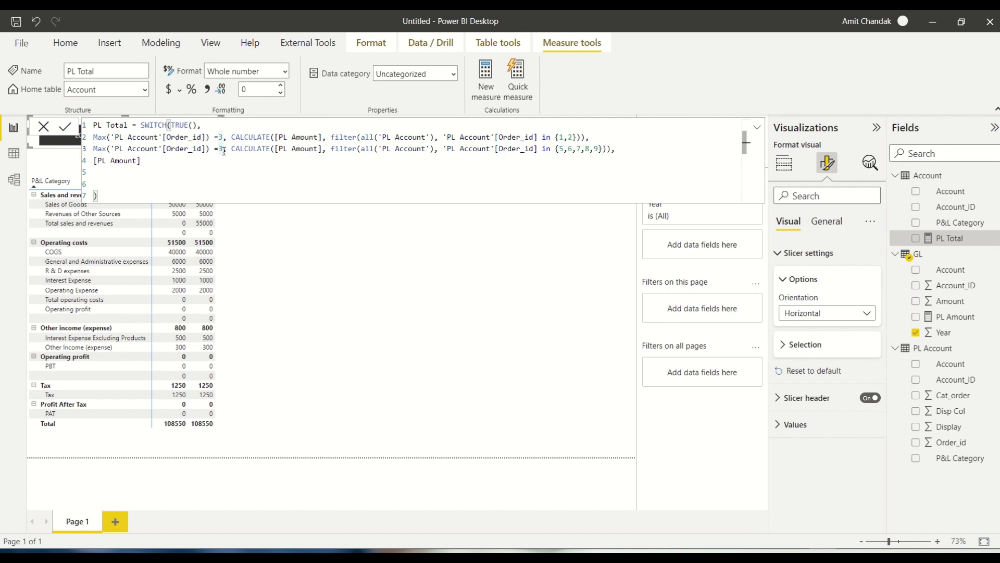
pyautogui.press('BackSpace')
pyautogui.write('10')
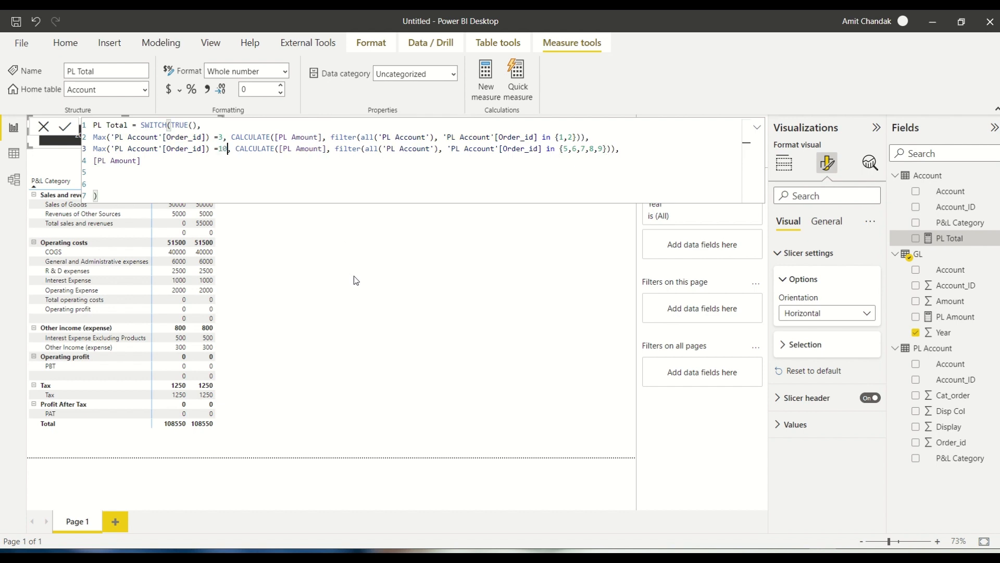
pyautogui.press('Return')
# Compare the matrix's total operating costs with the 2021 figure on the Display sheet in Excel, and return to Power BI.
pyautogui.moveTo(206, 303)
pyautogui.hotkey('alt', 'Tab')
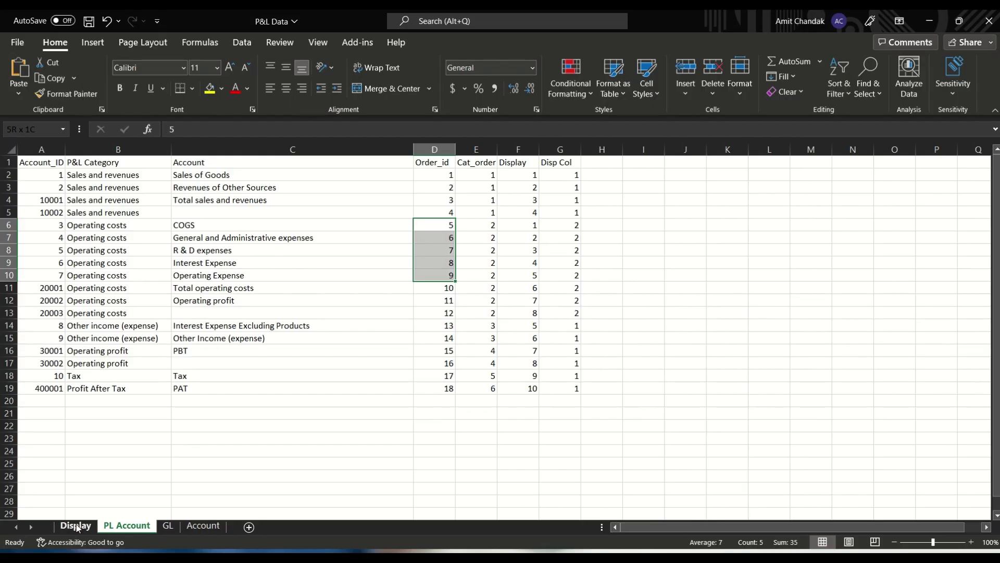
pyautogui.click(76, 527)
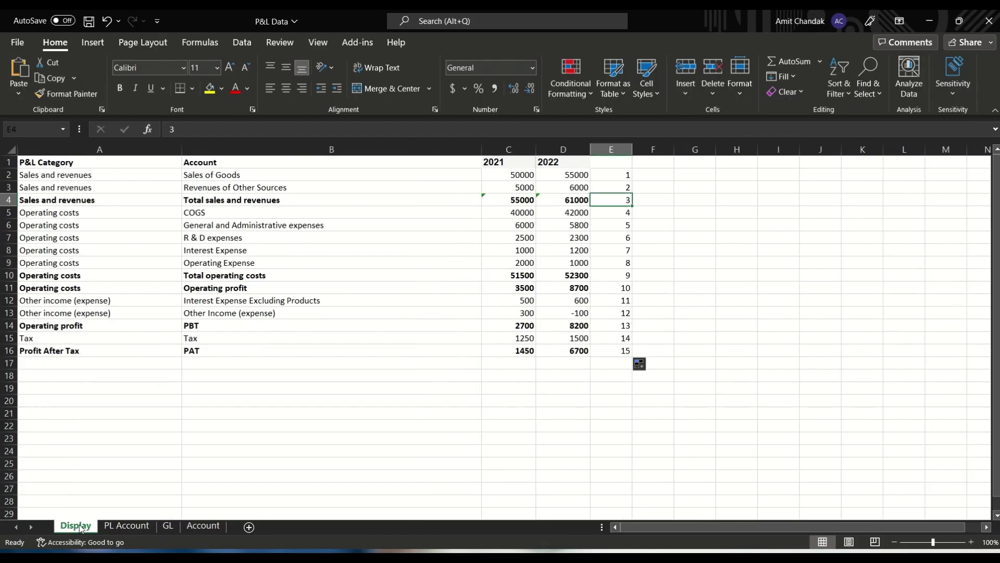
pyautogui.click(526, 277)
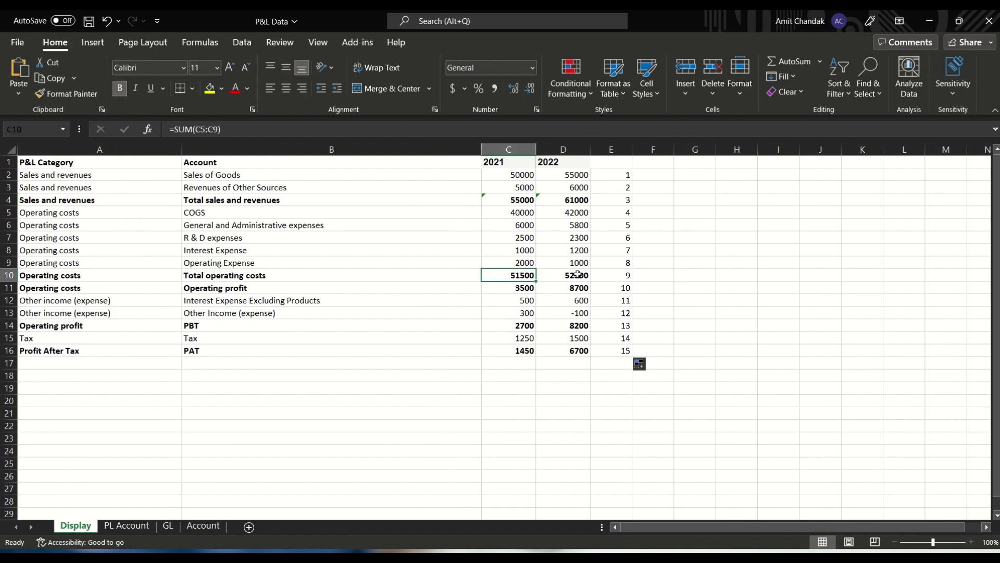
pyautogui.hotkey('alt', 'Tab')
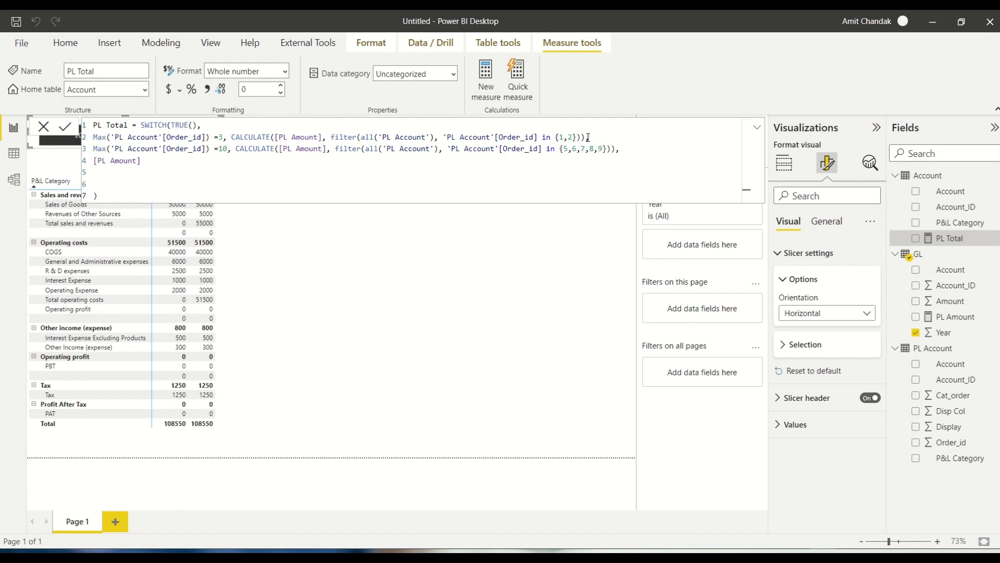
# Review the Order_id =3 CALCULATE expression and look up Operating profit's Order_id on the PL Account sheet in Excel, returning to Power BI.
pyautogui.moveTo(588, 138); pyautogui.dragTo(232, 139)
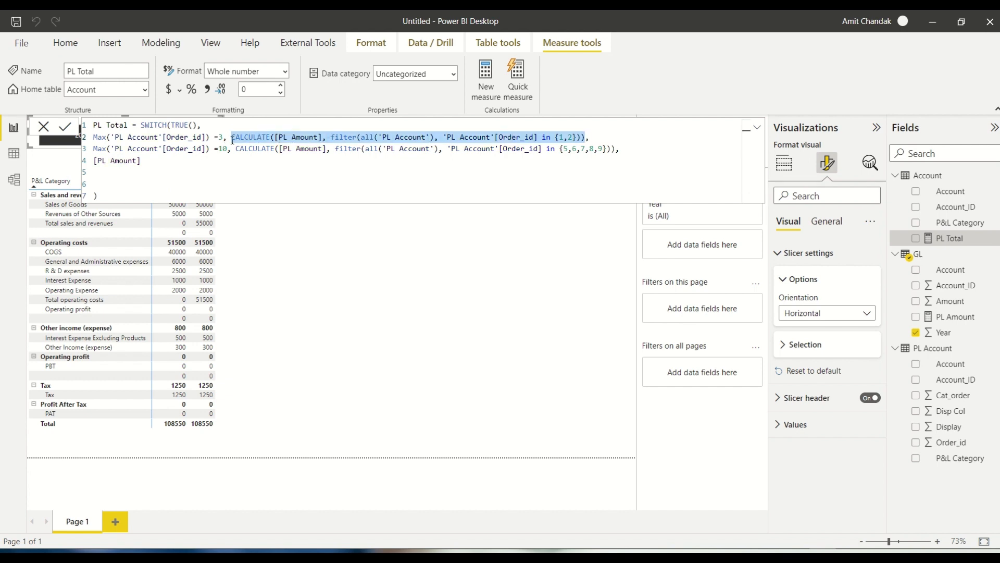
pyautogui.hotkey('alt', 'Tab')
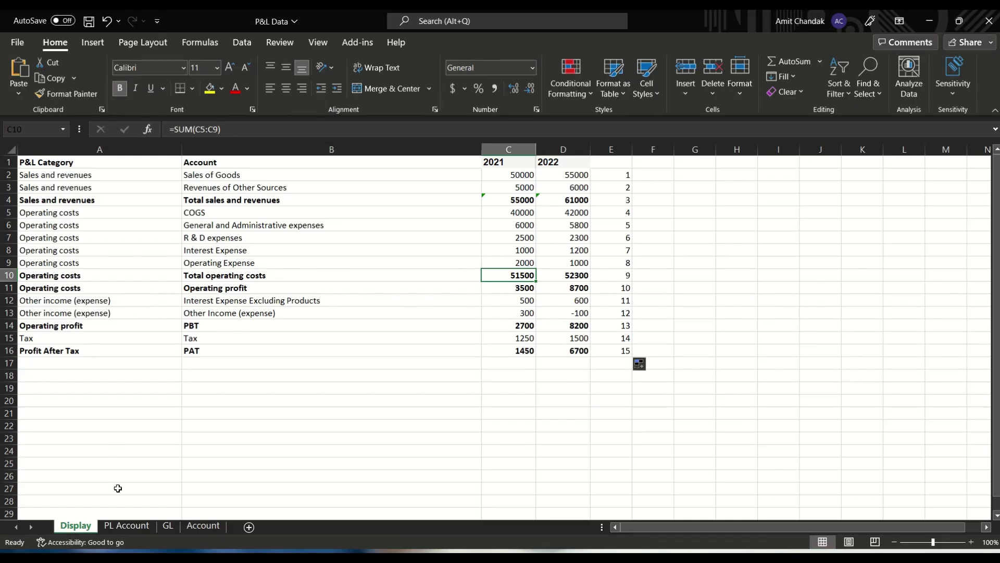
pyautogui.click(126, 525)
pyautogui.click(440, 296)
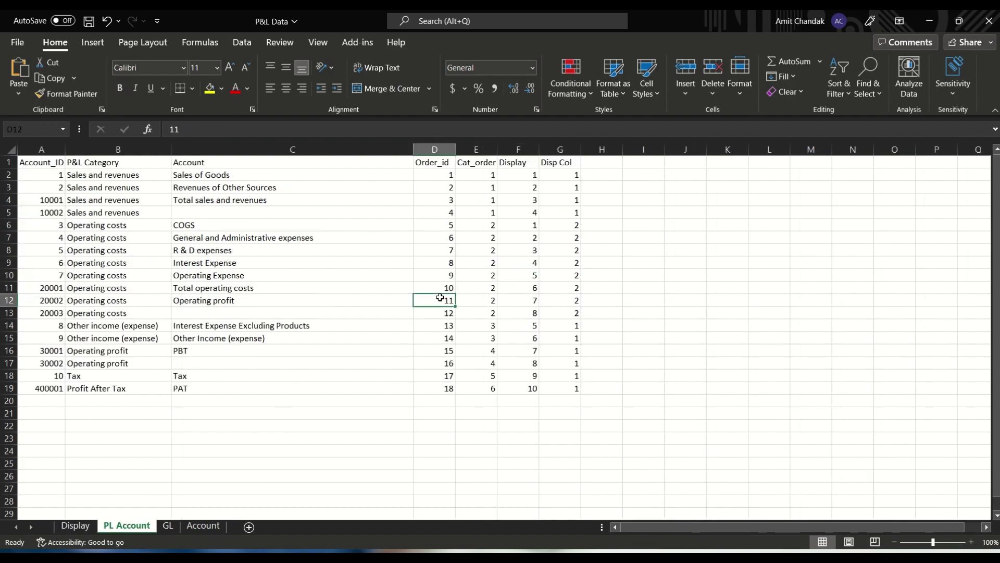
pyautogui.hotkey('alt', 'Tab')
# Add a copy of the Order_id =3 branch below the Order_id =10 line in PL Total, and set its condition to 11.
pyautogui.click(647, 148)
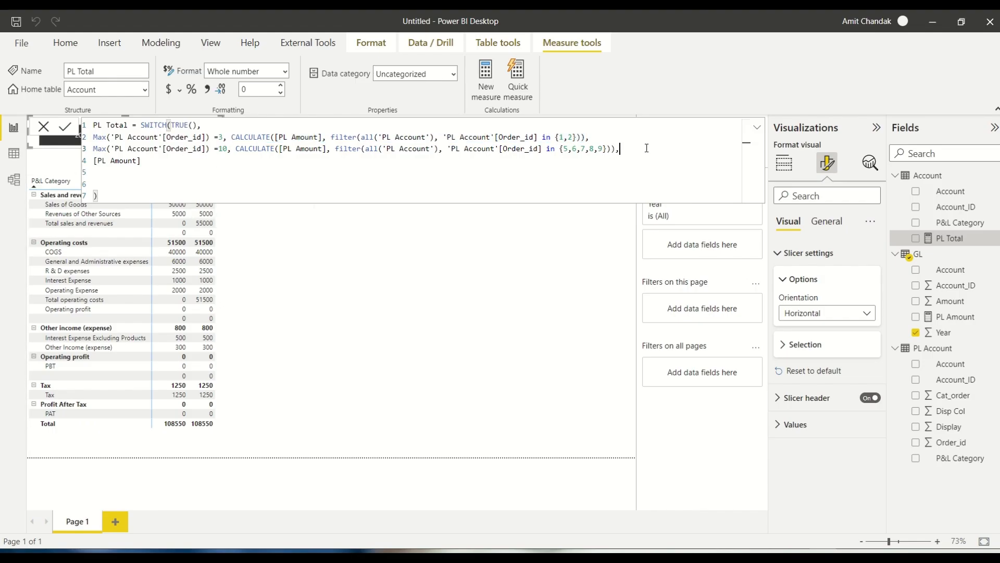
pyautogui.press('Return')
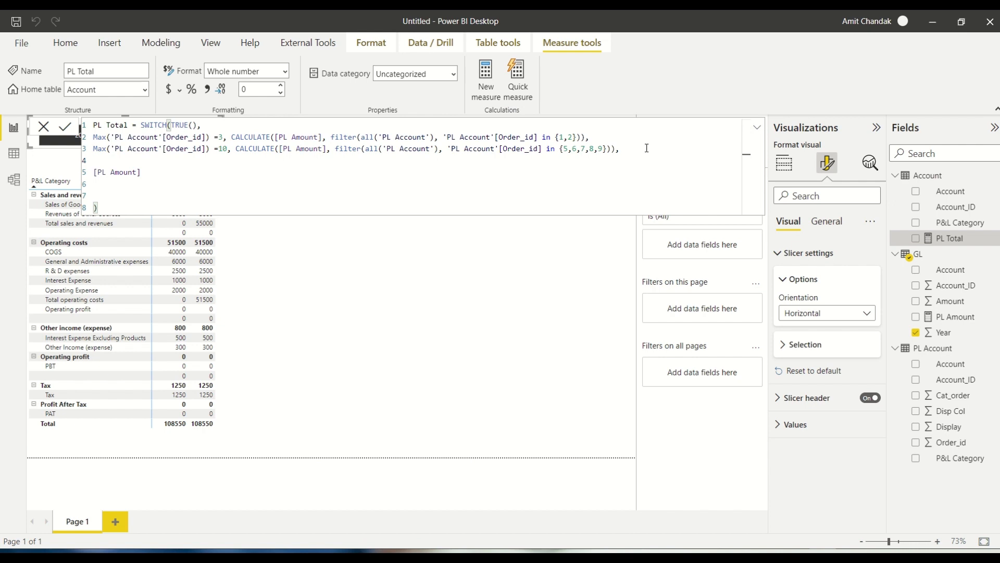
pyautogui.tripleClick(95, 139)
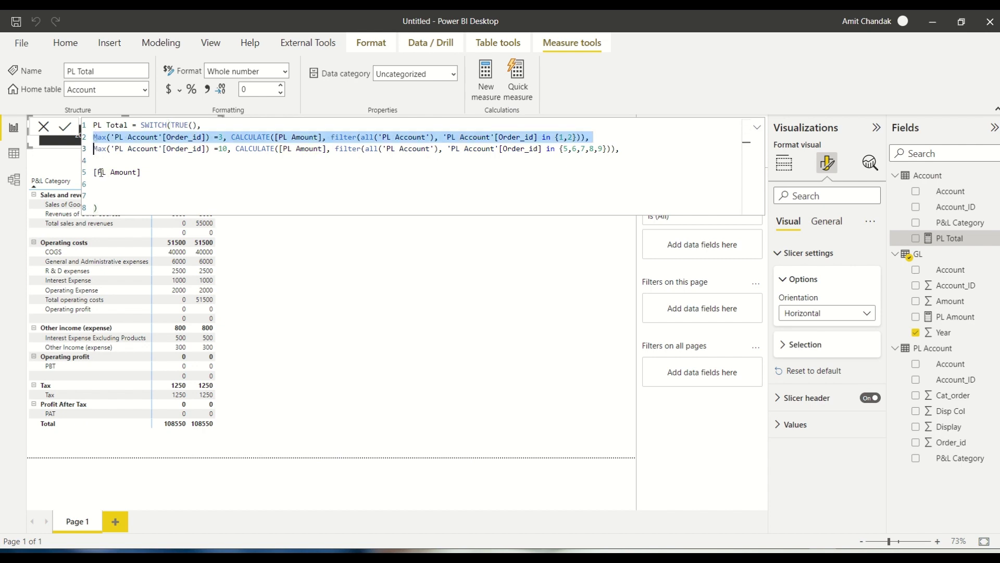
pyautogui.hotkey('ctrl', 'c')
pyautogui.click(93, 161)
pyautogui.hotkey('ctrl', 'v')
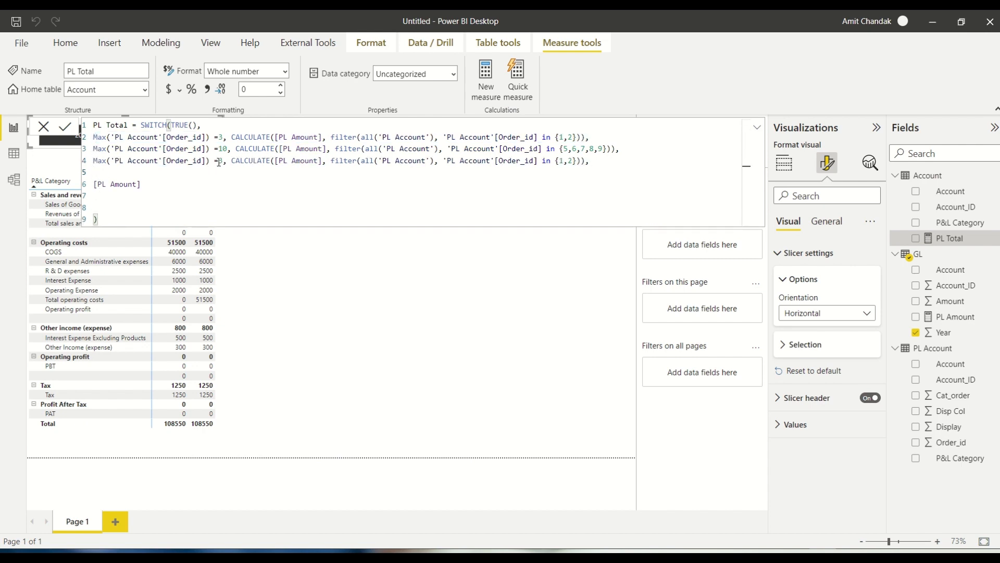
pyautogui.doubleClick(224, 161)
pyautogui.write('11')
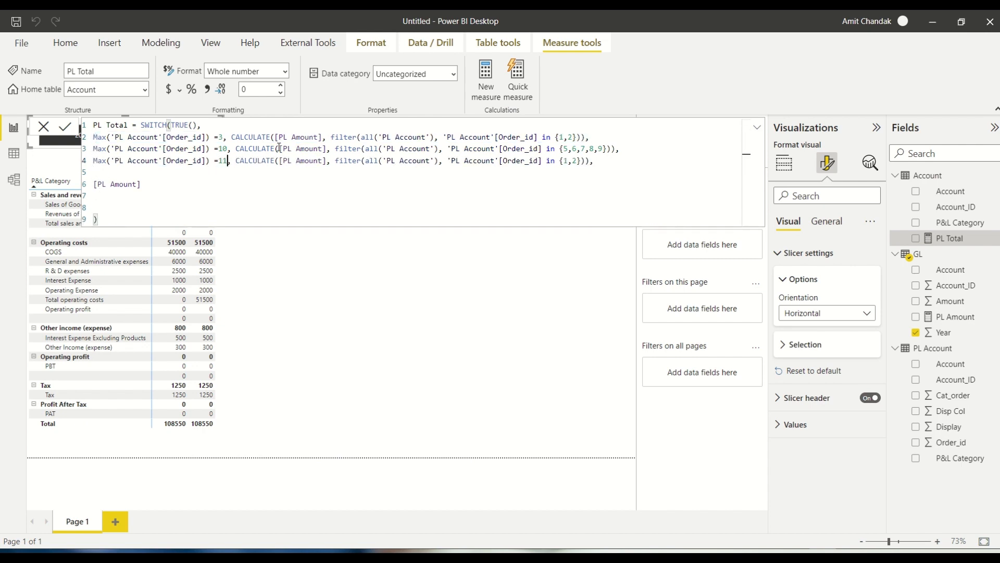
# Subtract the CALCULATE expression for Order_ids {5,6,7,8,9} from the {1,2} expression in the Order_id =11 branch.
pyautogui.moveTo(235, 149); pyautogui.dragTo(617, 149)
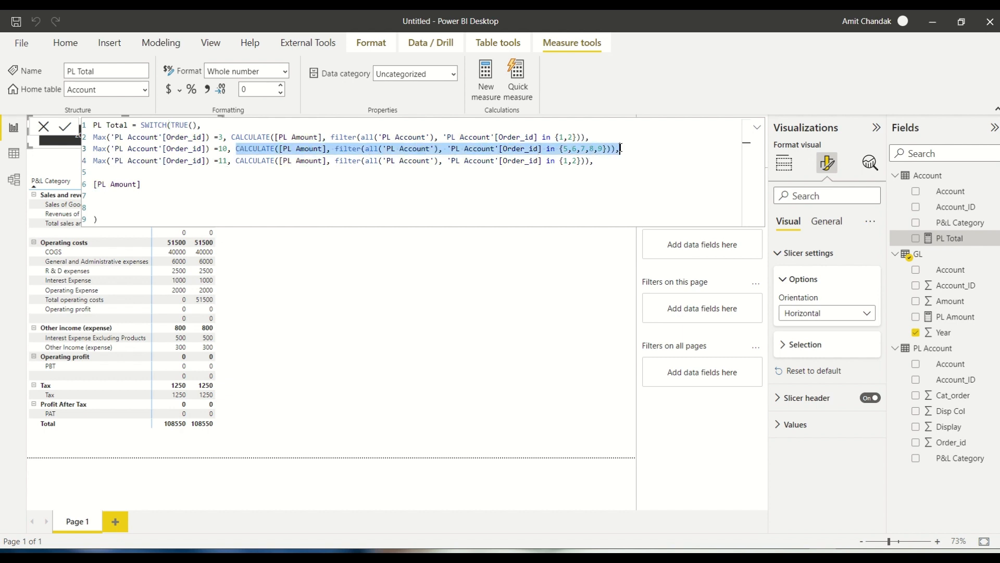
pyautogui.click(598, 162)
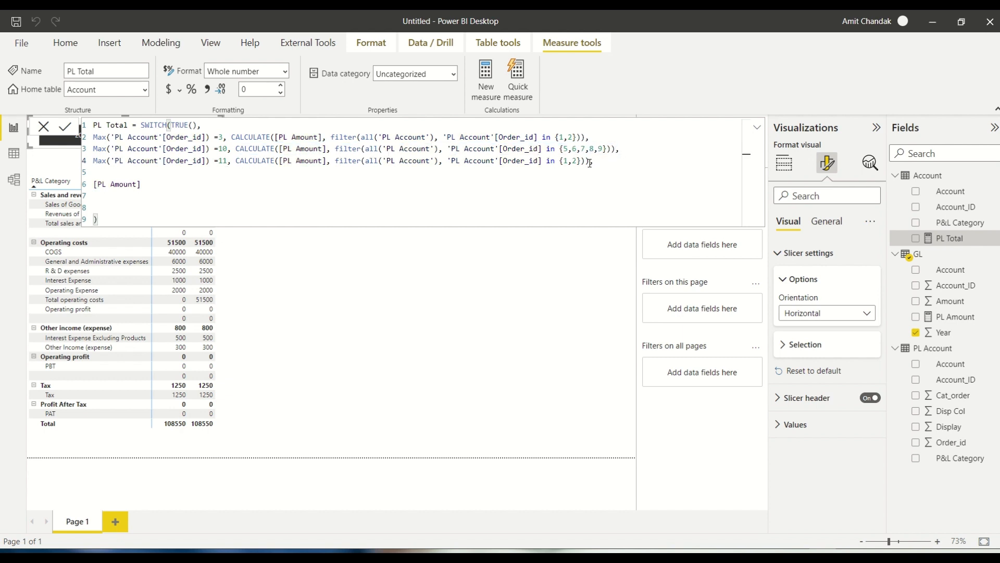
pyautogui.press('BackSpace')
pyautogui.write('-')
pyautogui.hotkey('ctrl', 'v')
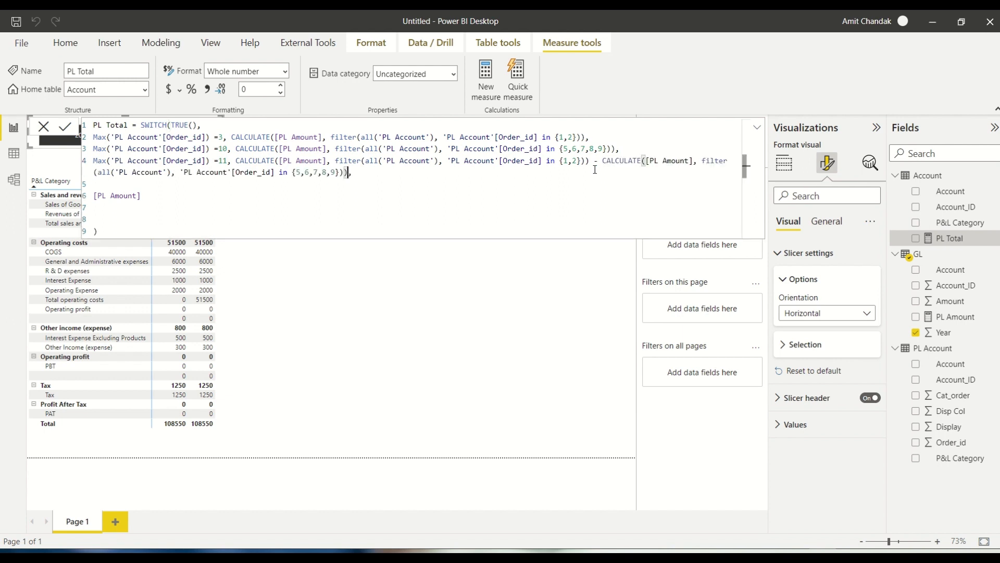
# Commit the PL Total formula and examine the 2021 figures for both other income accounts on the Display sheet in Excel.
pyautogui.click(64, 130)
pyautogui.hotkey('alt', 'Tab')
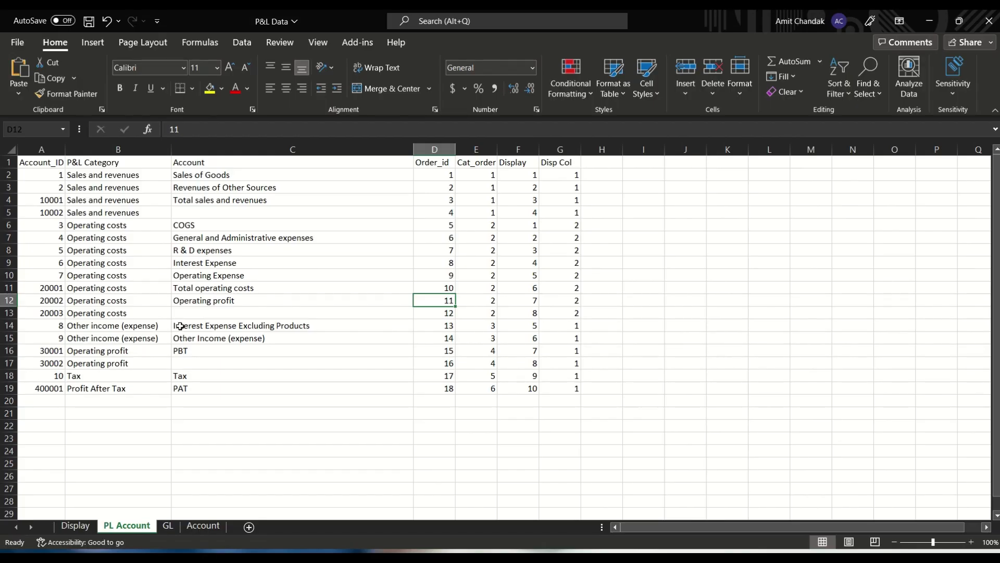
pyautogui.click(75, 526)
pyautogui.moveTo(526, 301); pyautogui.dragTo(528, 311)
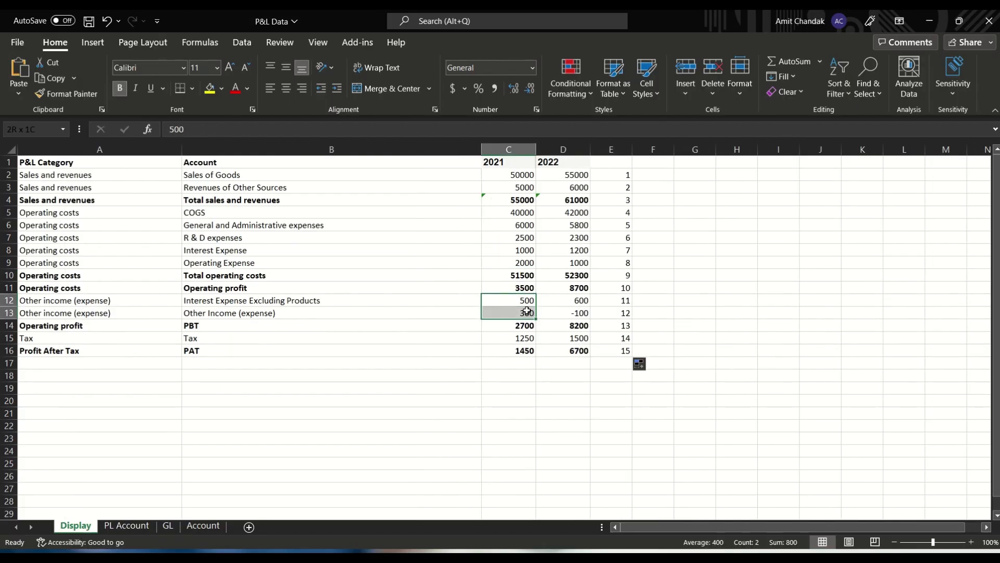
# Look up the Order_ids of the two other income accounts and PBT on the PL Account sheet, and return to Power BI.
pyautogui.click(123, 525)
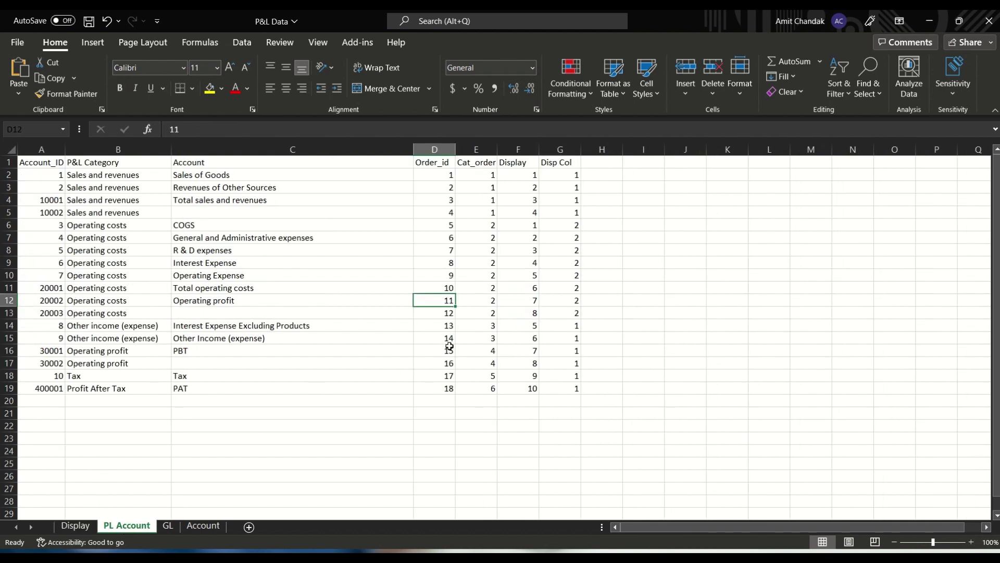
pyautogui.click(449, 313)
pyautogui.moveTo(448, 325); pyautogui.dragTo(447, 338)
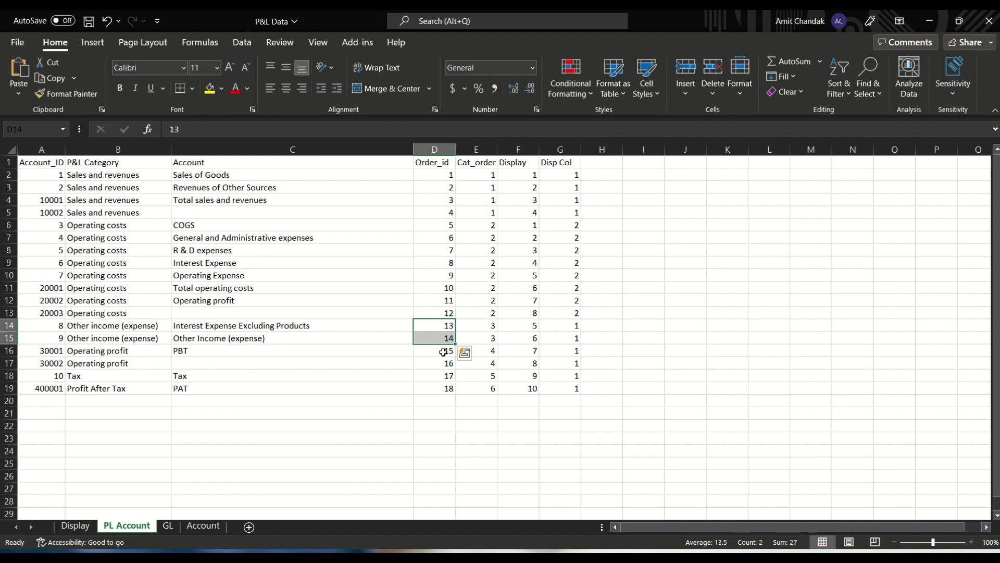
pyautogui.click(443, 352)
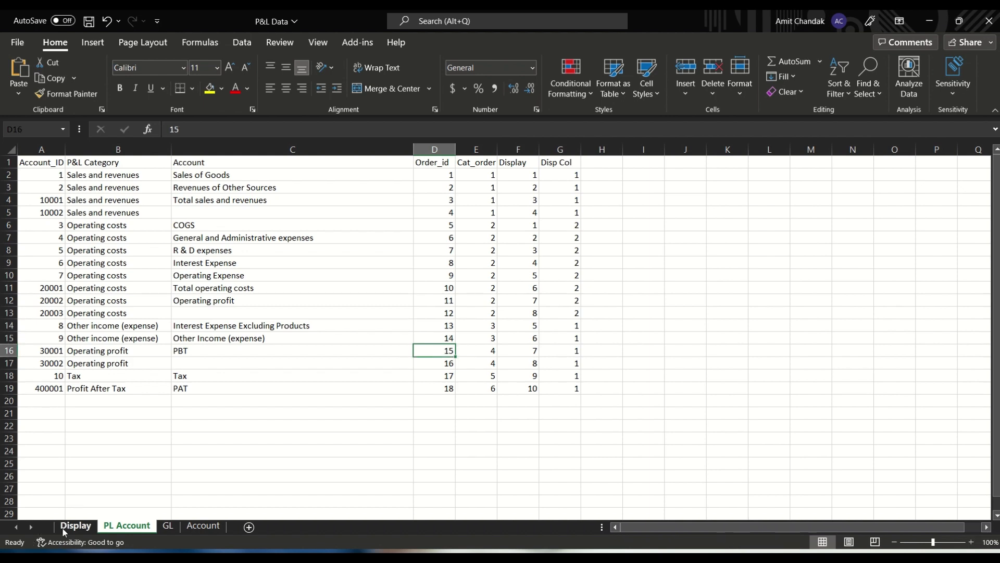
pyautogui.hotkey('alt', 'Tab')
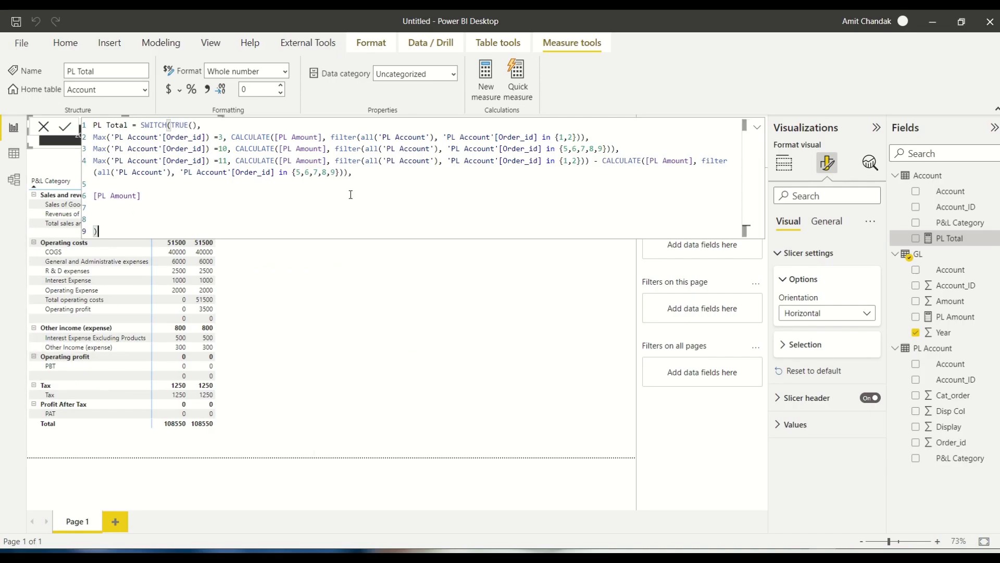
# Add a copy of the Order_id =11 branch directly below it in the PL Total formula.
pyautogui.moveTo(353, 172); pyautogui.dragTo(92, 160)
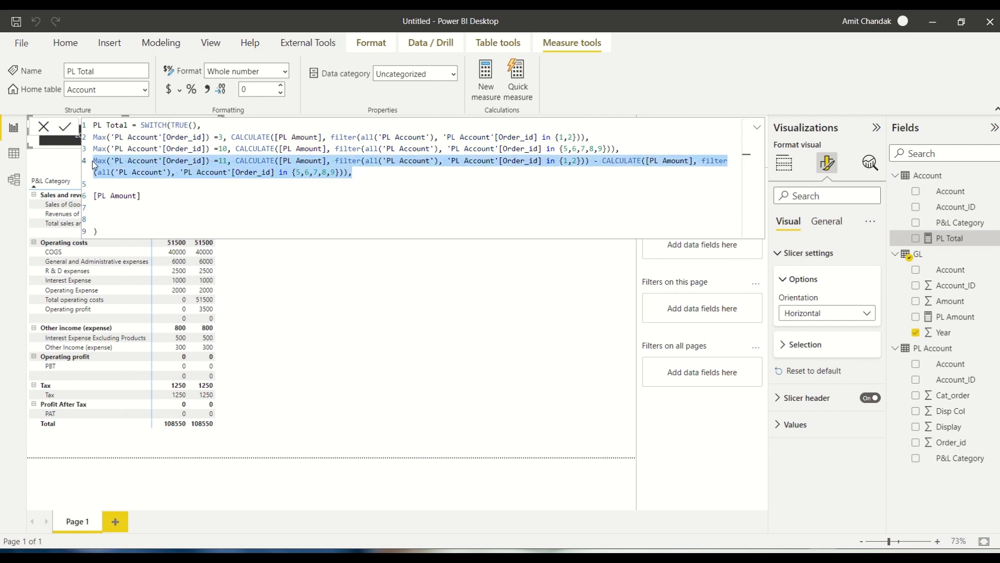
pyautogui.press('BackSpace')
pyautogui.hotkey('ctrl', 'z')
pyautogui.click(100, 182)
pyautogui.hotkey('ctrl', 'v')
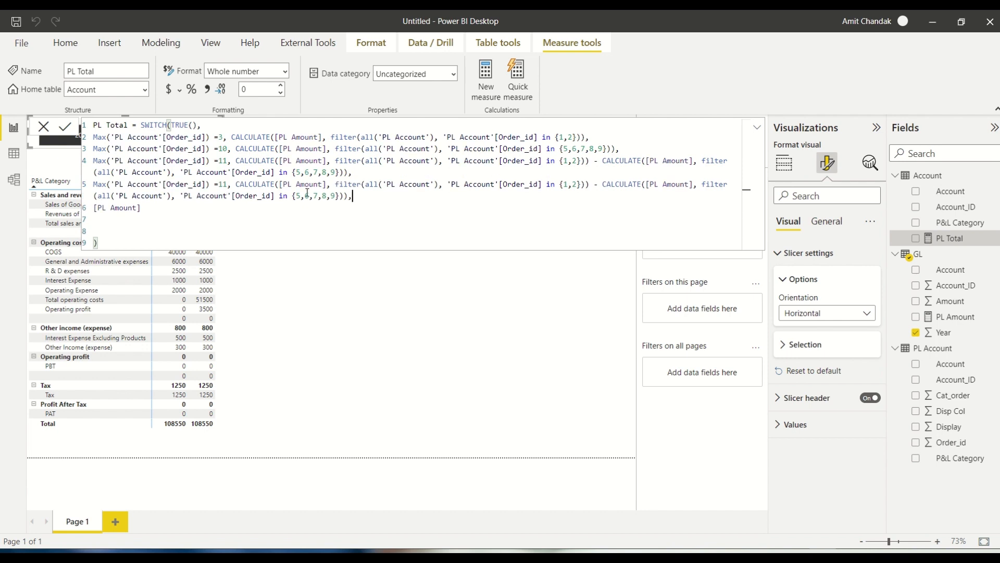
# Extend the copied branch's subtracted Order_ids to {5,6,7,8,9,13,14}, set its condition to 15, and commit PL Total.
pyautogui.click(338, 197)
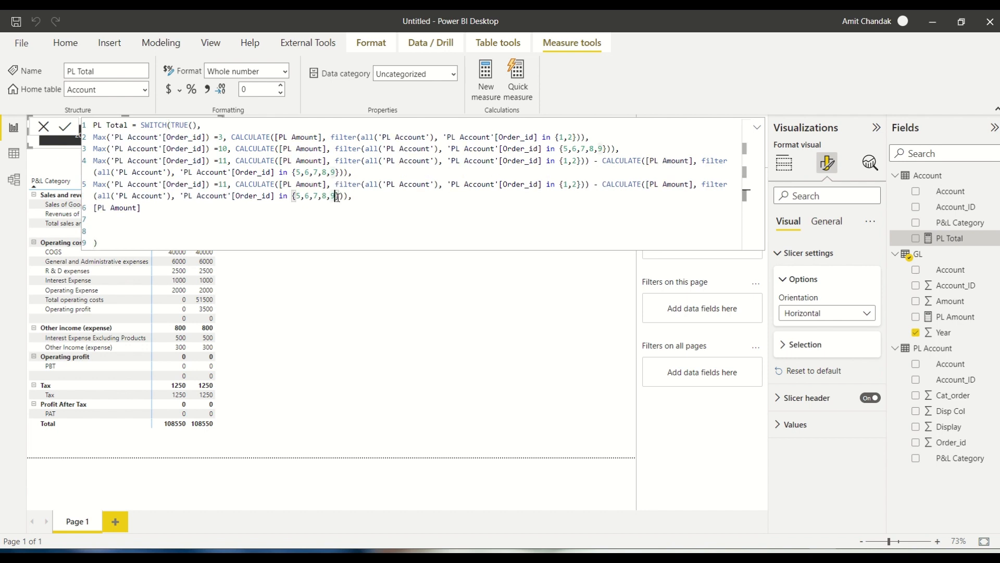
pyautogui.write(',13,1')
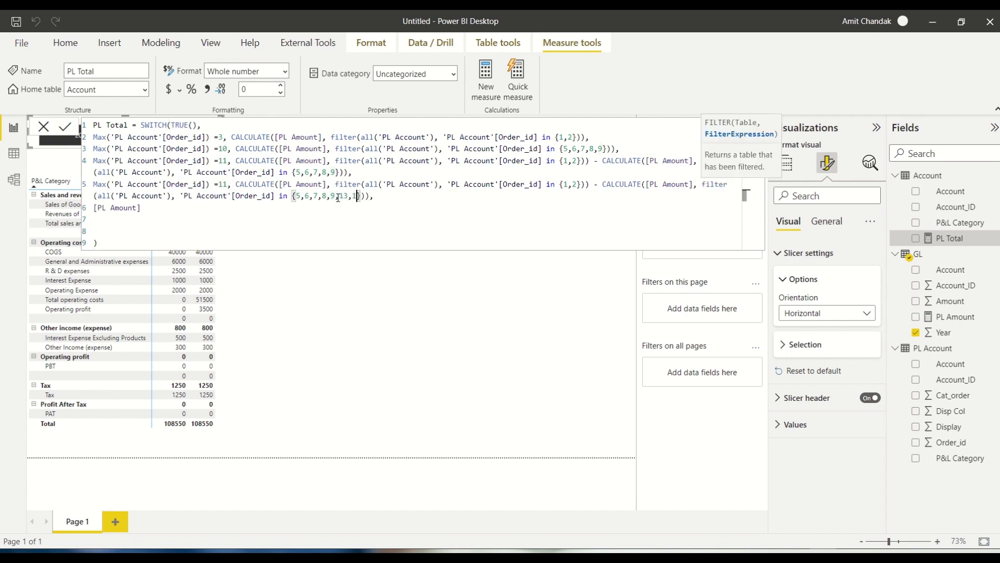
pyautogui.write('4')
pyautogui.click(225, 184)
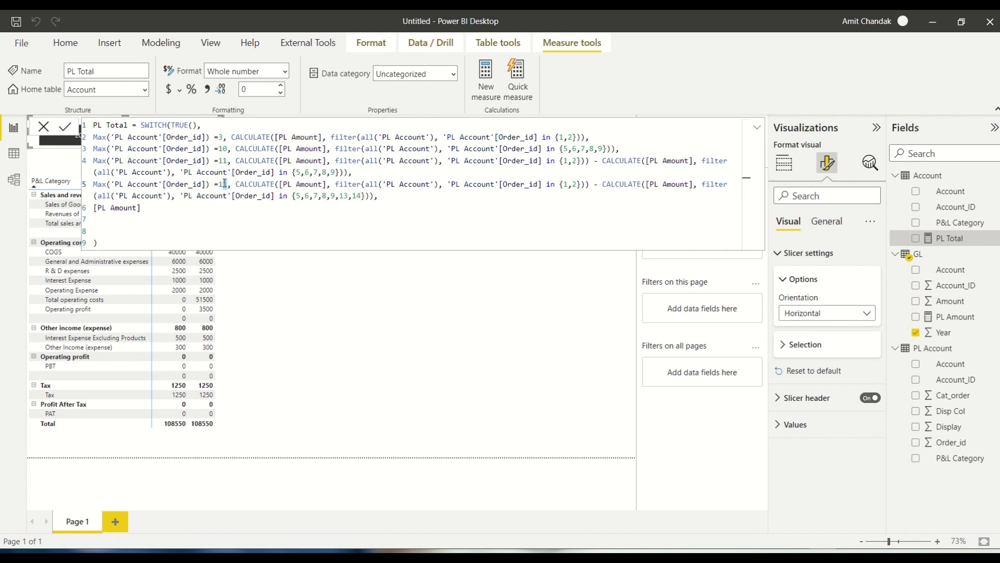
pyautogui.write('5')
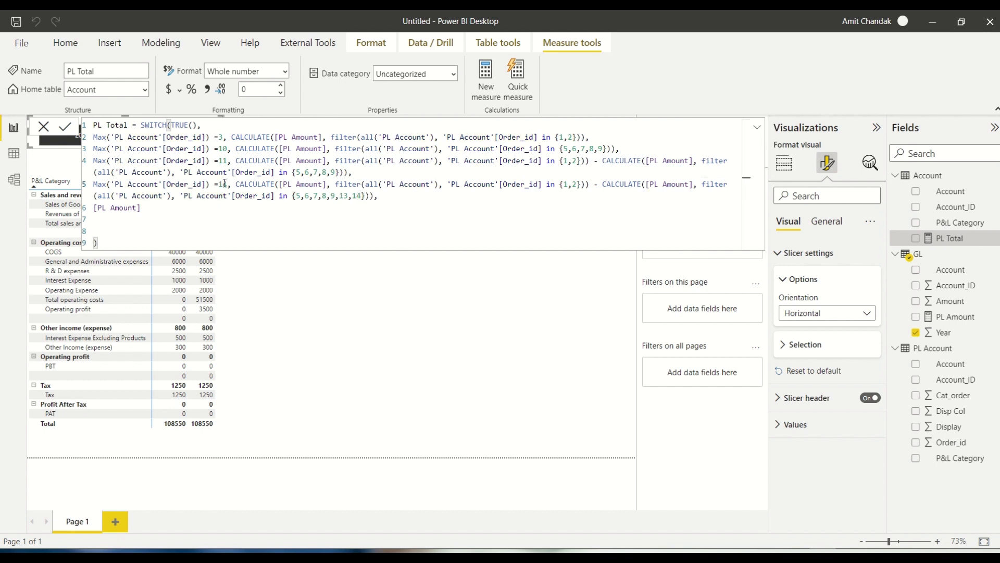
pyautogui.press('Return')
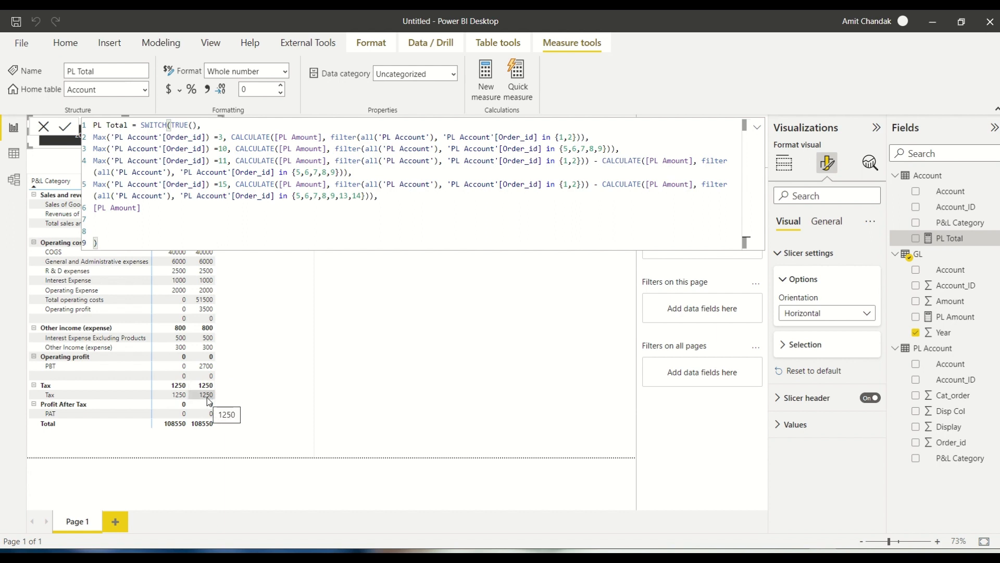
# Look up the Order_ids of Tax and PAT on the PL Account sheet in Excel, and return to Power BI.
pyautogui.hotkey('alt', 'Tab')
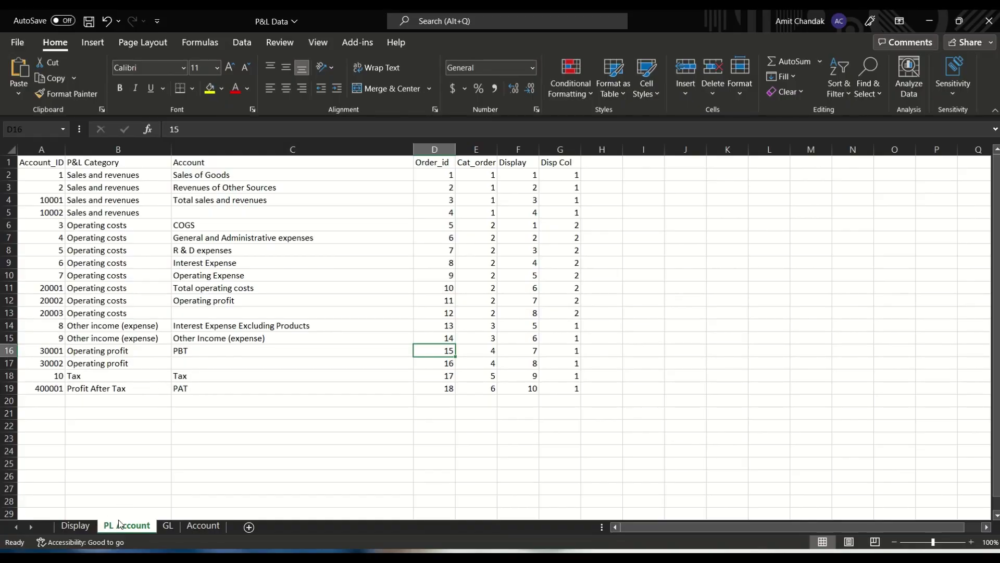
pyautogui.click(440, 374)
pyautogui.click(436, 388)
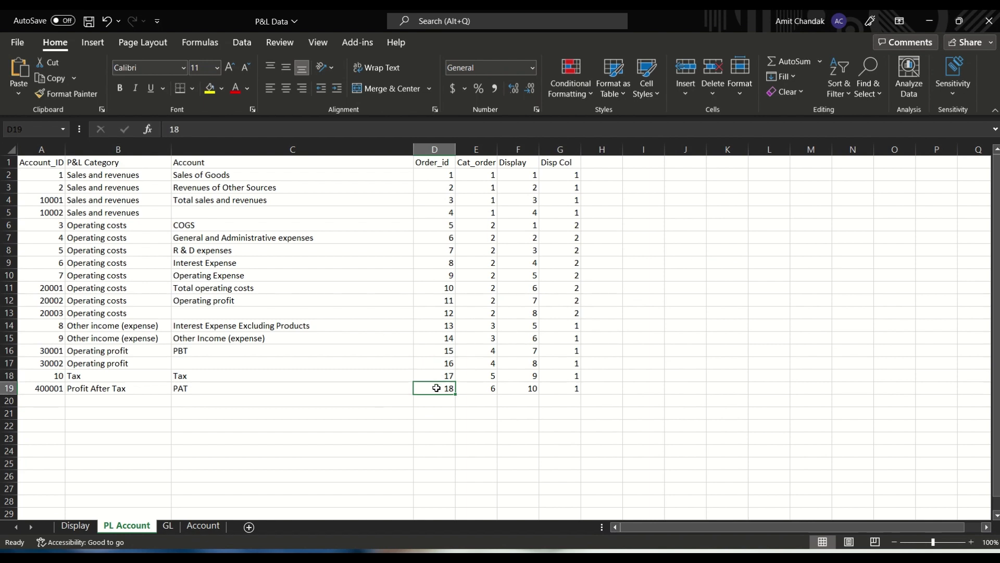
pyautogui.hotkey('alt', 'Tab')
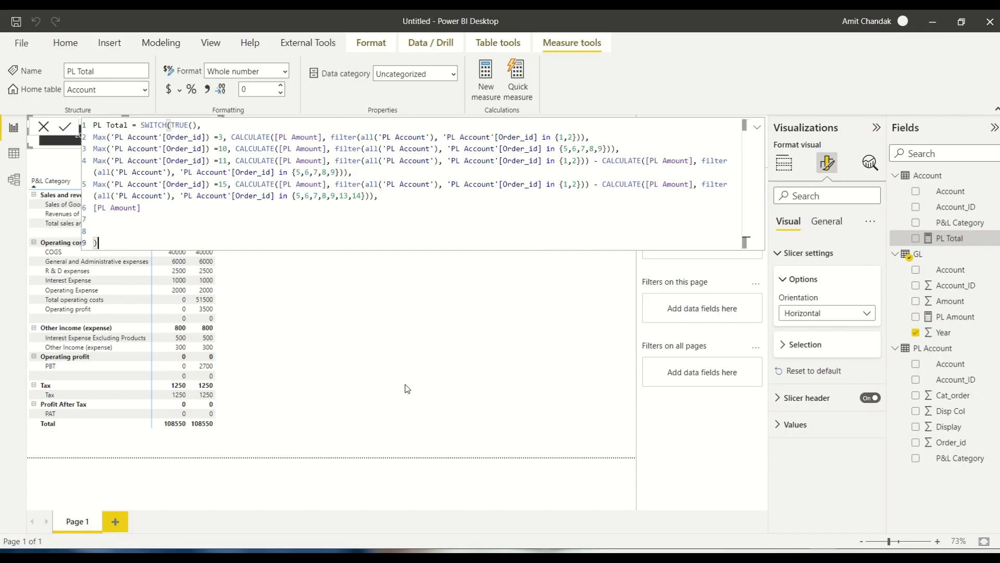
# Add a copy of the Order_id =15 branch on a new line below it in the PL Total formula.
pyautogui.moveTo(378, 197); pyautogui.dragTo(93, 184)
pyautogui.hotkey('ctrl', 'c')
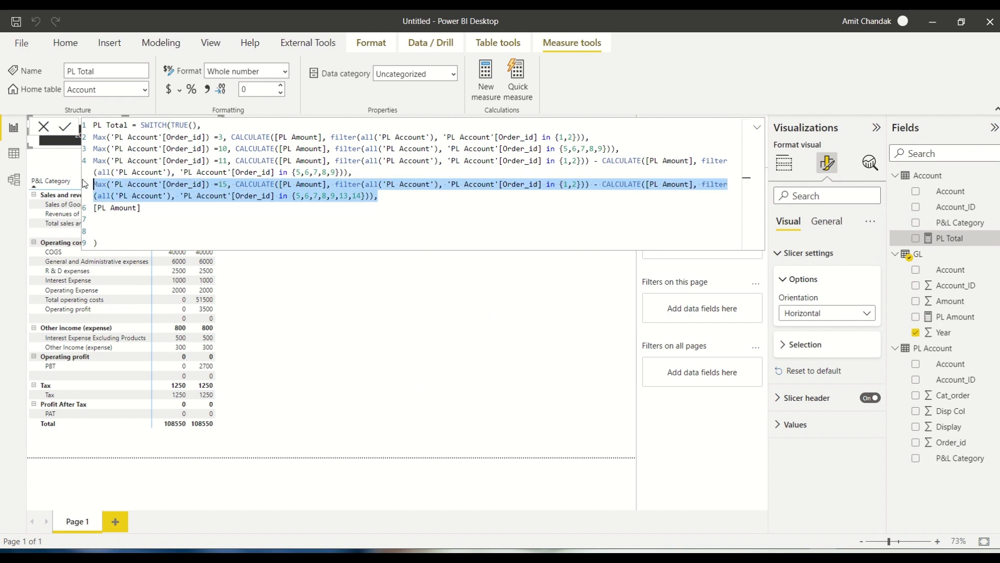
pyautogui.click(387, 197)
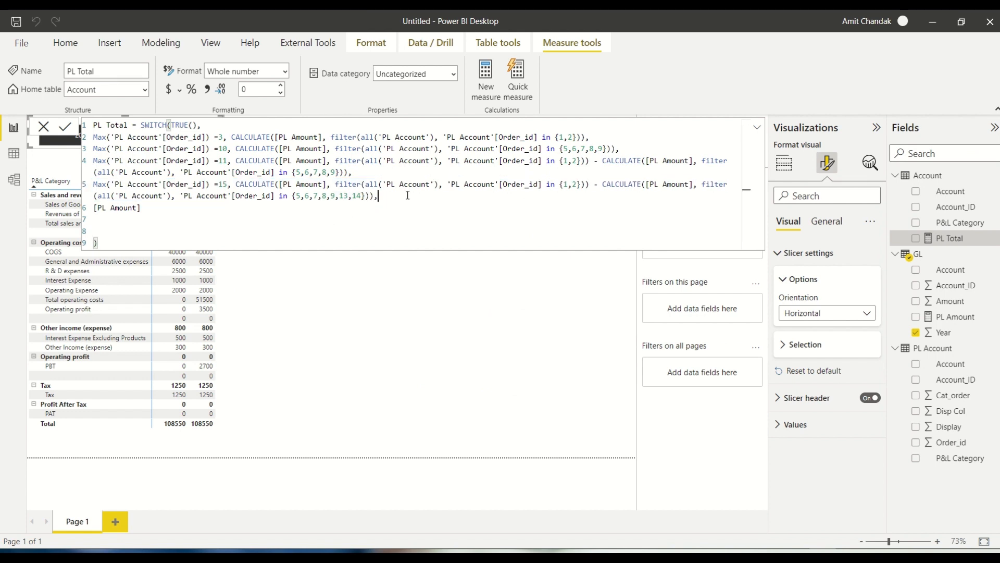
pyautogui.hotkey('shift', 'Return')
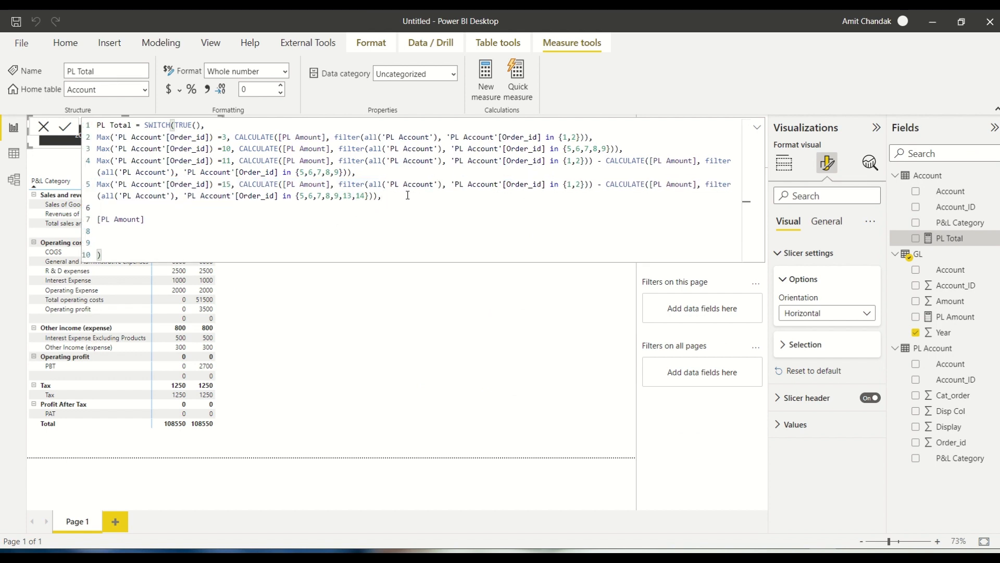
pyautogui.hotkey('ctrl', 'v')
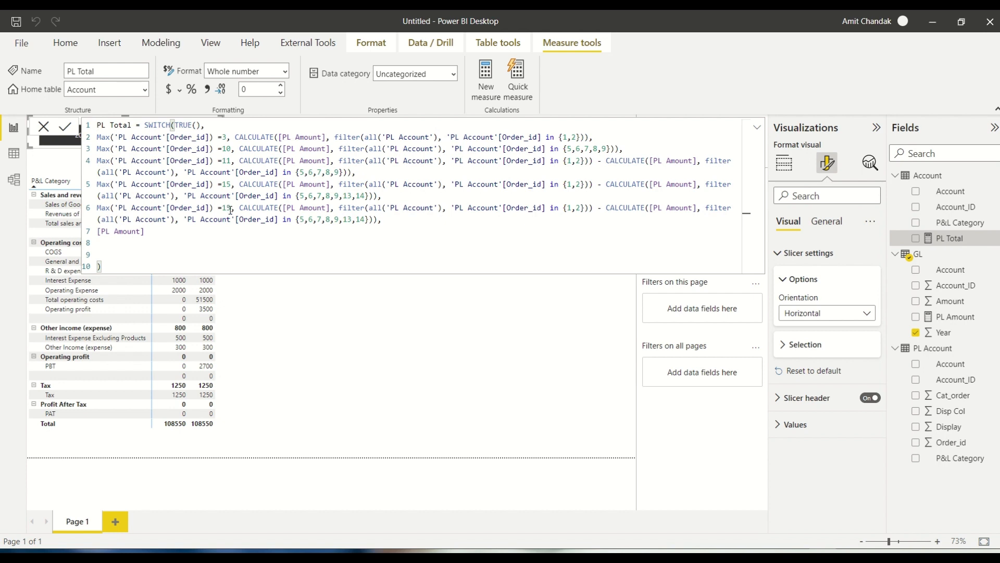
# Extend the new branch's subtracted Order_ids to {5,6,7,8,9,13,14,17}, set its condition to 18, and commit PL Total.
pyautogui.click(365, 219)
pyautogui.write(',17')
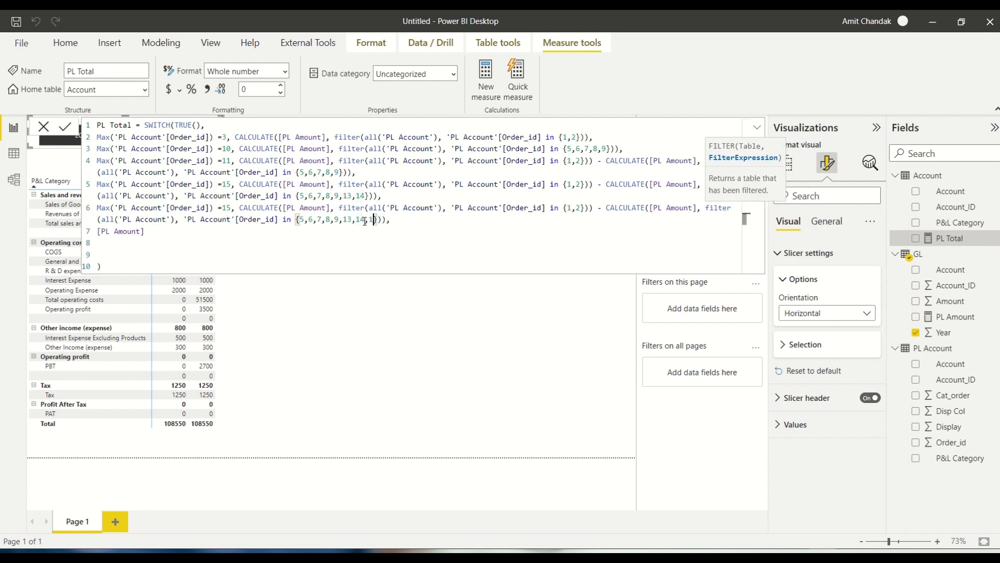
pyautogui.click(228, 207)
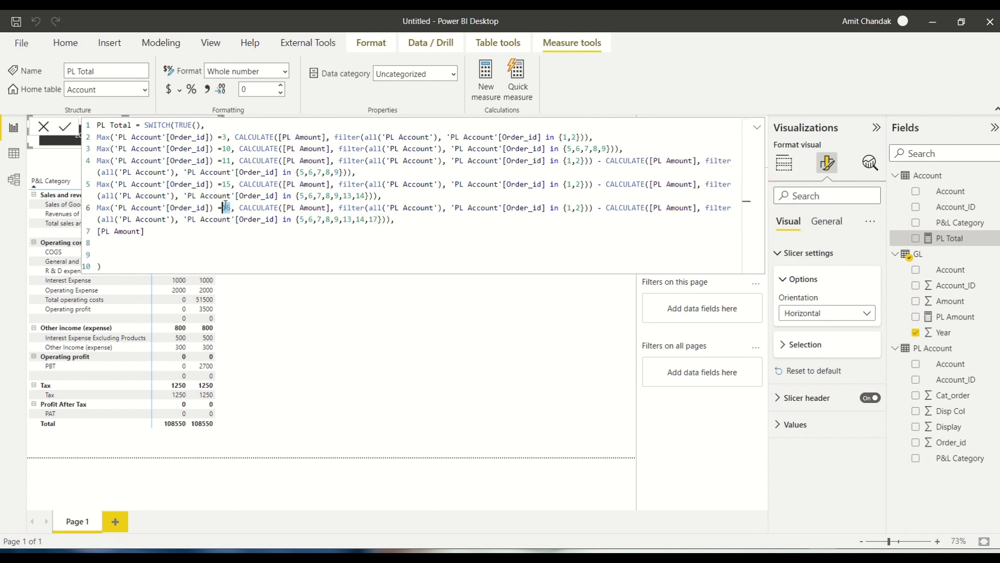
pyautogui.press('BackSpace')
pyautogui.write('8')
pyautogui.click(409, 328)
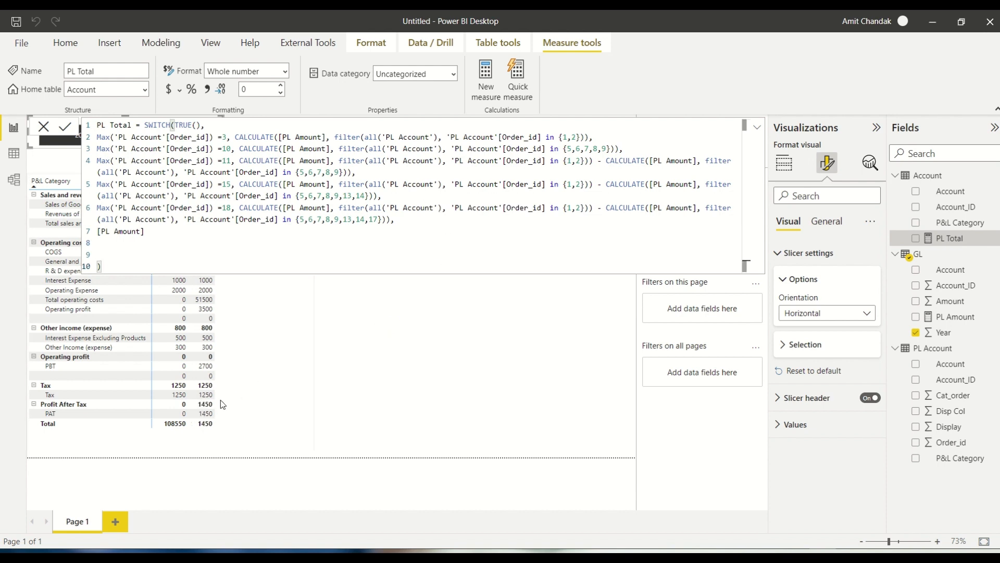
# Compare the matrix's PAT value with the 2021 figure on the Display sheet in Excel, and return to Power BI.
pyautogui.hotkey('alt', 'Tab')
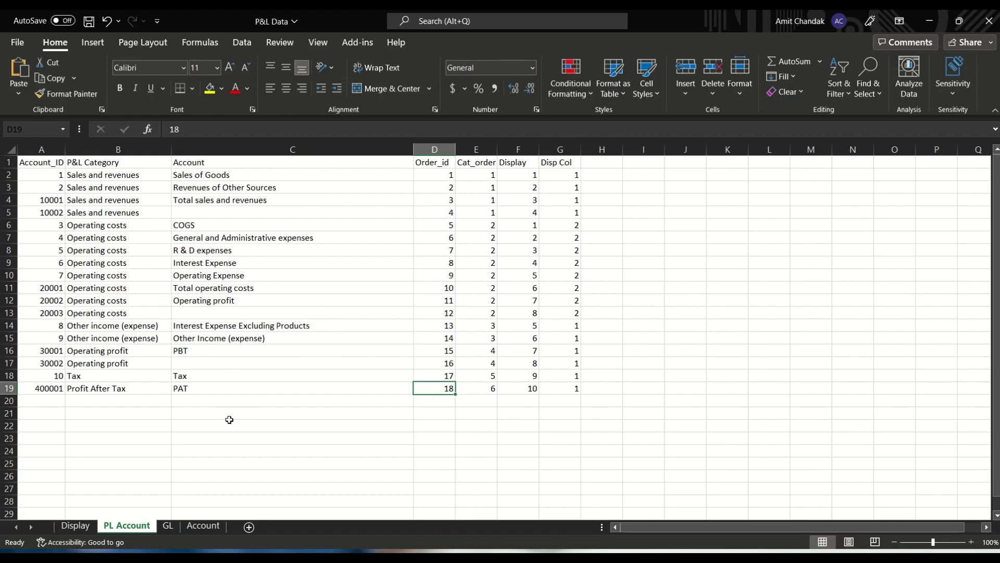
pyautogui.click(87, 529)
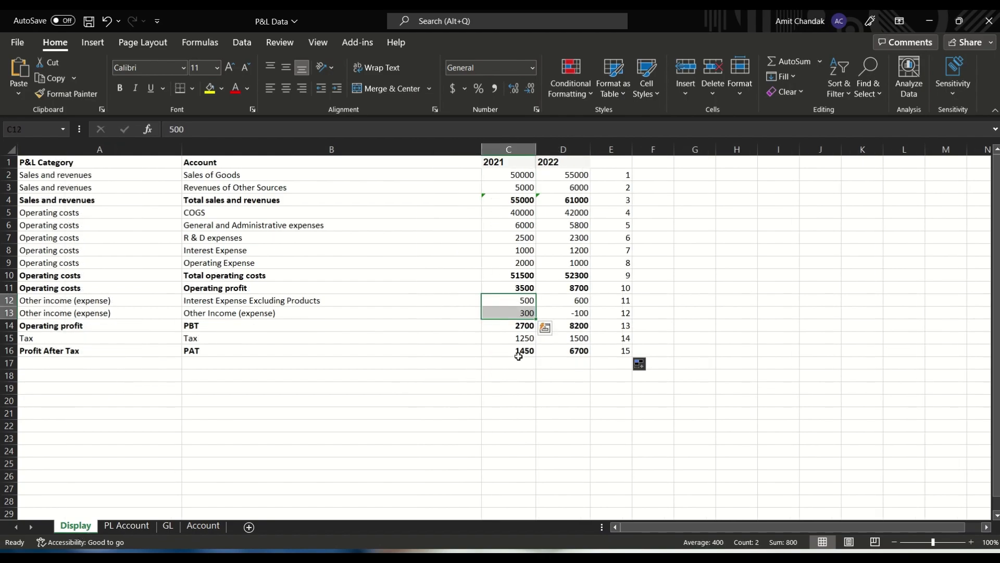
pyautogui.hotkey('alt', 'Tab')
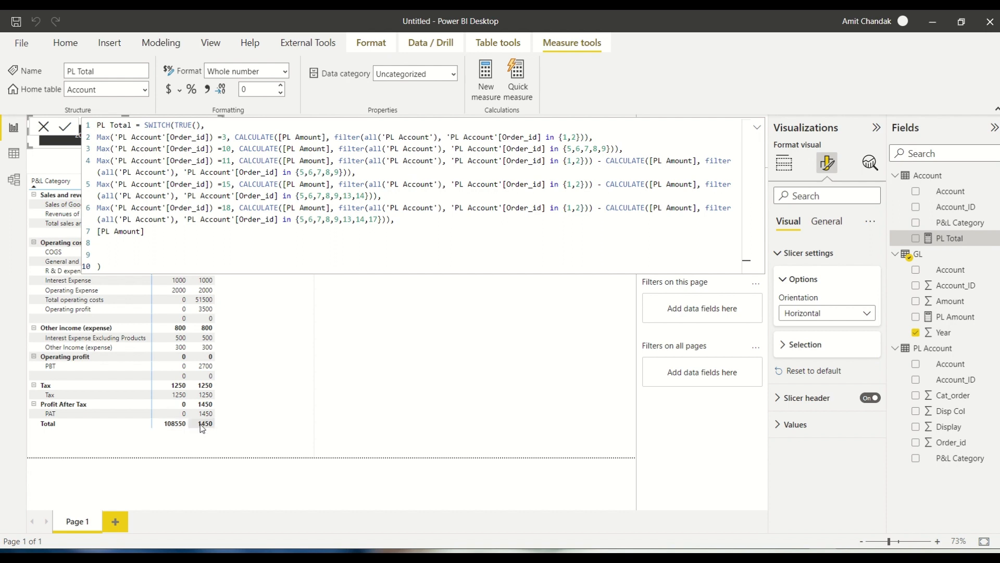
# Turn off row subtotals in the formatting of the P&L matrix.
pyautogui.click(784, 163)
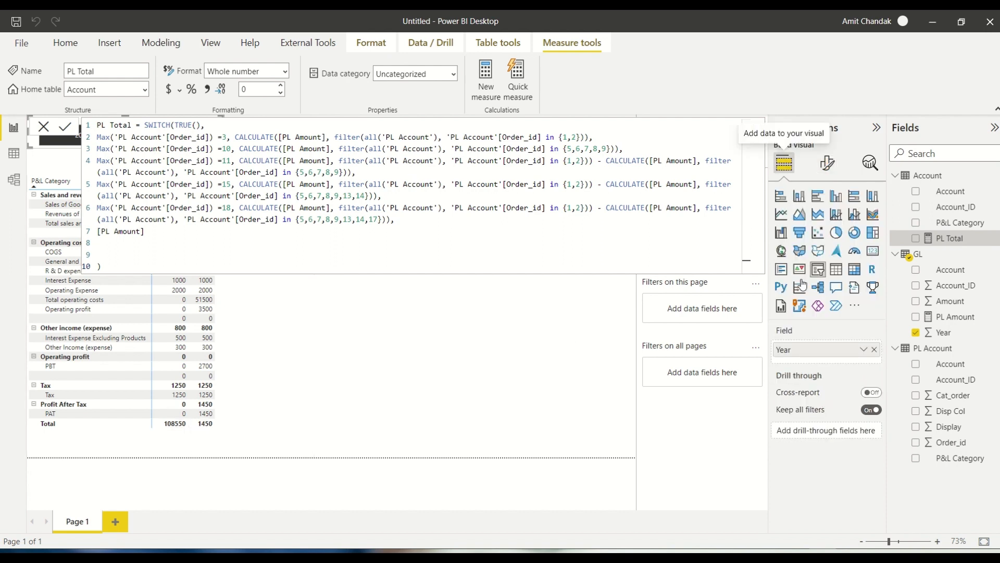
pyautogui.click(301, 417)
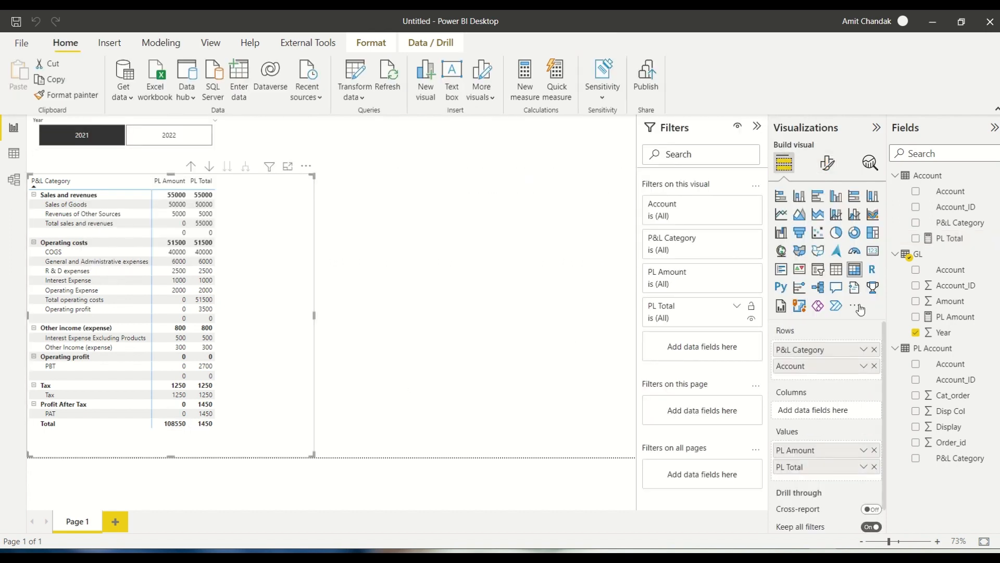
pyautogui.click(827, 163)
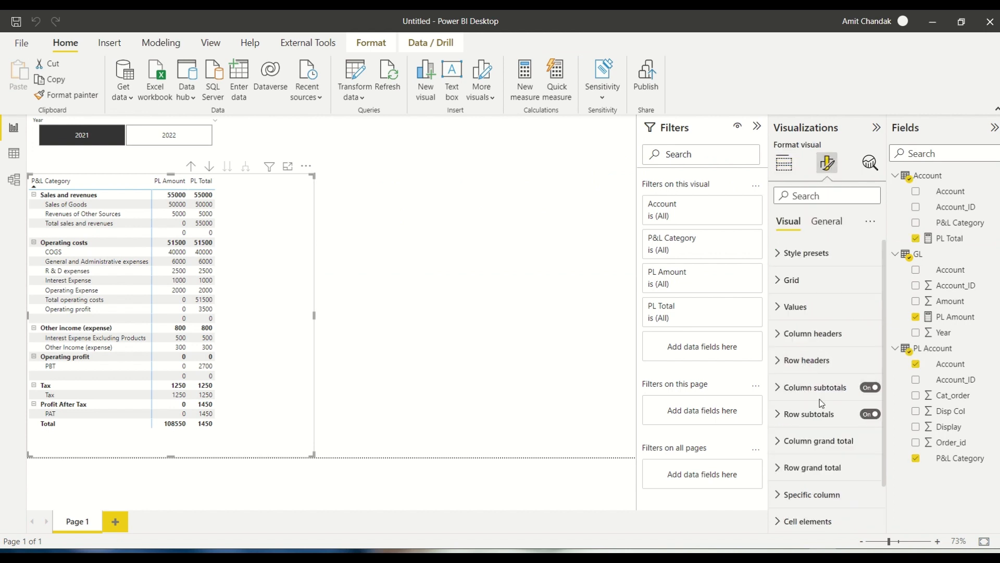
pyautogui.click(870, 414)
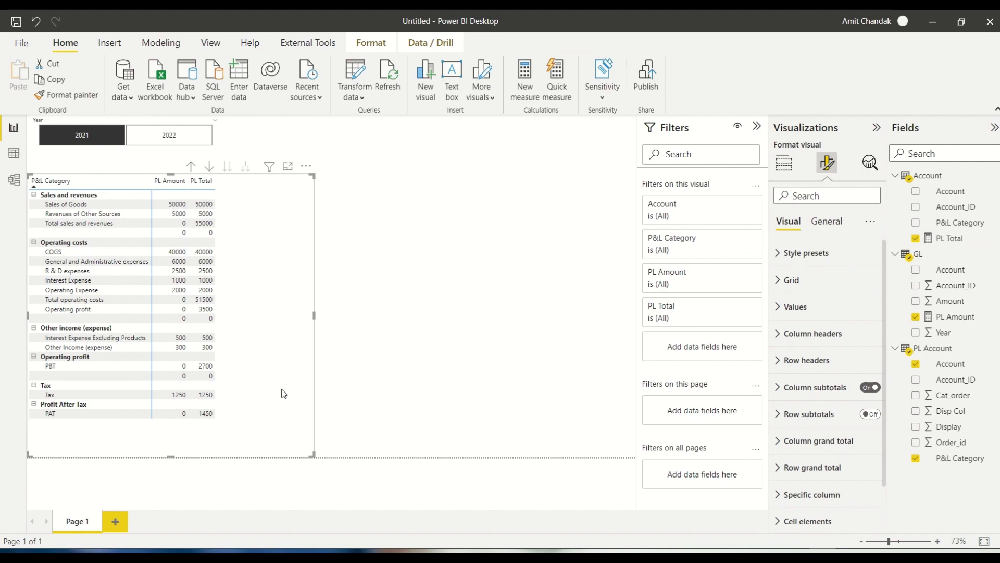
# Compare the matrix with the highlighted P&L statement in the P&L display Power BI file, ending in that file.
pyautogui.hotkey('alt', 'Tab')
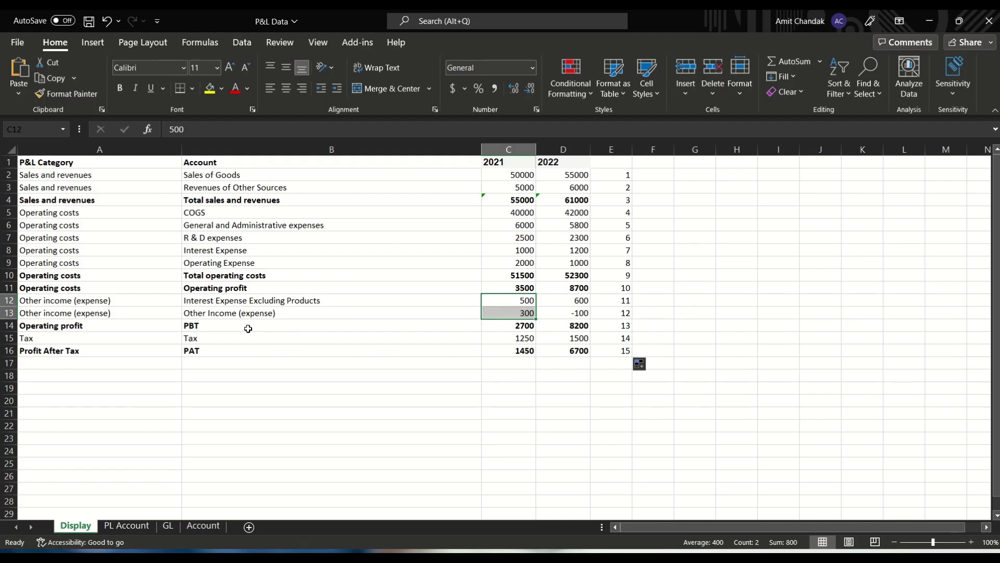
pyautogui.hotkey('alt', 'Tab')
pyautogui.hotkey('alt', 'Tab')
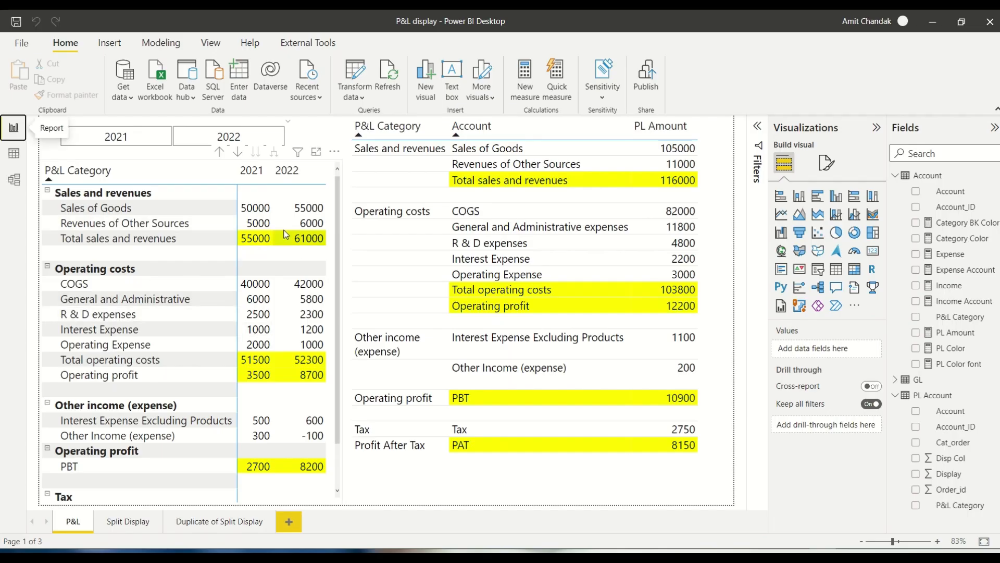
pyautogui.hotkey('alt', 'Tab')
pyautogui.hotkey('alt', 'Tab')
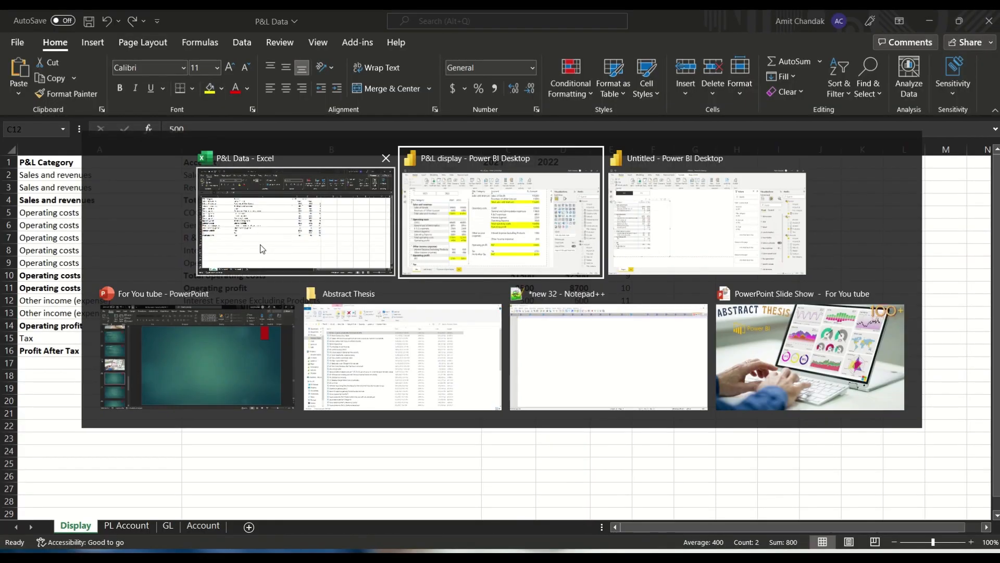
pyautogui.hotkey('alt', 'Tab')
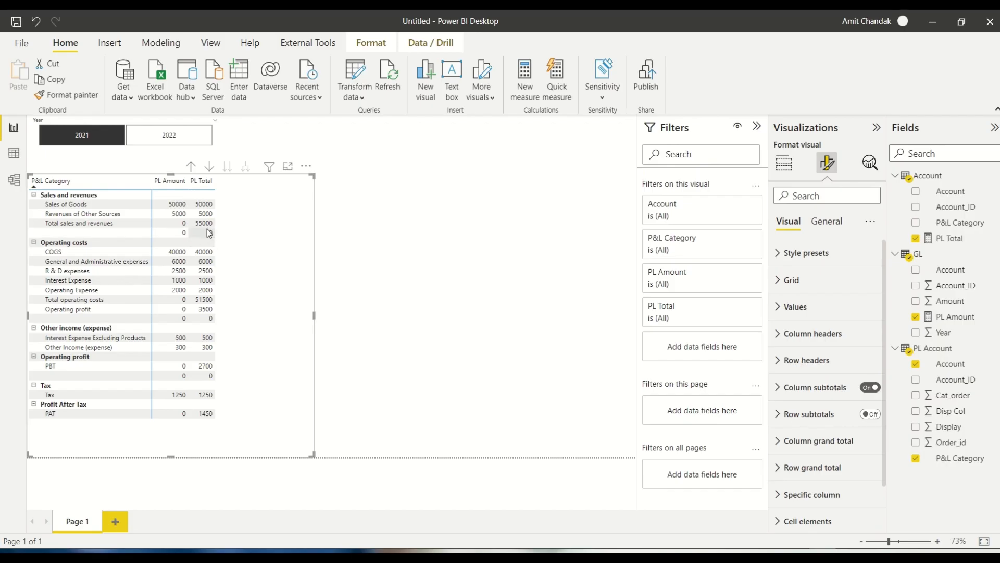
pyautogui.hotkey('alt', 'Tab')
pyautogui.hotkey('alt', 'Tab')
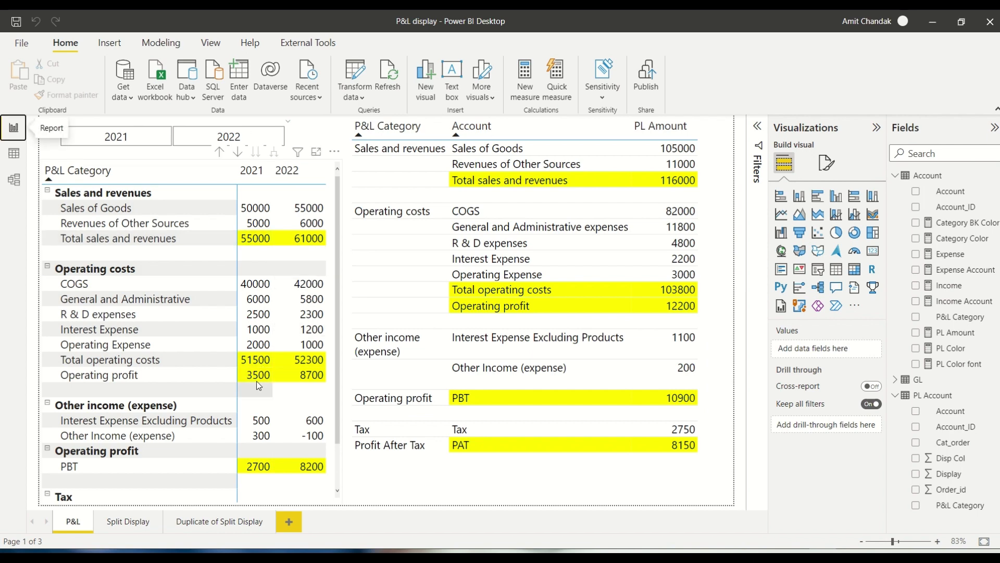
# Switch back to the untitled Power BI report and remove P&L Category from the matrix rows.
pyautogui.hotkey('alt', 'Tab')
pyautogui.hotkey('alt', 'Tab')
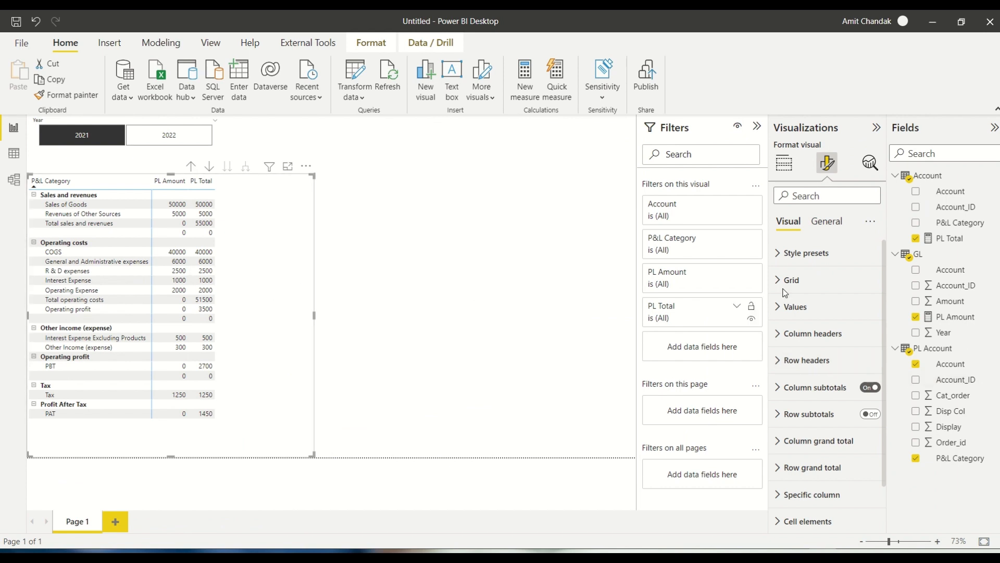
pyautogui.click(785, 163)
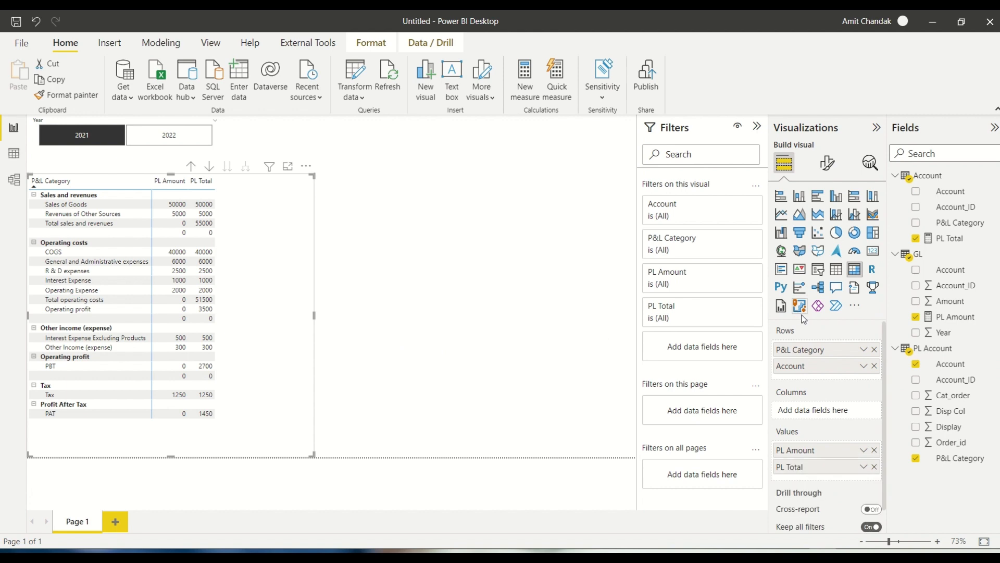
pyautogui.click(875, 350)
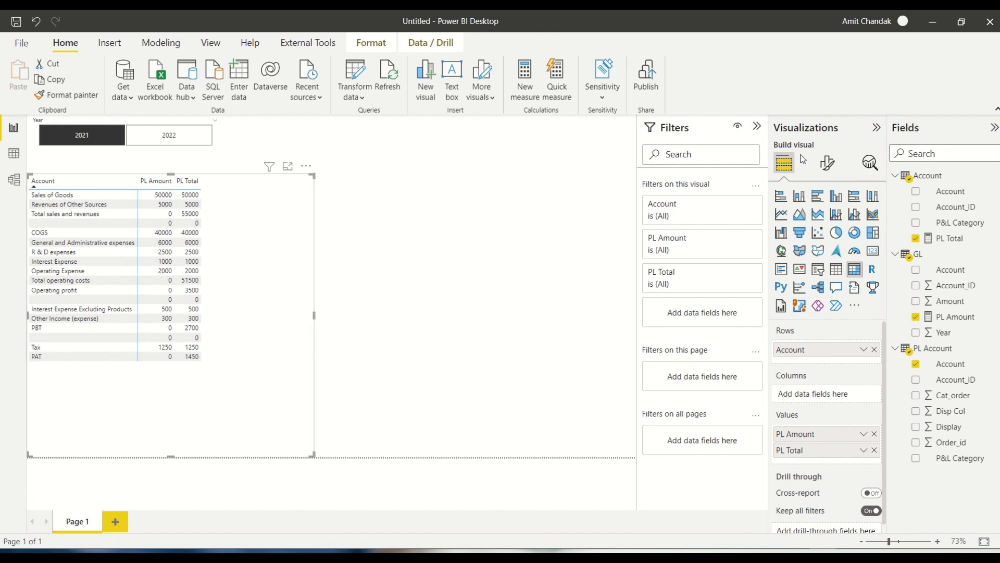
# Turn off the matrix's column subtotals and remove PL Amount from its values.
pyautogui.click(827, 163)
pyautogui.click(871, 389)
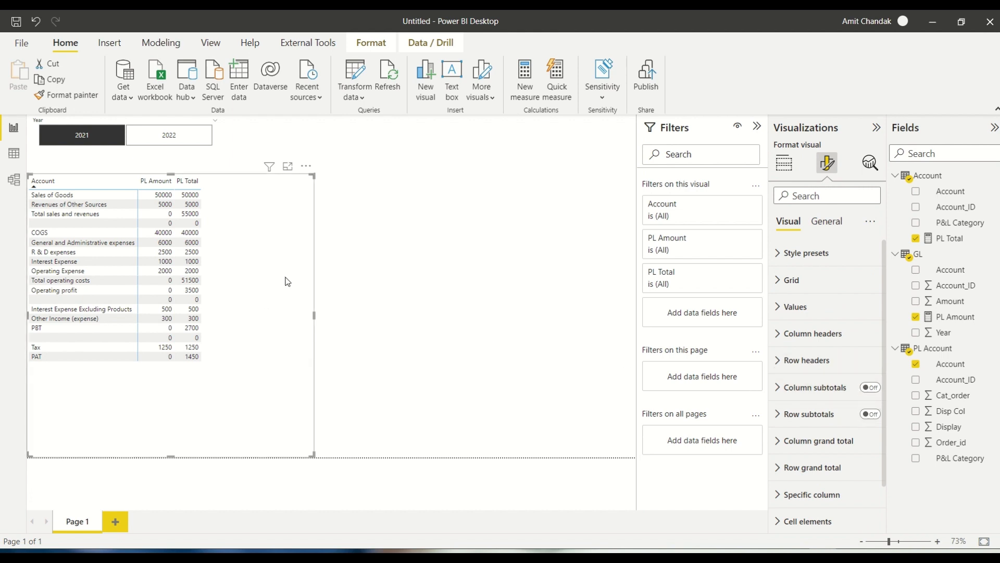
pyautogui.click(784, 164)
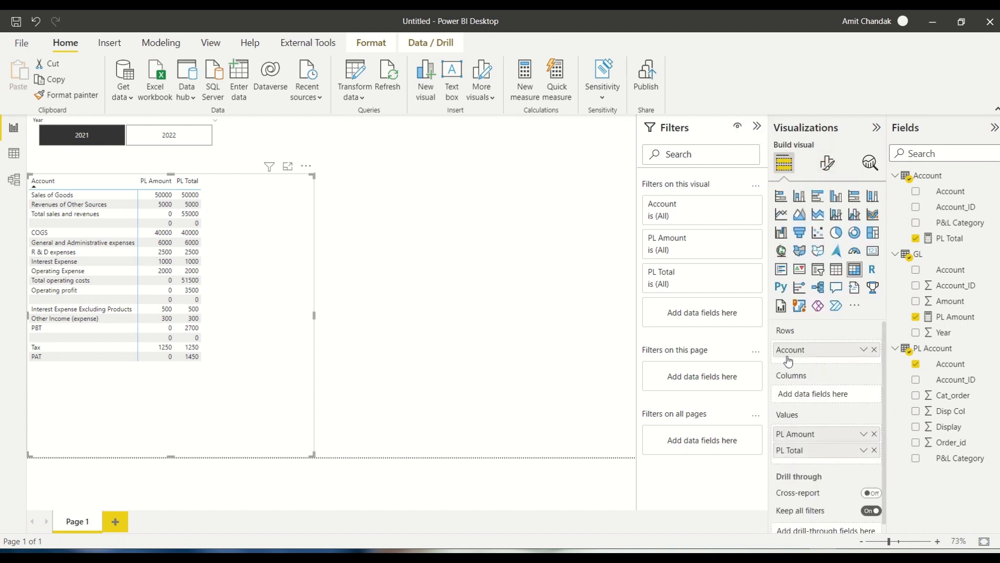
pyautogui.click(875, 434)
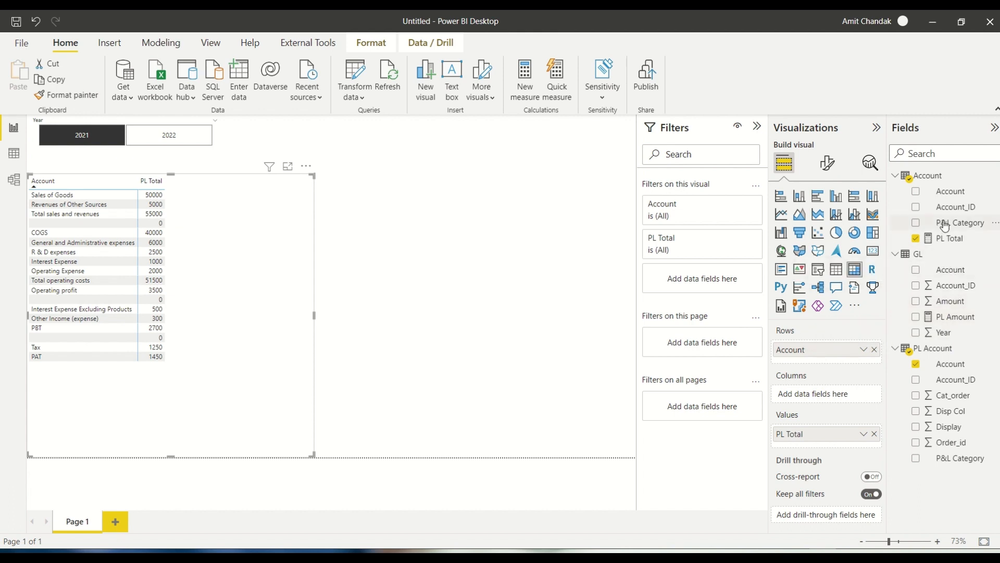
# Create a new measure from a copy of the PL Total formula and name it PL BK Color.
pyautogui.click(954, 240)
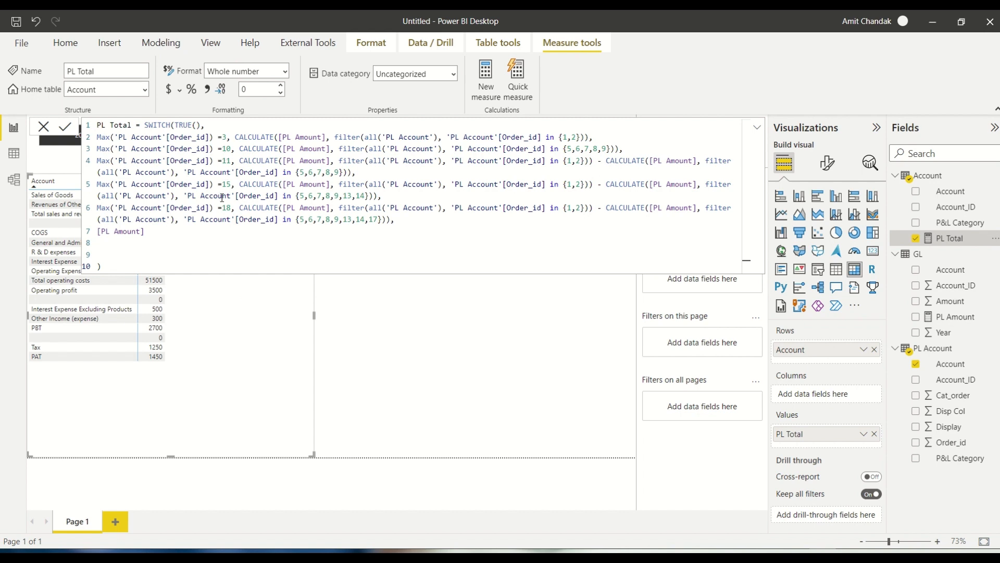
pyautogui.moveTo(102, 266); pyautogui.dragTo(86, 118)
pyautogui.hotkey('ctrl', 'c')
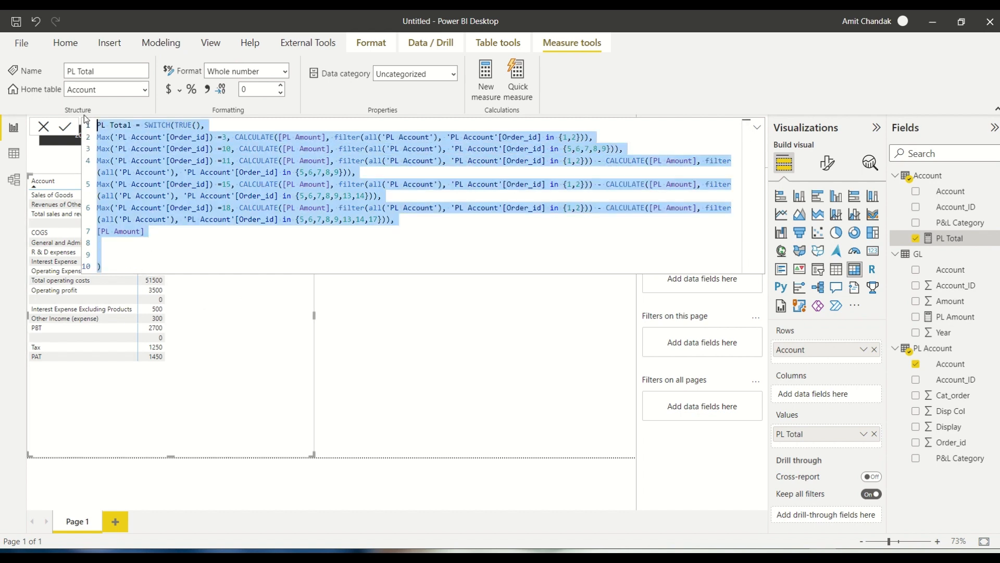
pyautogui.click(485, 78)
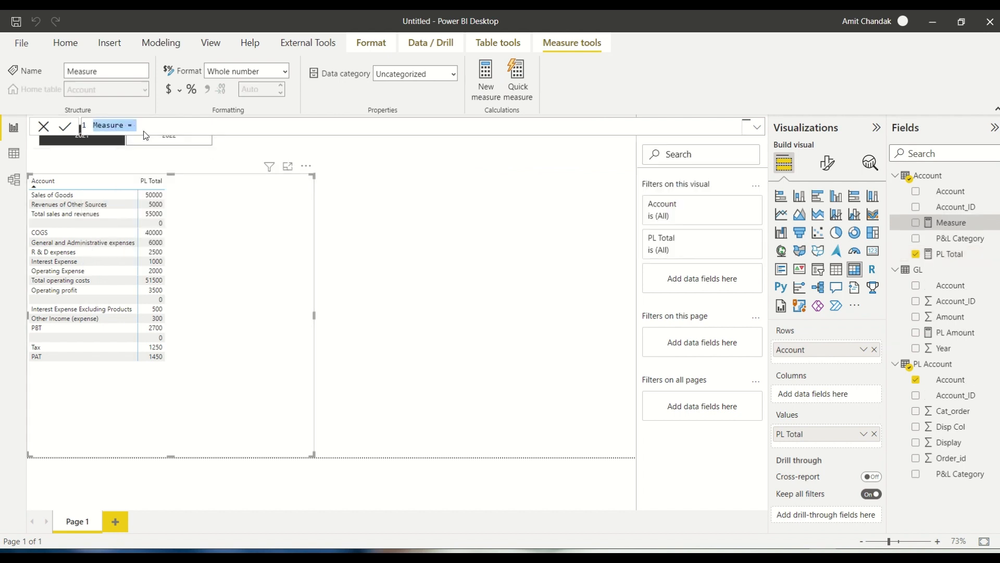
pyautogui.hotkey('ctrl', 'v')
pyautogui.doubleClick(118, 125)
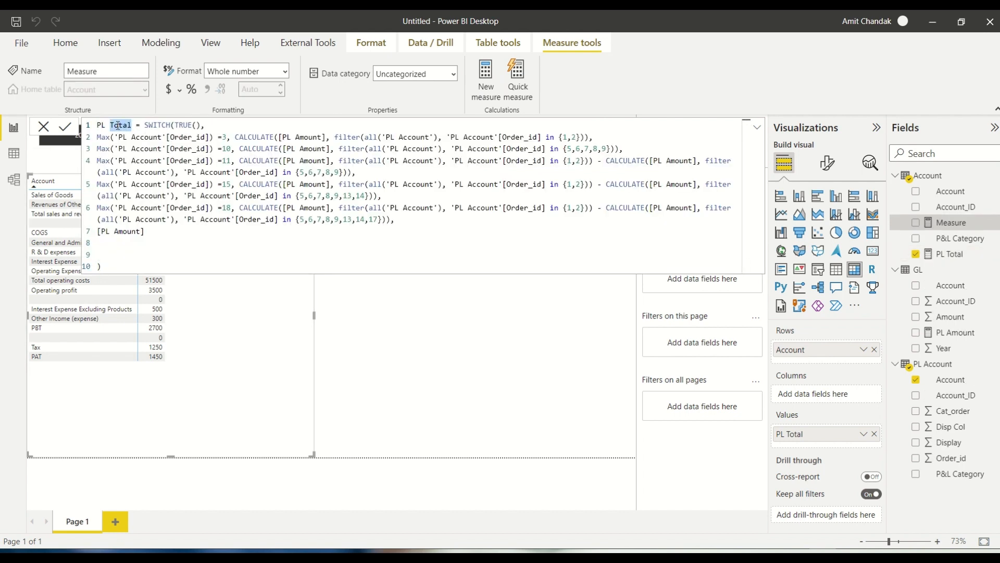
pyautogui.write('BK C')
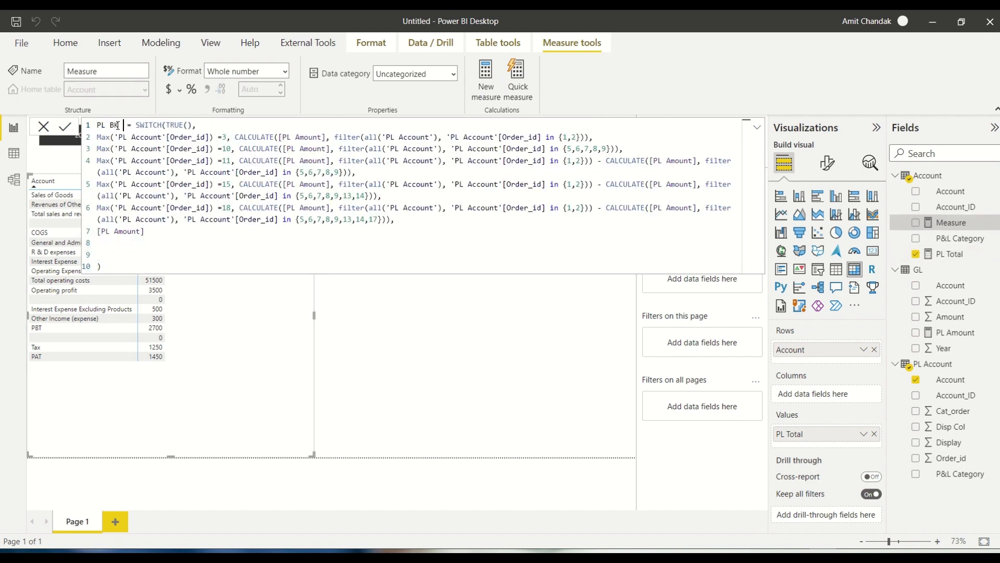
pyautogui.write('olor')
# Strip the CALCULATE results from the PL BK Color branches, merging their Order_ids into one list: 3, 10, 11, 15, 18.
pyautogui.moveTo(231, 137); pyautogui.dragTo(223, 150)
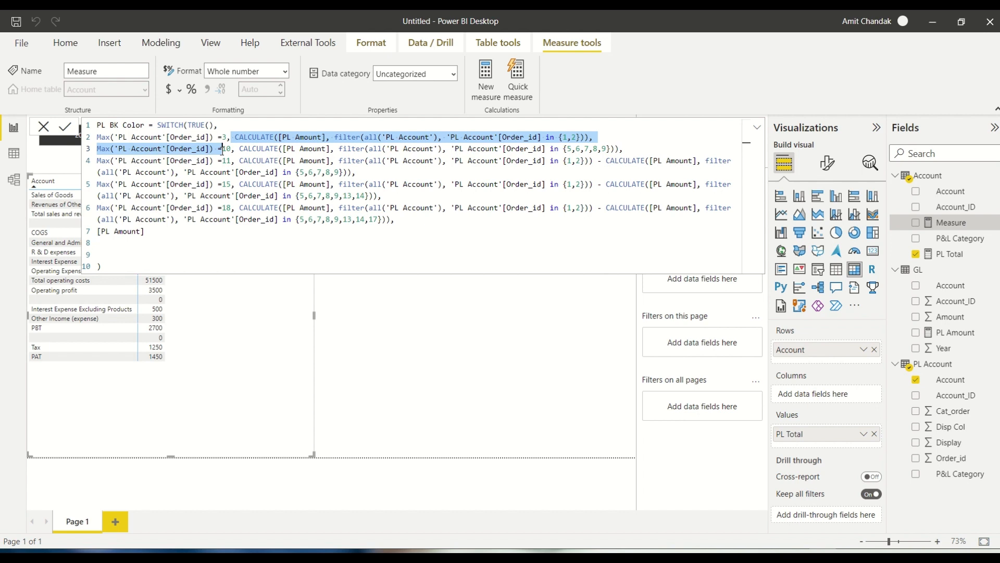
pyautogui.press('BackSpace')
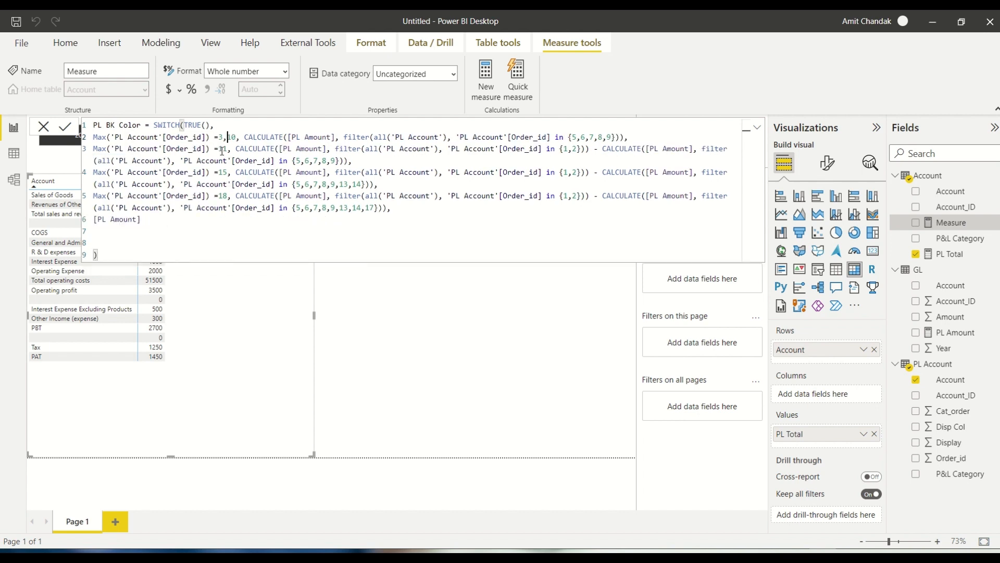
pyautogui.moveTo(245, 137); pyautogui.dragTo(219, 151)
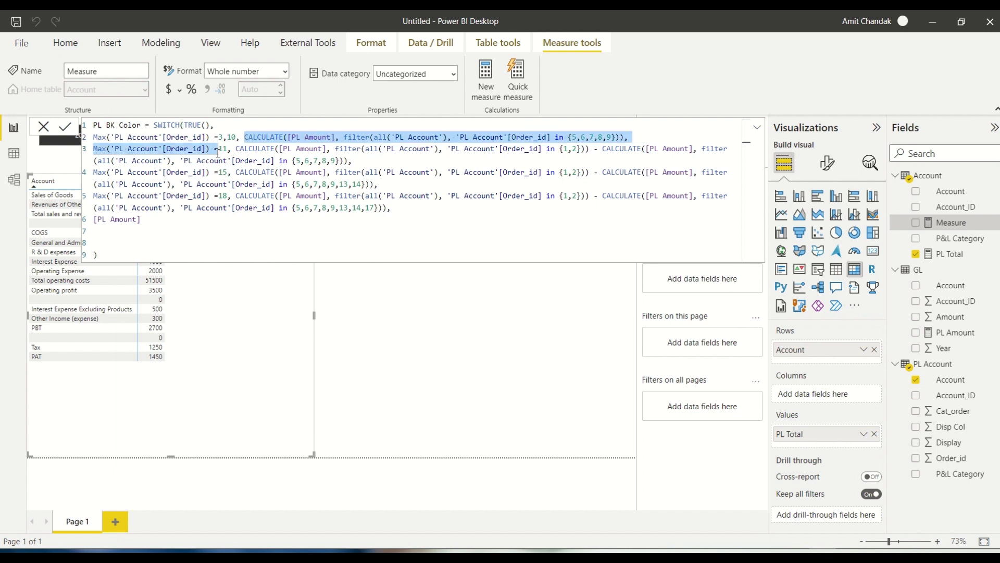
pyautogui.press('BackSpace')
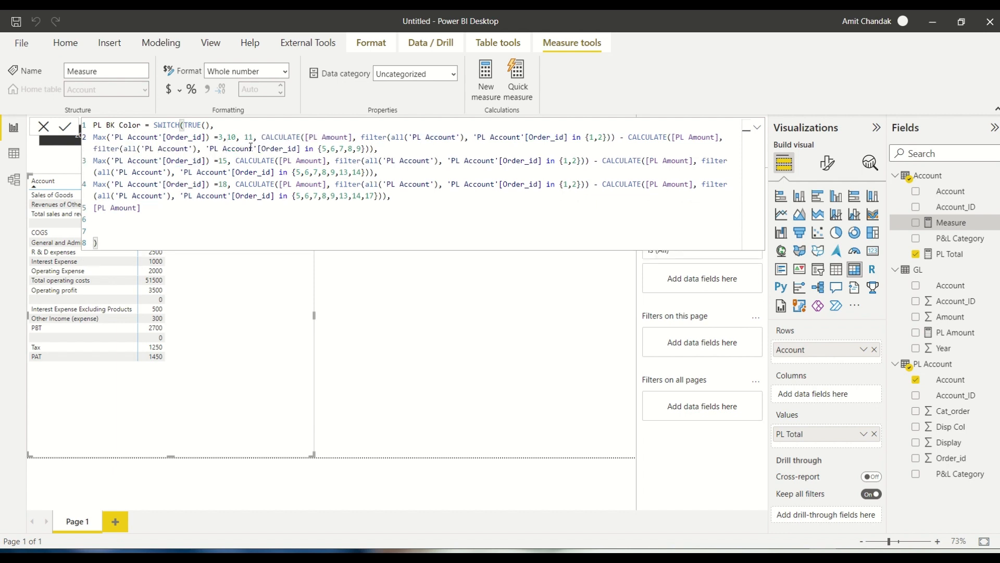
pyautogui.moveTo(259, 137); pyautogui.dragTo(219, 160)
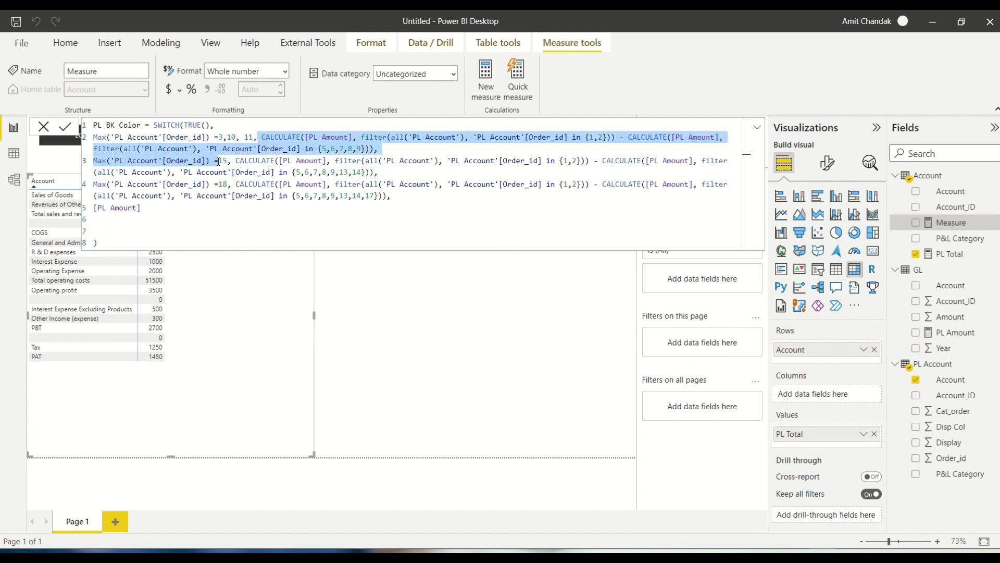
pyautogui.press('BackSpace')
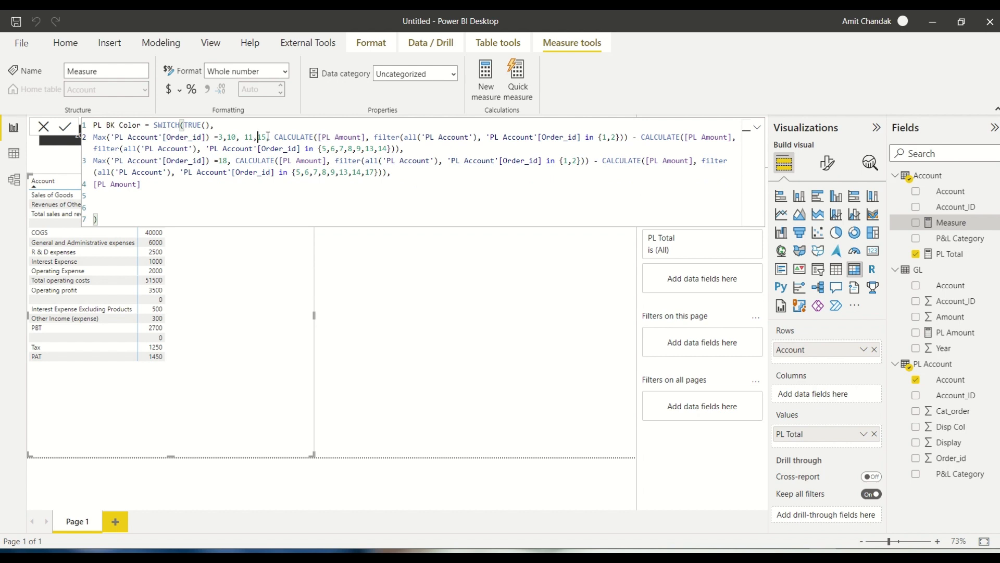
pyautogui.moveTo(268, 137); pyautogui.dragTo(224, 164)
pyautogui.press('BackSpace')
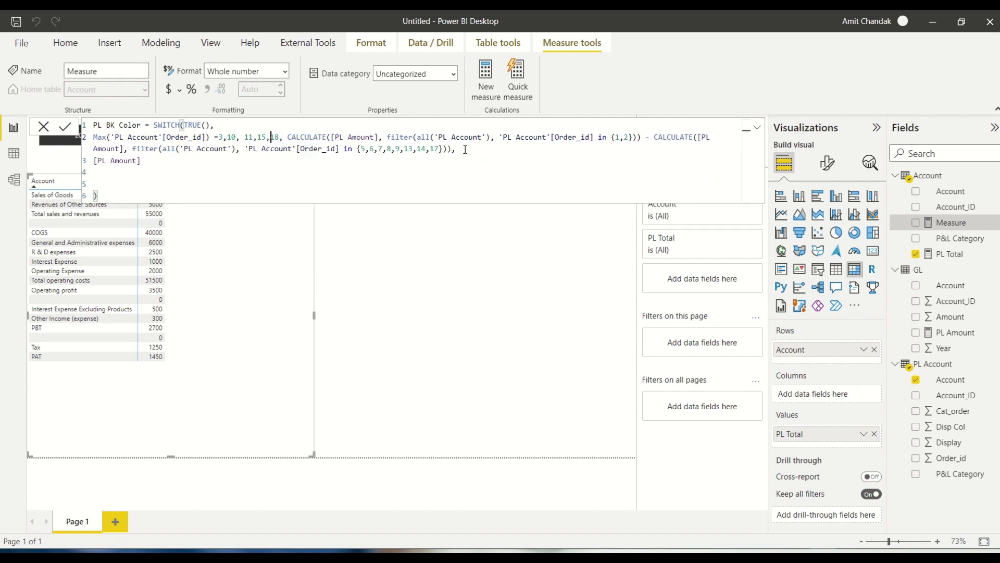
pyautogui.moveTo(465, 149); pyautogui.dragTo(286, 141)
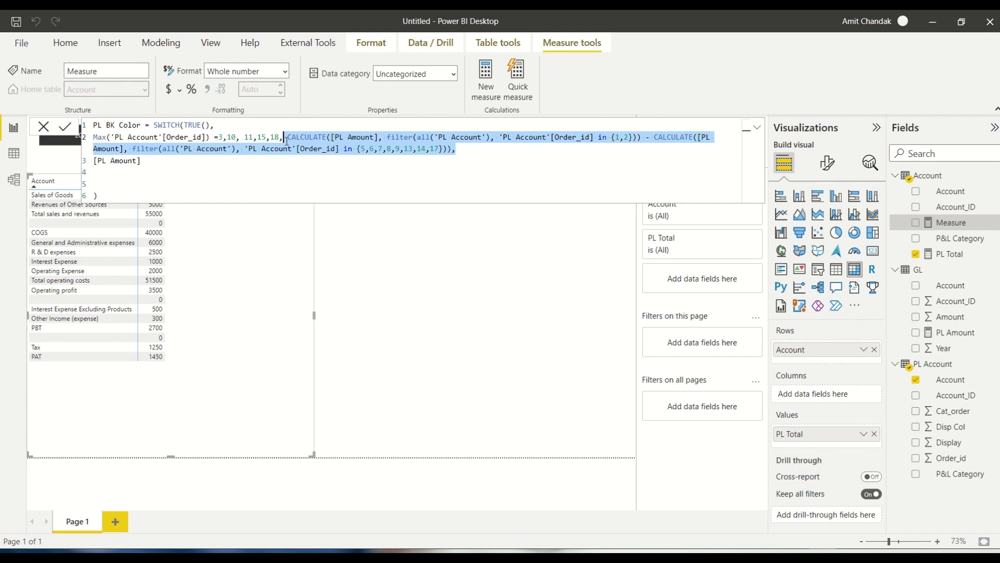
pyautogui.press('BackSpace')
pyautogui.press('BackSpace')
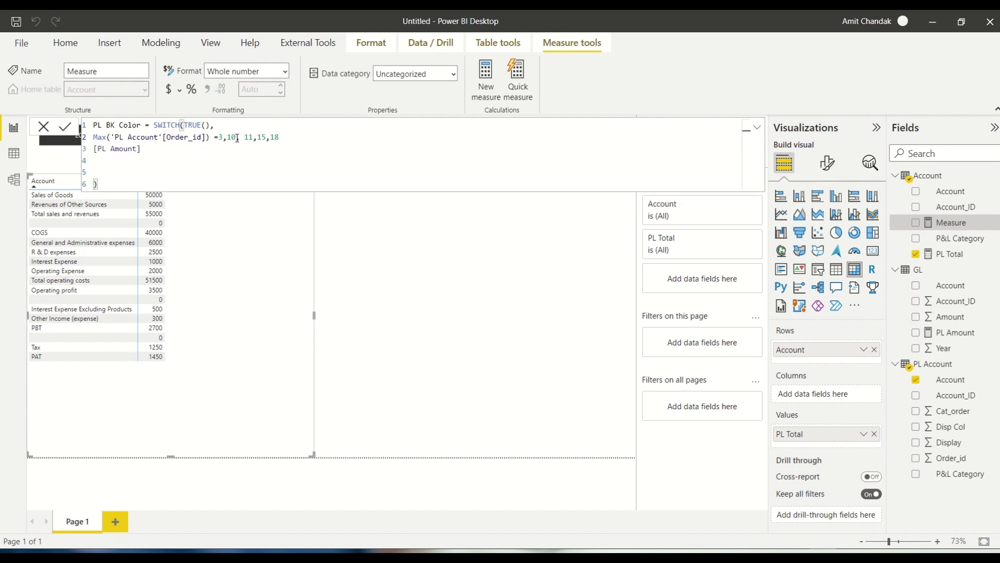
# Make the first branch return "Yellow" for Order_ids in {3,10,11,15,18} and replace [PL Amount] with a second Max Order_id in condition.
pyautogui.click(215, 137)
pyautogui.moveTo(219, 137); pyautogui.dragTo(215, 137)
pyautogui.write('in {')
pyautogui.click(309, 141)
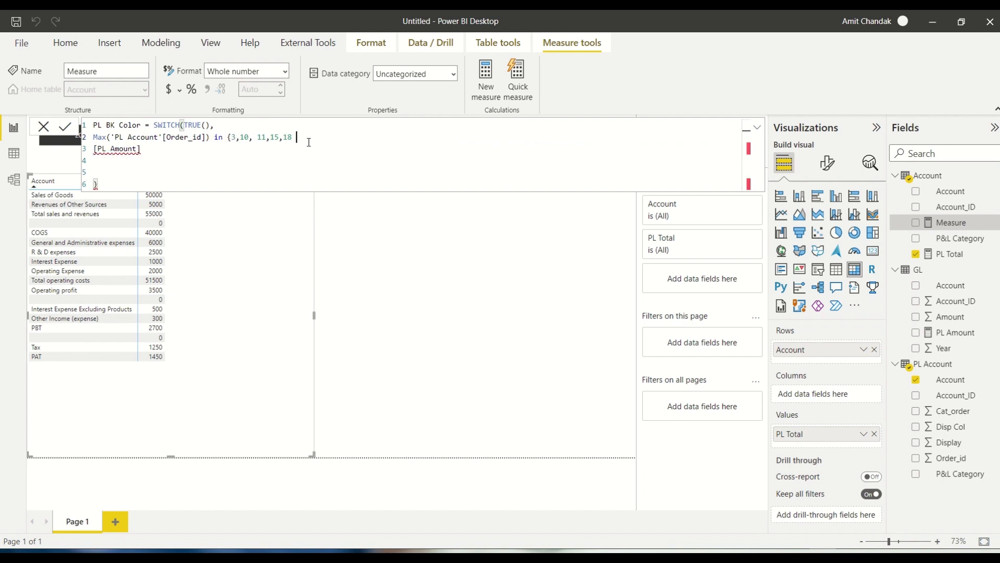
pyautogui.write('}, ')
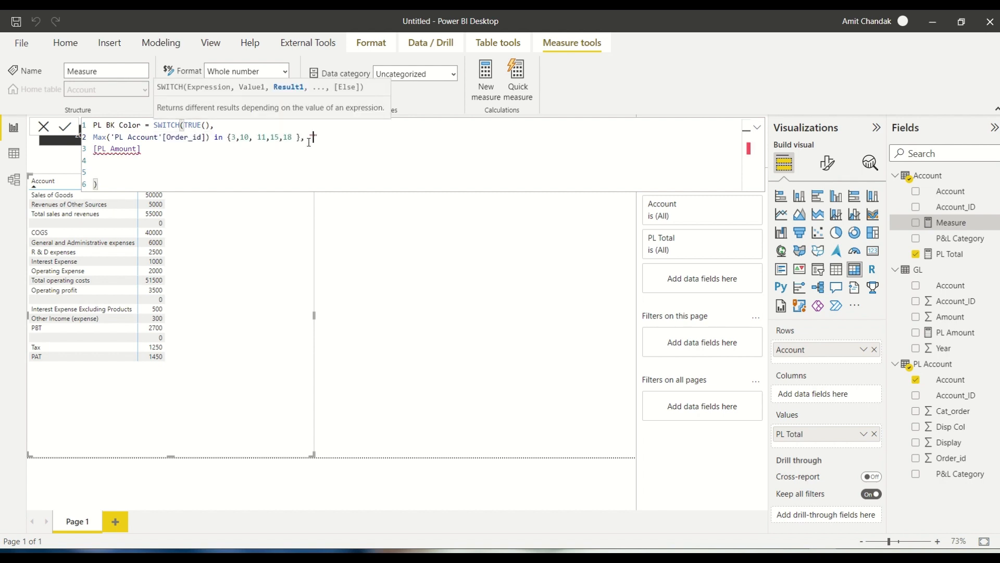
pyautogui.write('"Yellow')
pyautogui.moveTo(153, 156); pyautogui.dragTo(93, 149)
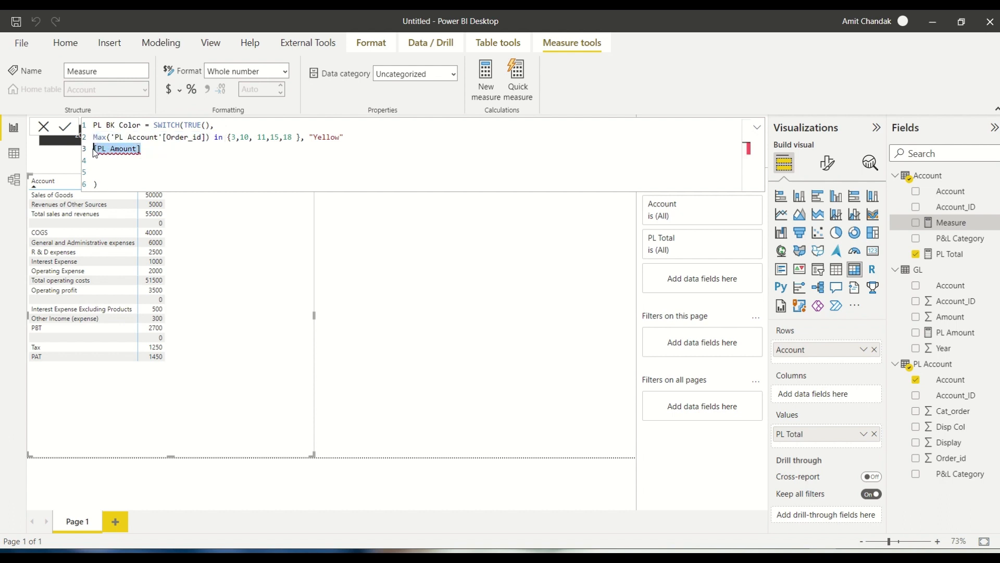
pyautogui.write("Max('PL Account'[Order_id]) in")
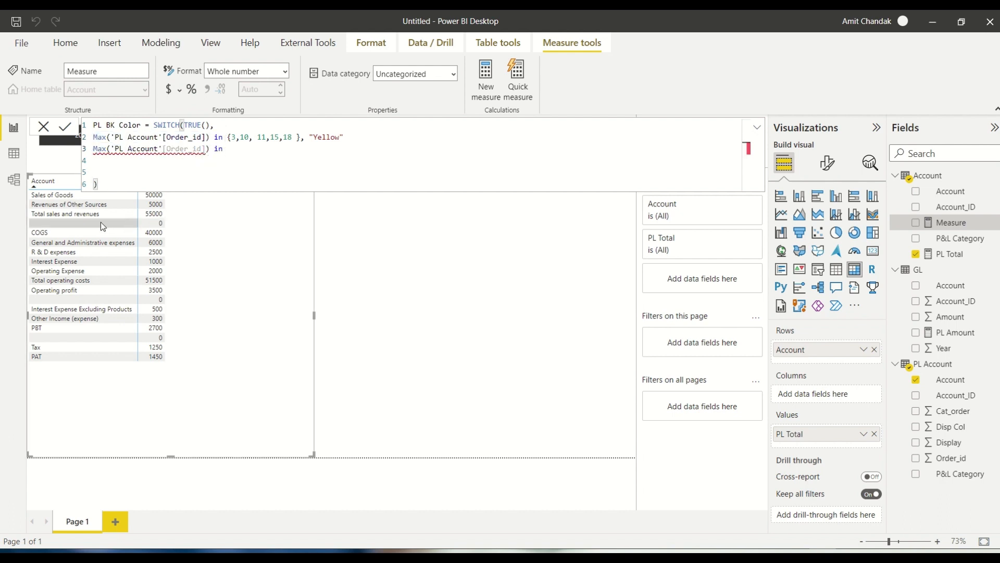
# Look up the Order_ids of the blank account rows on the PL Account sheet in Excel, and return to the untitled Power BI report.
pyautogui.hotkey('alt', 'Tab')
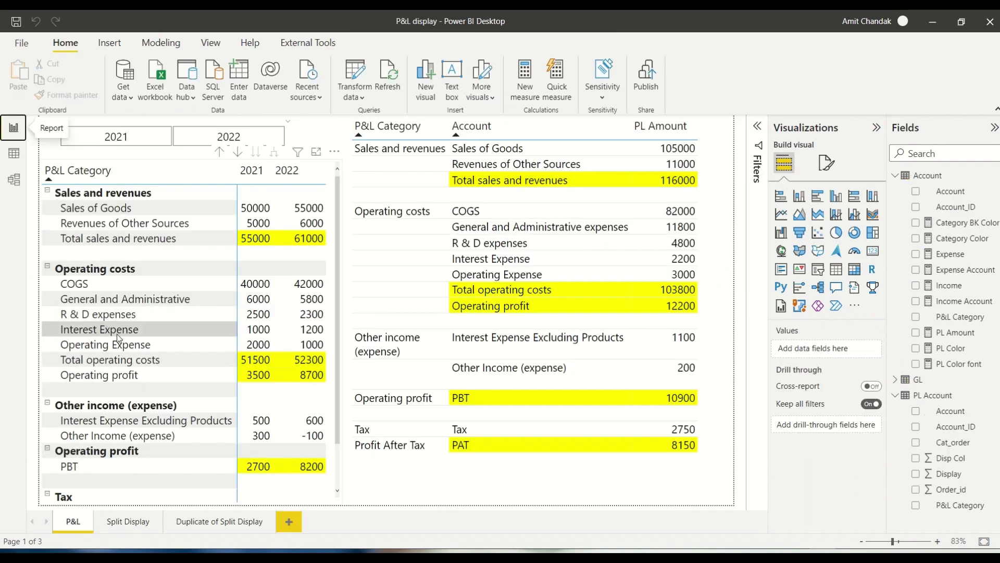
pyautogui.hotkey('alt', 'Tab')
pyautogui.hotkey('alt', 'Tab')
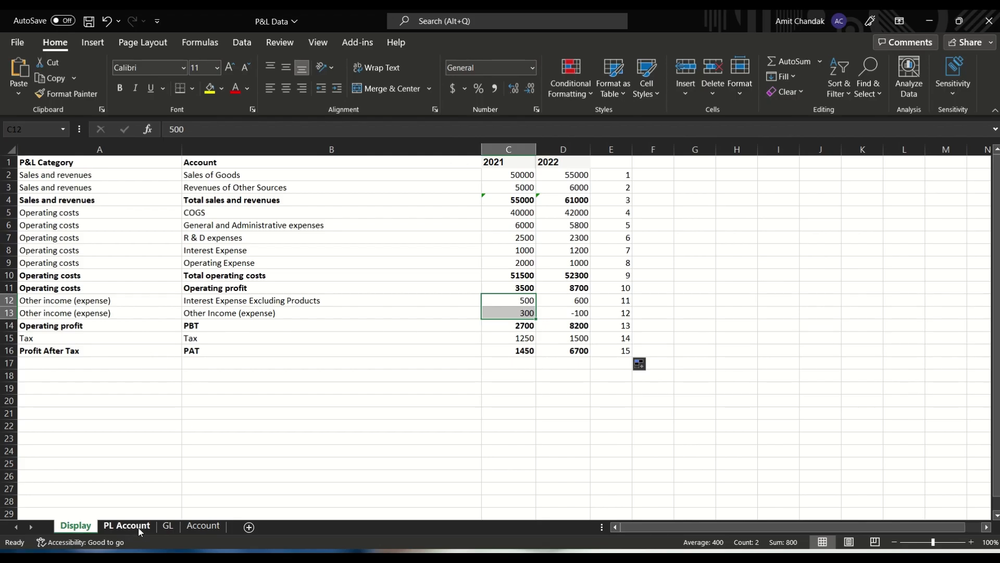
pyautogui.click(126, 525)
pyautogui.click(402, 213)
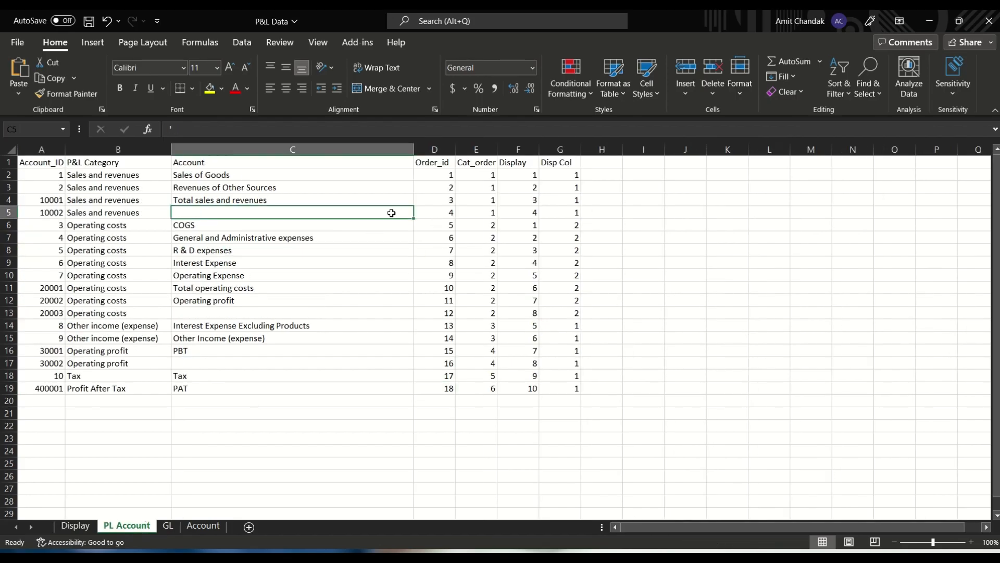
pyautogui.click(323, 311)
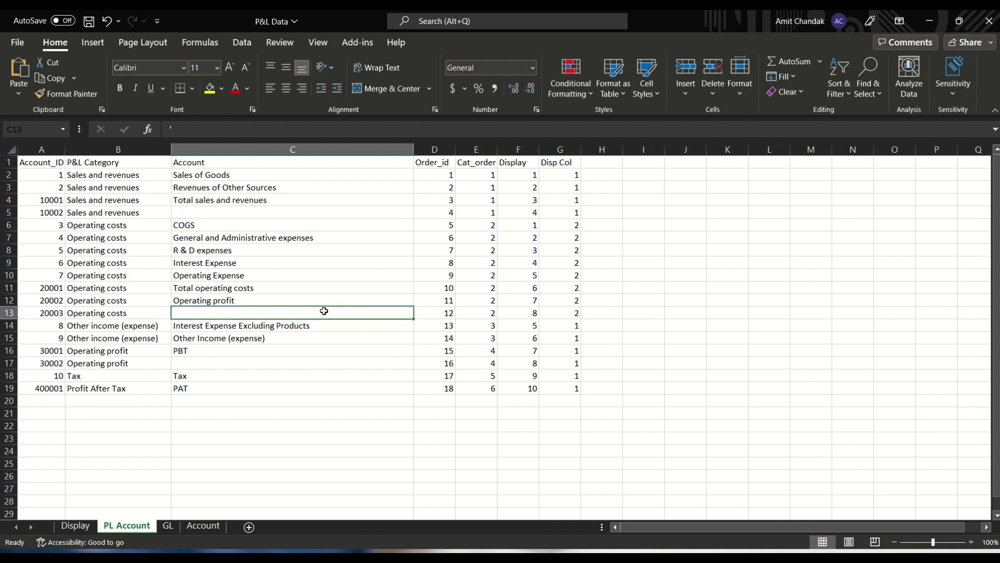
pyautogui.click(298, 363)
pyautogui.hotkey('alt', 'Tab')
pyautogui.hotkey('alt', 'Tab')
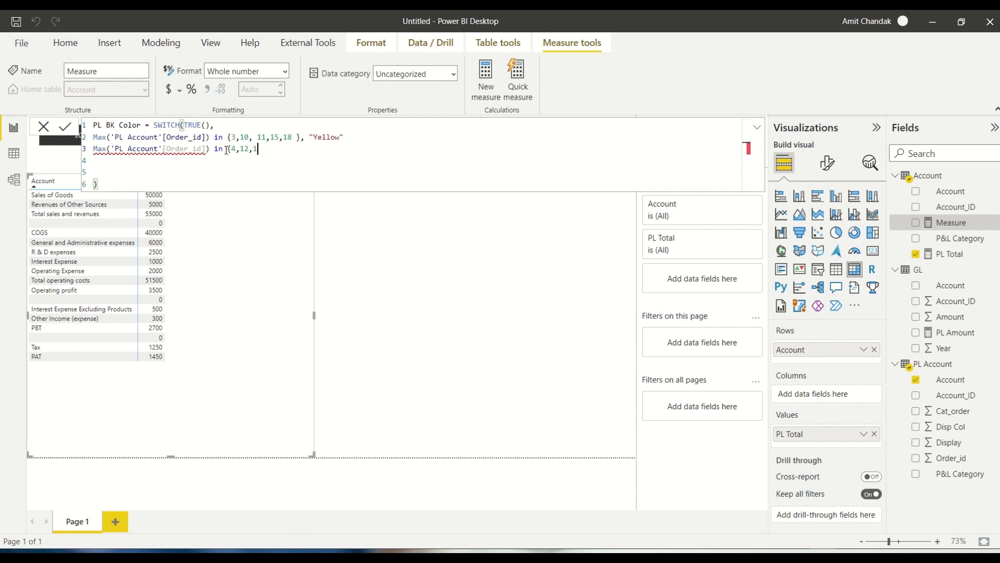
# Complete the second branch as {4,12,16} returning "White", separate the two branches with a comma, and commit PL BK Color.
pyautogui.write('} , "White')
pyautogui.click(353, 138)
pyautogui.write(',')
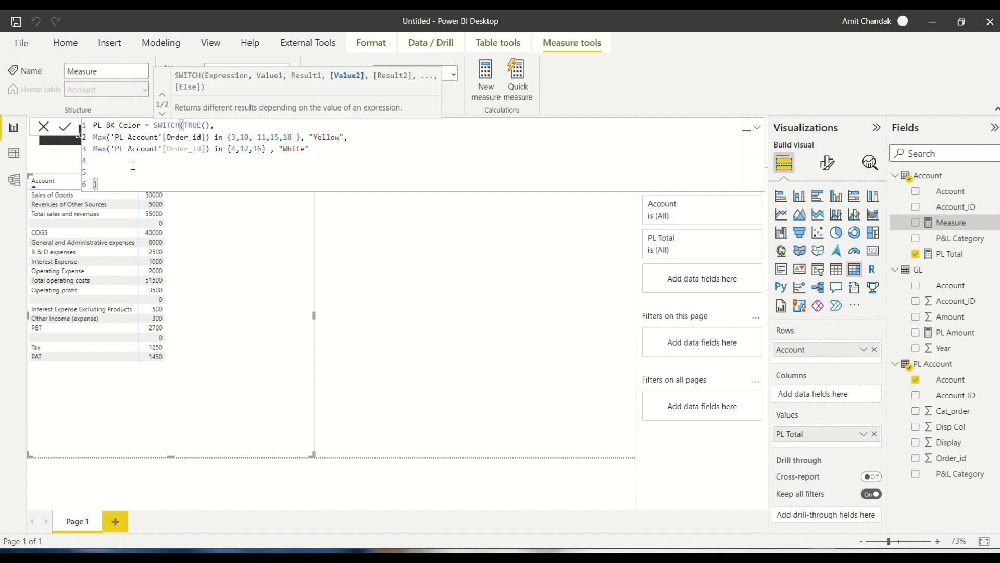
pyautogui.click(118, 166)
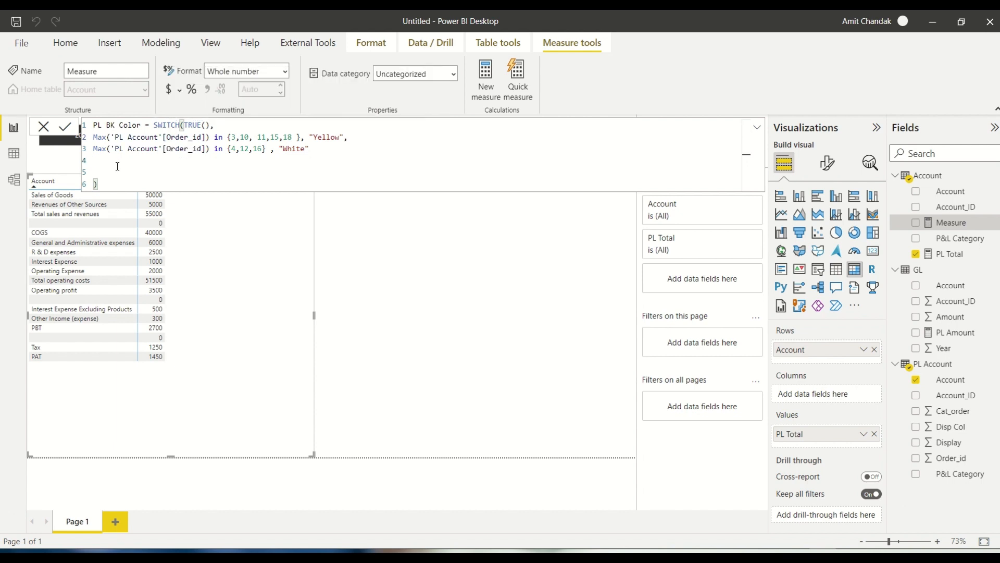
pyautogui.click(110, 184)
pyautogui.click(91, 151)
pyautogui.press('Return')
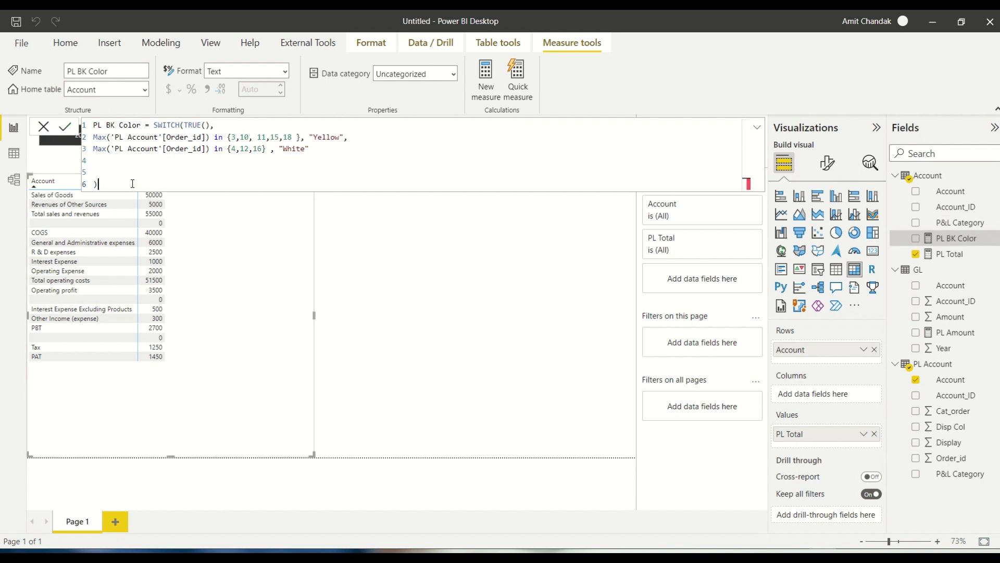
# Create another measure from a copy of the PL BK Color formula and name it PL Font Color.
pyautogui.moveTo(133, 183); pyautogui.dragTo(93, 125)
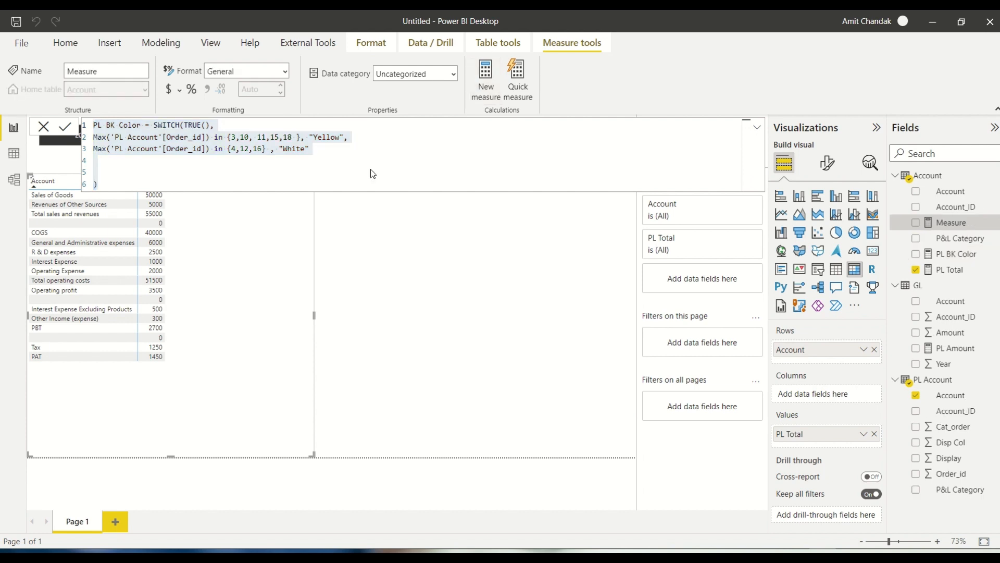
pyautogui.write('PL BK Color = SWITCH(TRUE(), Max(\'PL Account\'[Order_id]) in {3,10, 11,15,18 }, "Yellow", Max(\'PL Account\'[Order_id]) in {4,12,16} , "White"   )')
pyautogui.click(112, 125)
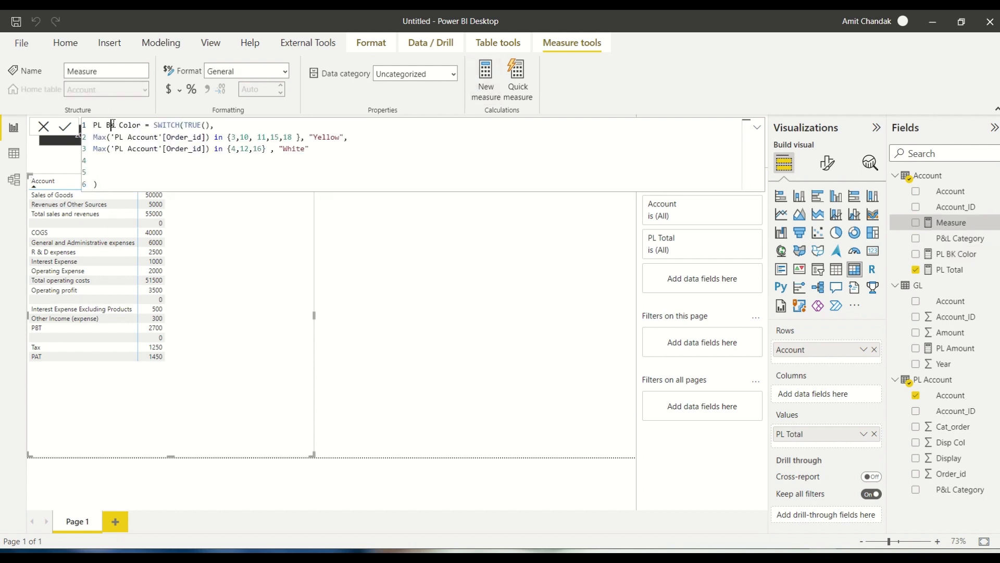
pyautogui.write('Fin')
pyautogui.press('BackSpace')
pyautogui.press('BackSpace')
pyautogui.write('ont')
# Make PL Font Color return "Black" in the first branch, keep "White" in the second, add "Black" as the default result, and commit it.
pyautogui.doubleClick(320, 137)
pyautogui.write('Bla')
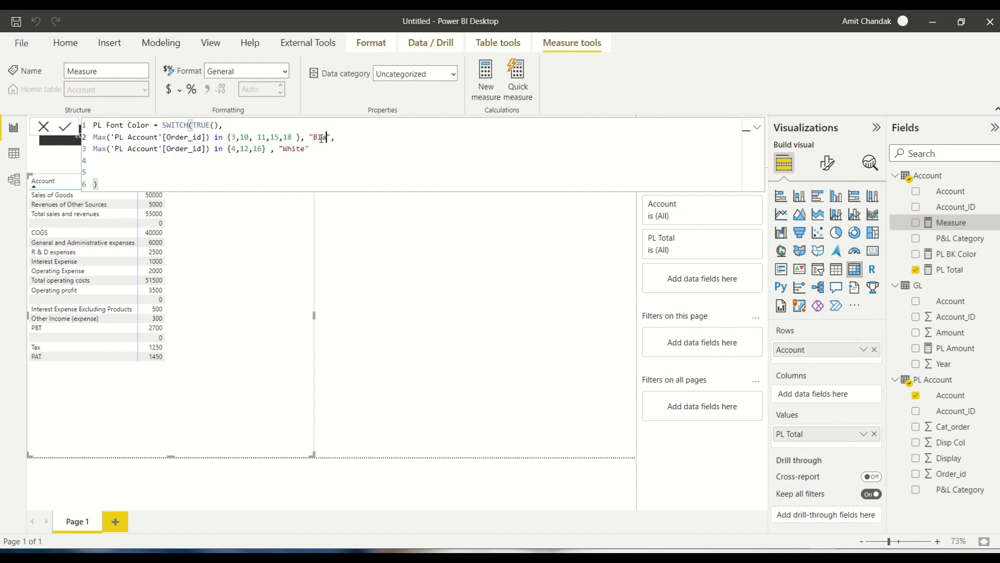
pyautogui.write('ck')
pyautogui.click(125, 162)
pyautogui.write('""Bla')
pyautogui.click(316, 150)
pyautogui.write(',')
pyautogui.press('Return')
pyautogui.click(758, 128)
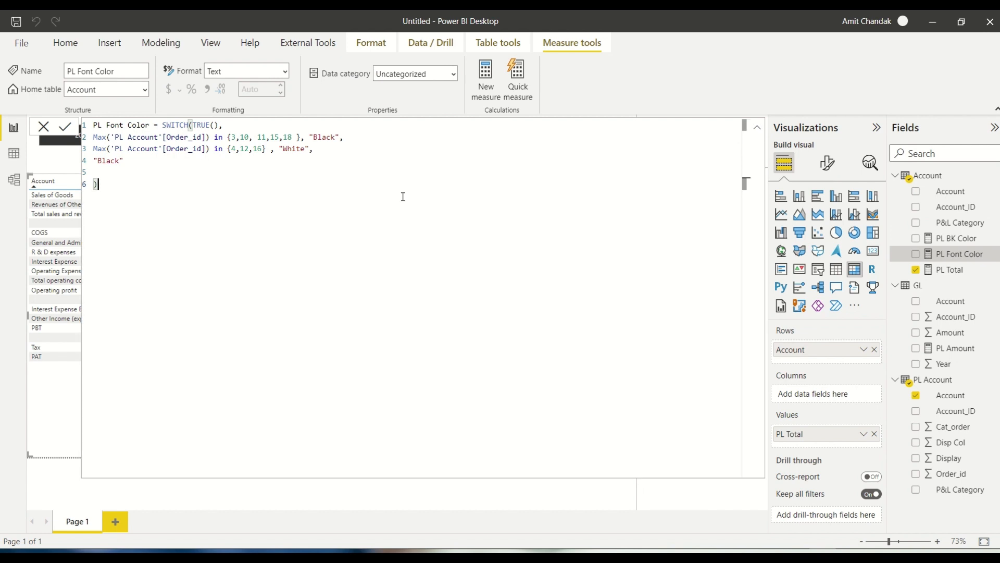
pyautogui.click(757, 128)
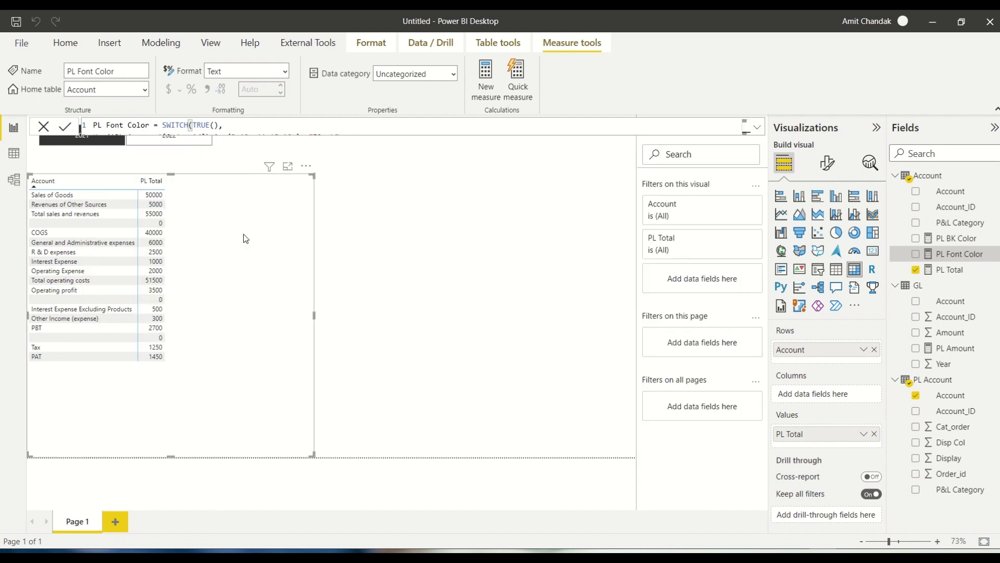
# Turn on background color for PL Total in the matrix's cell elements and base it on the field value of PL BK Color.
pyautogui.click(828, 163)
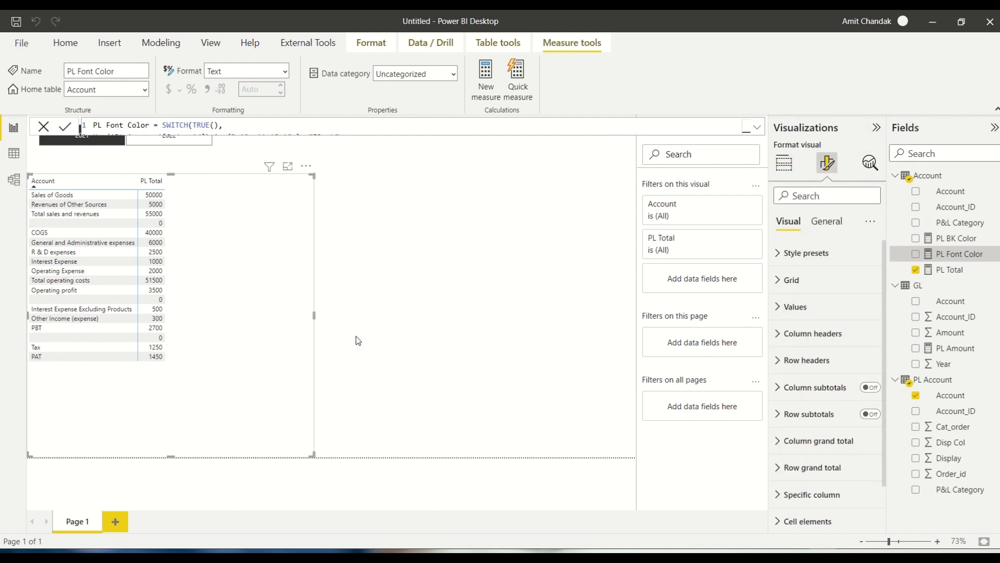
pyautogui.scroll(-2, 804, 458)
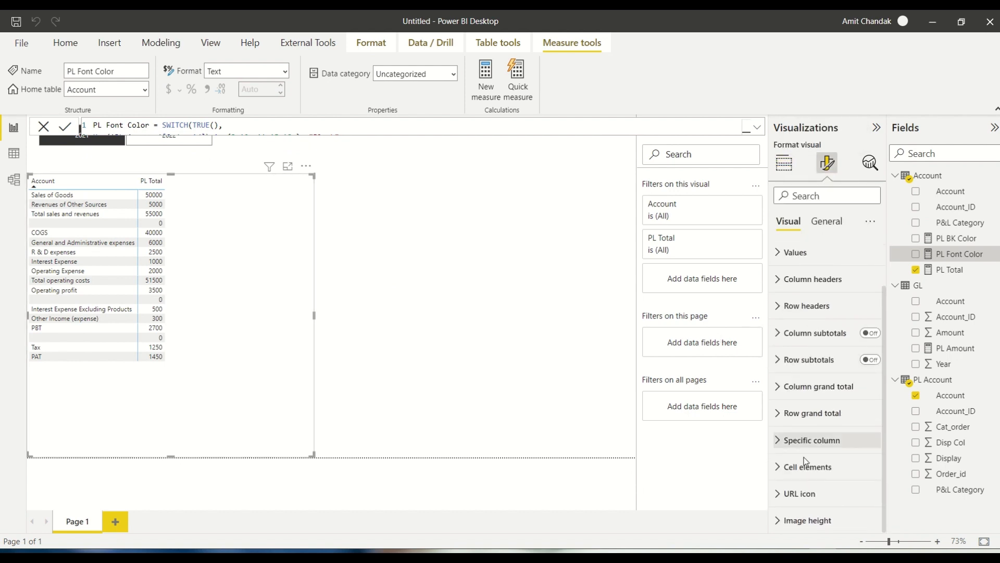
pyautogui.click(782, 478)
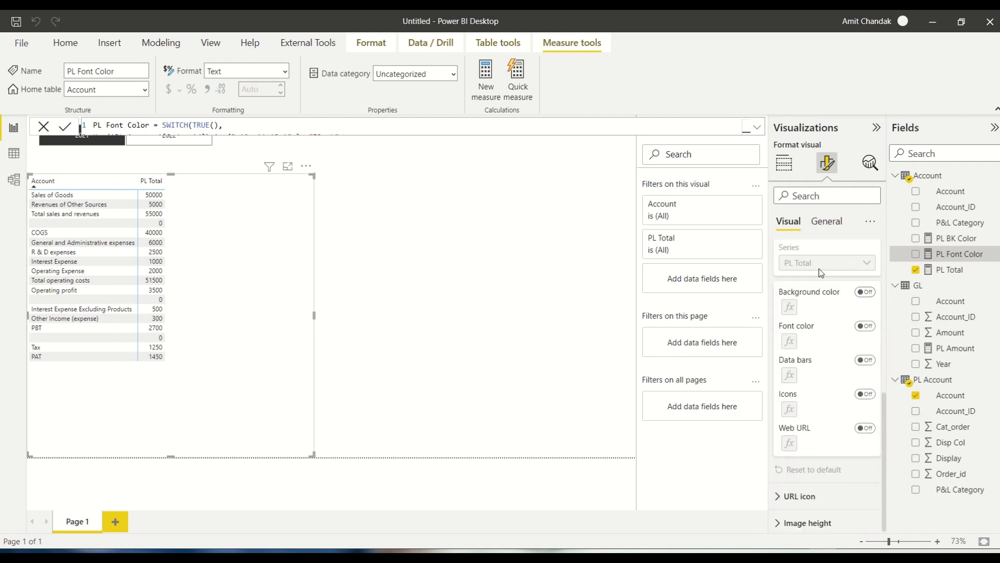
pyautogui.click(866, 294)
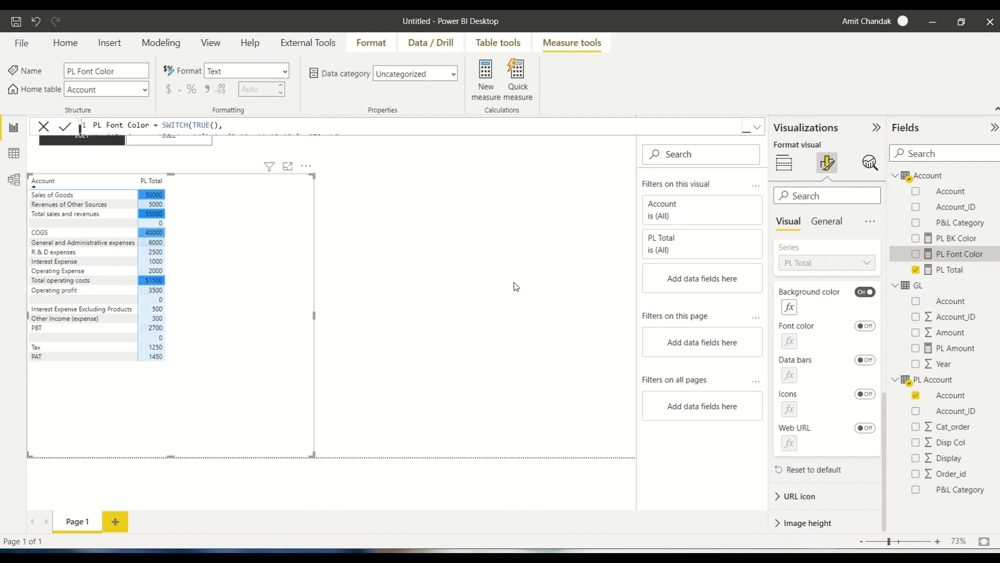
pyautogui.click(790, 307)
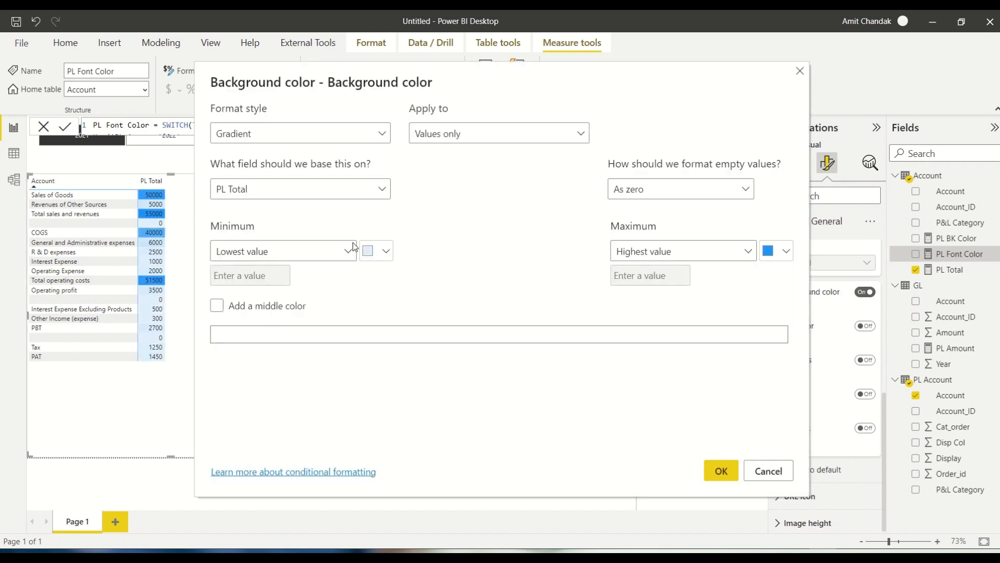
pyautogui.click(263, 142)
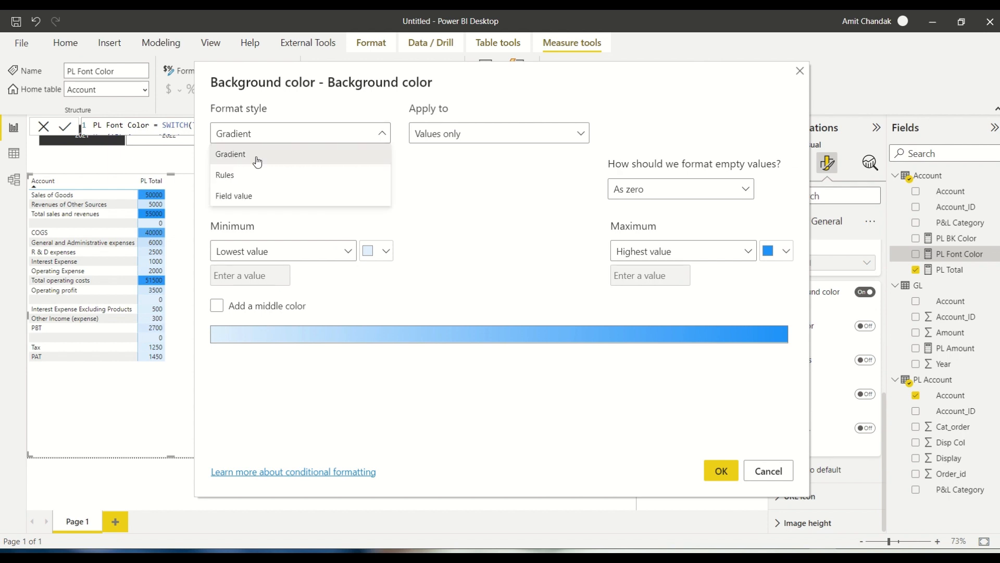
pyautogui.click(246, 196)
pyautogui.click(248, 188)
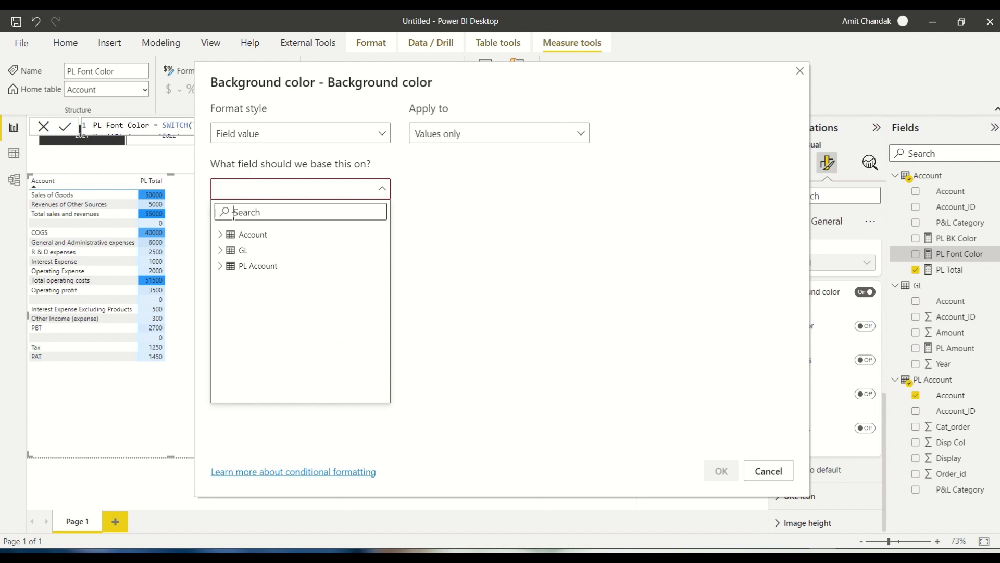
pyautogui.write('bk')
pyautogui.click(252, 251)
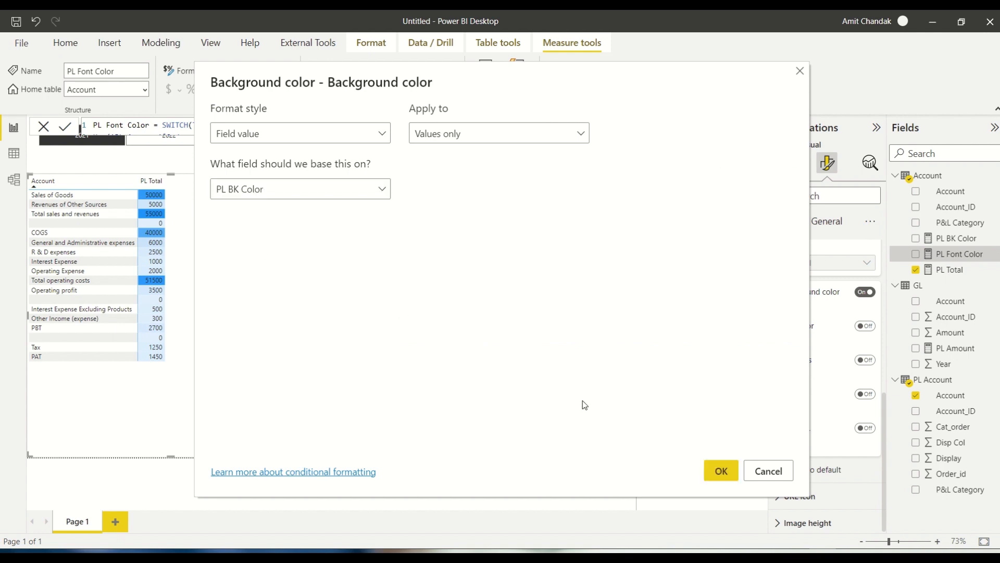
pyautogui.click(721, 470)
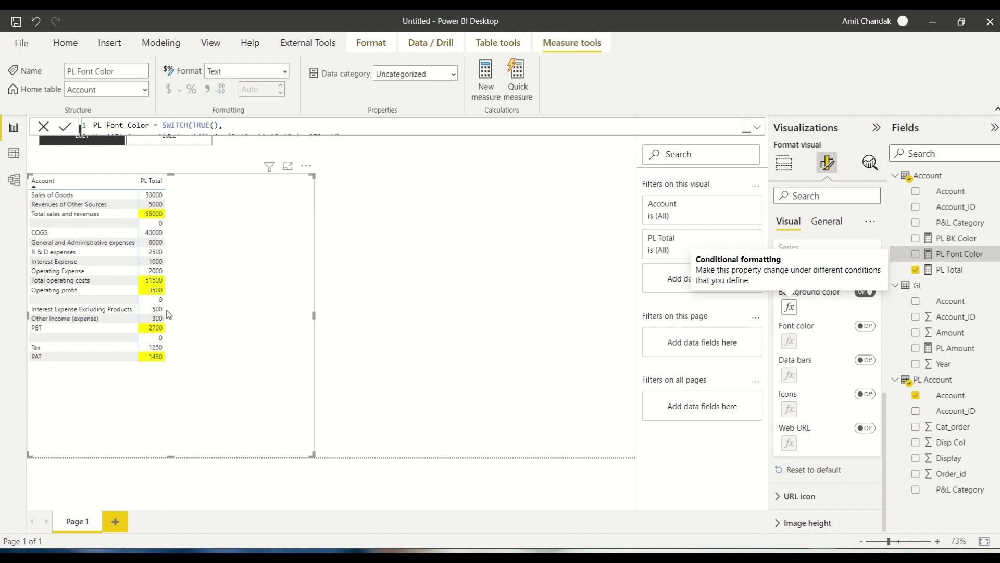
# Turn on font color for PL Total in the cell elements and base it on the field value of PL Font Color.
pyautogui.click(865, 326)
pyautogui.click(789, 341)
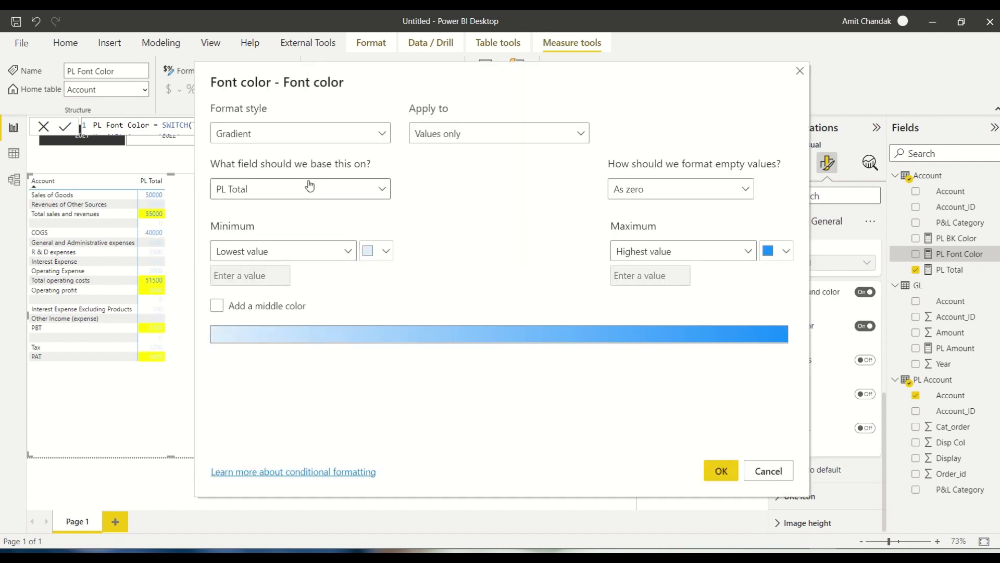
pyautogui.click(283, 137)
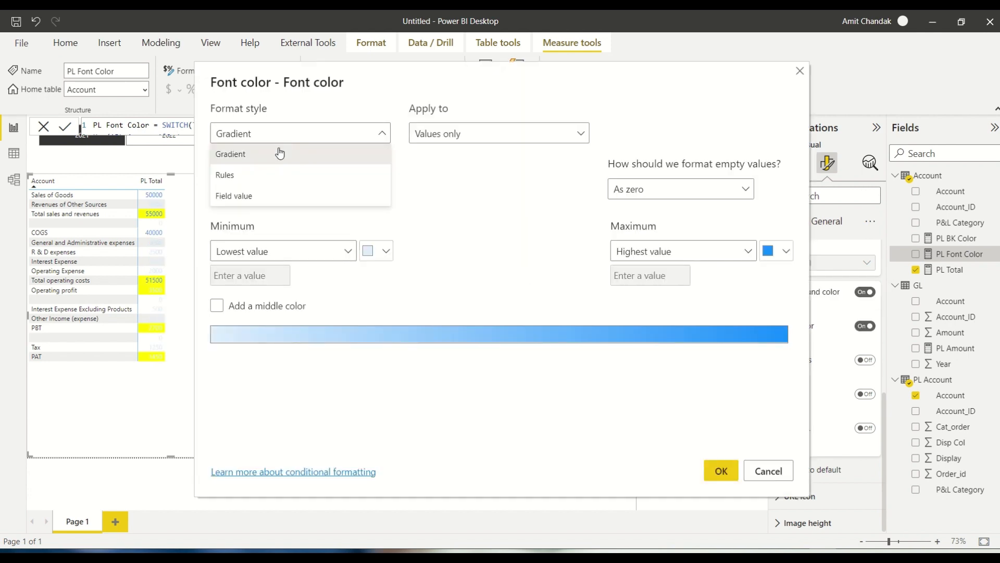
pyautogui.click(252, 196)
pyautogui.click(267, 194)
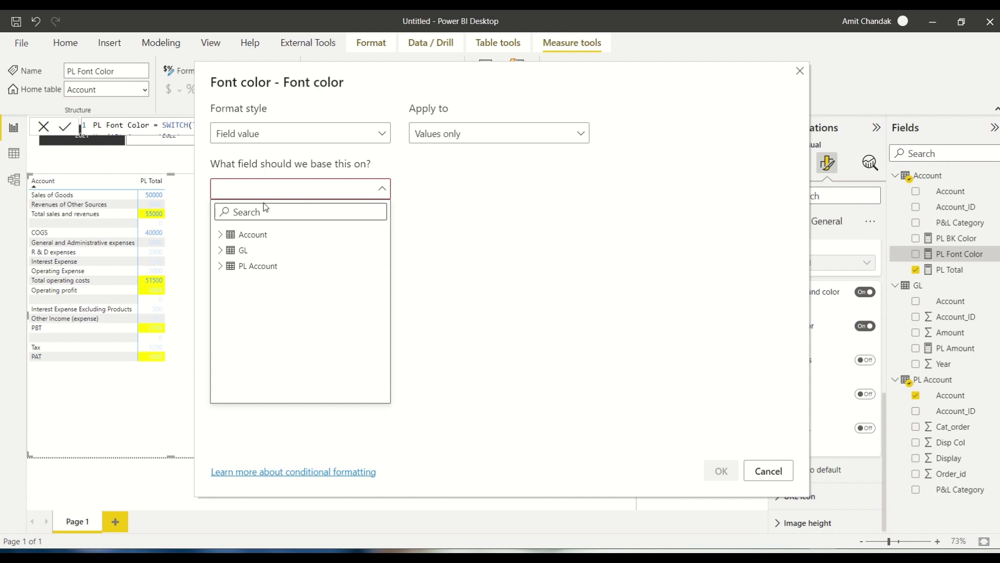
pyautogui.write('col')
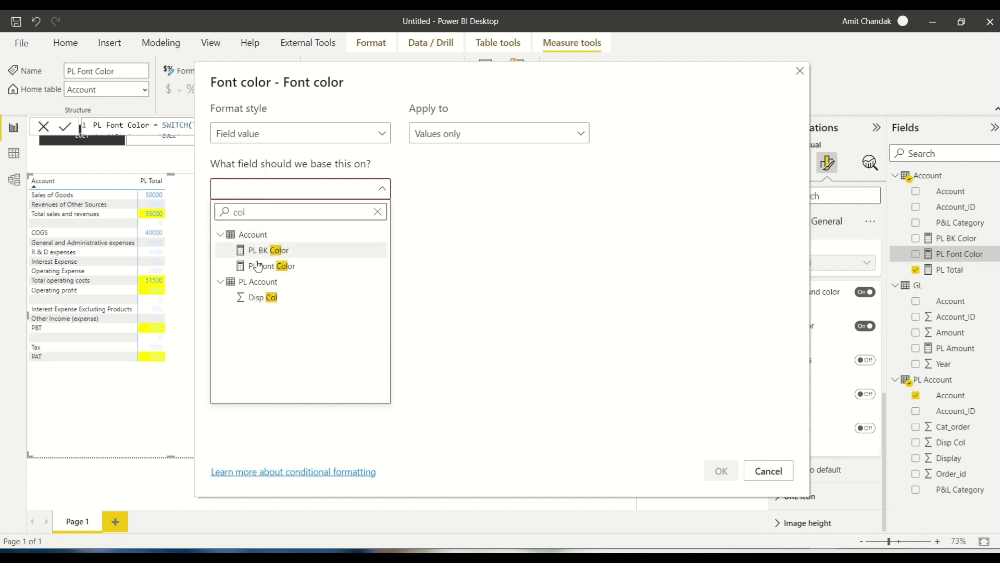
pyautogui.click(260, 265)
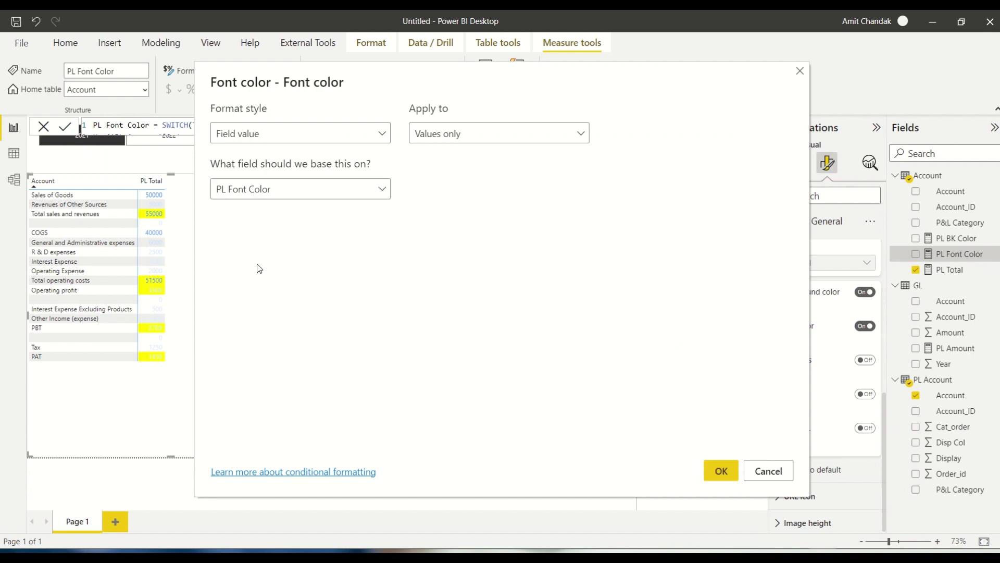
pyautogui.click(719, 475)
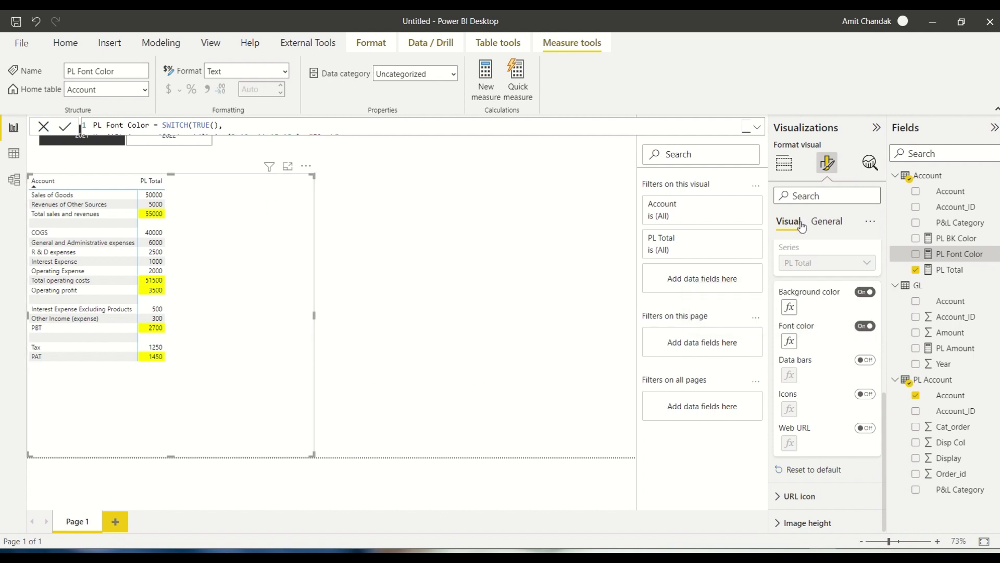
# Add P&L Category from PL Account above Account in the matrix rows and expand all rows down one level.
pyautogui.click(787, 165)
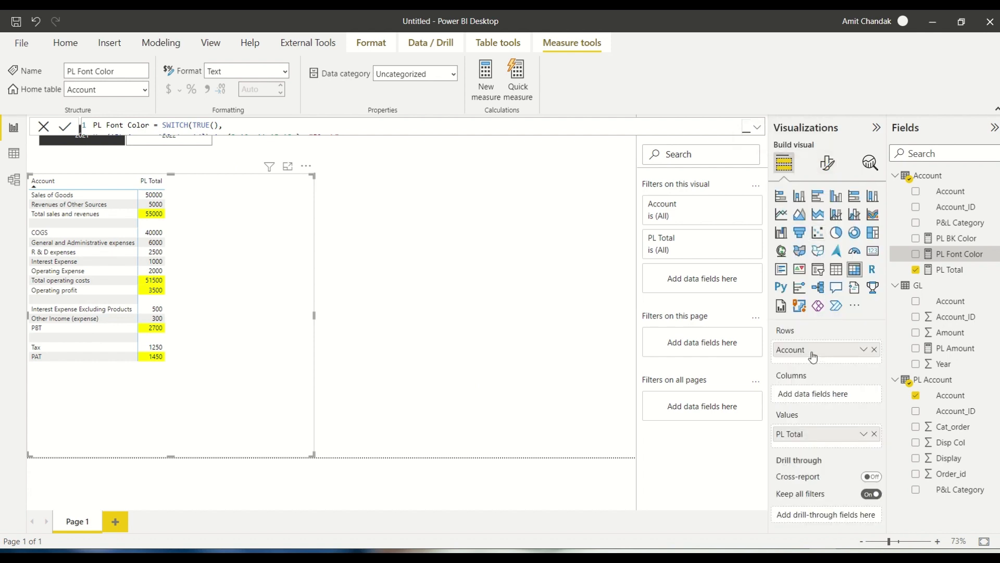
pyautogui.moveTo(953, 491); pyautogui.dragTo(833, 351)
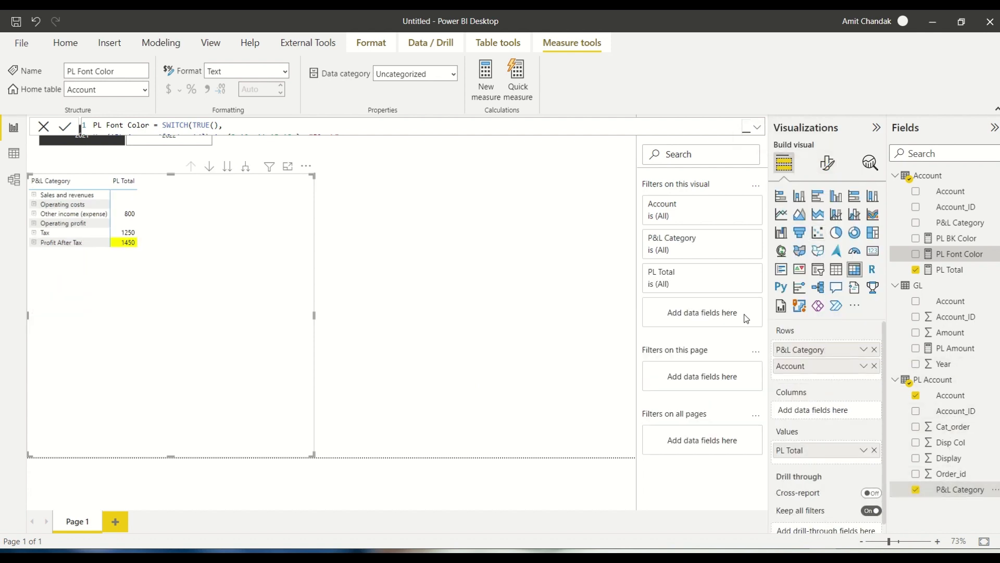
pyautogui.click(246, 168)
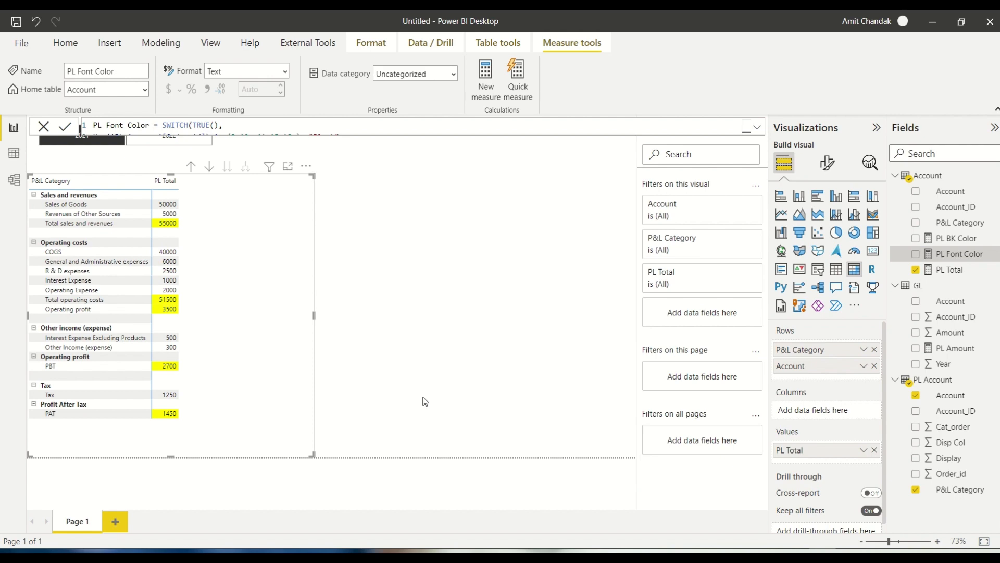
# Compare the matrix's categories, subtotals and highlighting with the finished P&L display report, and return to the untitled report.
pyautogui.hotkey('alt', 'Tab')
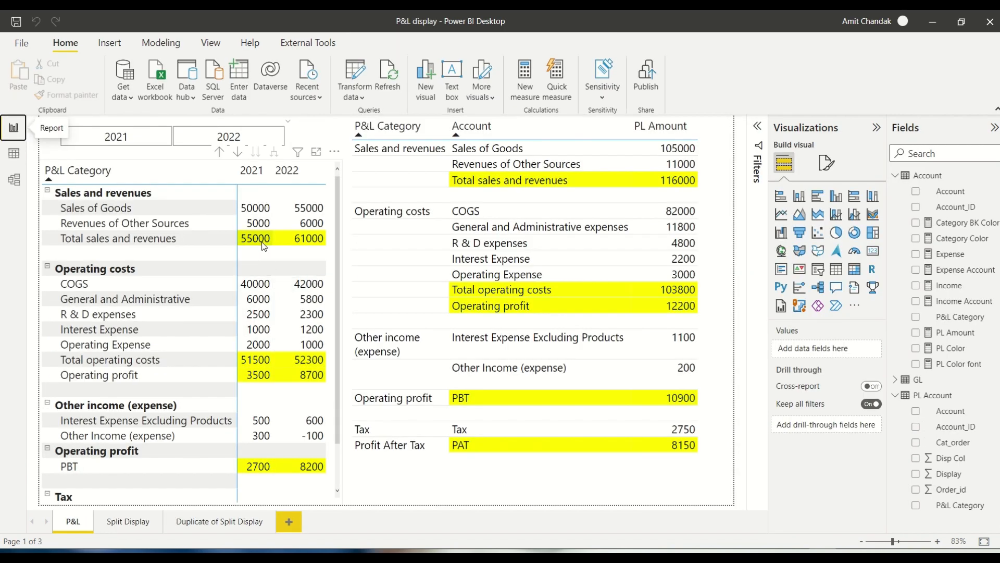
pyautogui.scroll(-3, 264, 437)
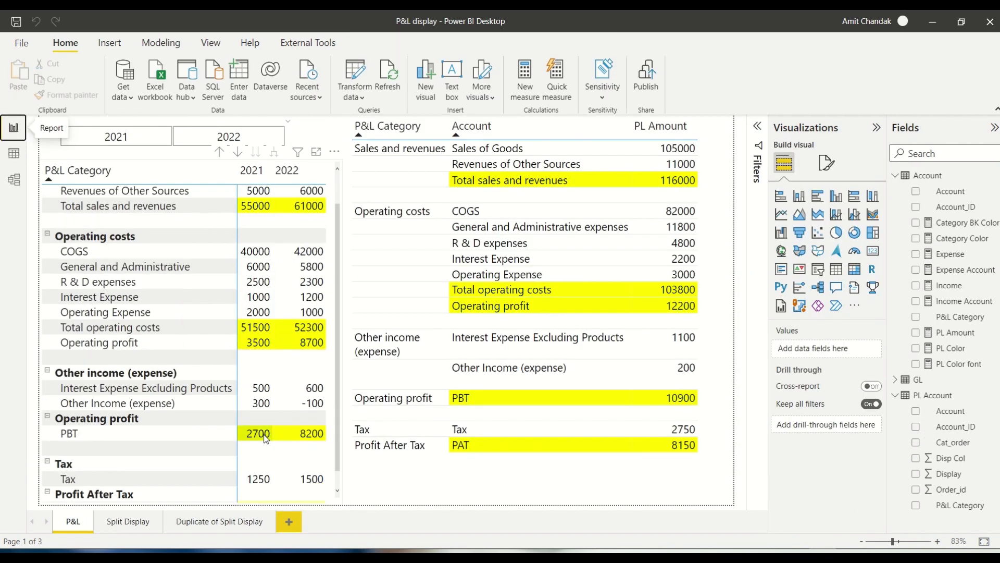
pyautogui.hotkey('alt', 'Tab')
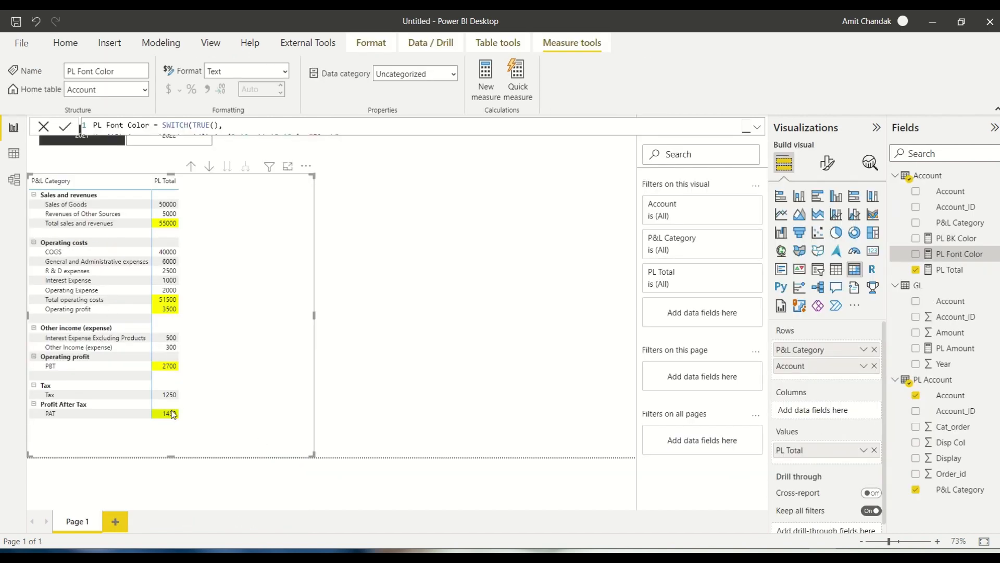
pyautogui.hotkey('alt', 'Tab')
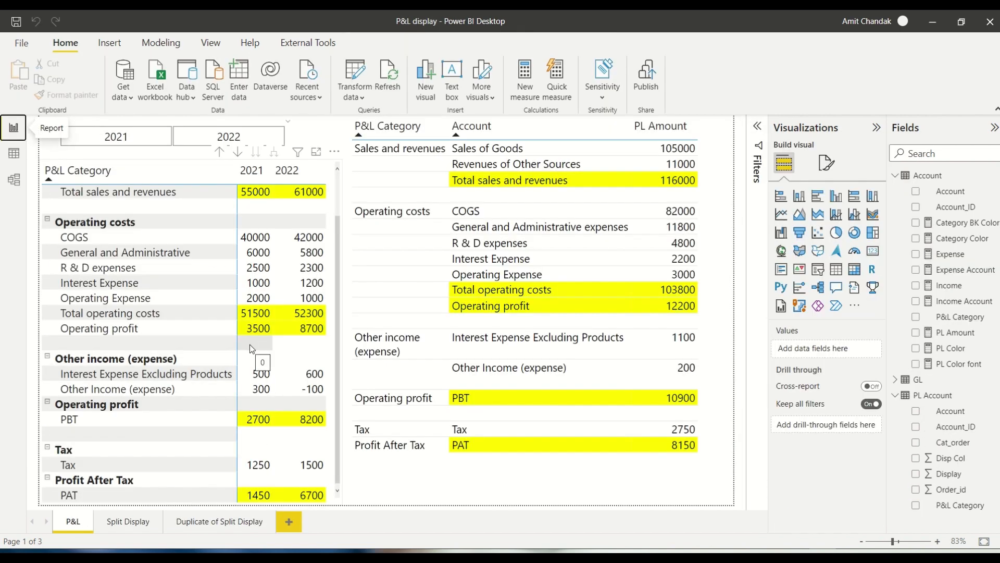
pyautogui.scroll(3, 249, 345)
pyautogui.scroll(-3, 249, 345)
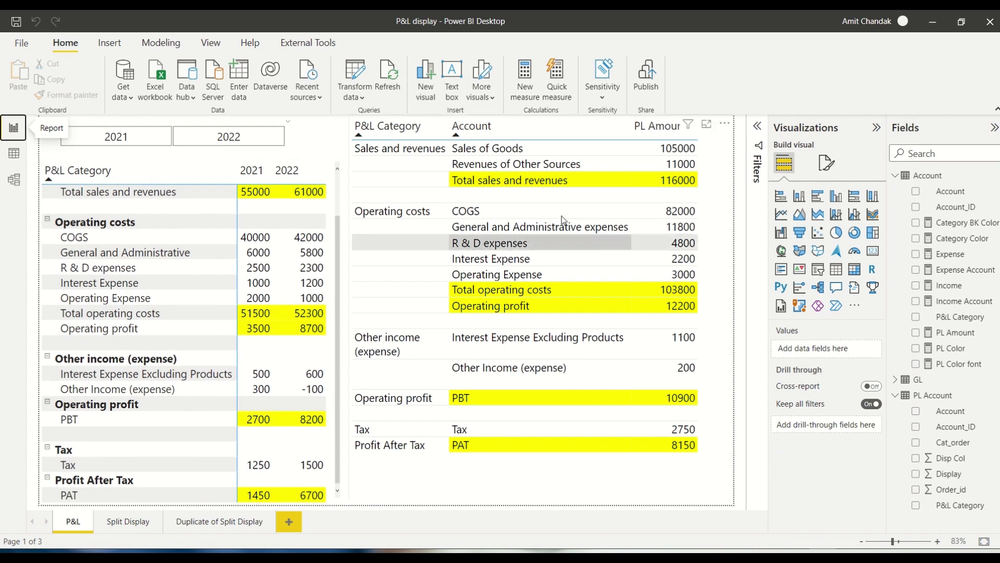
pyautogui.hotkey('alt', 'Tab')
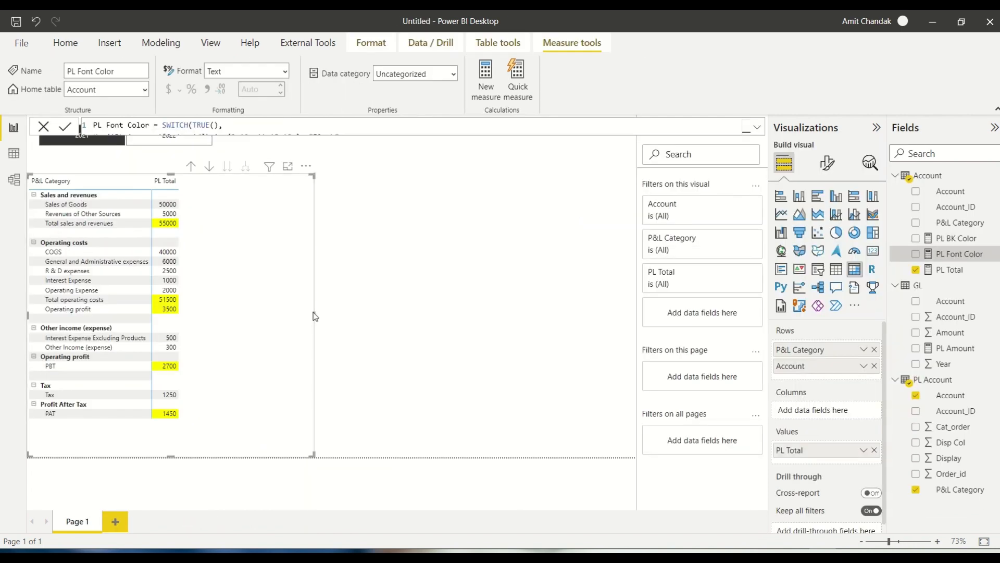
# Narrow the P&L matrix and place a wider copy of it beside the original as a table visual.
pyautogui.moveTo(315, 317); pyautogui.dragTo(240, 320)
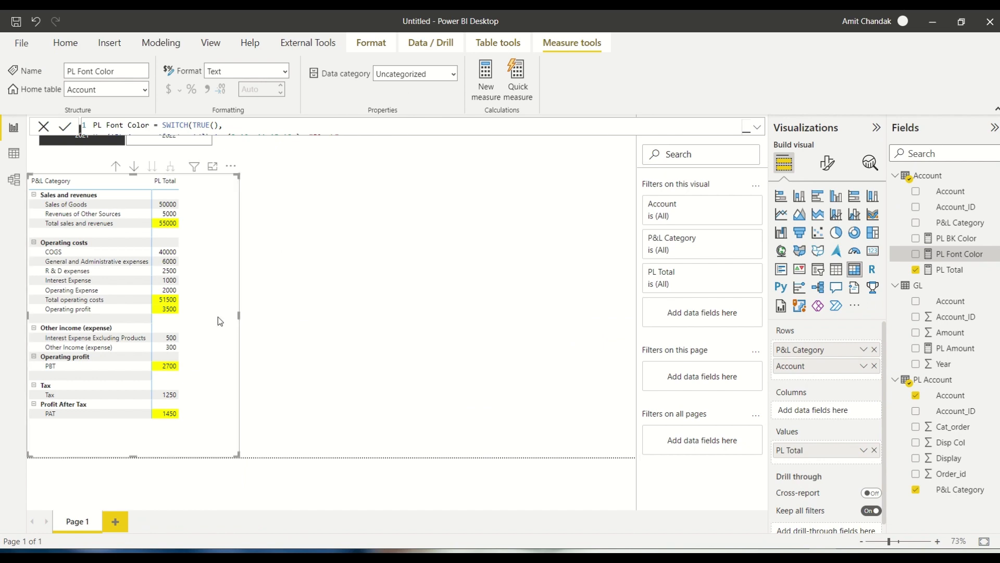
pyautogui.hotkey('ctrl', 'c')
pyautogui.hotkey('ctrl', 'v')
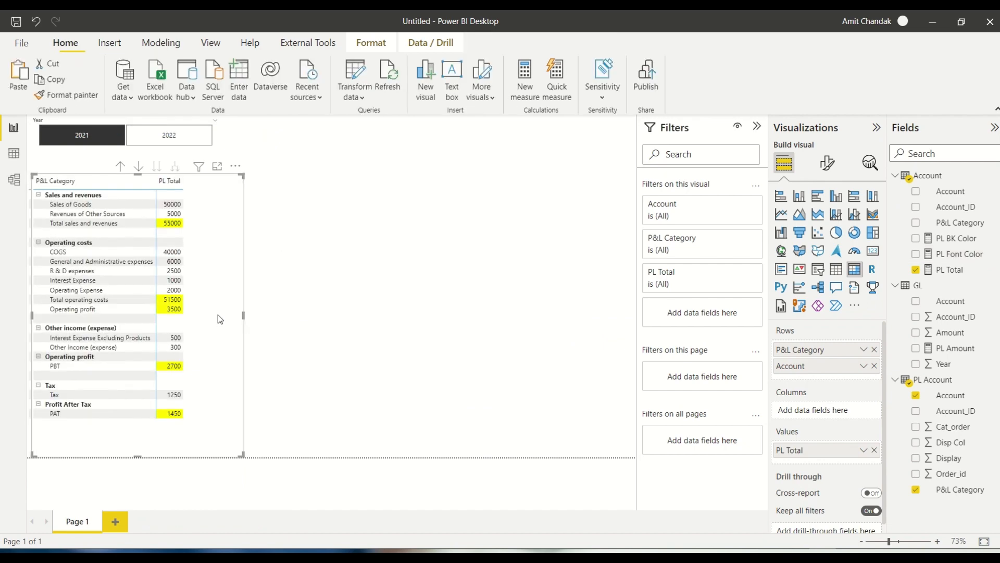
pyautogui.moveTo(218, 315); pyautogui.dragTo(618, 262)
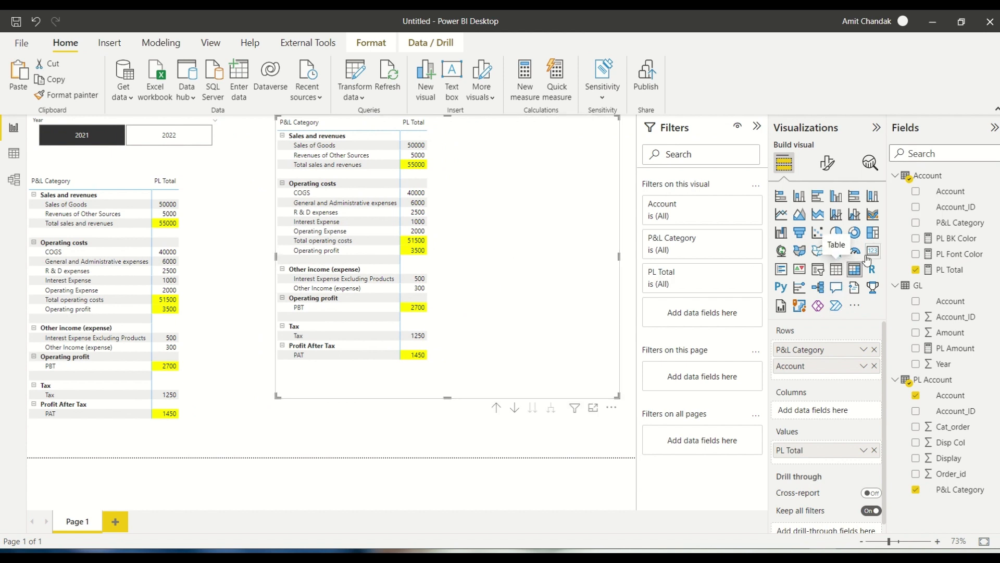
pyautogui.click(836, 270)
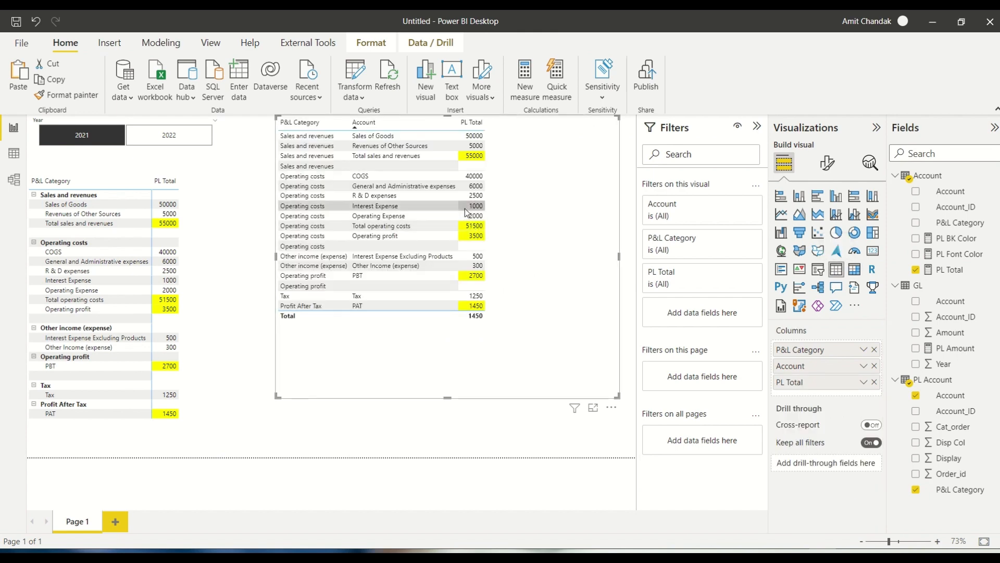
# Review the table in the finished P&L display report, and create a measure named Color Category in the untitled report.
pyautogui.hotkey('alt', 'Tab')
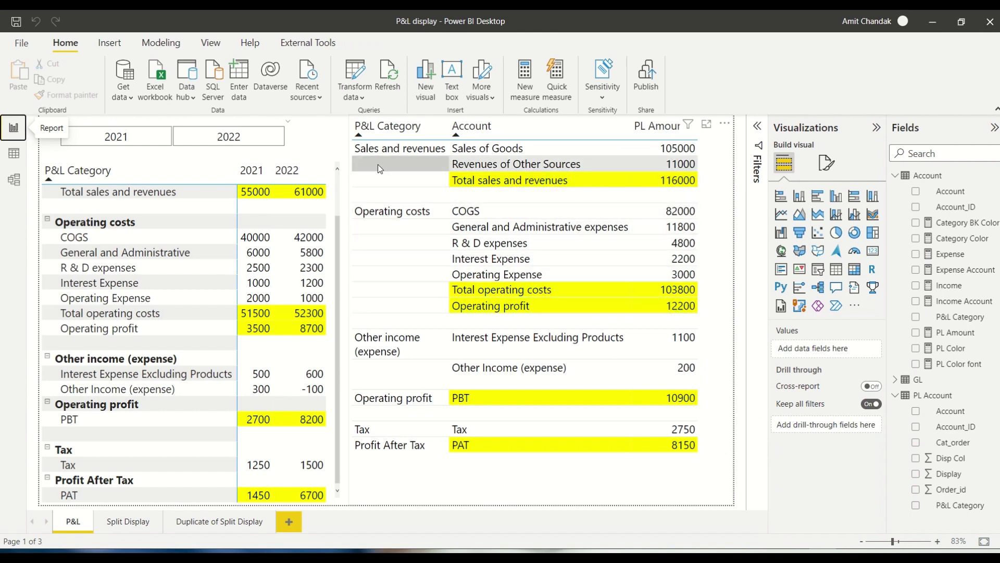
pyautogui.hotkey('alt', 'Tab')
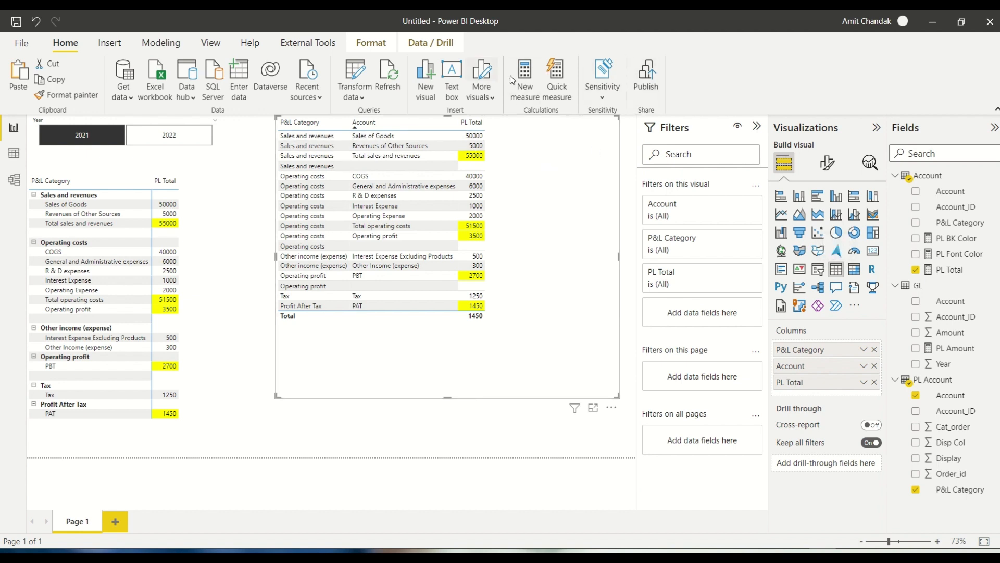
pyautogui.click(525, 84)
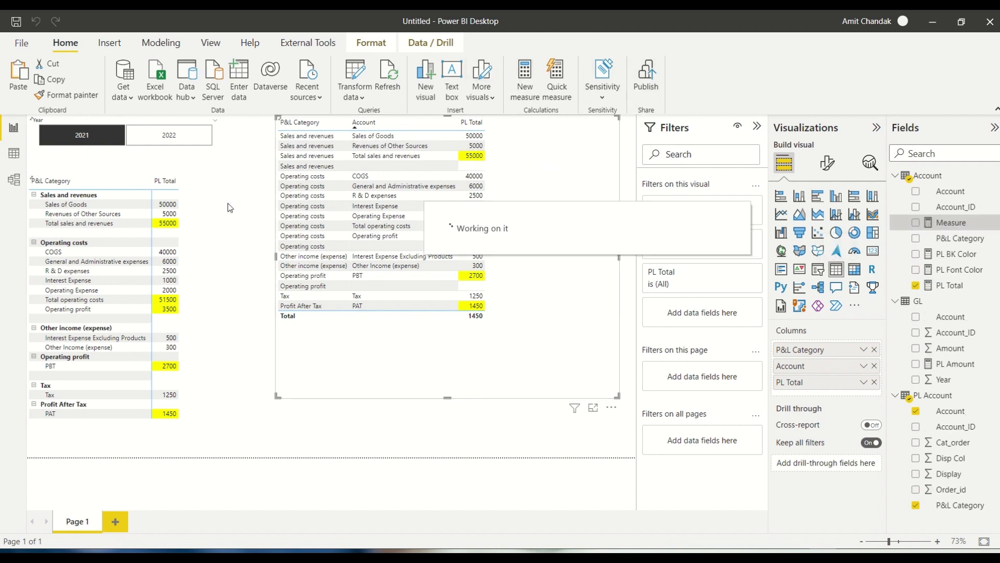
pyautogui.doubleClick(109, 126)
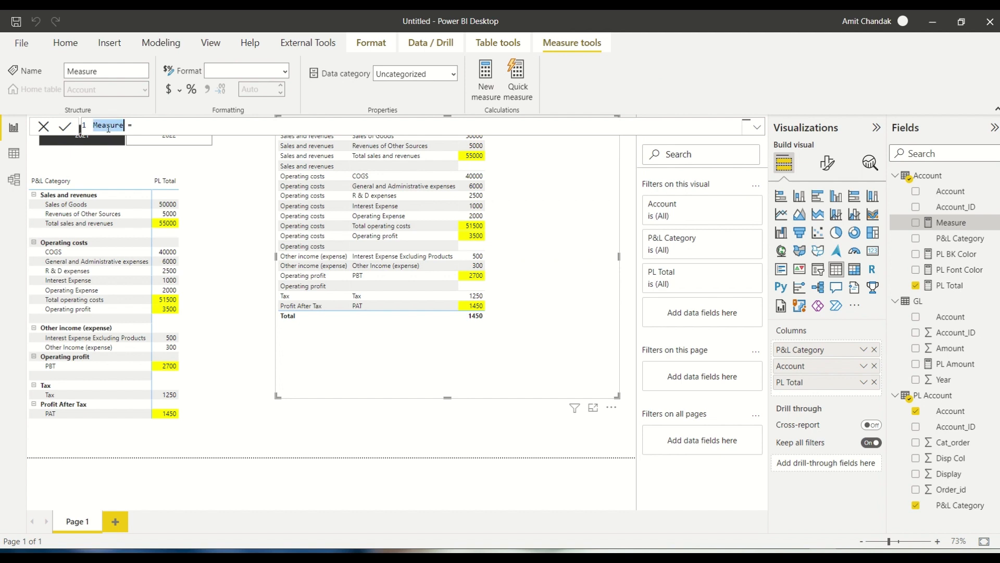
pyautogui.write('Color ')
pyautogui.write('Cate')
pyautogui.write('gory')
# Define a variable _min in the Color Category formula as MINX over ALLSELECTED('PL Account').
pyautogui.write('v')
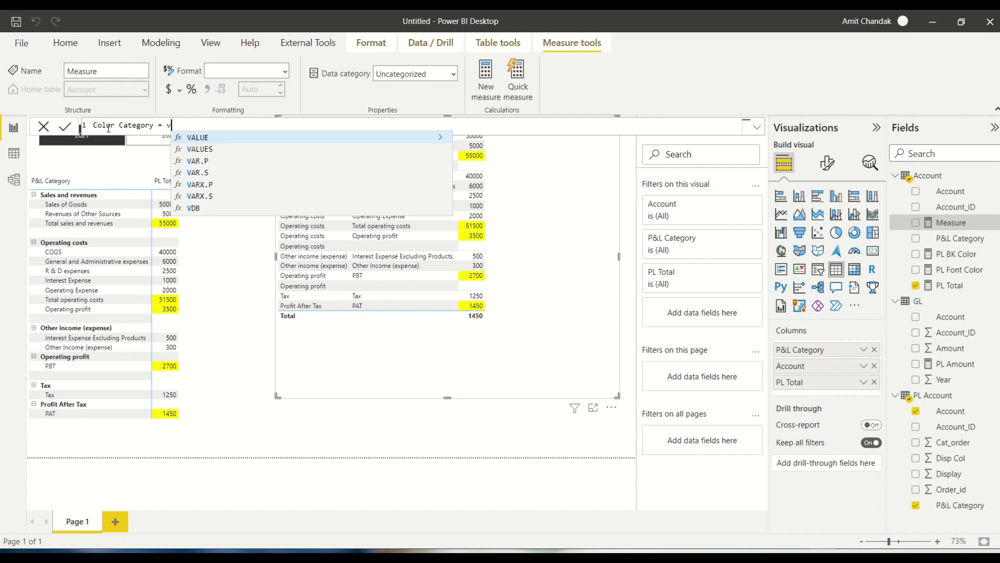
pyautogui.write('ar _min ')
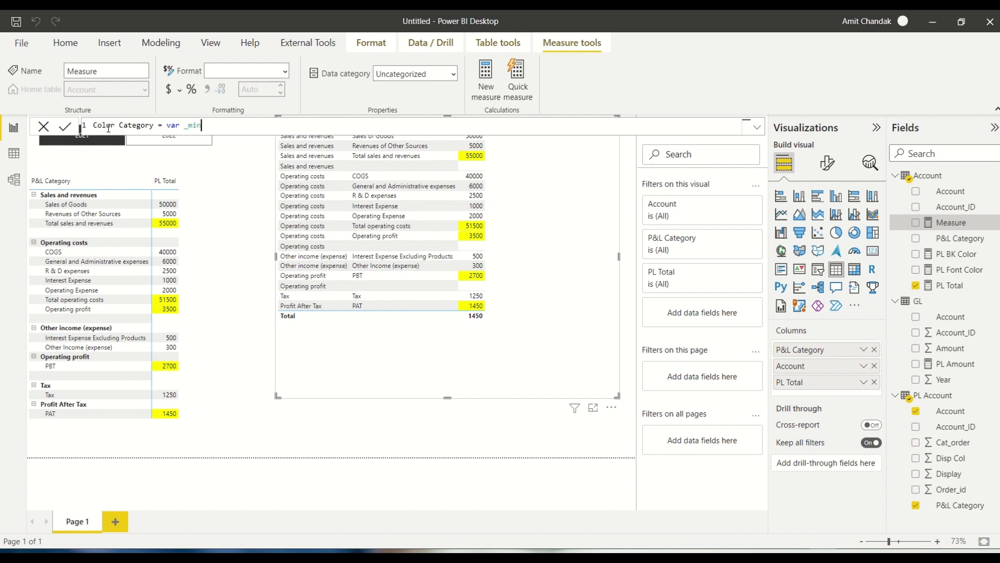
pyautogui.write('= ')
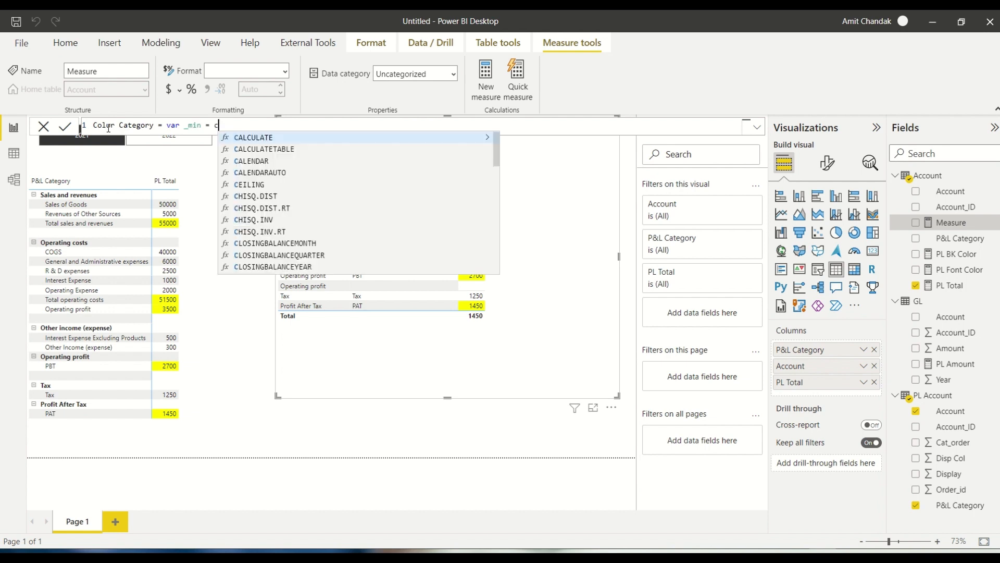
pyautogui.write('min')
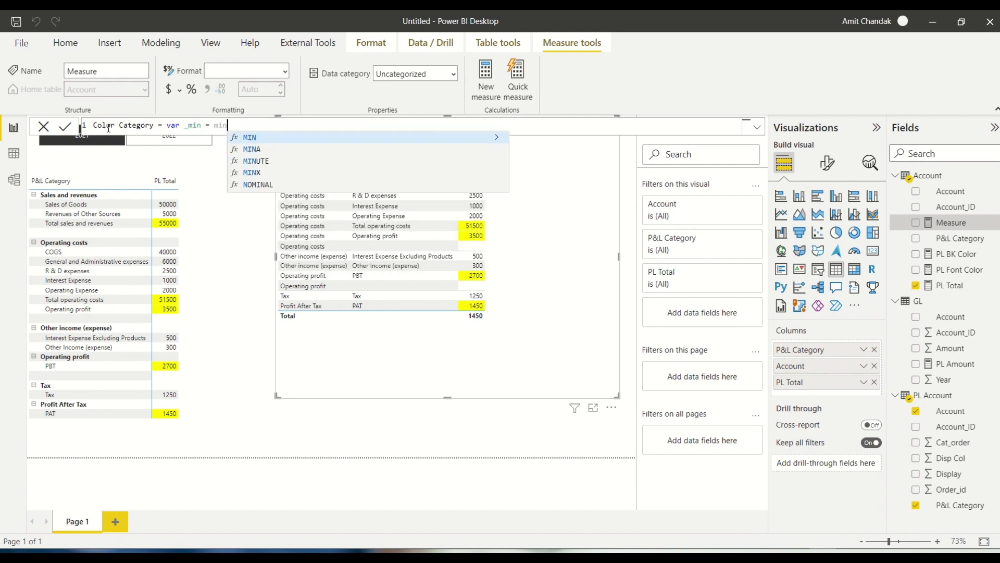
pyautogui.write('x(')
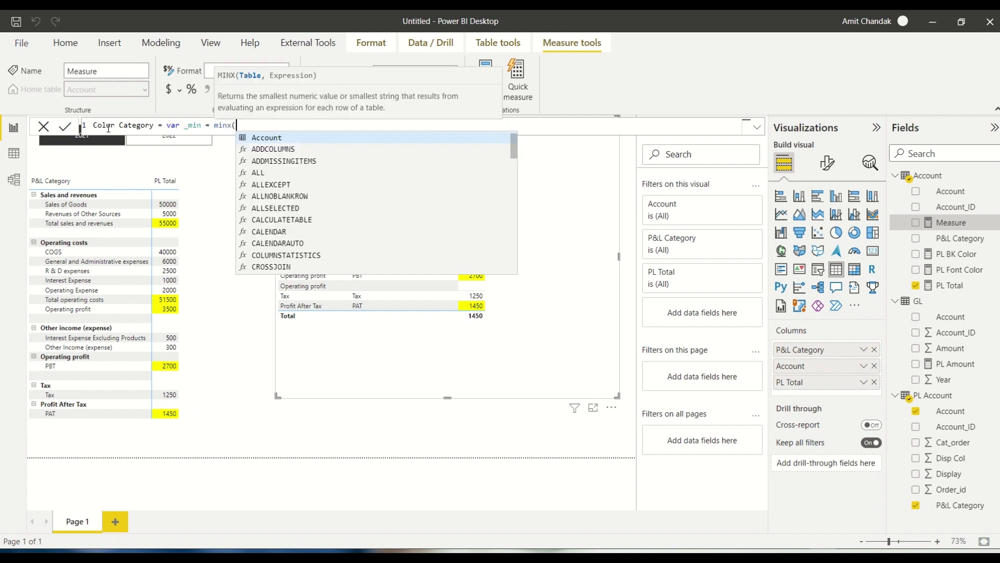
pyautogui.write('allse')
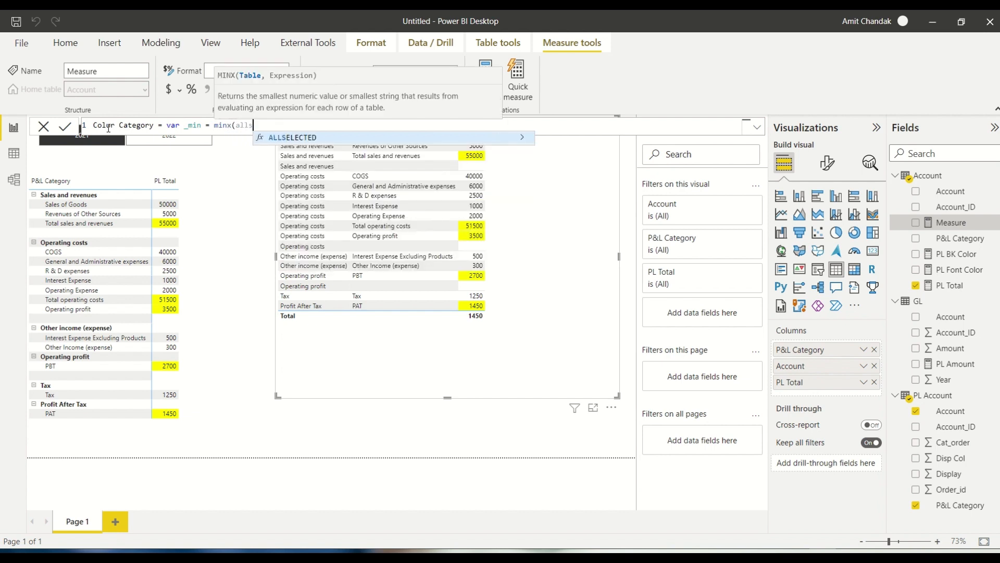
pyautogui.press('Tab')
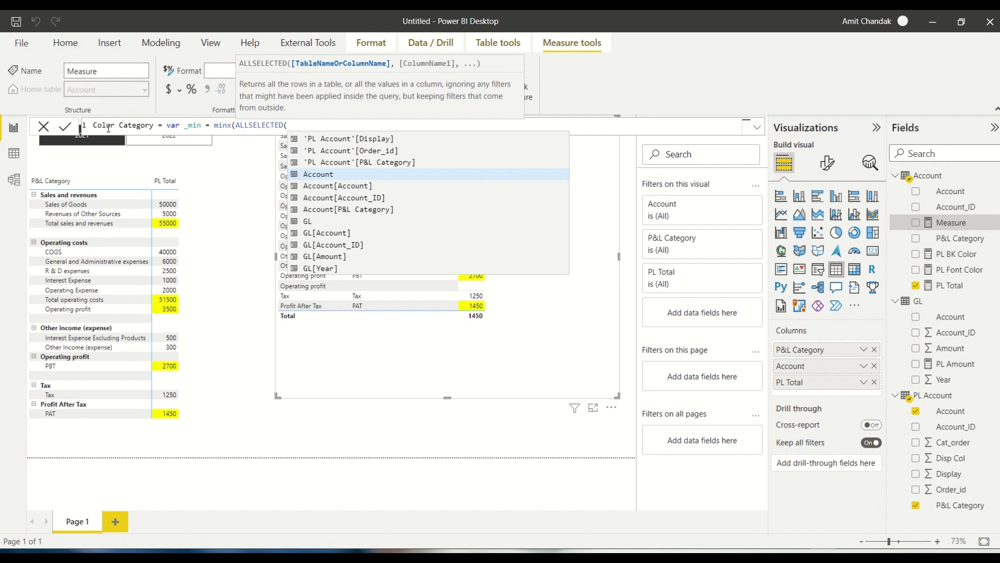
pyautogui.write("'PL Account'")
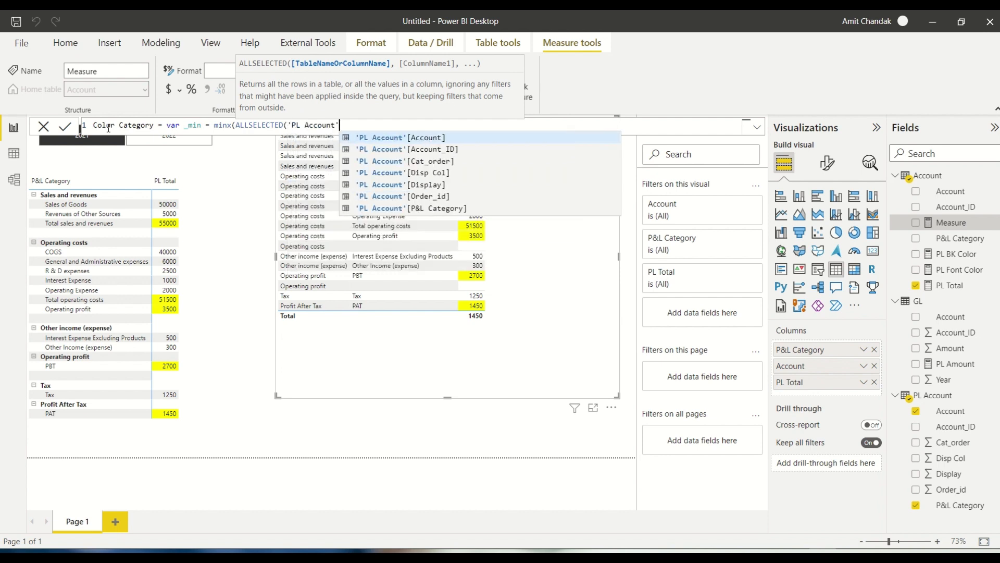
pyautogui.write('), ')
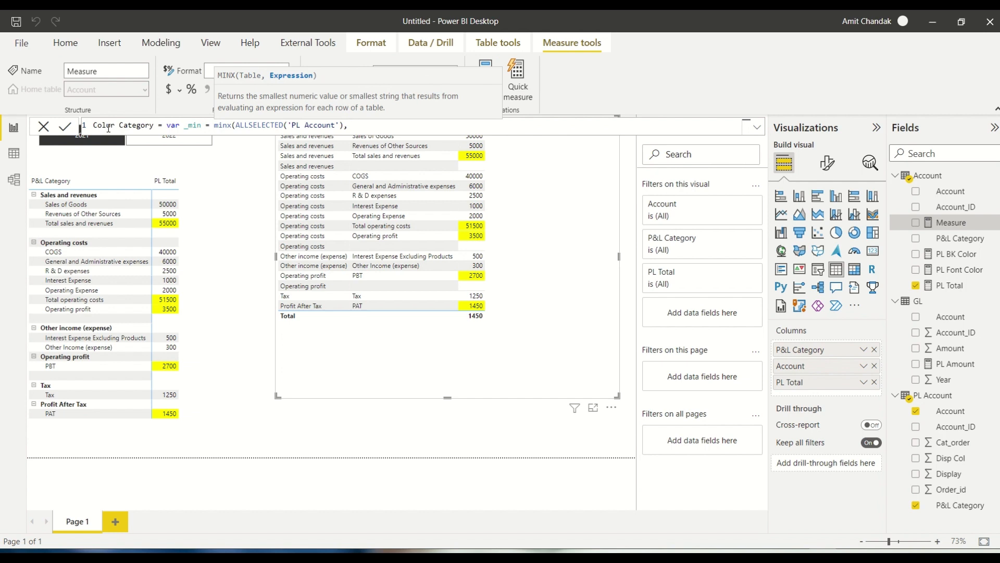
# Add the condition that 'PL Account'[P&L Category] equals the MAX of 'PL Account'[P&L Category] after the ALLSELECTED table.
pyautogui.write('Ca')
pyautogui.press('Up')
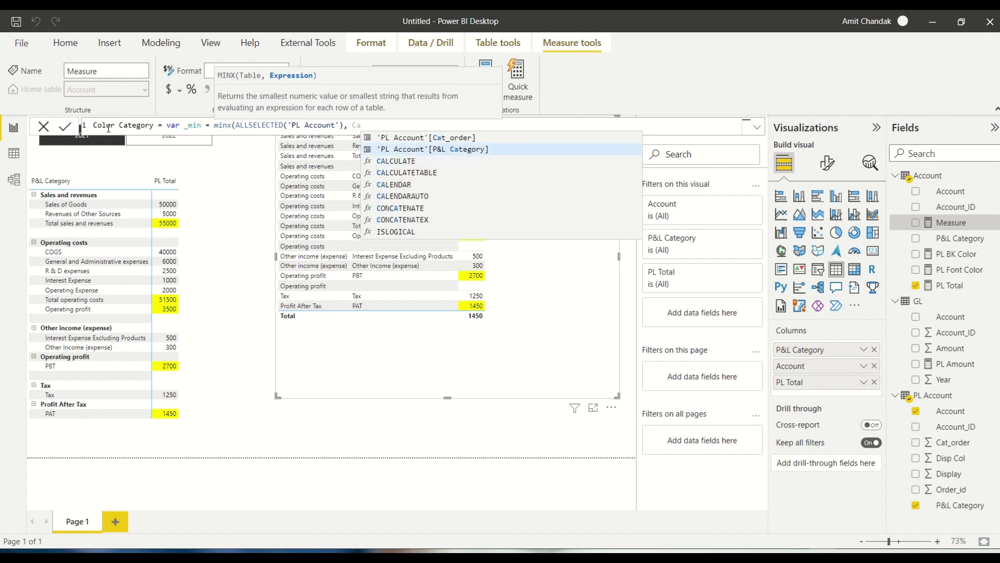
pyautogui.press('Tab')
pyautogui.write('=  ma')
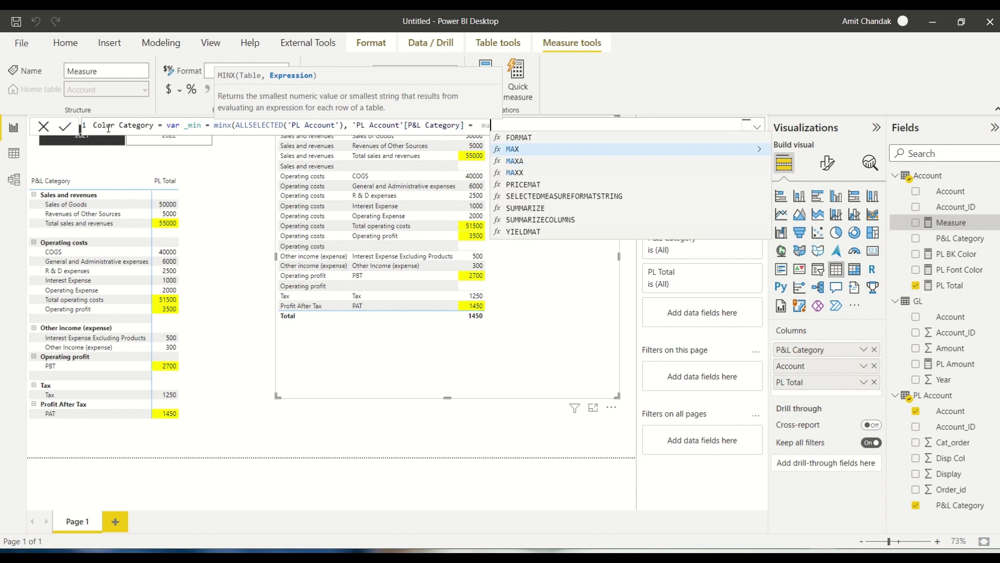
pyautogui.write('x(PL')
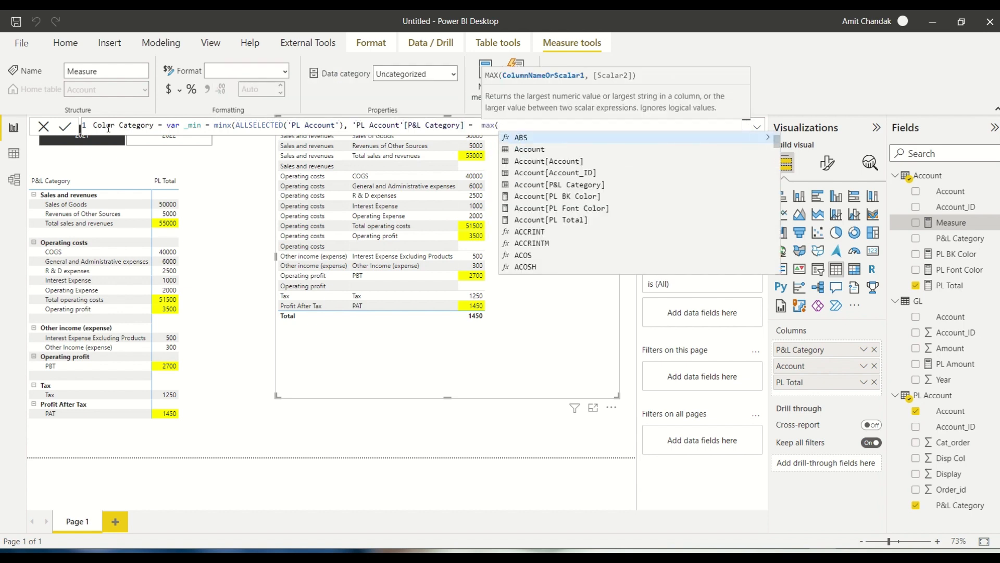
pyautogui.press('Down')
pyautogui.press('Down')
pyautogui.press('Down')
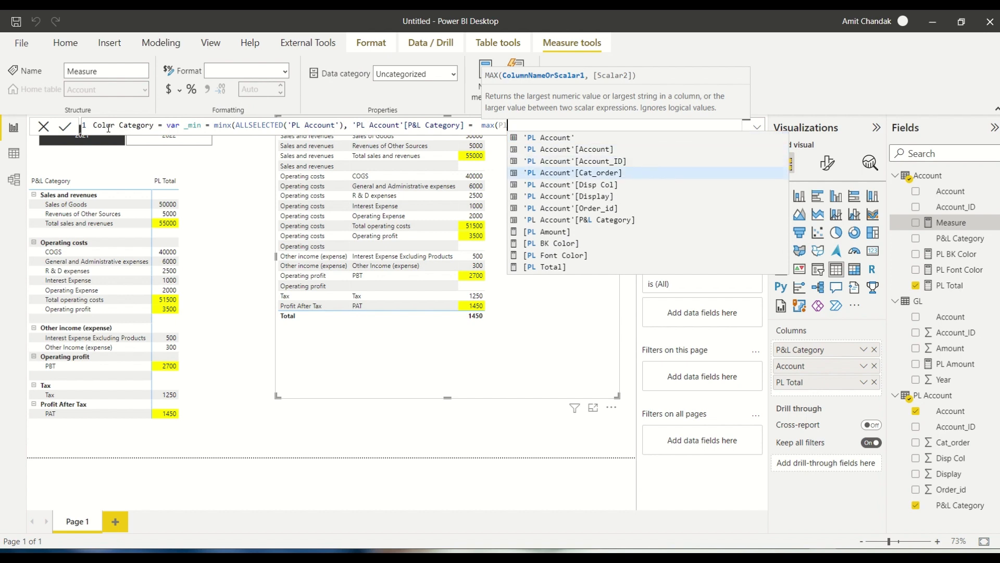
pyautogui.press('Down')
pyautogui.press('Down')
pyautogui.press('Down')
pyautogui.press('Down')
pyautogui.press('Tab')
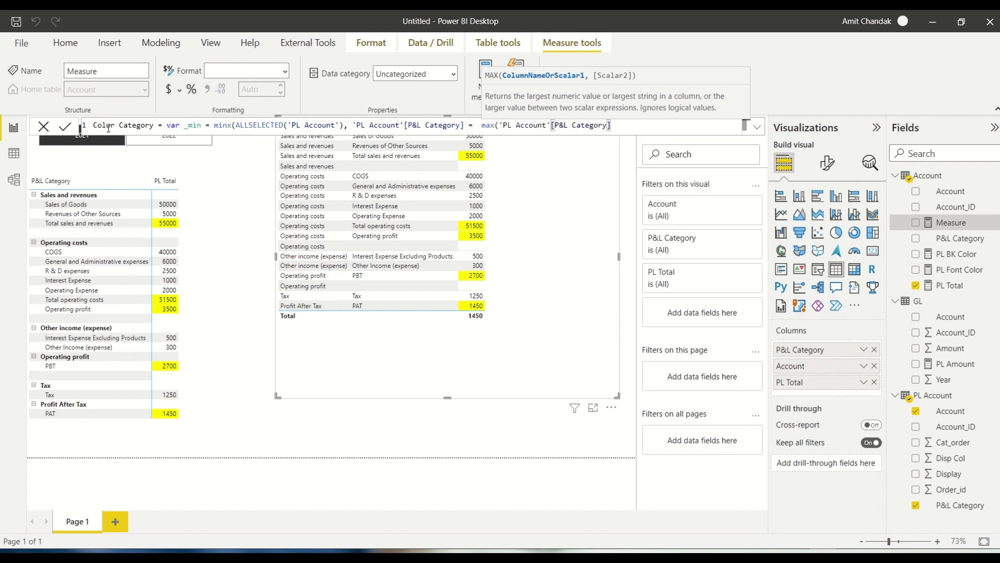
pyautogui.write('))')
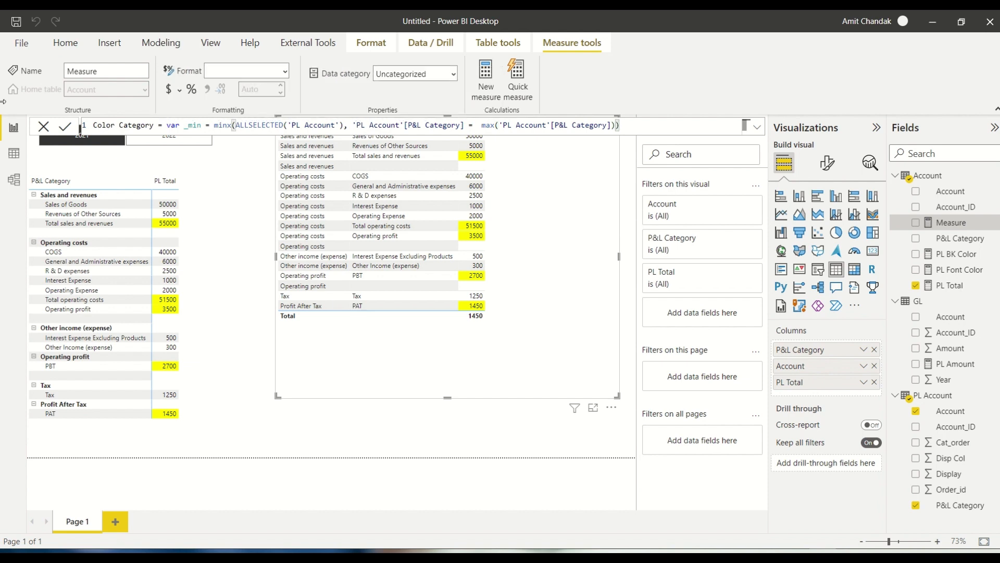
# Wrap the ALLSELECTED table and its category condition in a FILTER function inside MINX.
pyautogui.click(236, 125)
pyautogui.write('filter')
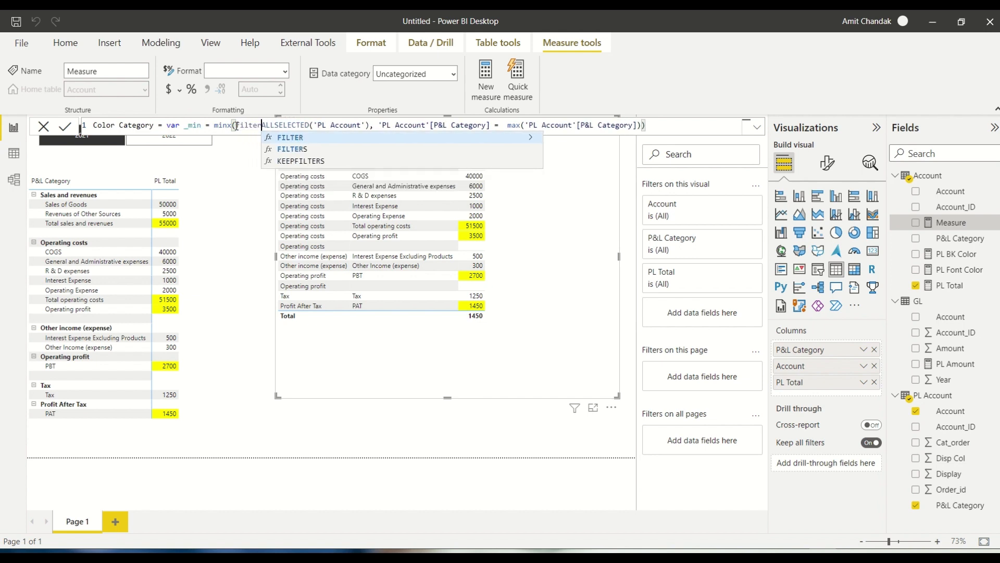
pyautogui.write('(')
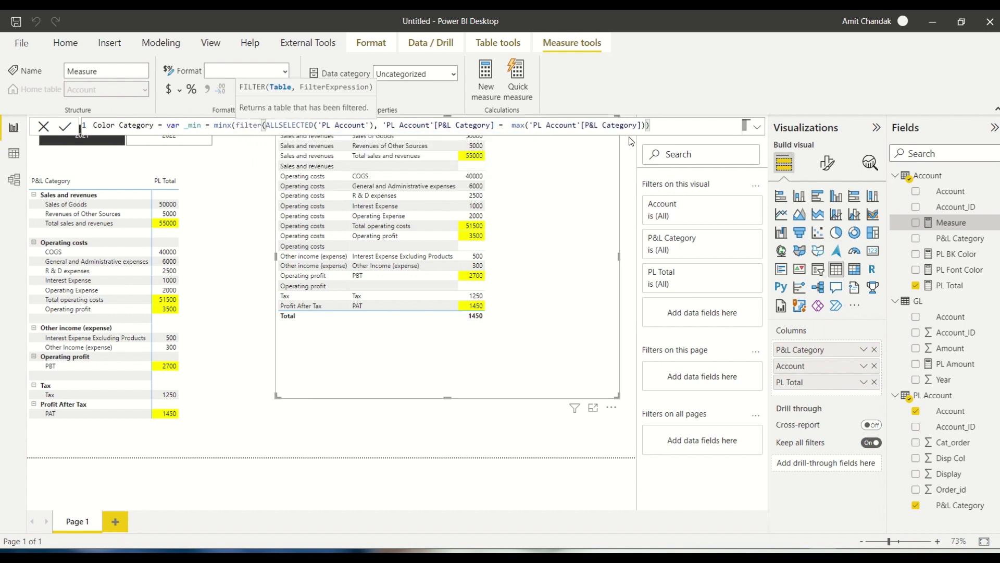
# Complete the MINX with 'PL Account'[Account_ID] as its expression and close the function.
pyautogui.click(661, 130)
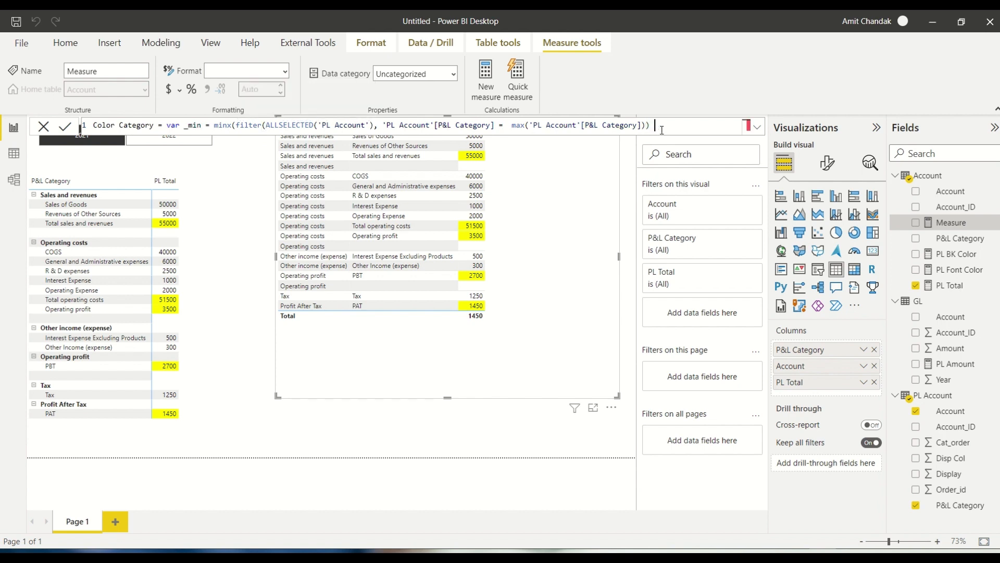
pyautogui.write(', ')
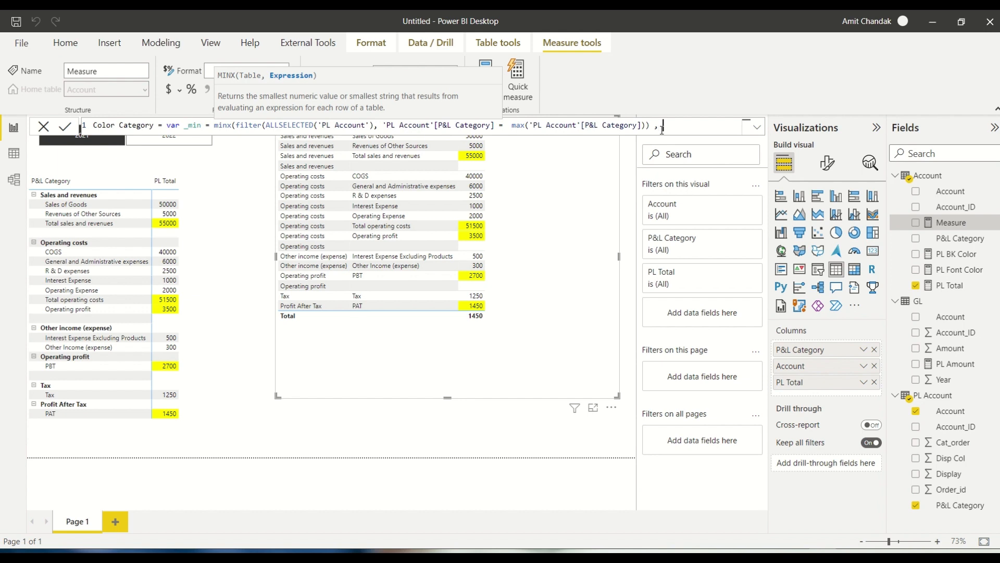
pyautogui.write('Ac')
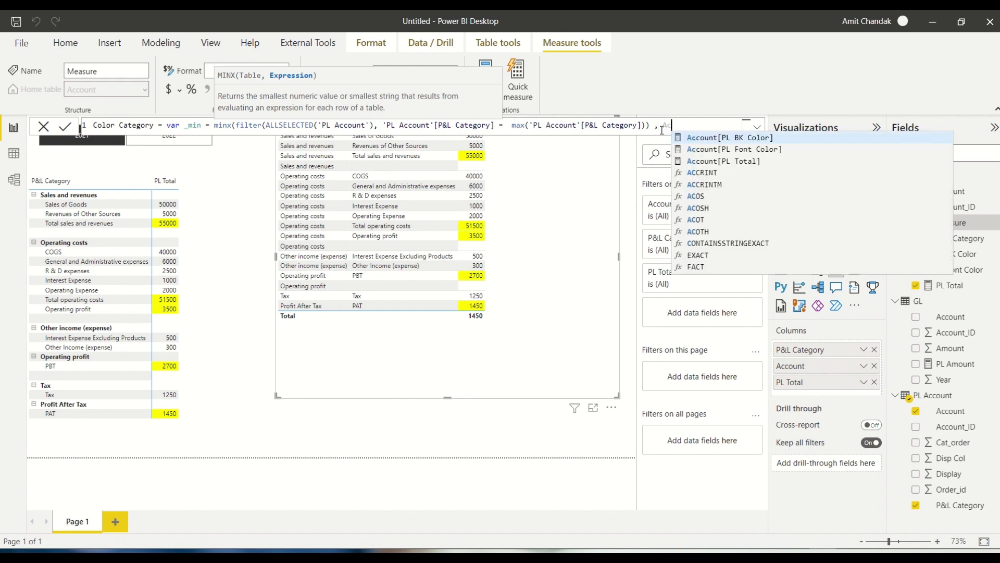
pyautogui.write('c')
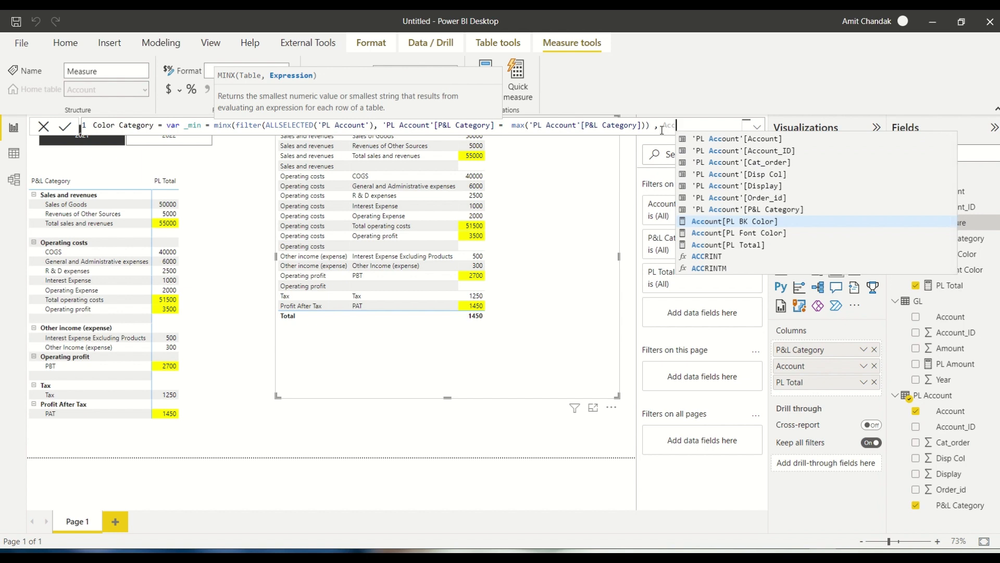
pyautogui.click(776, 152)
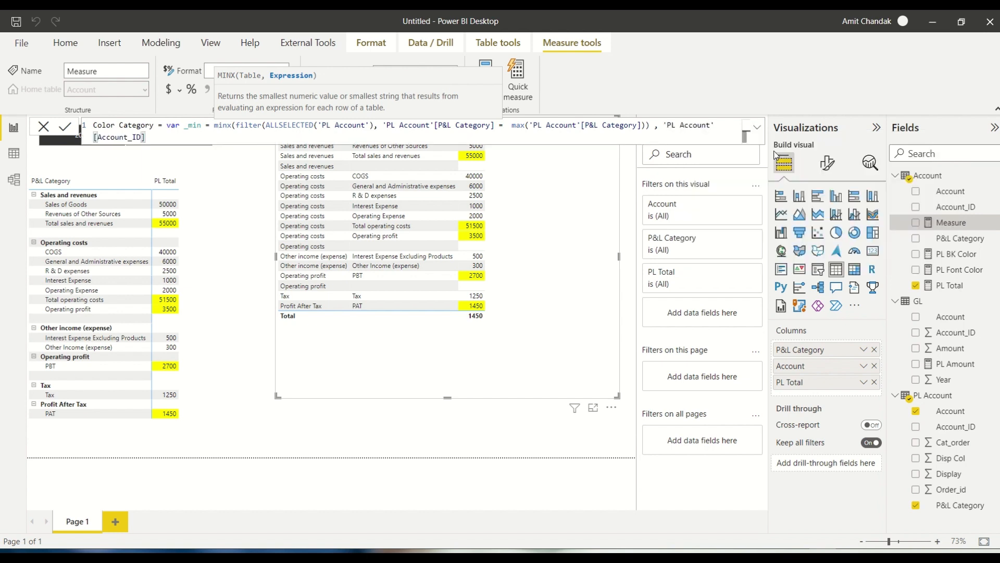
pyautogui.write(')')
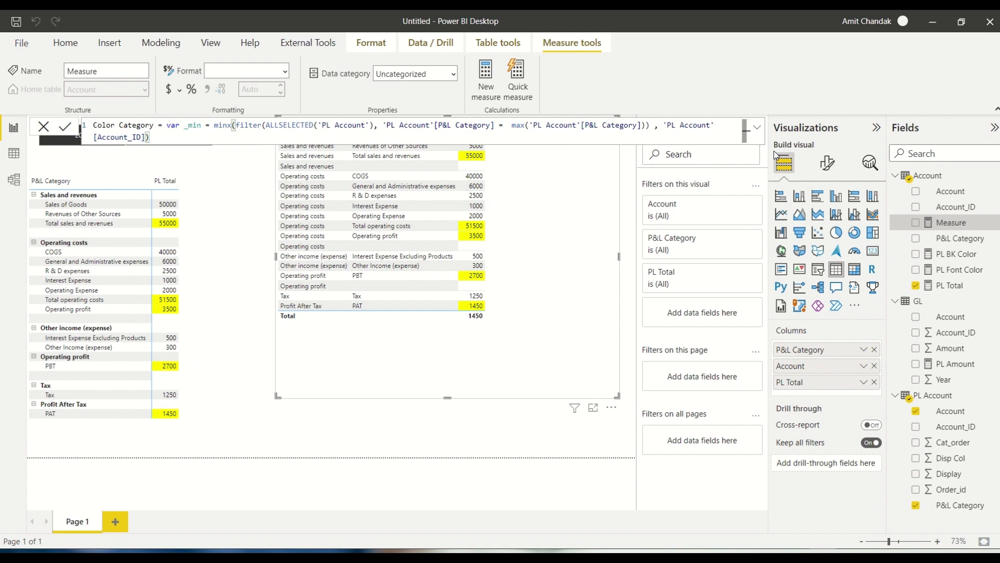
# Add a return statement below the _min variable, with a fresh line under it for the result expression.
pyautogui.hotkey('shift', 'Return')
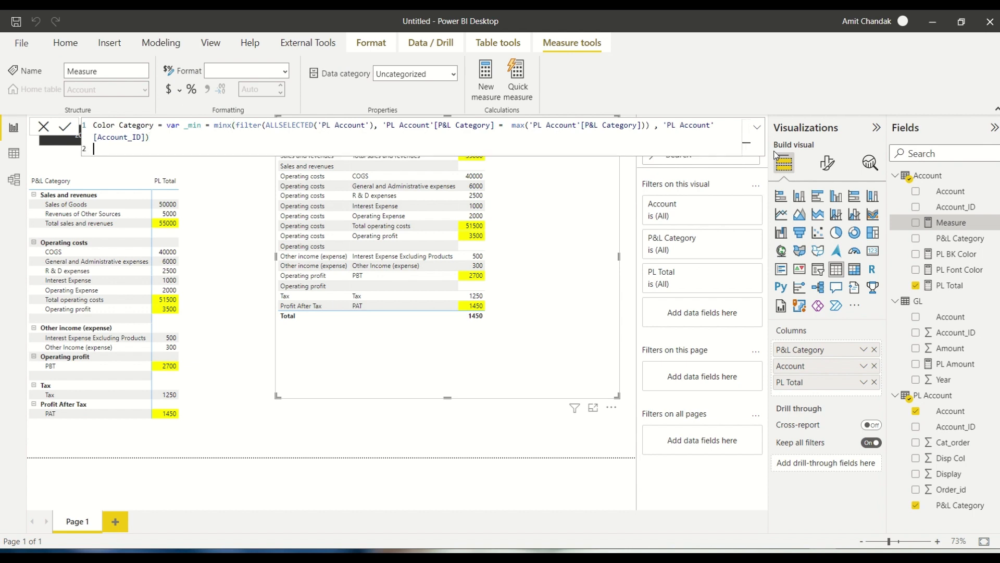
pyautogui.write('return')
pyautogui.hotkey('shift', 'Return')
pyautogui.hotkey('shift', 'Return')
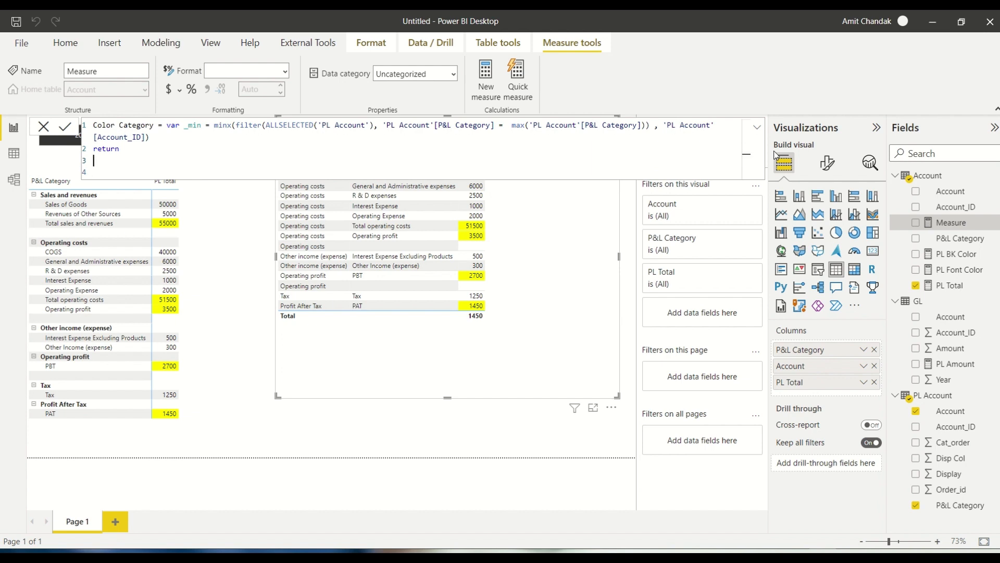
pyautogui.press('Up')
pyautogui.write('if(')
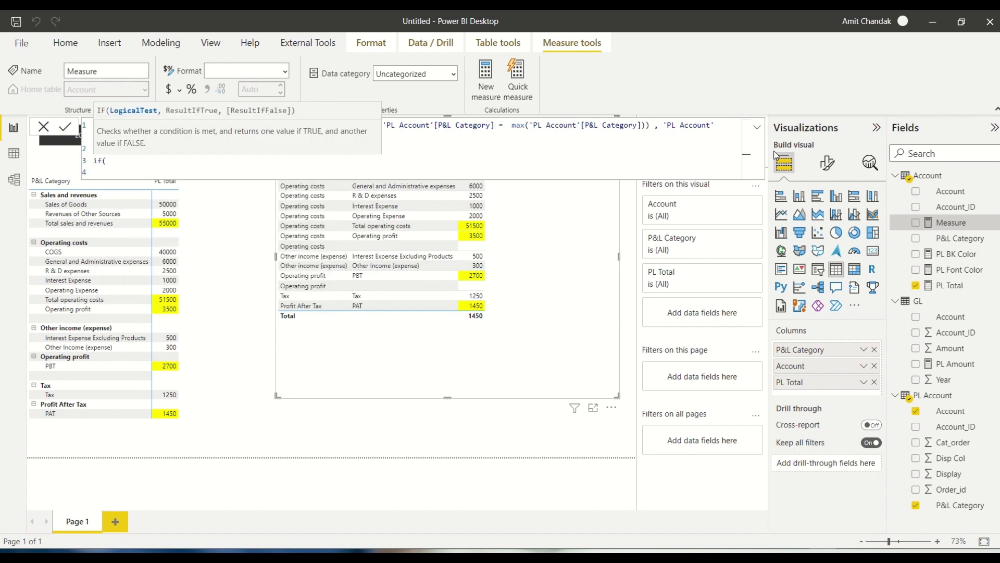
pyautogui.write('Max(')
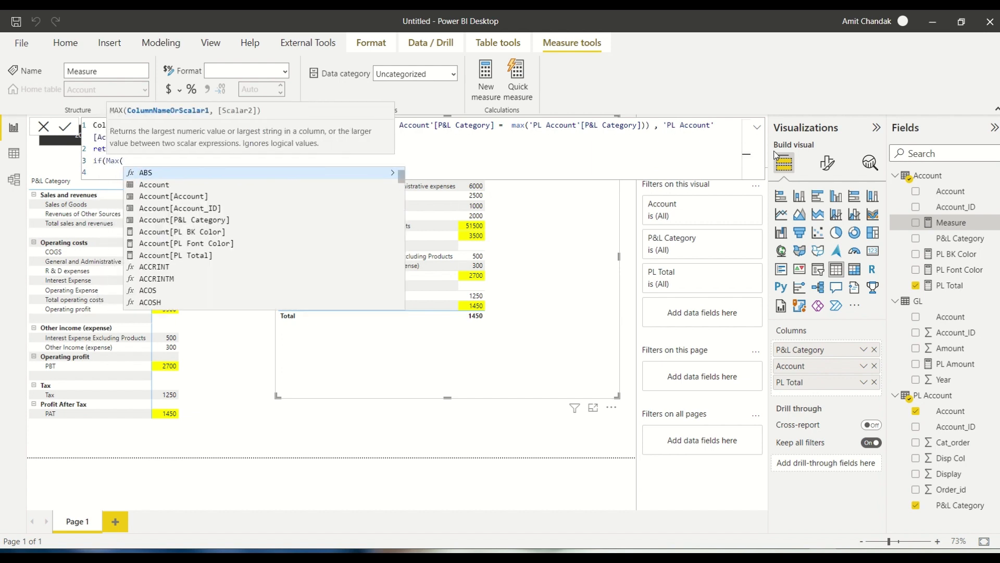
pyautogui.write('PL[A')
pyautogui.press('BackSpace')
pyautogui.press('BackSpace')
pyautogui.press('BackSpace')
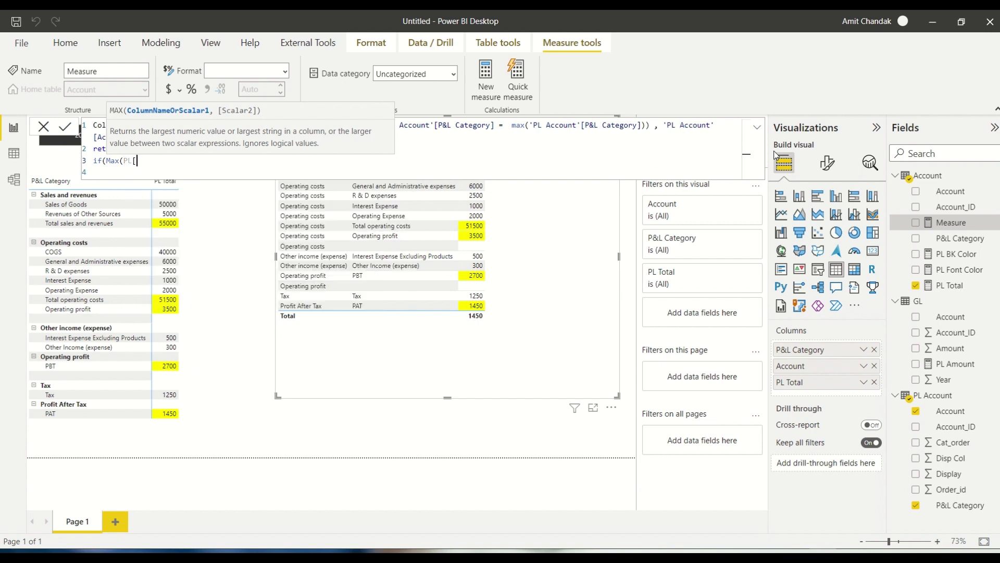
pyautogui.press('BackSpace')
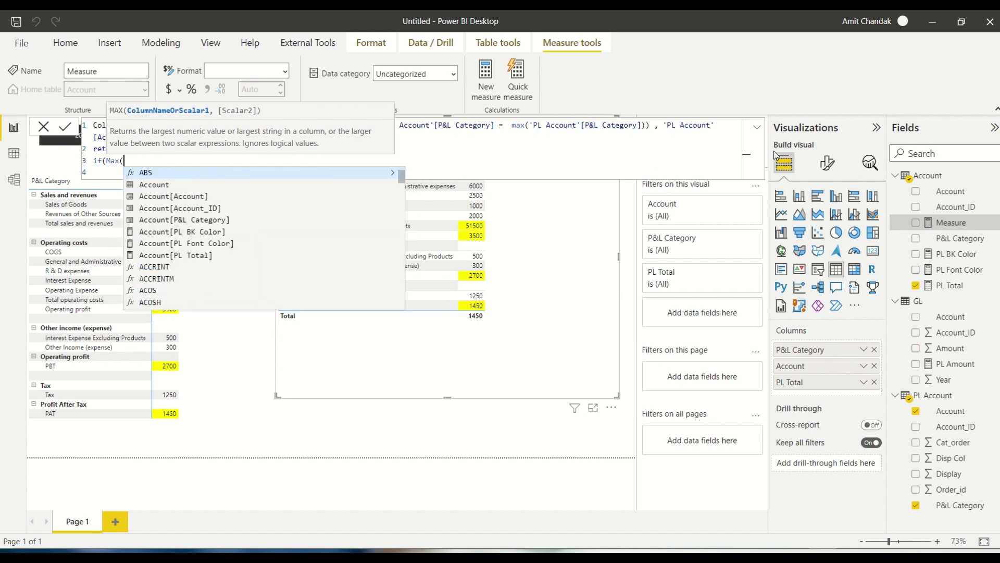
pyautogui.write('P')
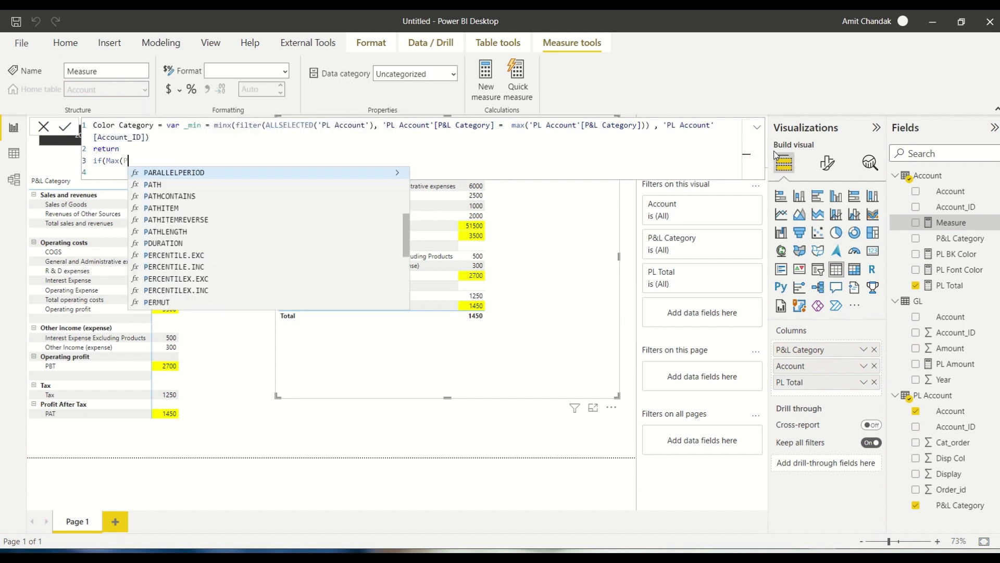
pyautogui.write('&')
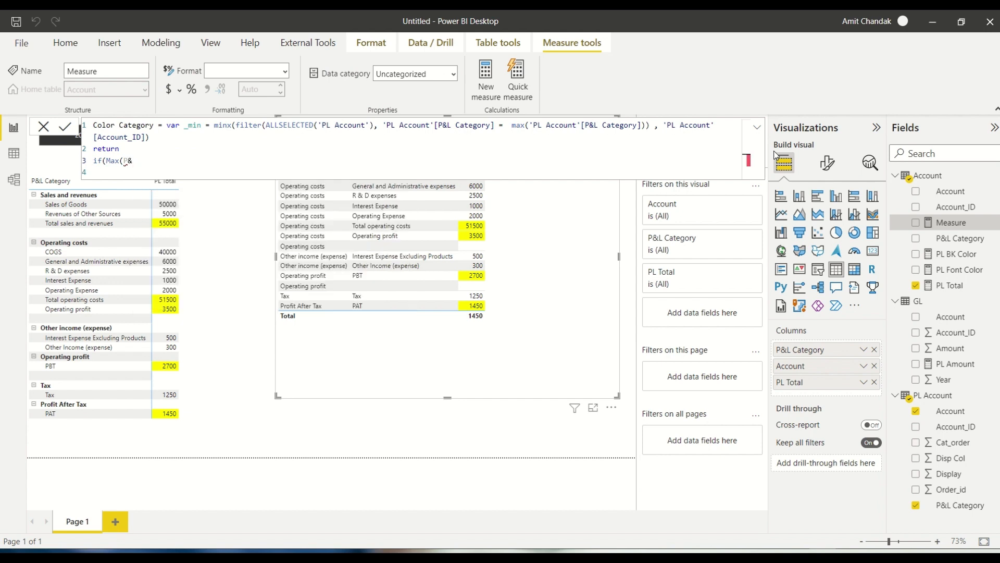
pyautogui.press('BackSpace')
pyautogui.press('BackSpace')
pyautogui.press('BackSpace')
pyautogui.press('BackSpace')
pyautogui.press('BackSpace')
pyautogui.press('BackSpace')
pyautogui.press('BackSpace')
pyautogui.press('BackSpace')
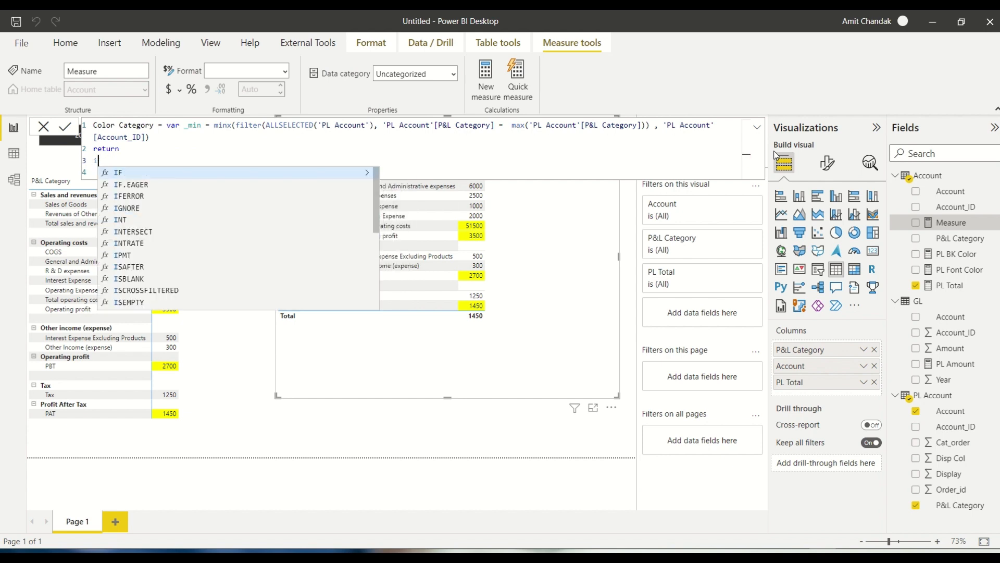
pyautogui.press('BackSpace')
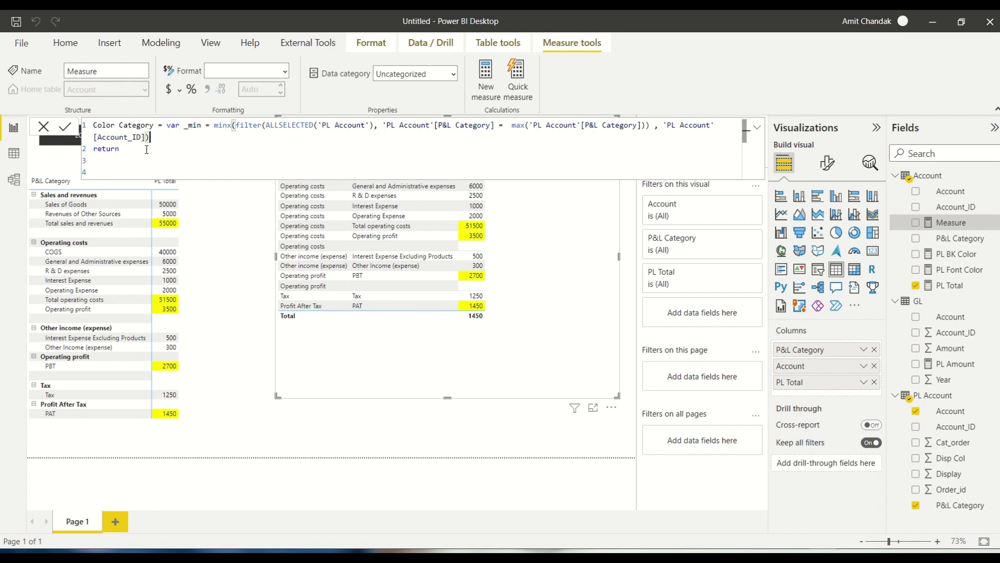
# Start the result expression with an IF that tests whether the Max of 'PL Account'[Account_ID] equals _min.
pyautogui.write('if')
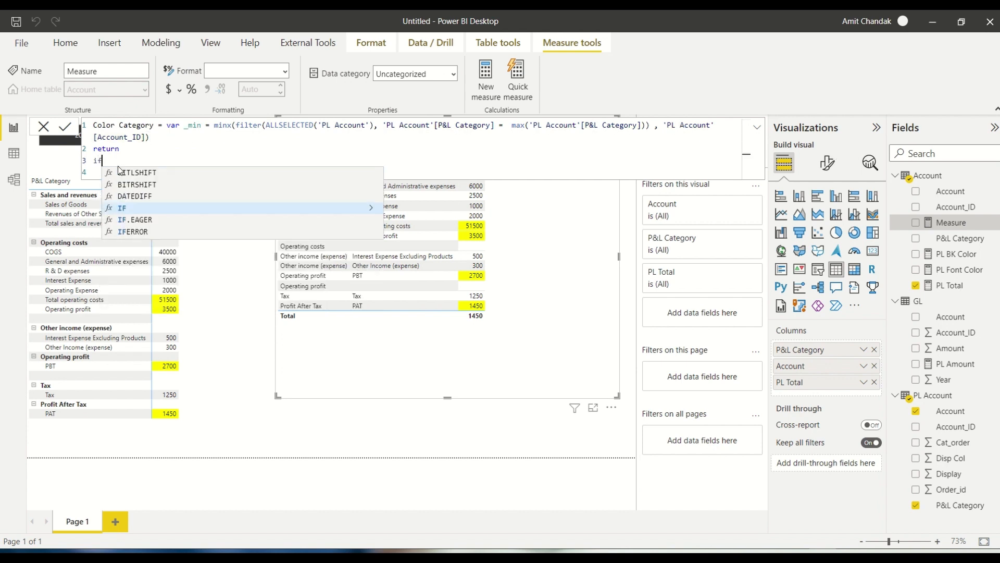
pyautogui.write('( Max(')
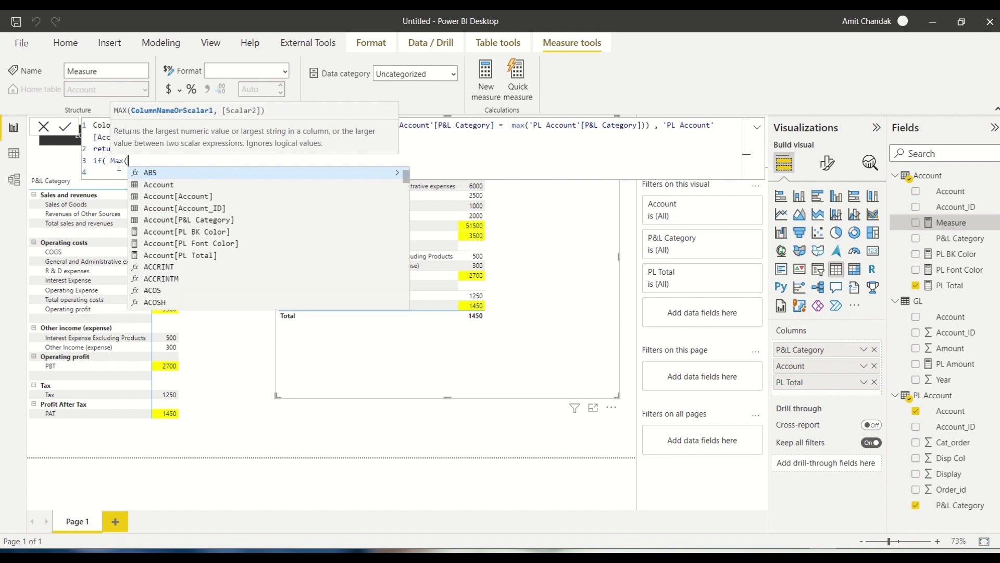
pyautogui.write('PL')
pyautogui.press('Tab')
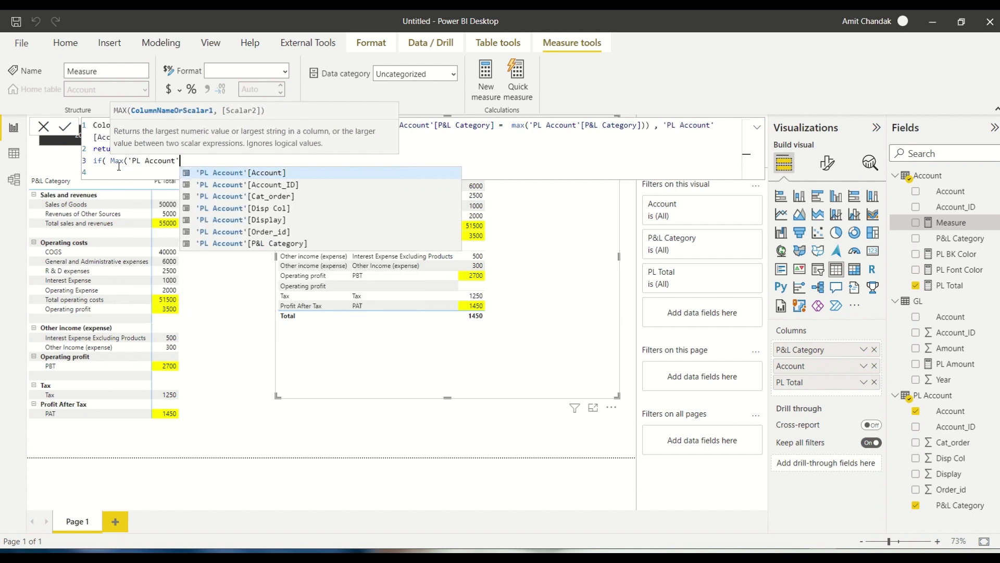
pyautogui.click(205, 185)
pyautogui.write('=')
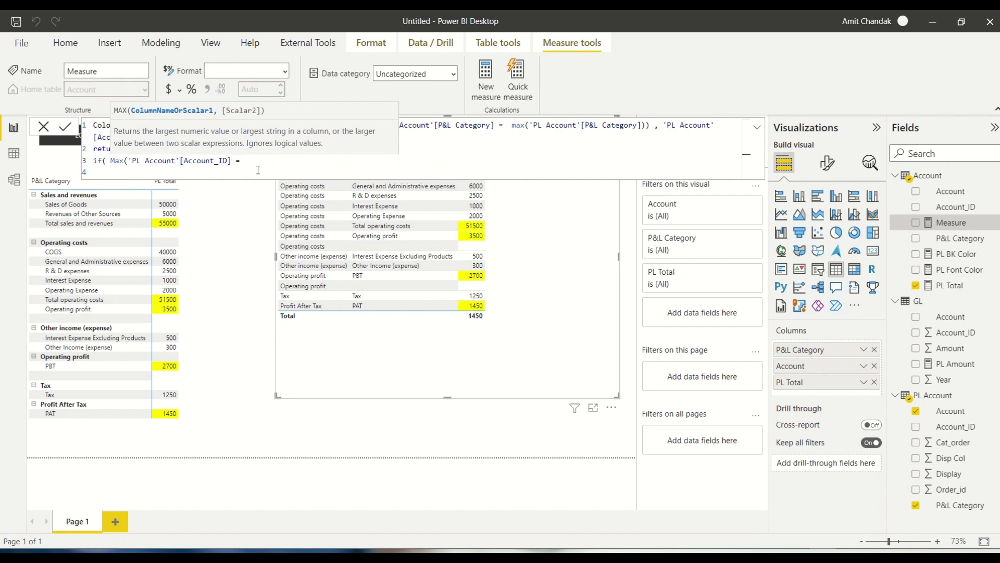
pyautogui.write(' _min')
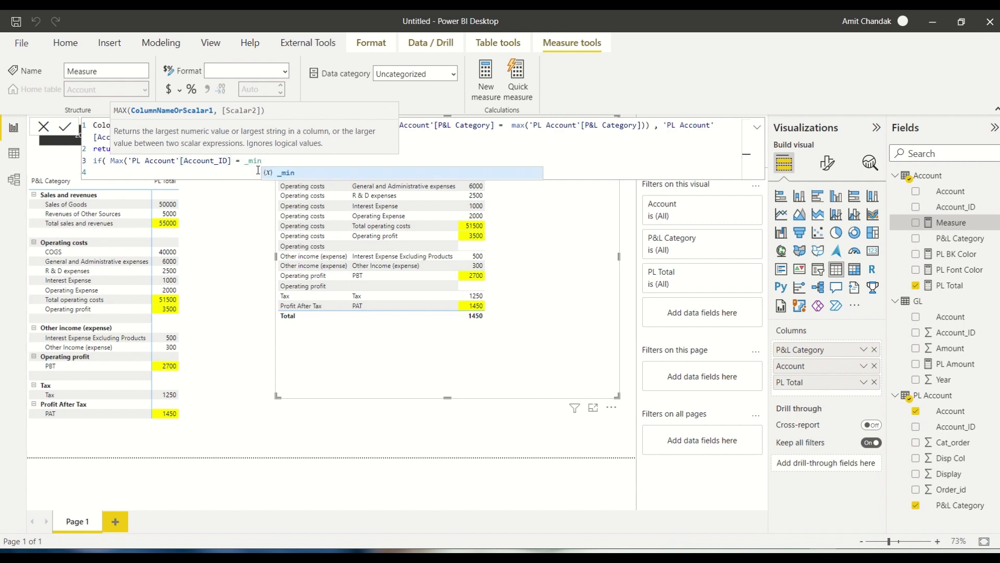
# Give the IF the results "Black" when true and "White" when false, and close the function.
pyautogui.write(' ,')
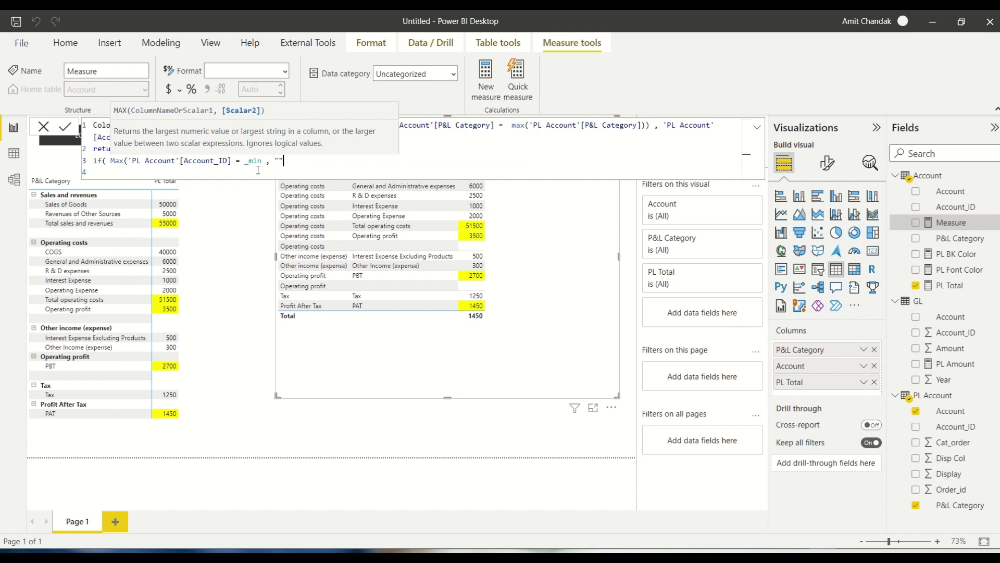
pyautogui.write(' "Blank')
pyautogui.press('BackSpace')
pyautogui.press('BackSpace')
pyautogui.press('BackSpace')
pyautogui.write('c')
pyautogui.press('BackSpace')
pyautogui.write('ack')
pyautogui.write(', ')
pyautogui.write('""')
pyautogui.write('White')
pyautogui.write('"')
pyautogui.write(')')
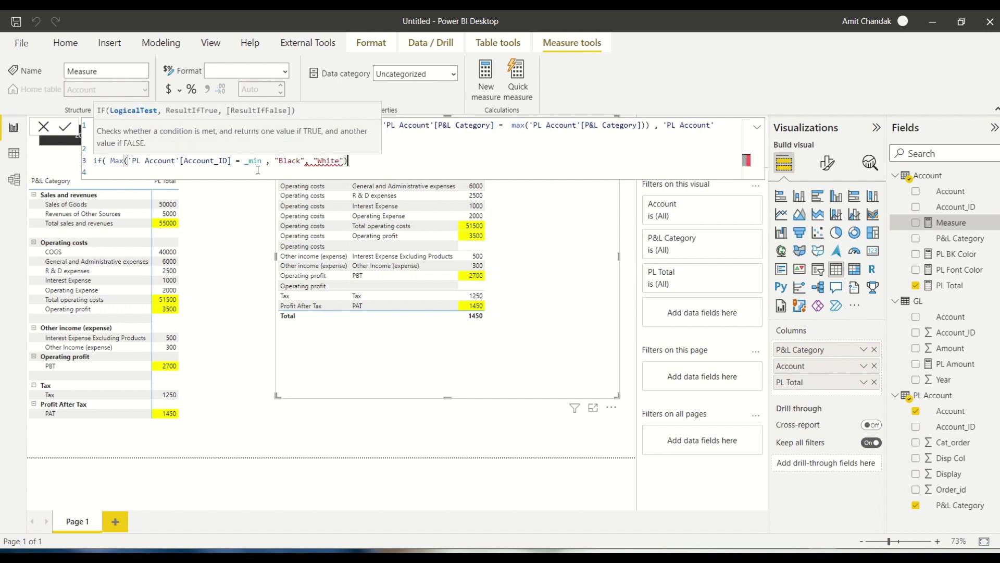
# Add the missing closing parenthesis of Max after 'PL Account'[Account_ID] in the IF condition.
pyautogui.click(264, 163)
pyautogui.click(229, 160)
pyautogui.write(']')
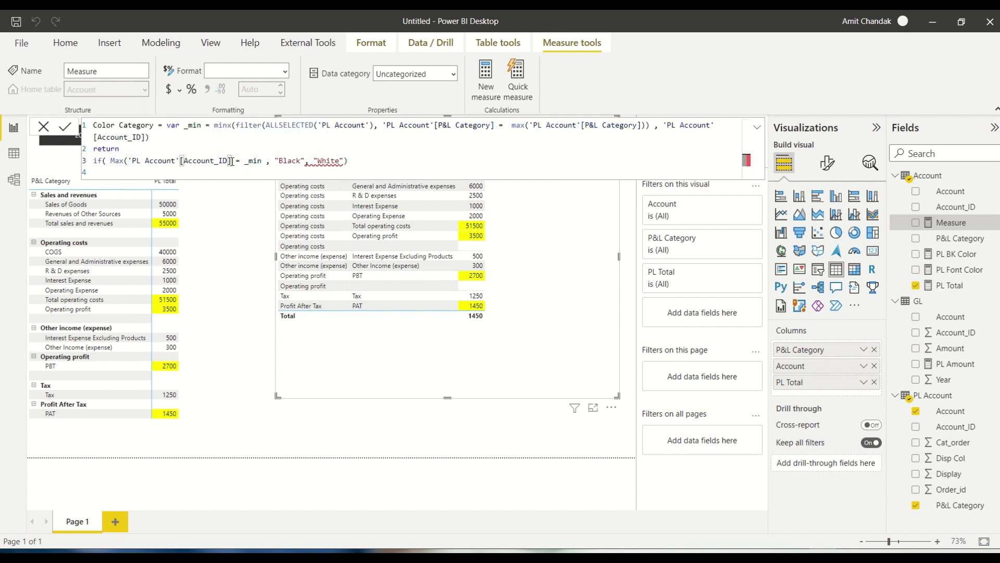
pyautogui.write(')')
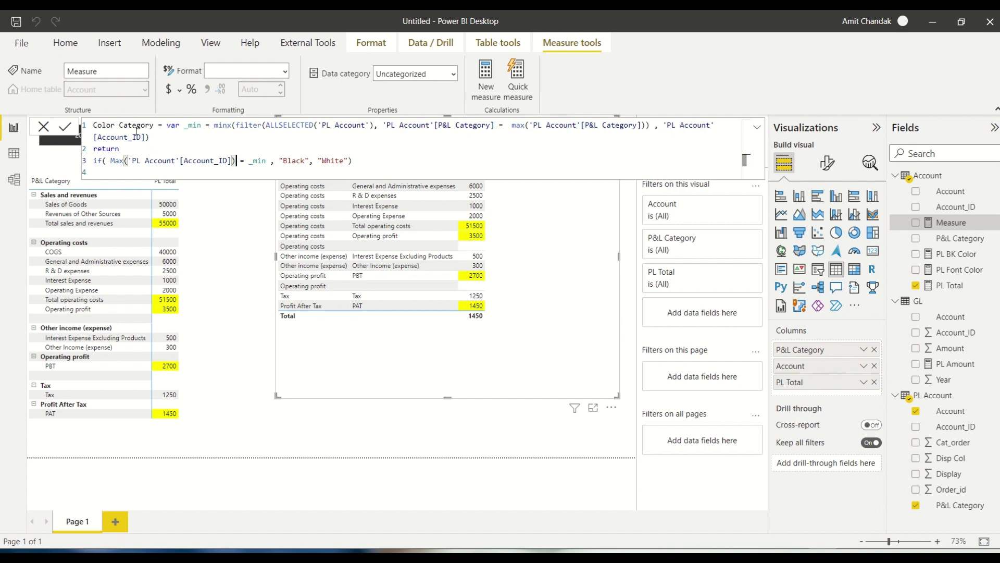
# Rename the measure Color Font Category and commit it, keeping a copy of its full formula.
pyautogui.click(121, 127)
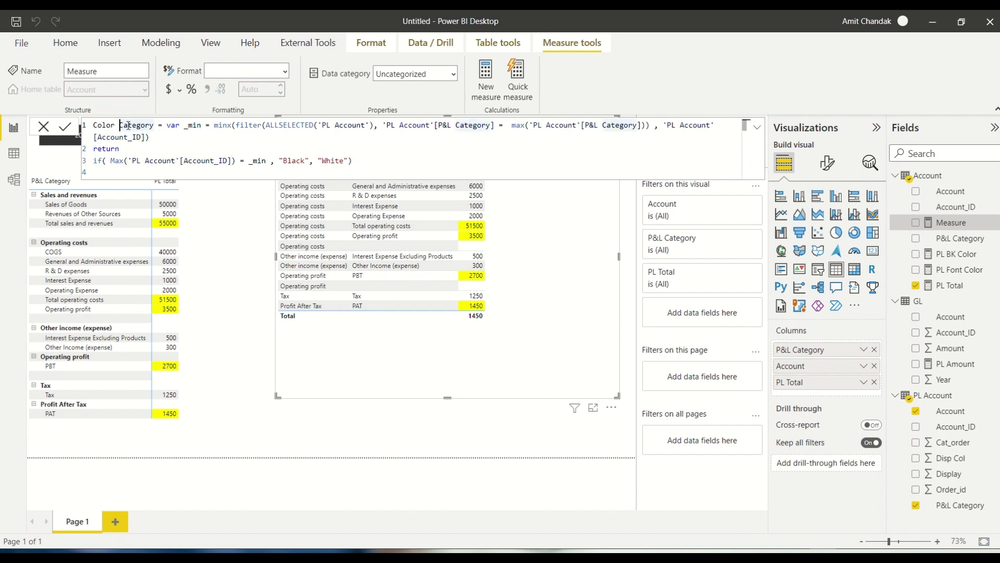
pyautogui.write('Font')
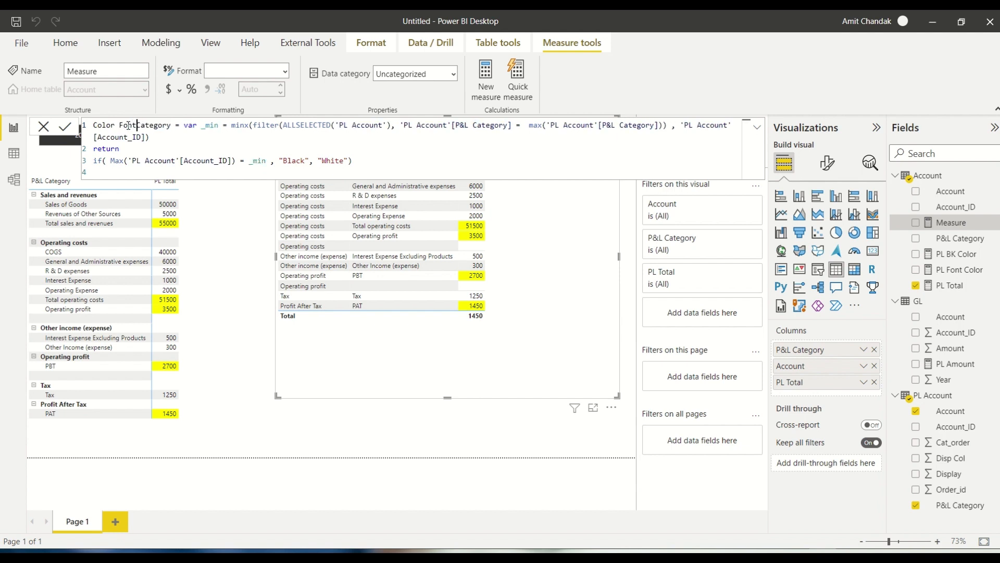
pyautogui.moveTo(353, 161); pyautogui.dragTo(52, 119)
pyautogui.hotkey('ctrl', 'c')
pyautogui.click(393, 171)
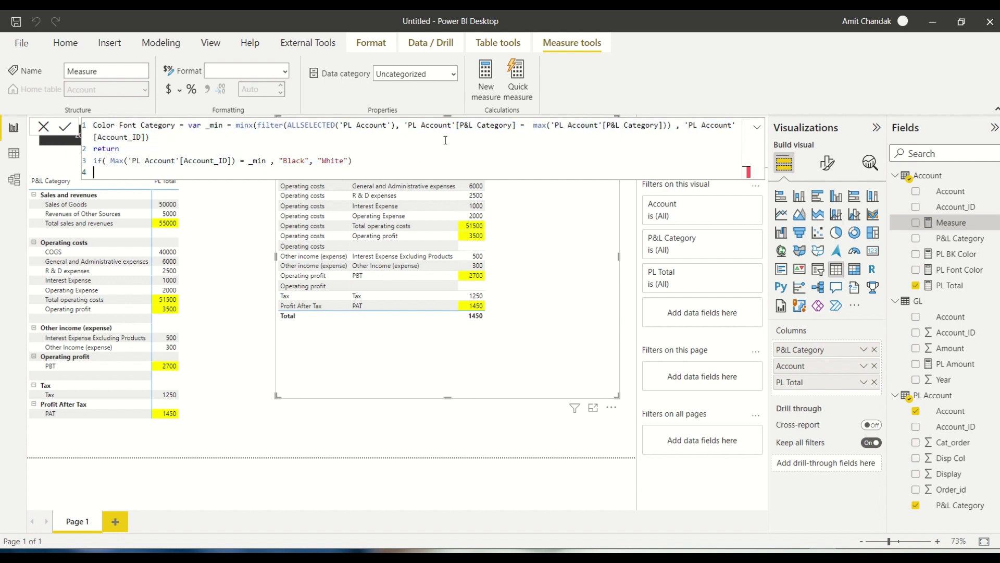
pyautogui.press('Return')
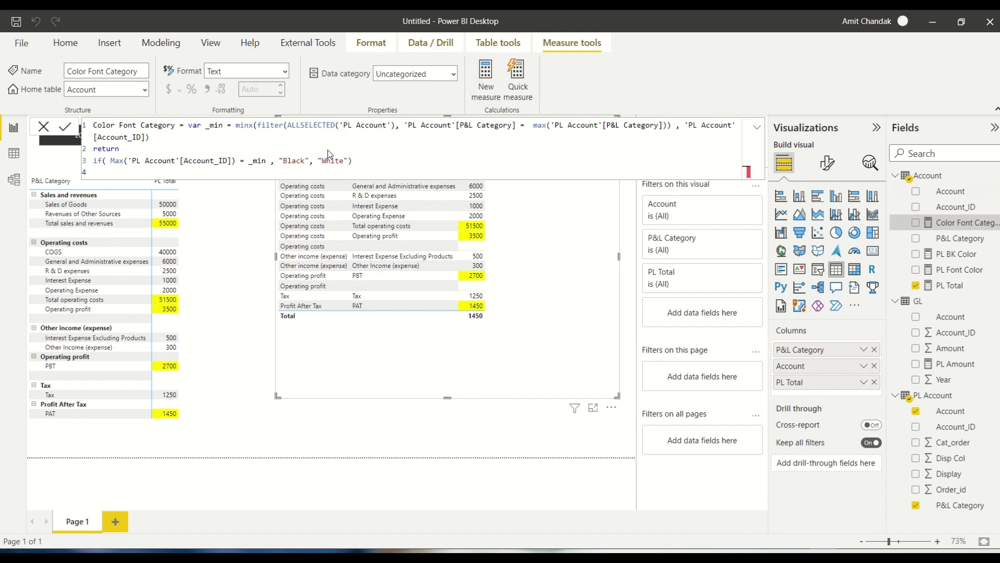
# Create a new measure from the copied formula and name it Color BK Category.
pyautogui.click(486, 78)
pyautogui.hotkey('ctrl', 'a')
pyautogui.hotkey('ctrl', 'v')
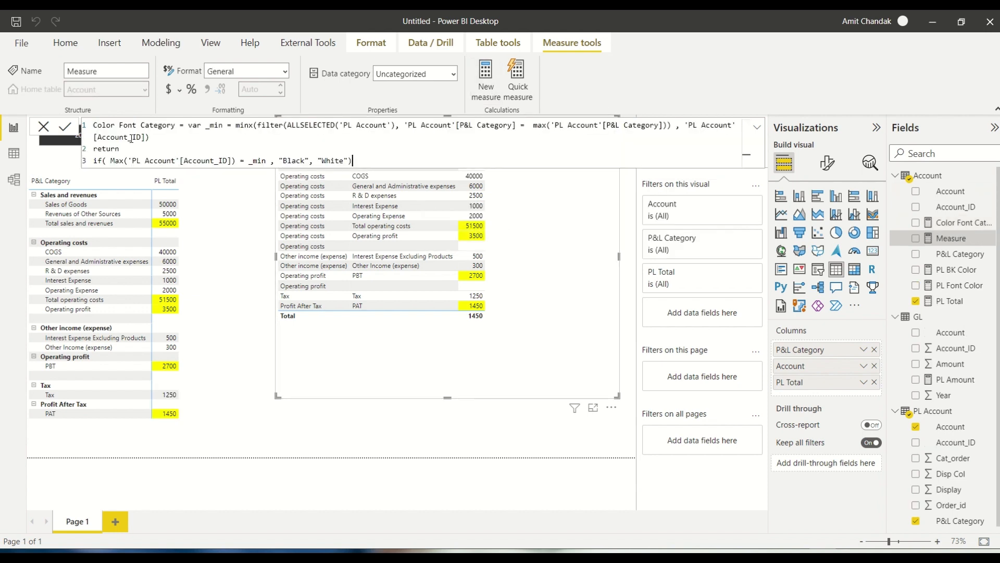
pyautogui.doubleClick(131, 127)
pyautogui.write('K')
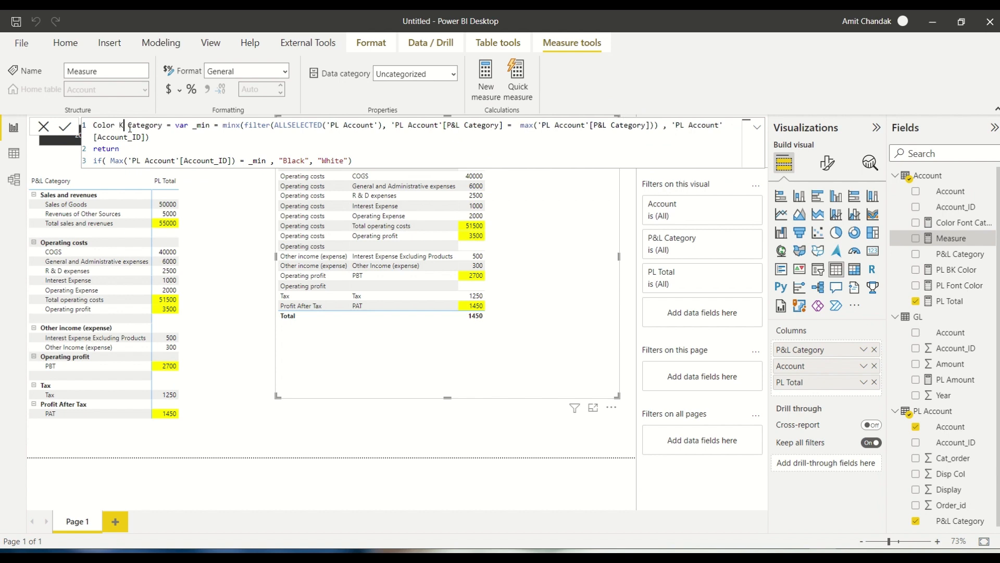
pyautogui.write('K')
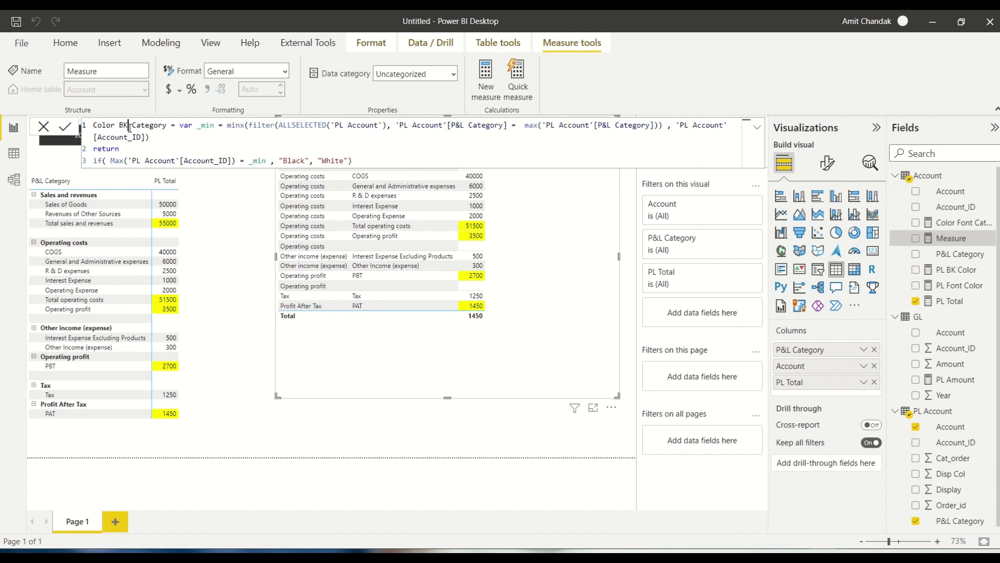
# Replace "Black" with "White" in the Color BK Category formula and commit the measure.
pyautogui.doubleClick(327, 160)
pyautogui.hotkey('ctrl', 'c')
pyautogui.doubleClick(295, 161)
pyautogui.hotkey('ctrl', 'v')
pyautogui.press('Return')
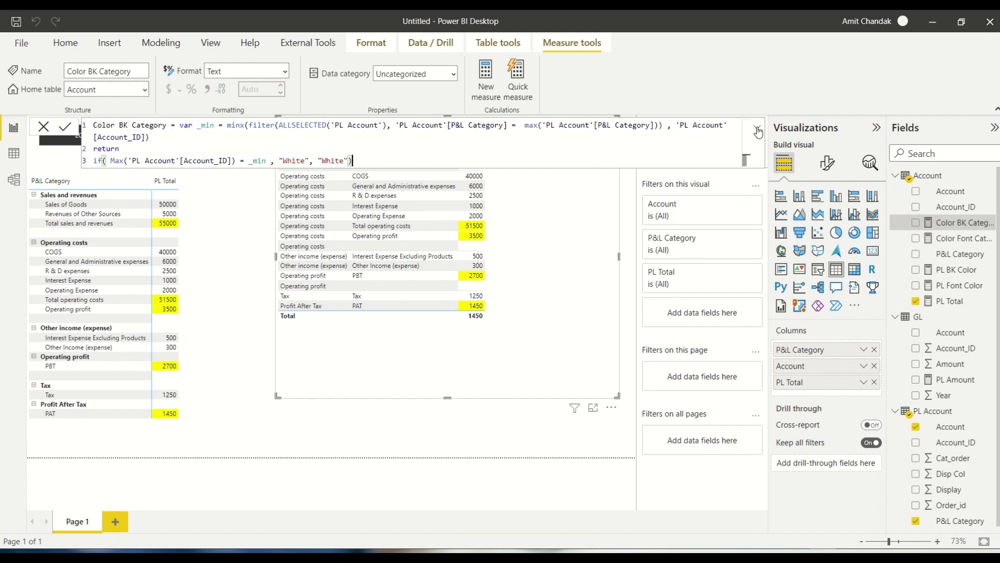
# Collapse the formula editor and move the table visual slightly down and toward the matrix.
pyautogui.click(757, 130)
pyautogui.click(758, 130)
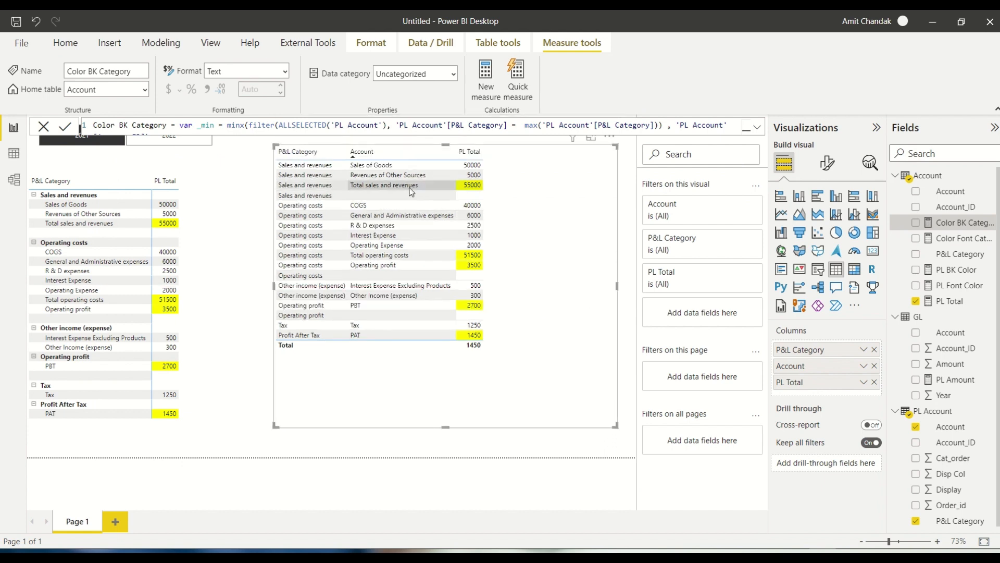
pyautogui.moveTo(540, 277); pyautogui.dragTo(527, 290)
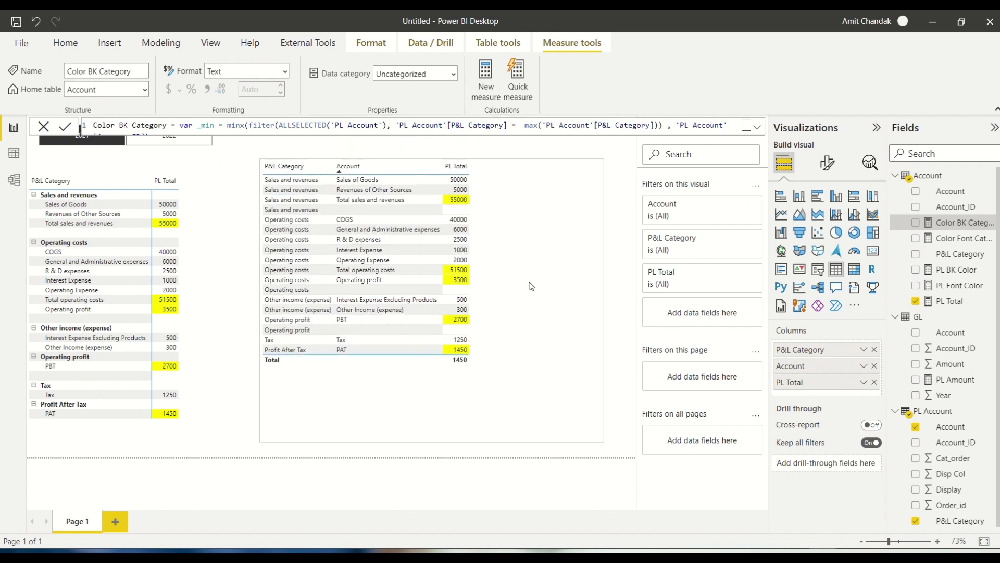
# Apply a conditional background color to the table's Account column by field value, based on the Color BK Category measure.
pyautogui.click(828, 163)
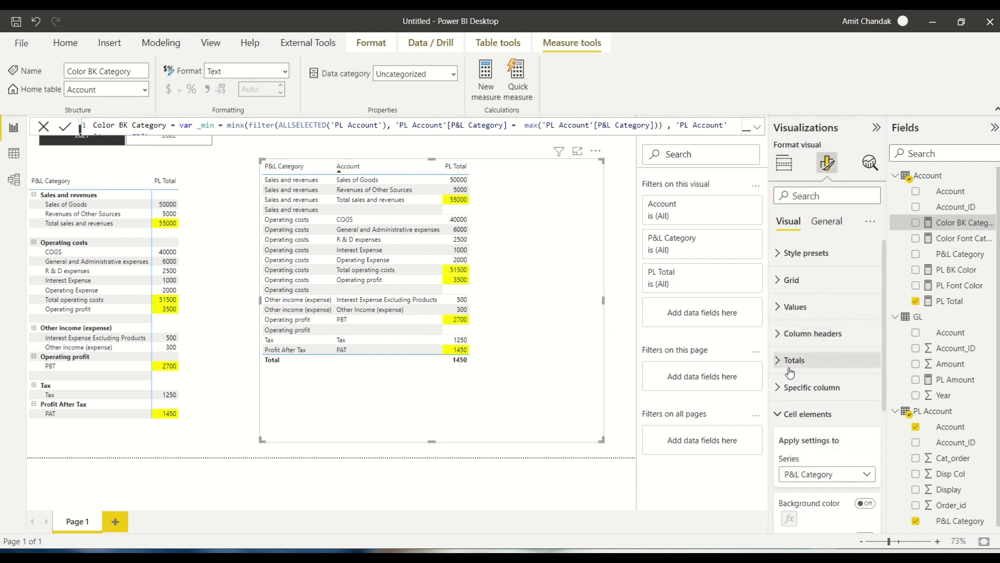
pyautogui.scroll(-3, 791, 372)
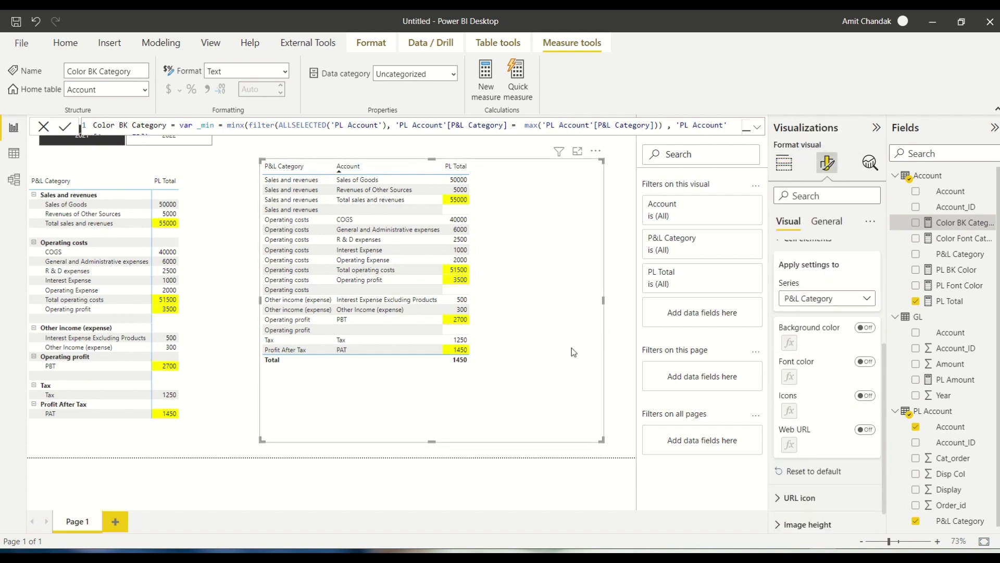
pyautogui.click(814, 299)
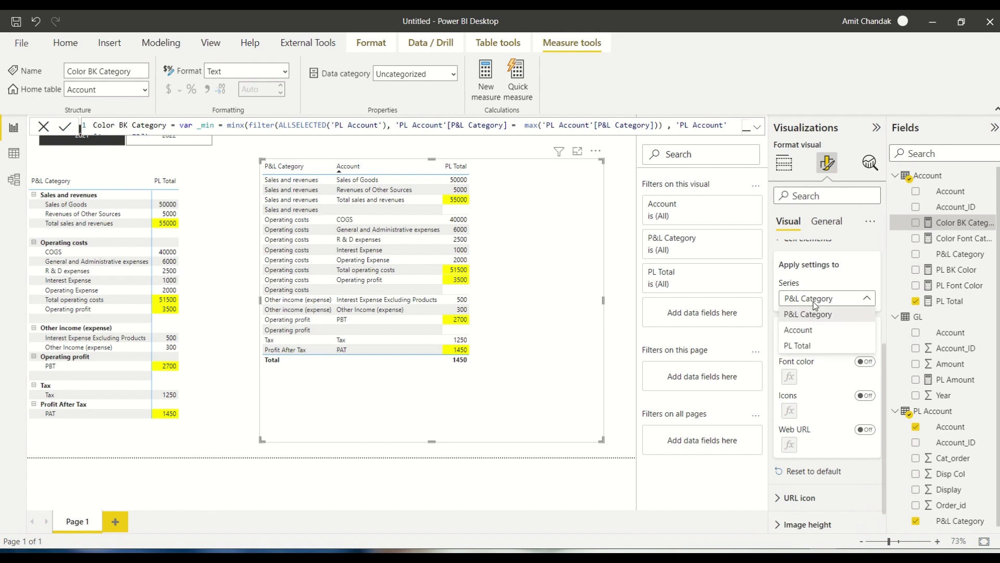
pyautogui.click(811, 330)
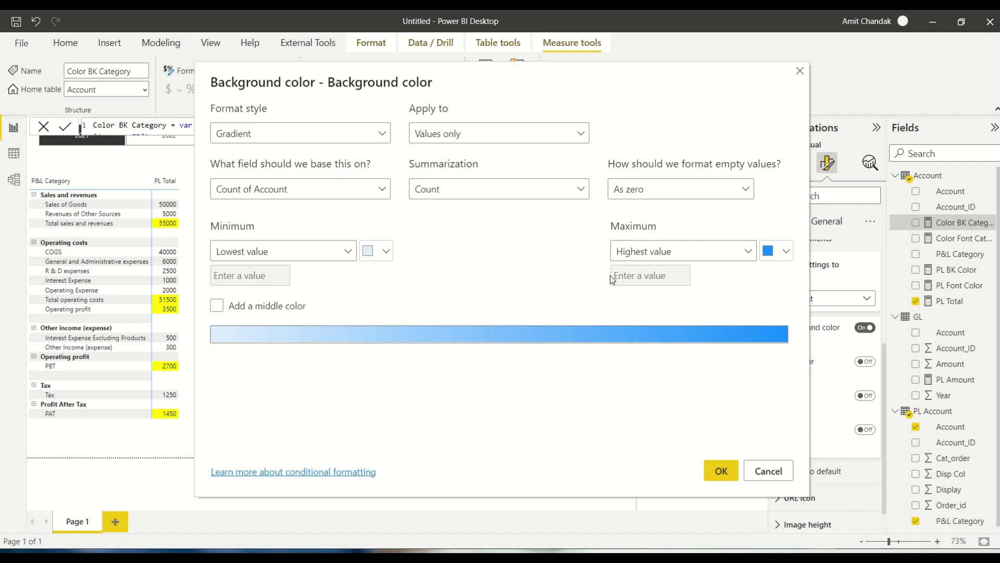
pyautogui.click(313, 145)
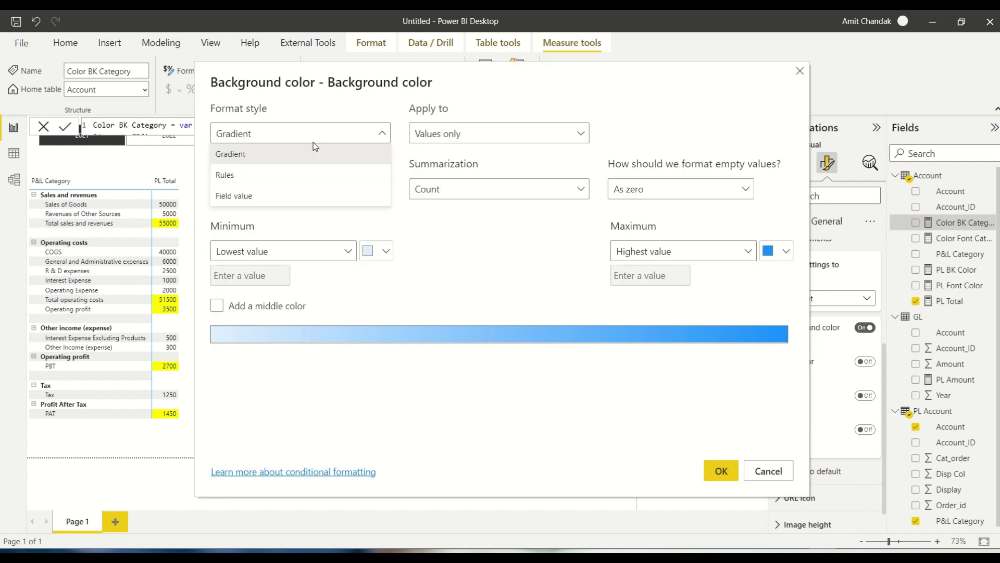
pyautogui.click(246, 196)
pyautogui.click(248, 190)
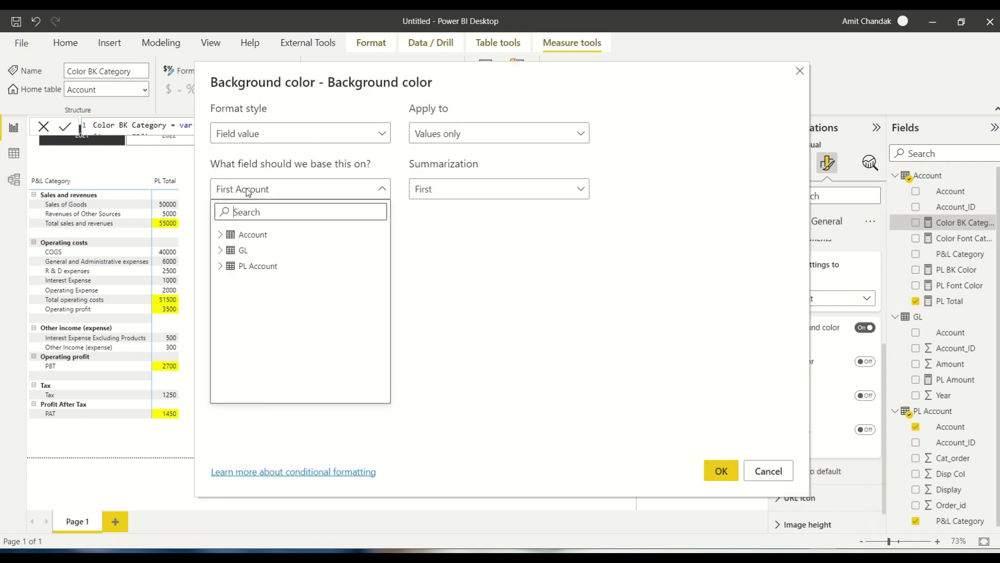
pyautogui.click(246, 233)
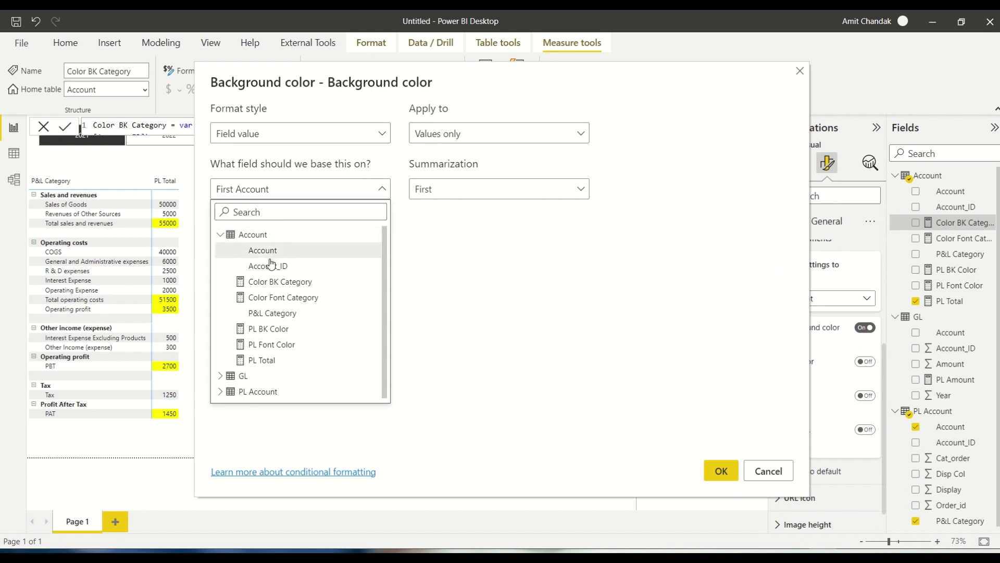
pyautogui.click(276, 288)
pyautogui.click(719, 471)
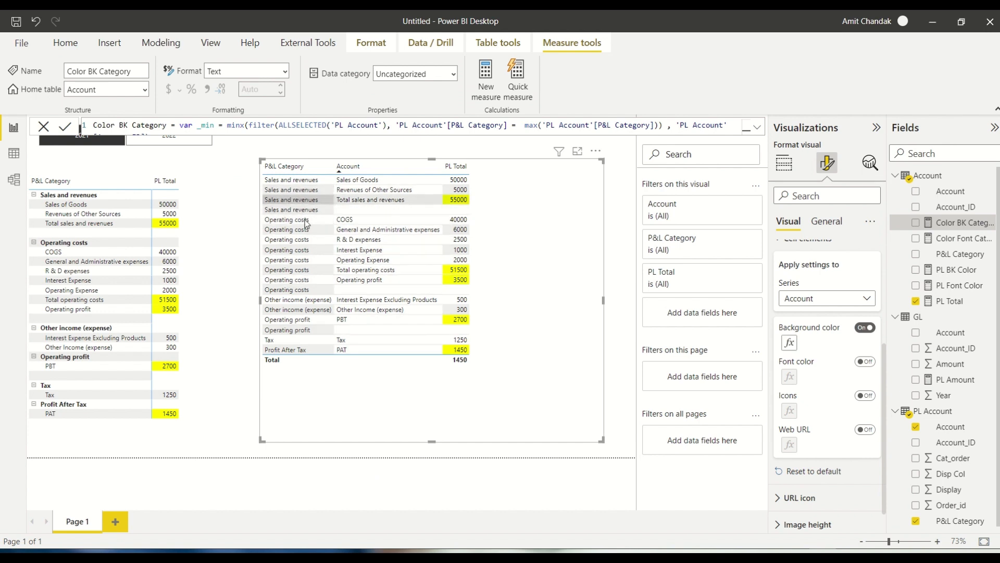
# Apply a conditional background color to the table's P&L Category column by field value, based on the Color BK Category measure.
pyautogui.click(757, 128)
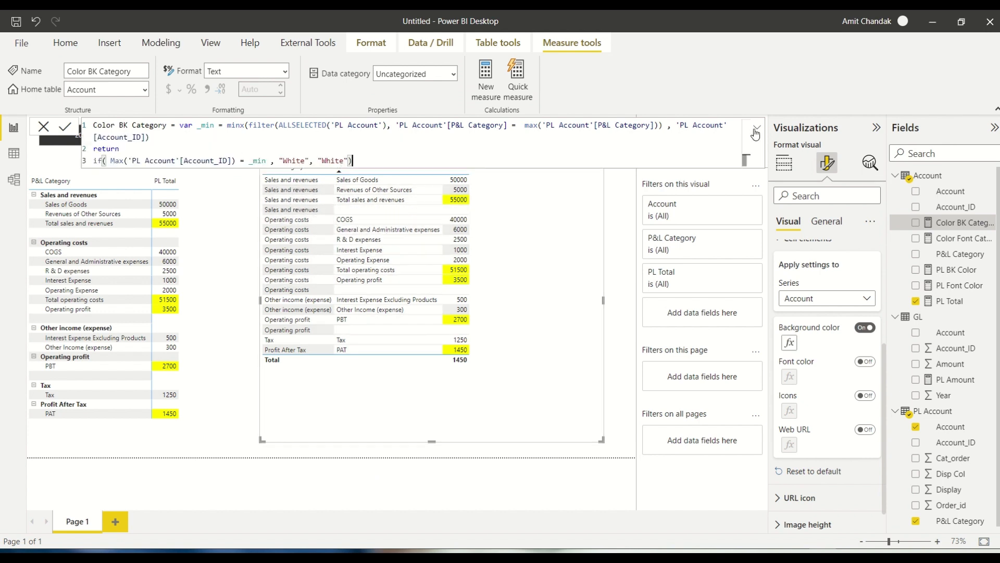
pyautogui.click(756, 128)
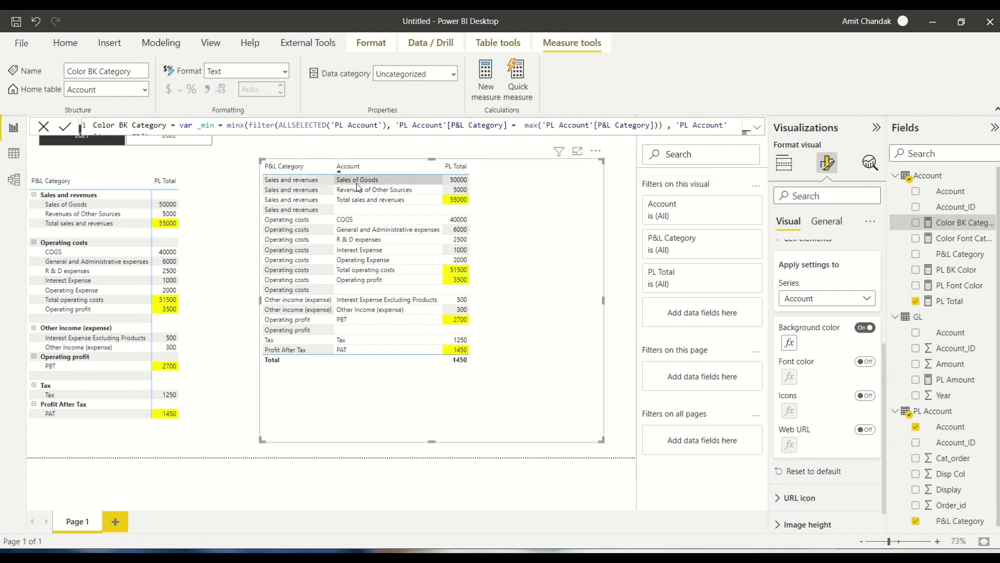
pyautogui.click(803, 298)
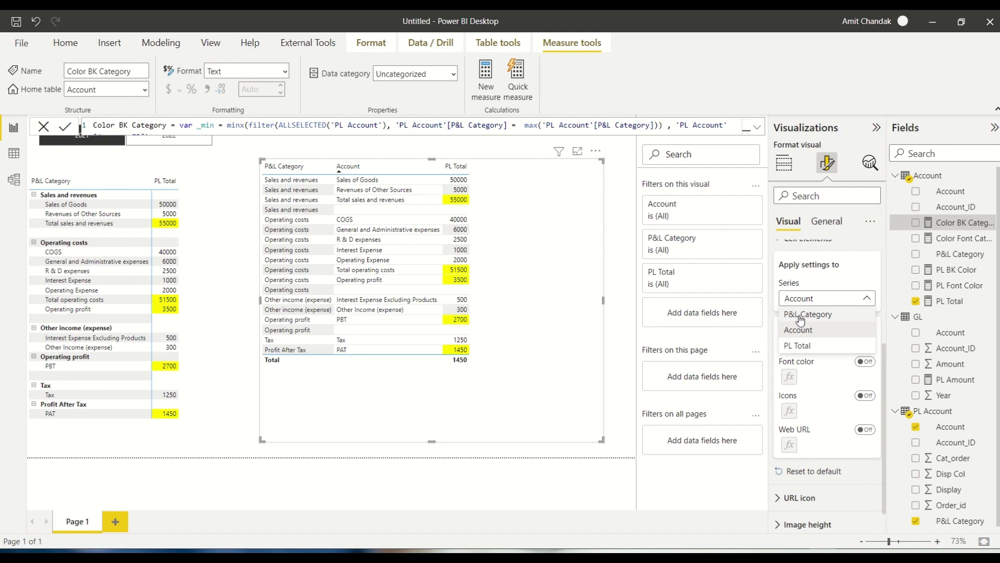
pyautogui.click(801, 316)
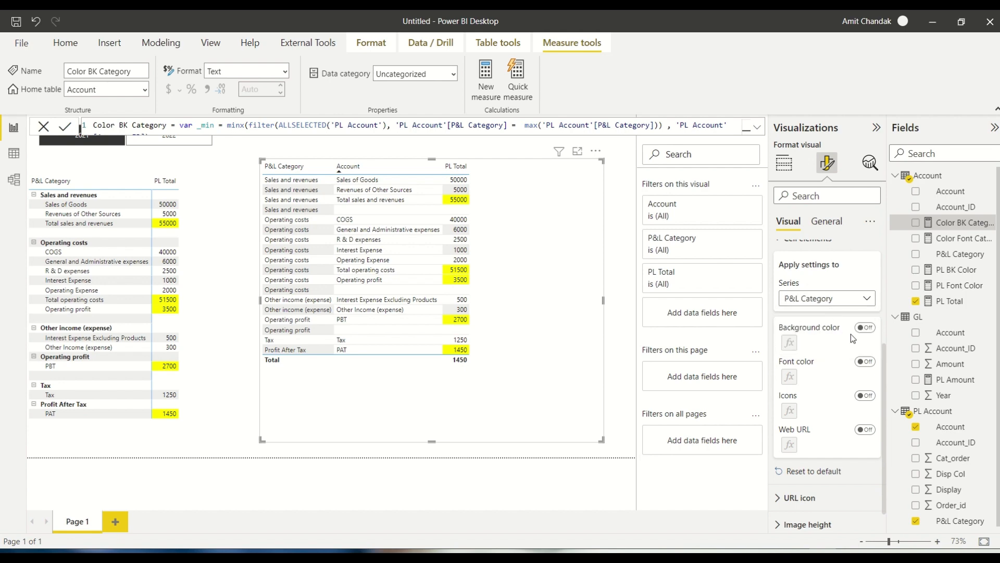
pyautogui.click(866, 329)
pyautogui.click(267, 137)
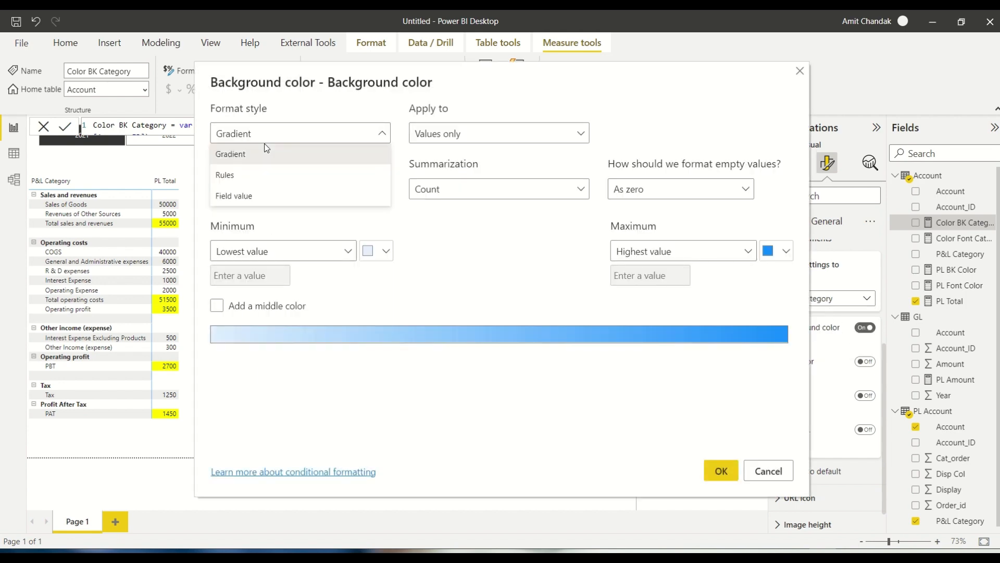
pyautogui.click(255, 196)
pyautogui.click(259, 191)
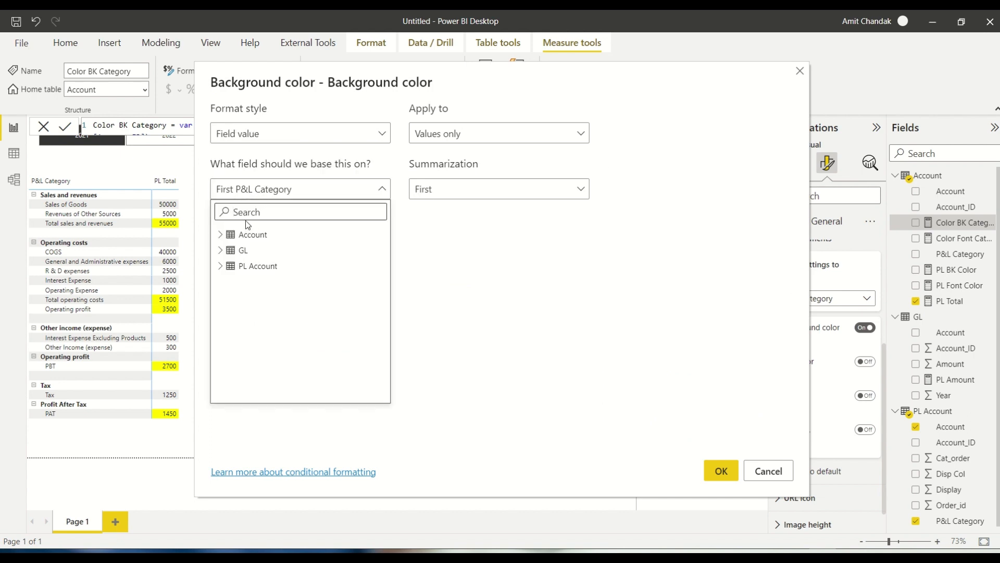
pyautogui.write('bk')
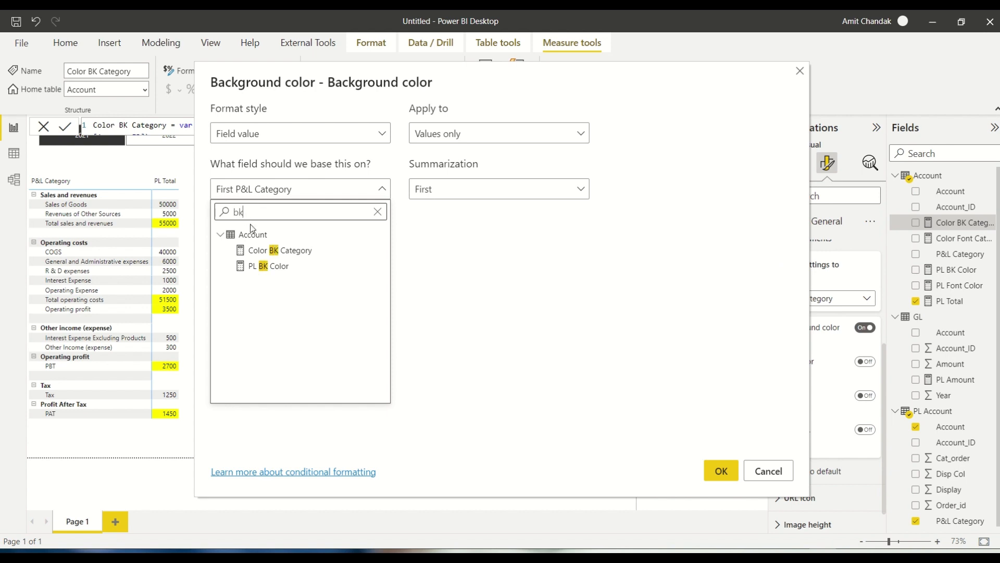
pyautogui.click(260, 250)
pyautogui.click(721, 470)
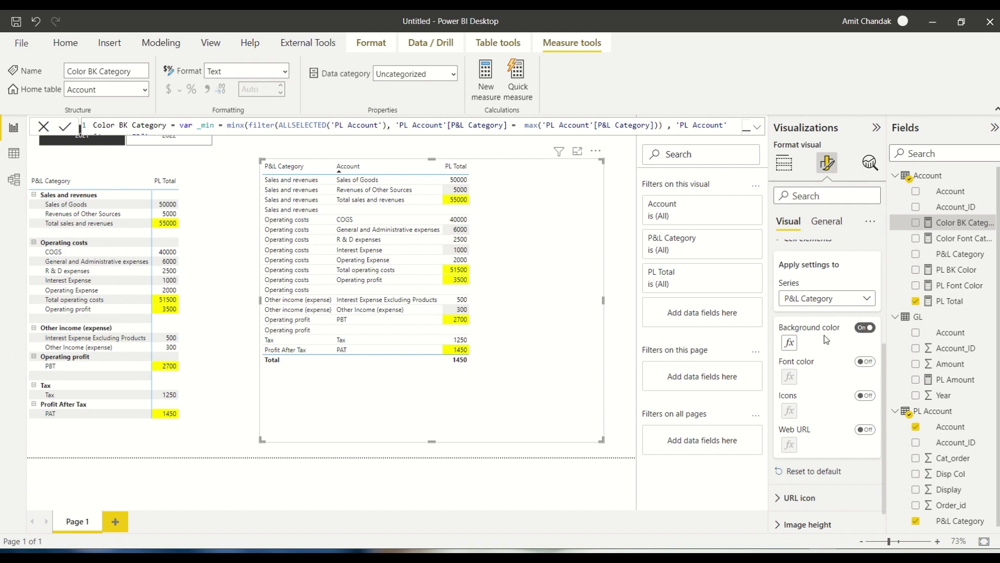
# Apply a conditional font color to the table's P&L Category column by field value, based on the Color Font Category measure.
pyautogui.click(808, 298)
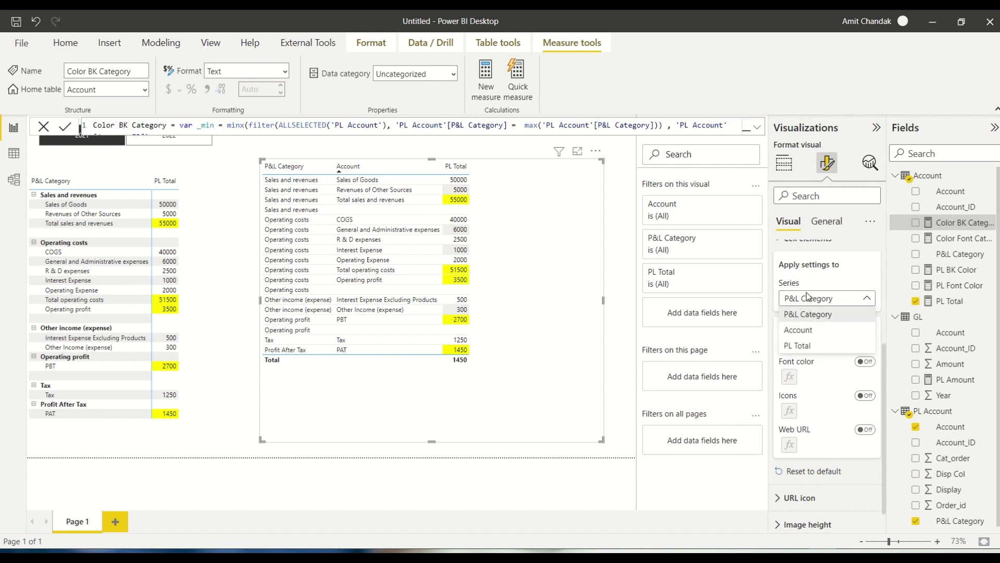
pyautogui.click(810, 314)
pyautogui.click(870, 365)
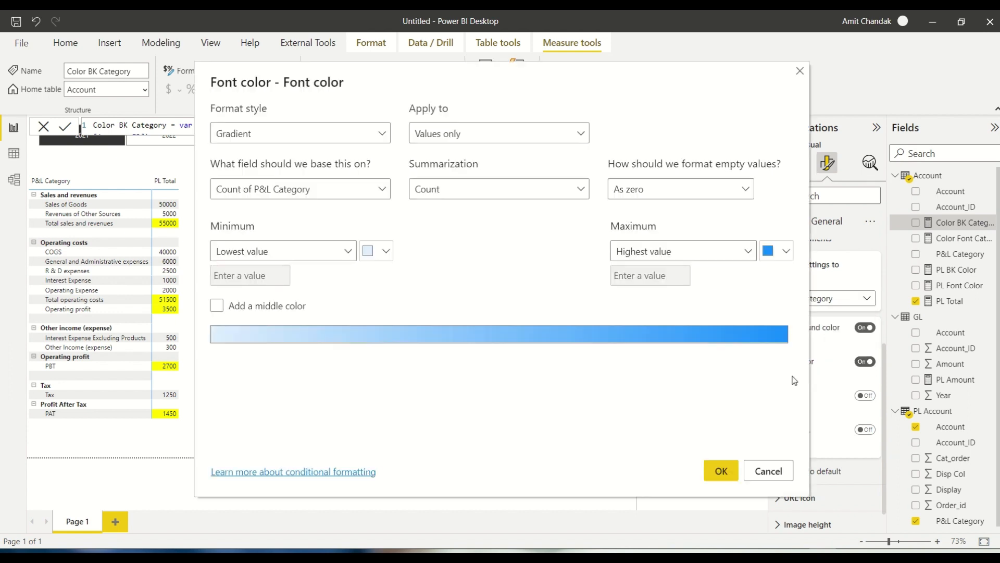
pyautogui.click(280, 134)
pyautogui.click(254, 195)
pyautogui.click(254, 189)
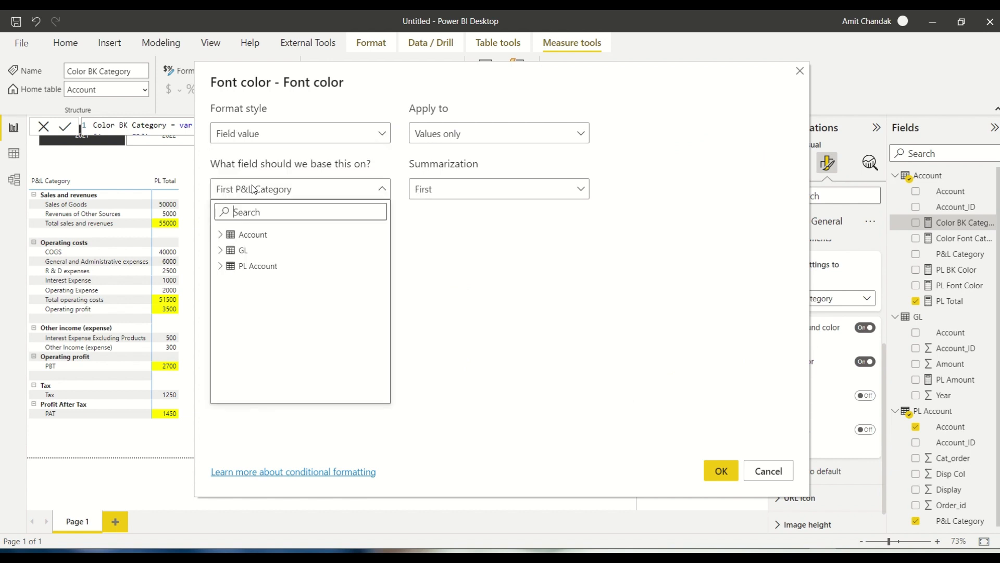
pyautogui.click(220, 235)
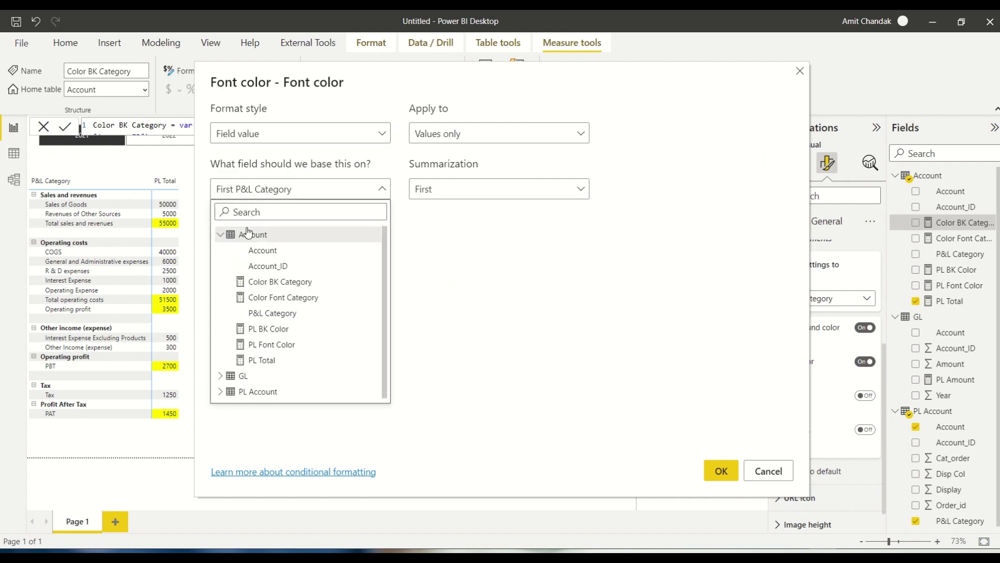
pyautogui.click(275, 297)
pyautogui.click(717, 469)
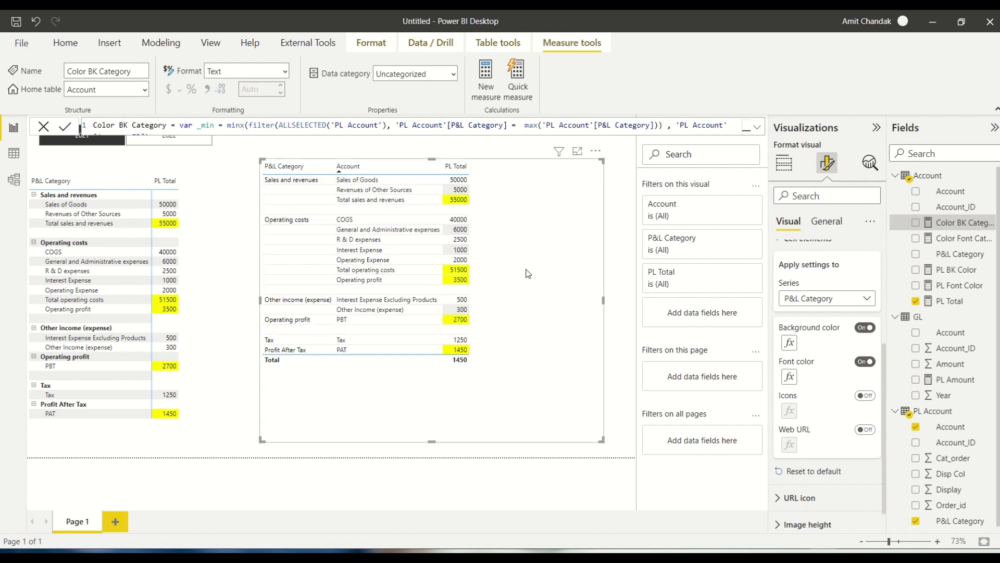
pyautogui.click(825, 223)
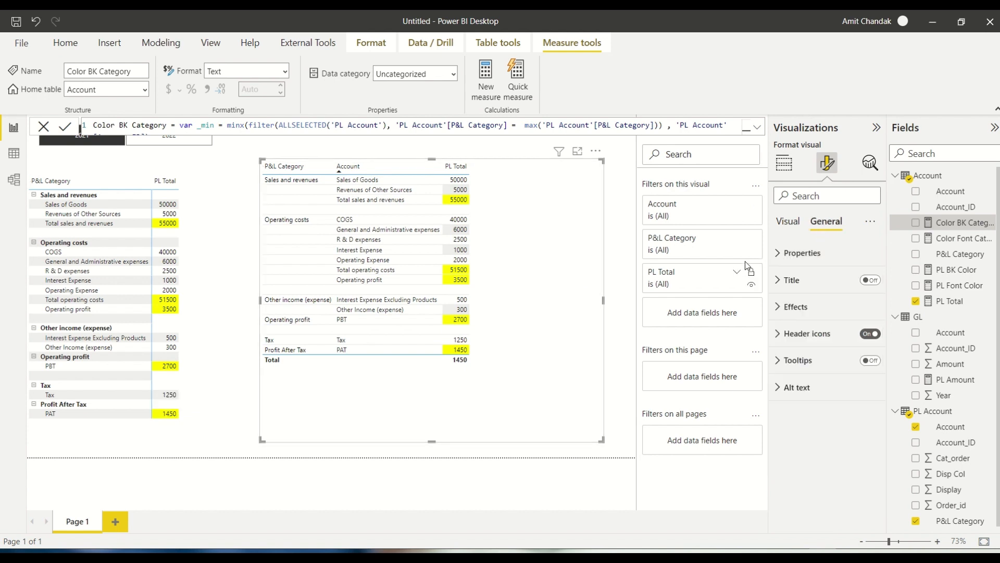
pyautogui.click(781, 253)
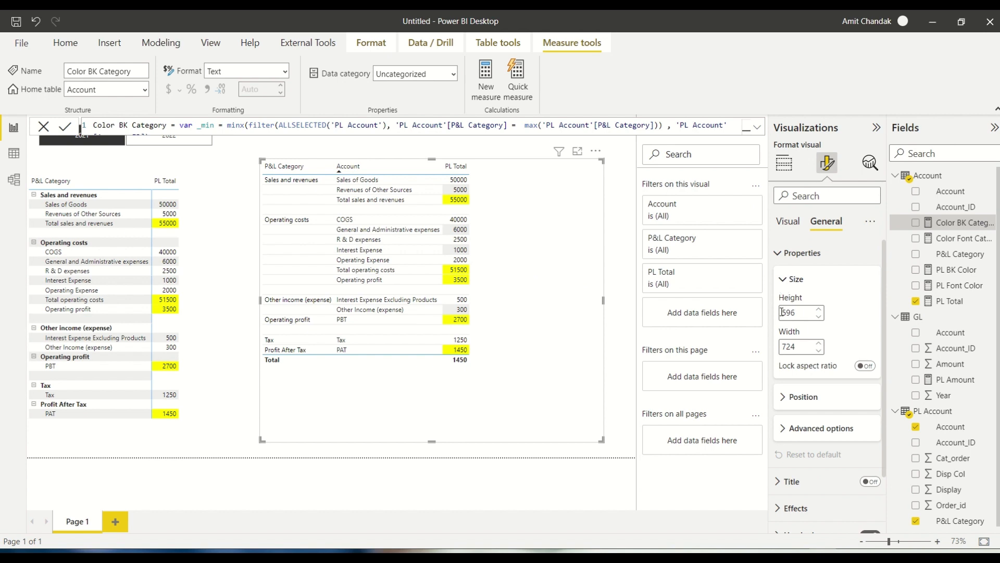
pyautogui.scroll(-1, 792, 303)
pyautogui.scroll(-3, 792, 307)
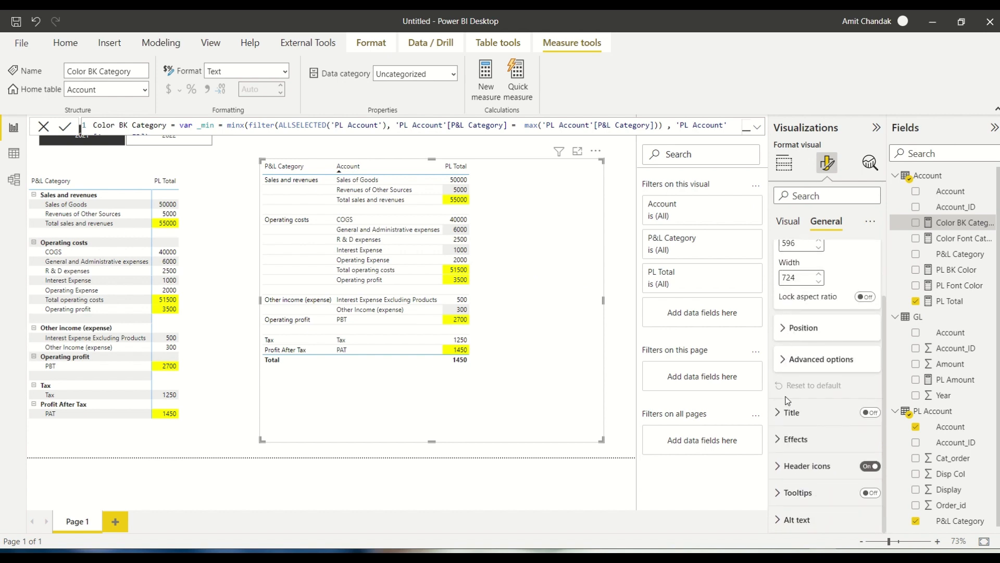
pyautogui.scroll(3, 792, 312)
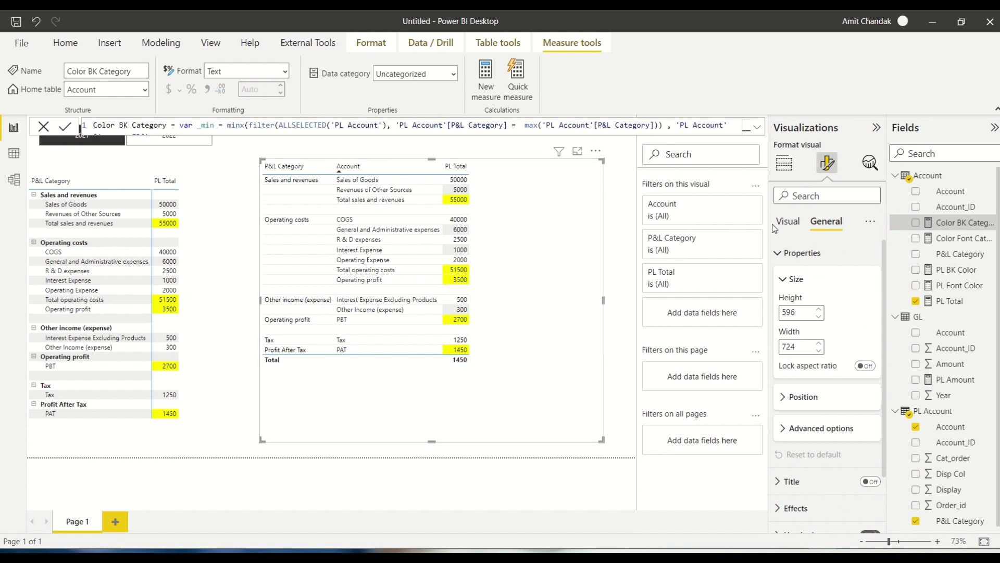
# Set the table visual's style preset to None.
pyautogui.click(789, 221)
pyautogui.click(787, 263)
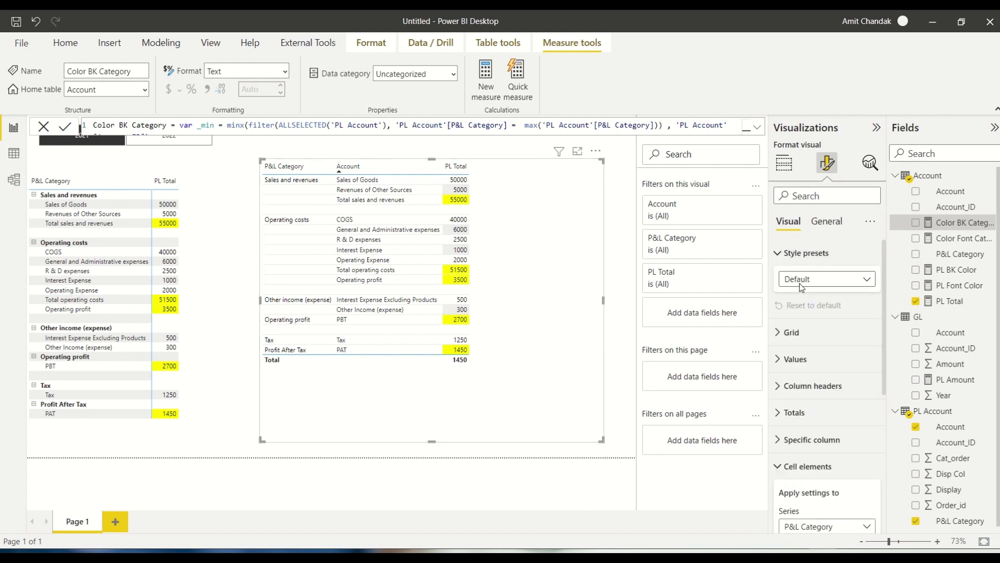
pyautogui.click(802, 279)
pyautogui.click(802, 327)
pyautogui.click(800, 280)
pyautogui.click(799, 312)
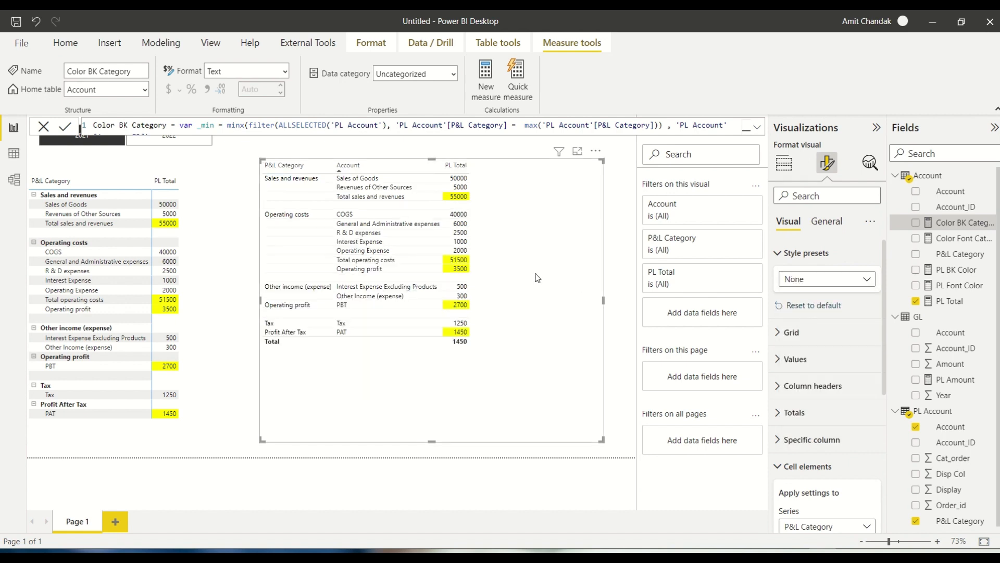
# Customize the current report theme, raising the general text font size to 14 pt.
pyautogui.click(222, 250)
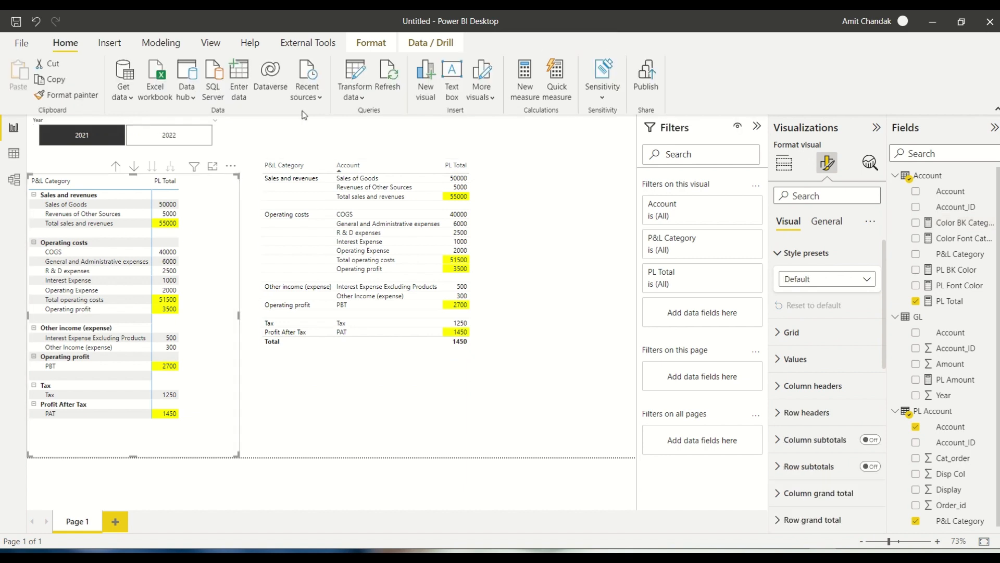
pyautogui.click(218, 42)
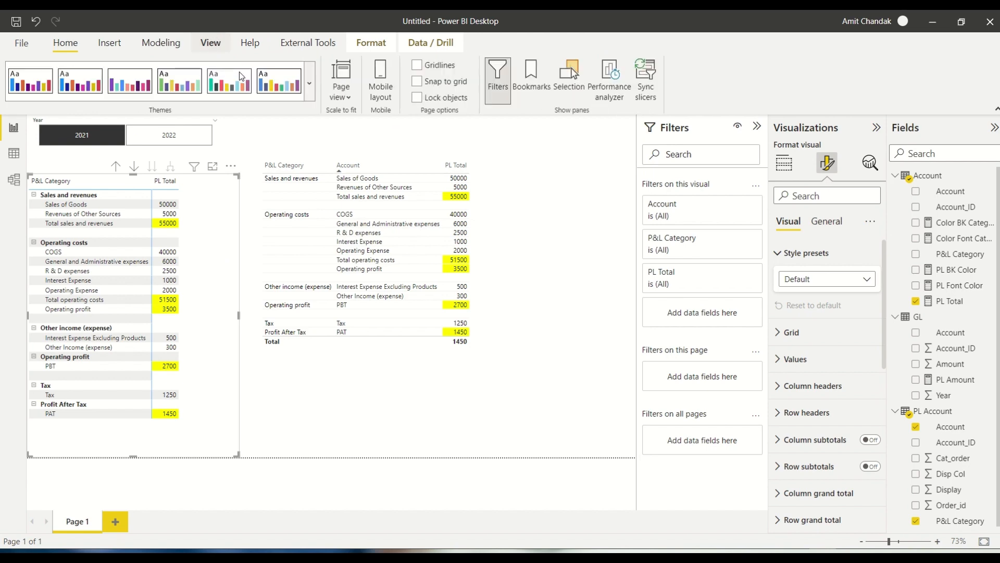
pyautogui.click(311, 91)
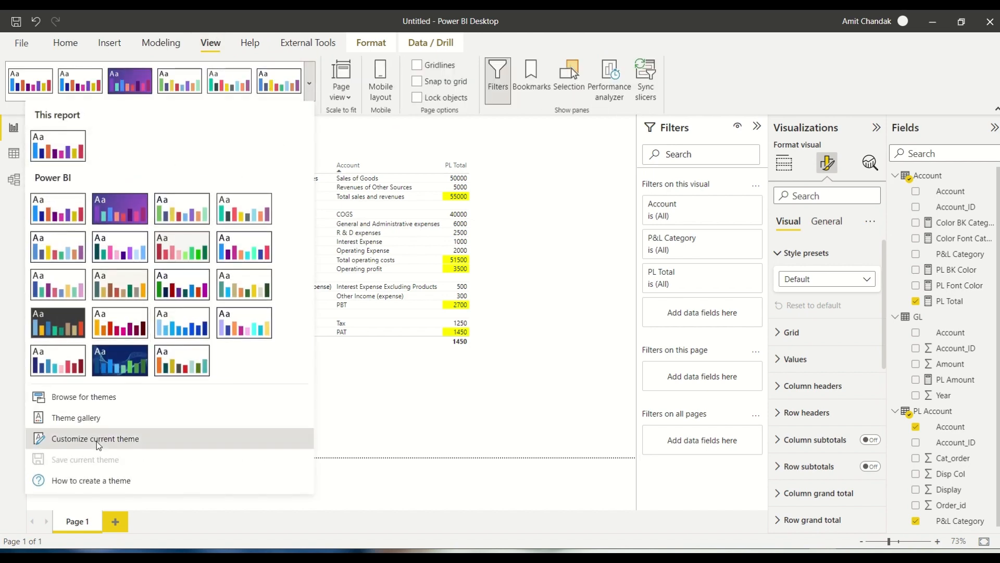
pyautogui.click(96, 439)
pyautogui.click(291, 158)
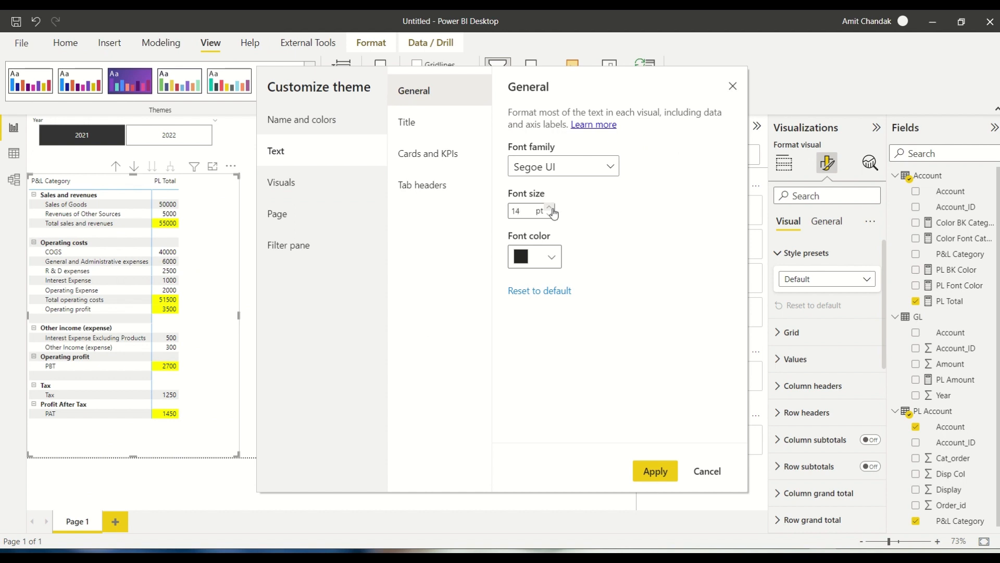
pyautogui.click(550, 208)
pyautogui.click(549, 207)
# Set the theme's font sizes to 16 pt for titles, 48 pt for cards and KPIs, and 14 pt for tab headers, and apply the theme.
pyautogui.click(425, 127)
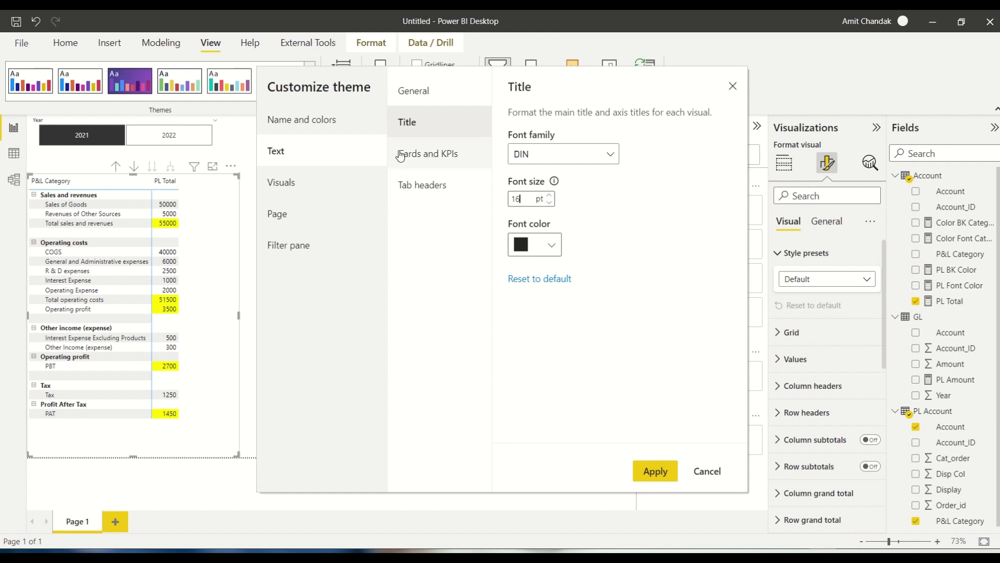
pyautogui.click(411, 153)
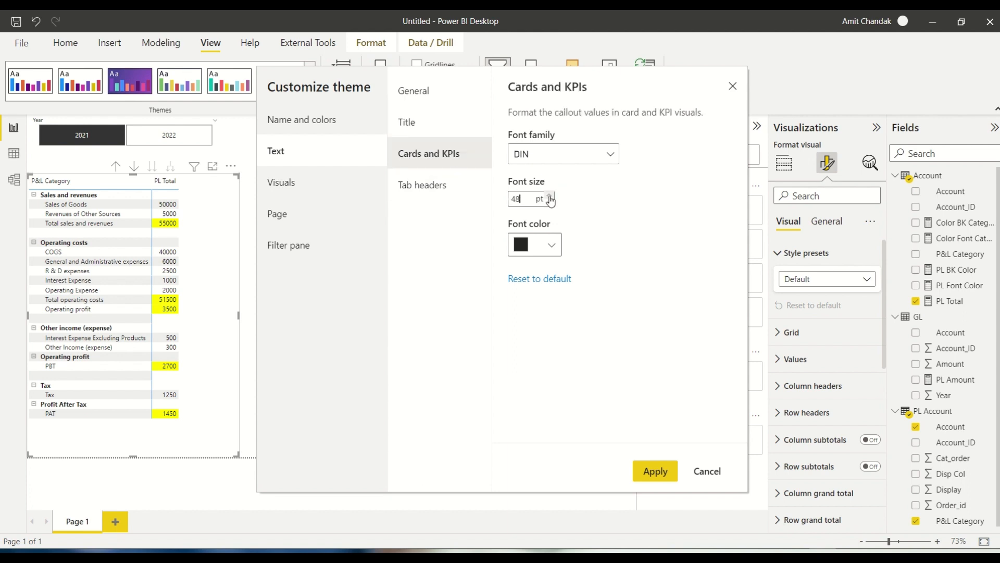
pyautogui.click(422, 186)
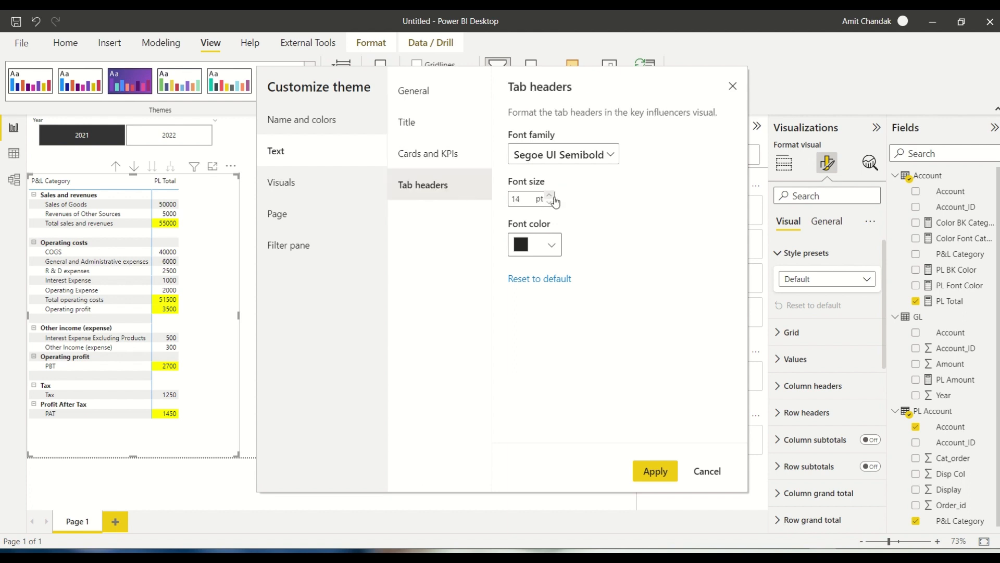
pyautogui.click(654, 471)
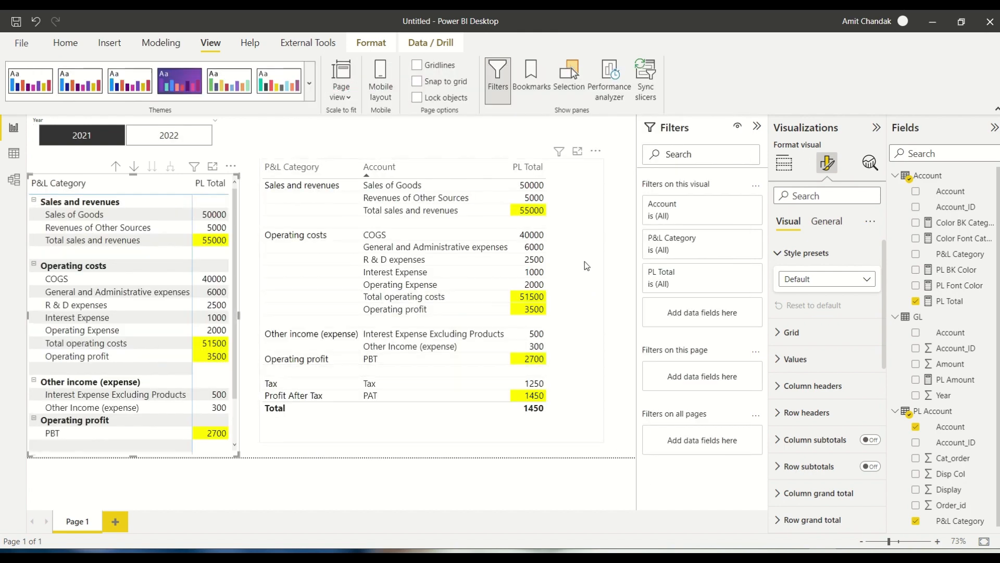
# Move the table visual up and away from the matrix, and widen the matrix toward it.
pyautogui.moveTo(585, 262); pyautogui.dragTo(623, 235)
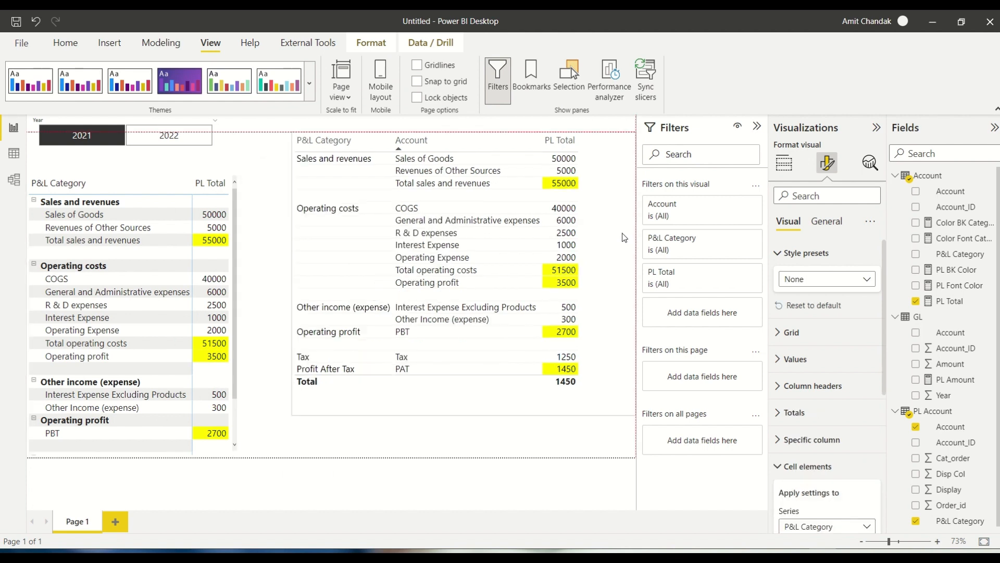
pyautogui.click(235, 287)
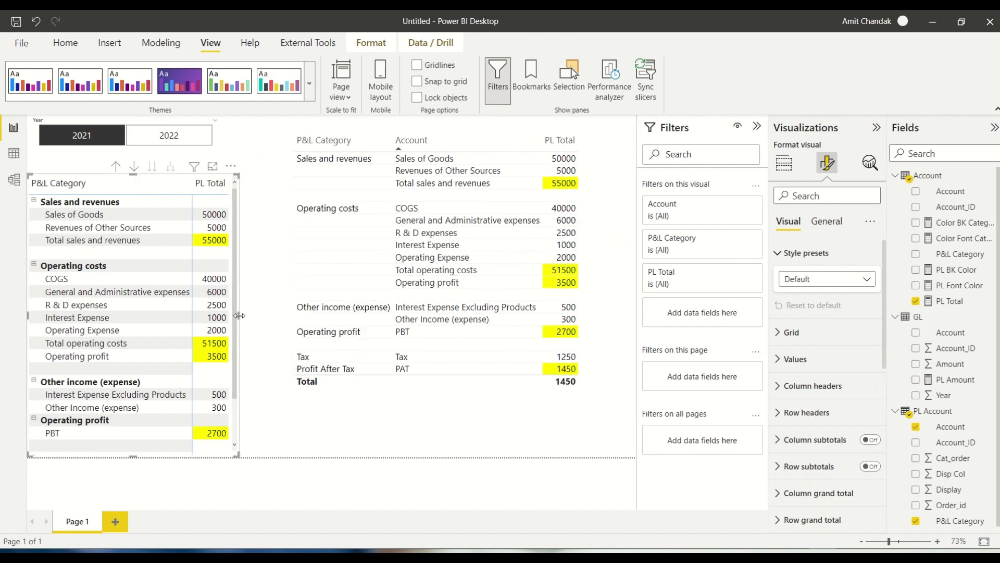
pyautogui.moveTo(239, 319); pyautogui.dragTo(270, 319)
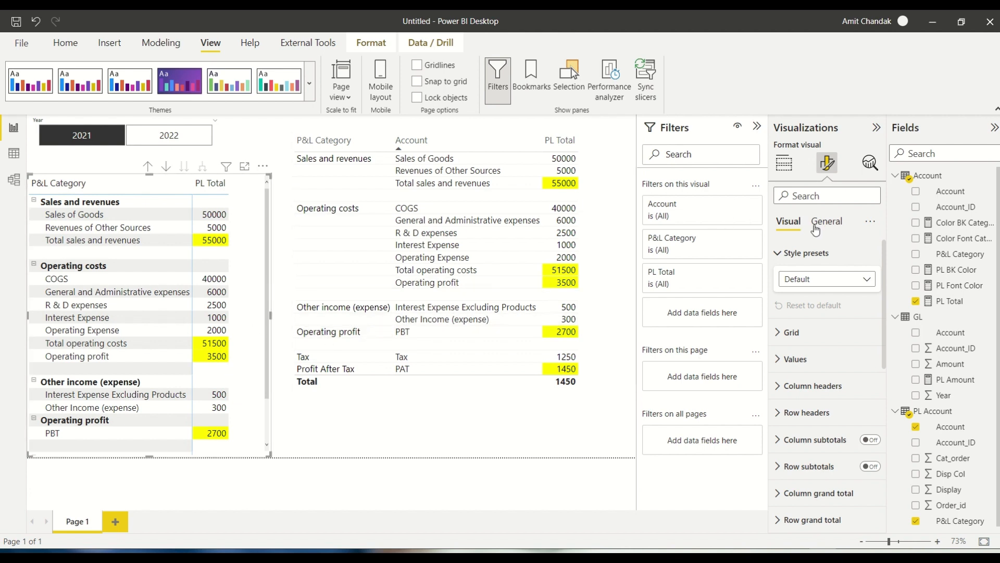
# Add the GL table's Year field to the matrix columns and clear the 2021 selection in the Year slicer.
pyautogui.click(784, 163)
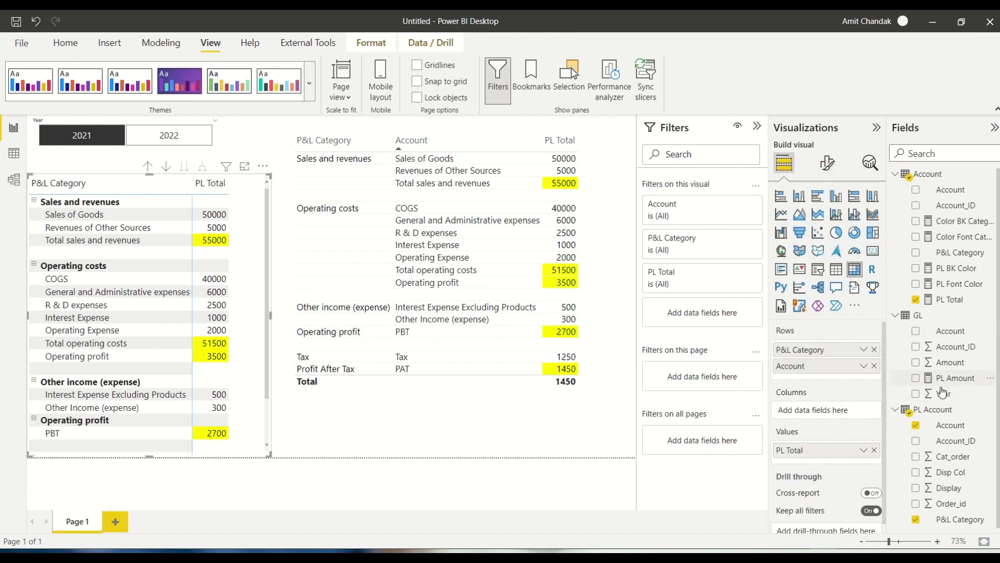
pyautogui.moveTo(947, 397); pyautogui.dragTo(829, 412)
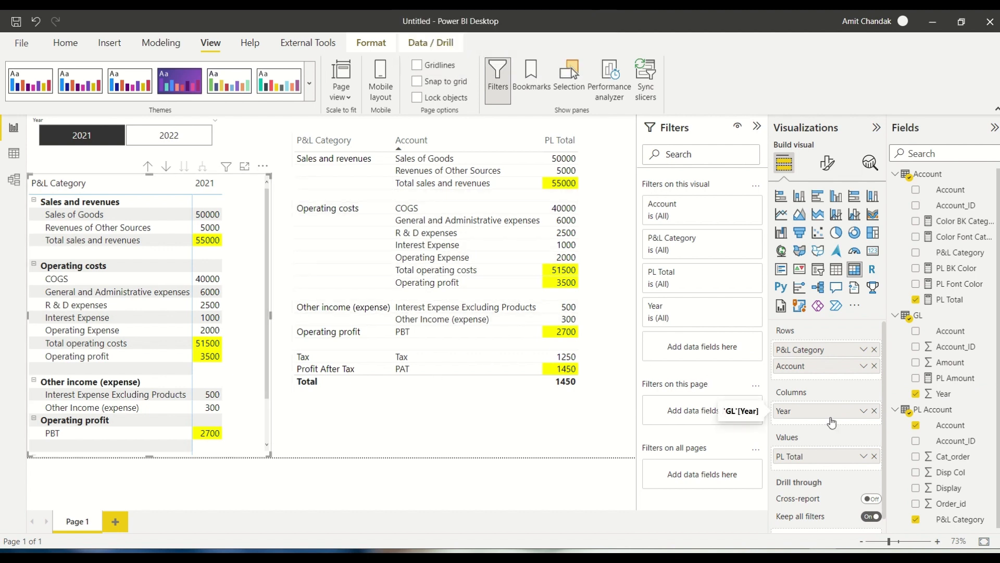
pyautogui.click(78, 134)
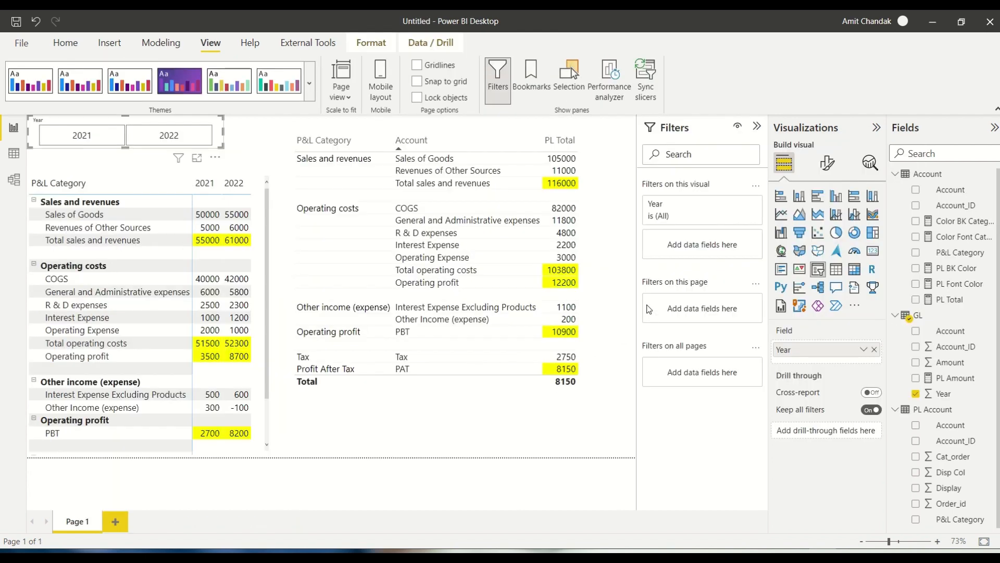
# Compare the matrix and table with the finished P&L display report, and return to the untitled report.
pyautogui.hotkey('alt', 'Tab')
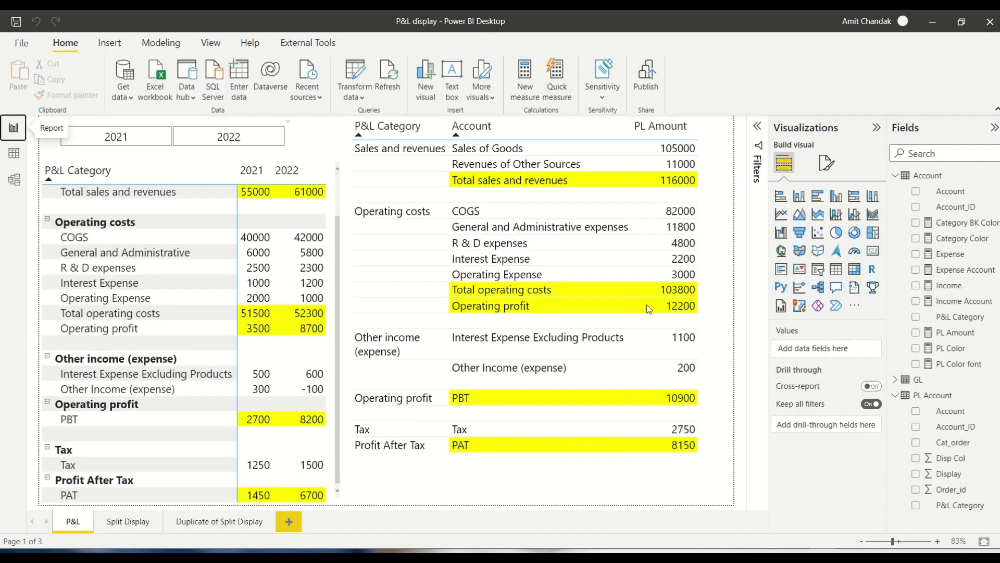
pyautogui.hotkey('alt', 'Tab')
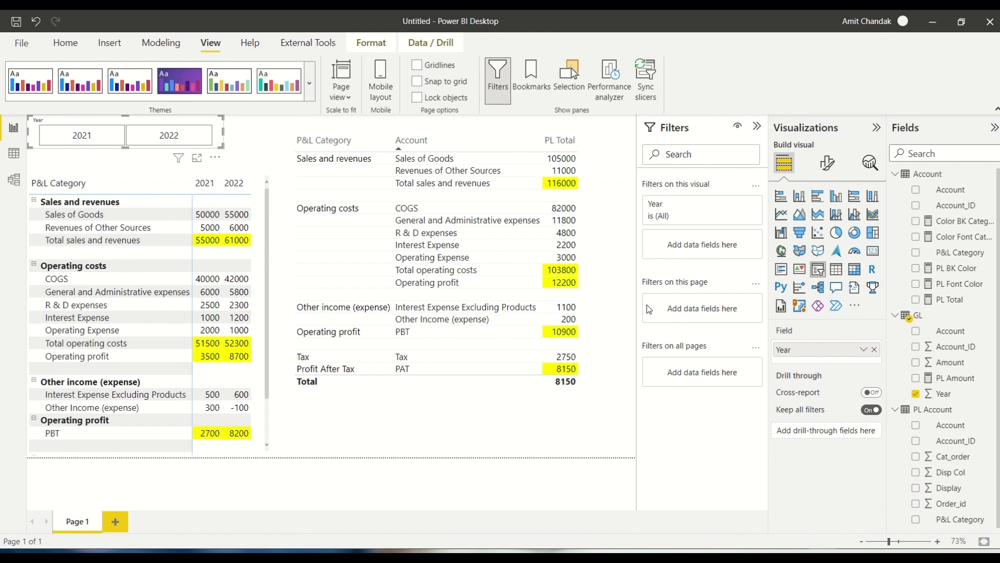
# Review the full matrix, examine the Split Display and Duplicate of Split Display pages in the P&L display report, and return to the untitled report.
pyautogui.scroll(-3, 203, 289)
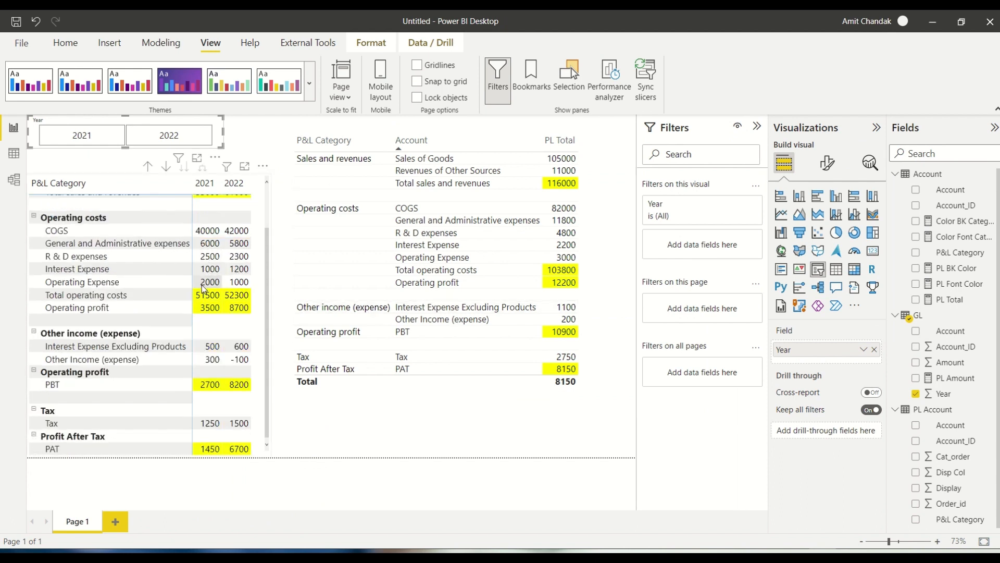
pyautogui.scroll(3, 164, 288)
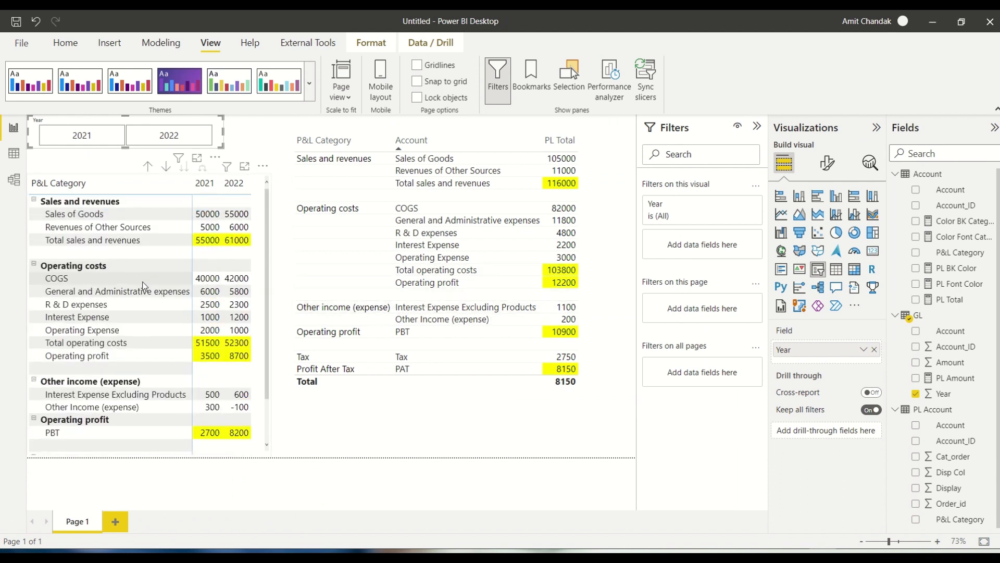
pyautogui.hotkey('alt', 'Tab')
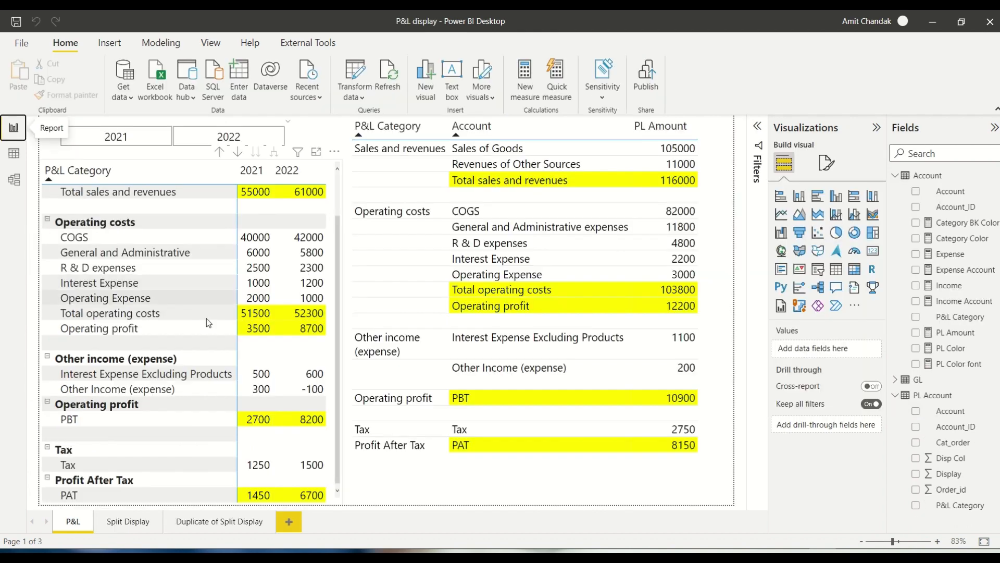
pyautogui.click(127, 521)
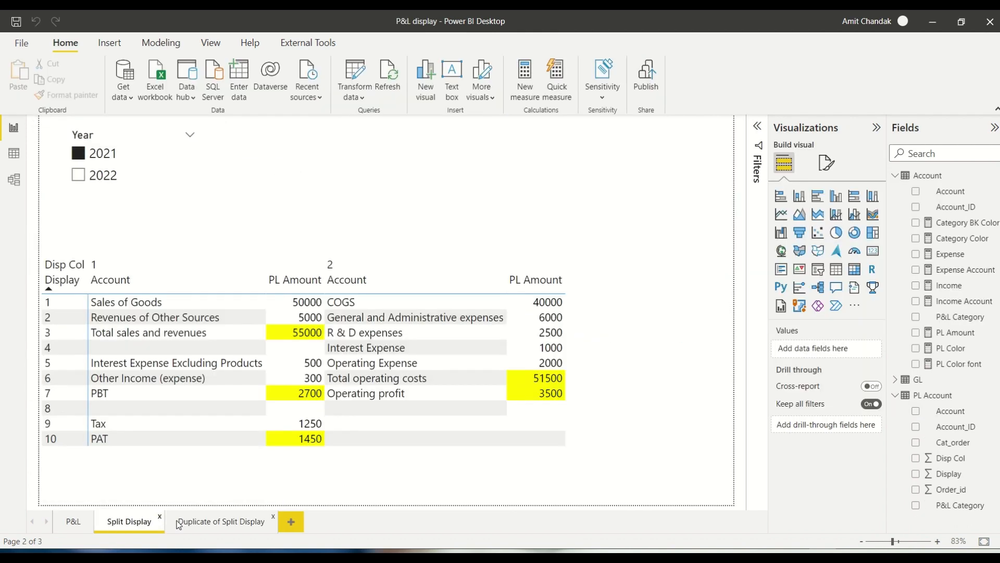
pyautogui.click(216, 522)
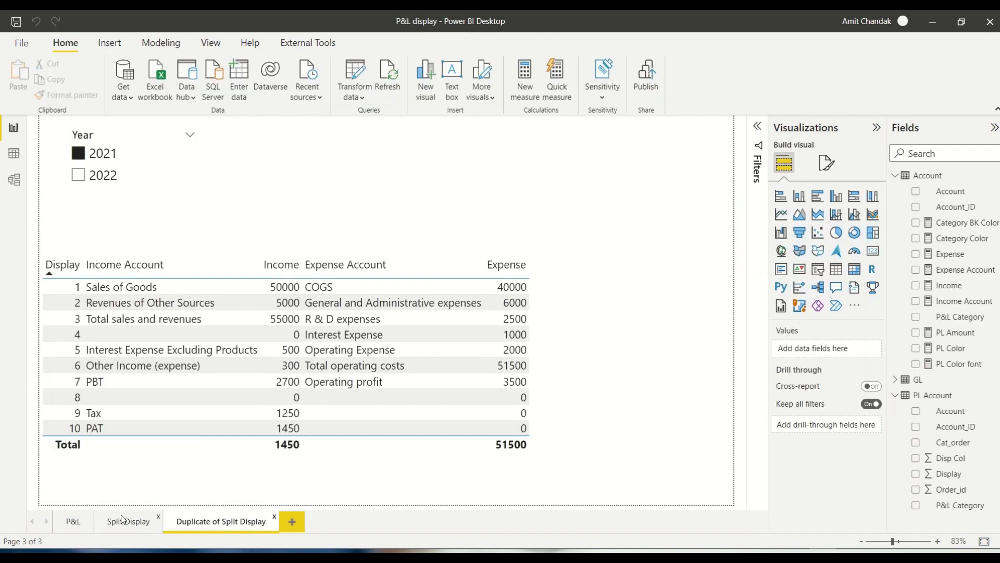
pyautogui.click(79, 521)
pyautogui.hotkey('alt', 'Tab')
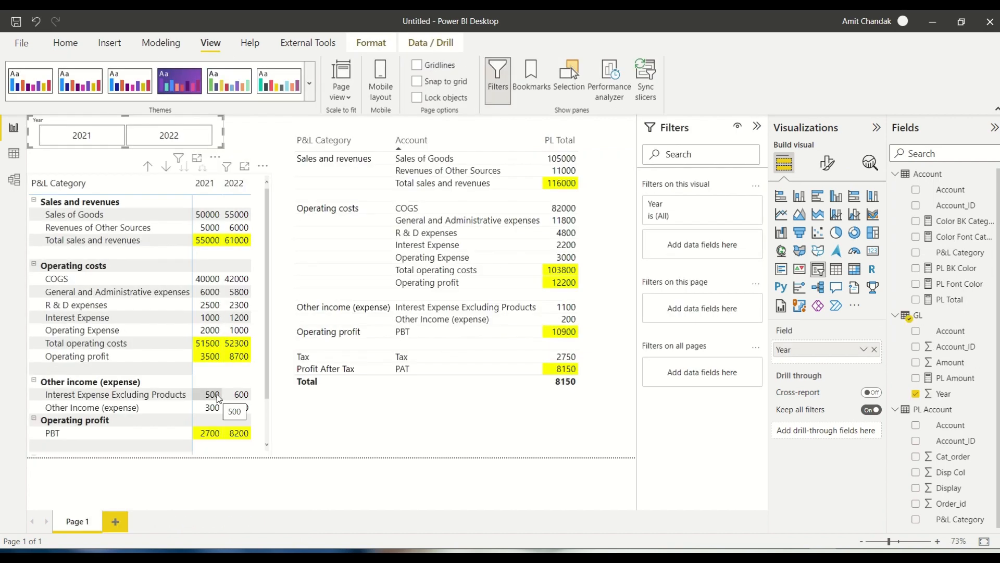